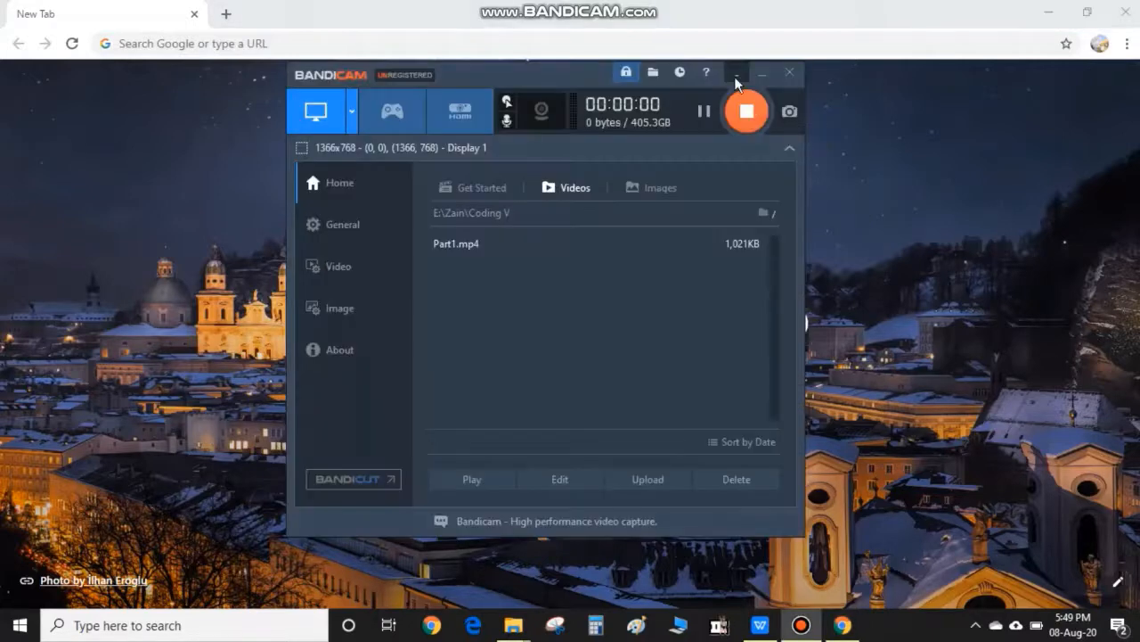
Minimise the recorder and go to forms.google.com in Chrome.
{"action": "left_click", "coordinate": [734, 76]}
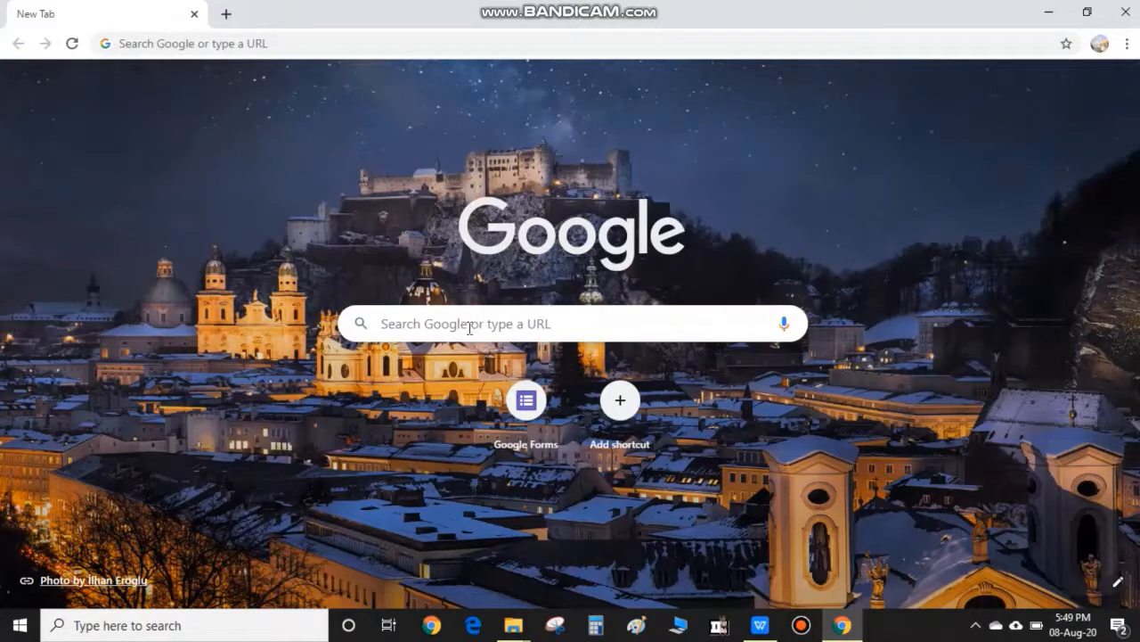
{"action": "left_click", "coordinate": [470, 327]}
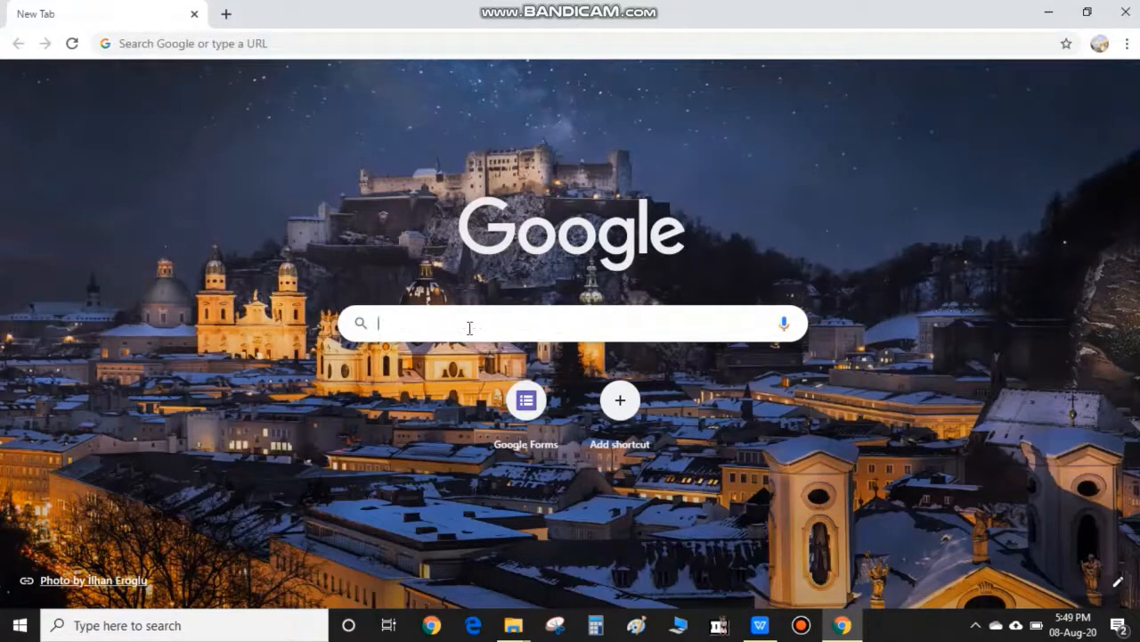
{"action": "type", "text": "forms"}
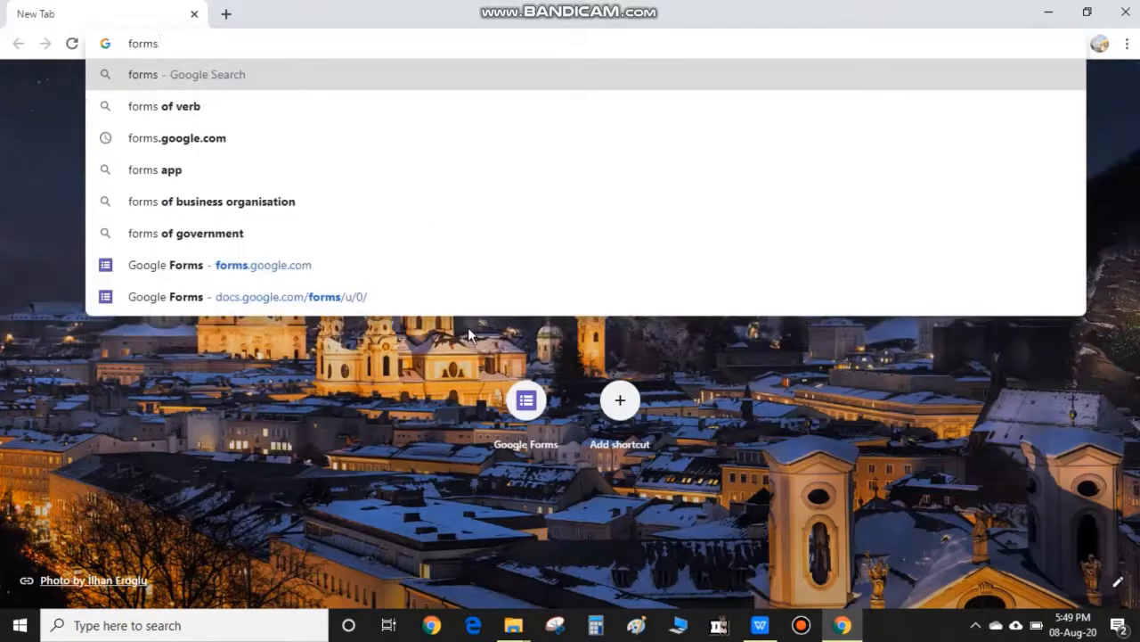
{"action": "type", "text": ".goo"}
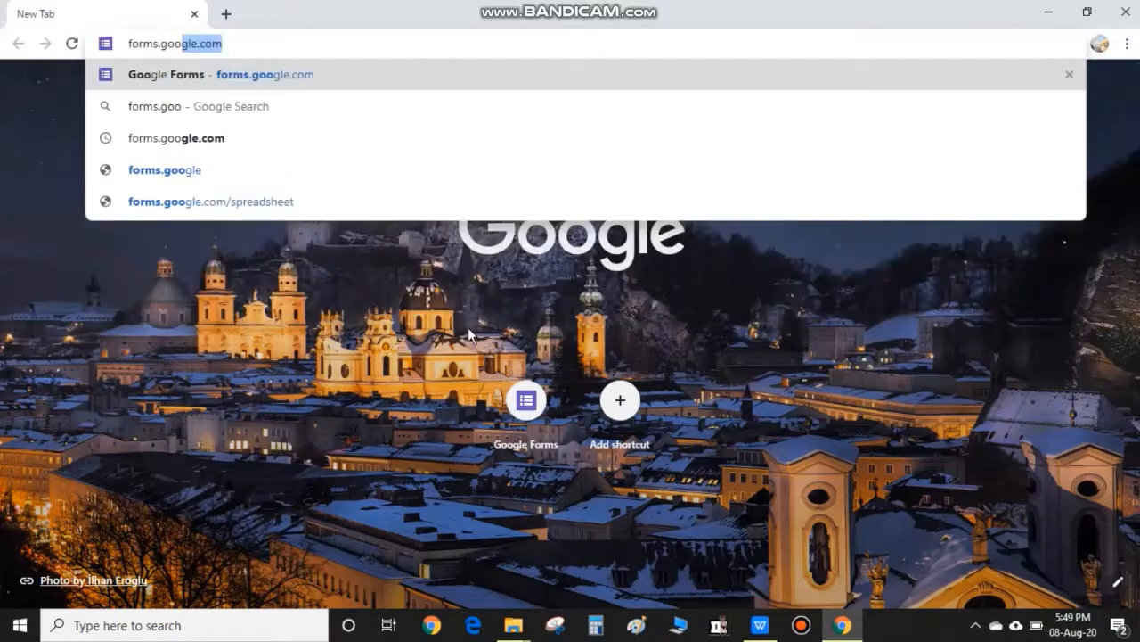
{"action": "type", "text": "gle.co"}
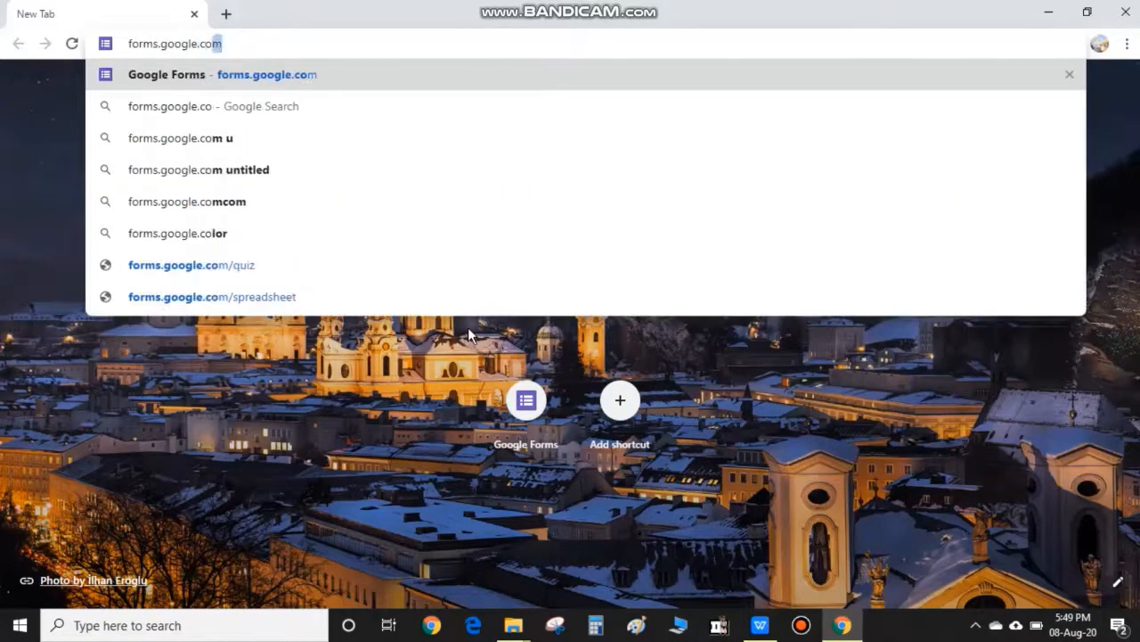
{"action": "type", "text": "m"}
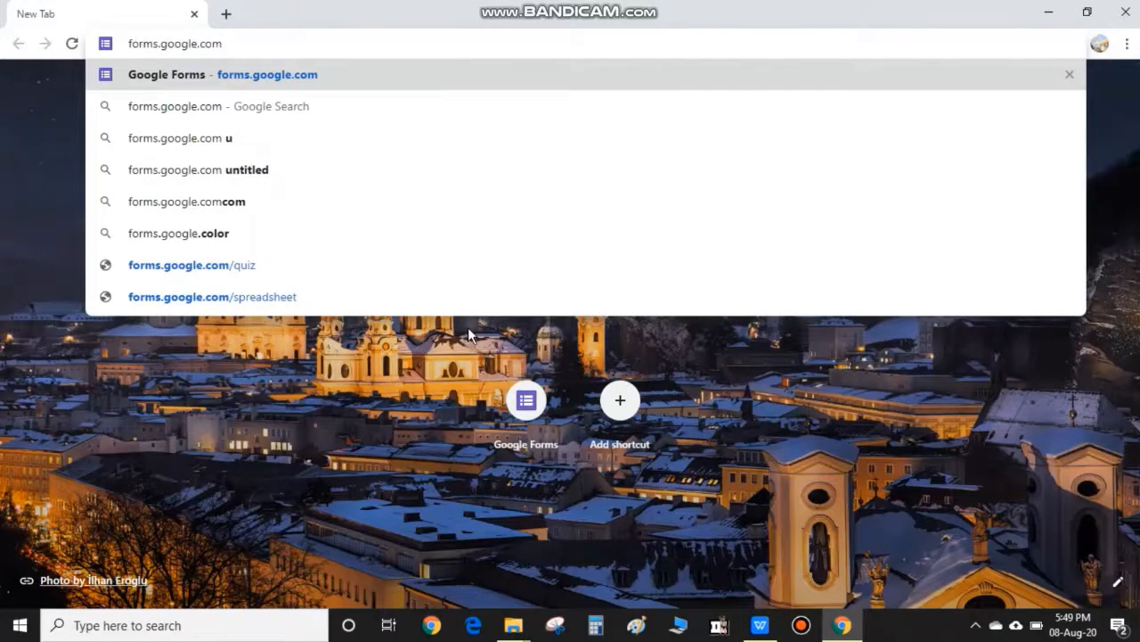
{"action": "key", "text": "Return"}
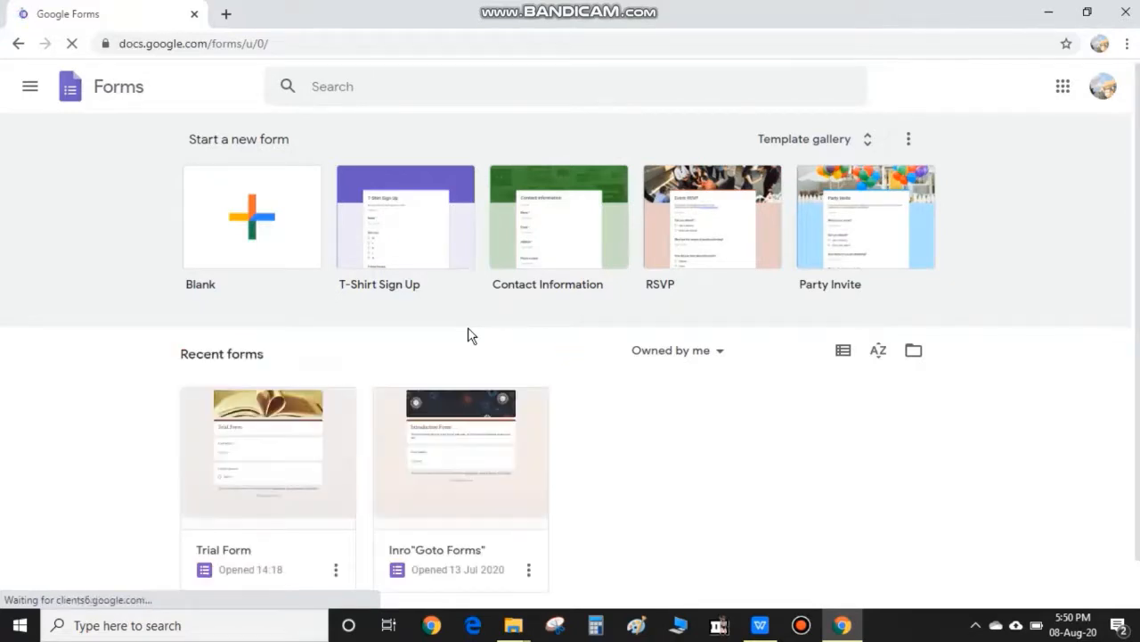
Toggle the developer tools and Google apps list, then start a Blank form.
{"action": "key", "text": "ctrl+shift+i"}
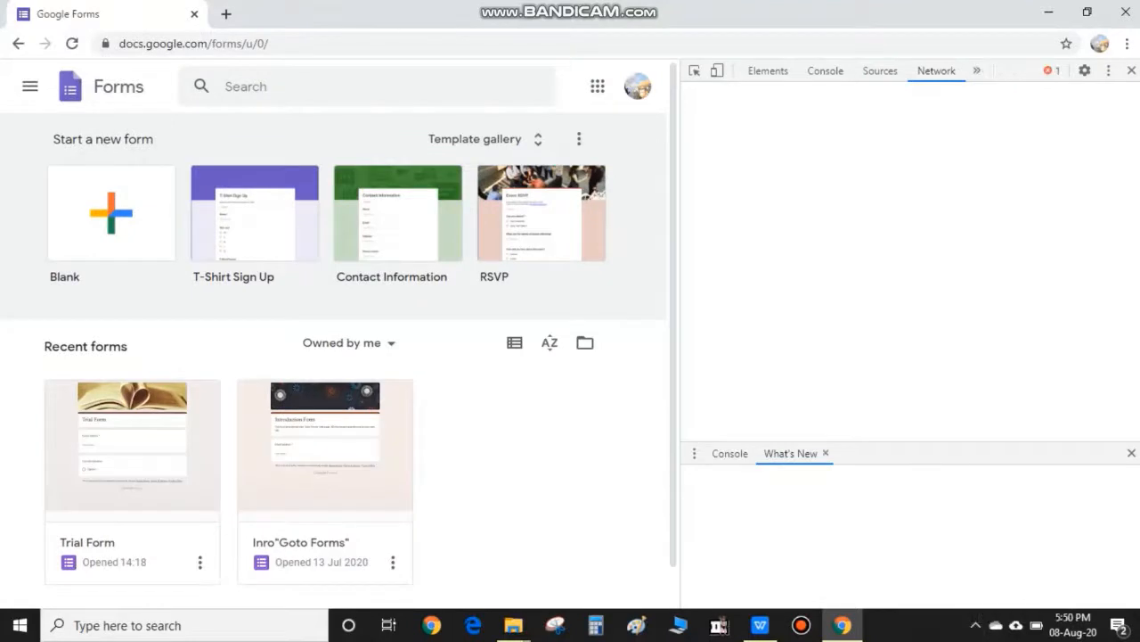
{"action": "left_click", "coordinate": [1133, 70]}
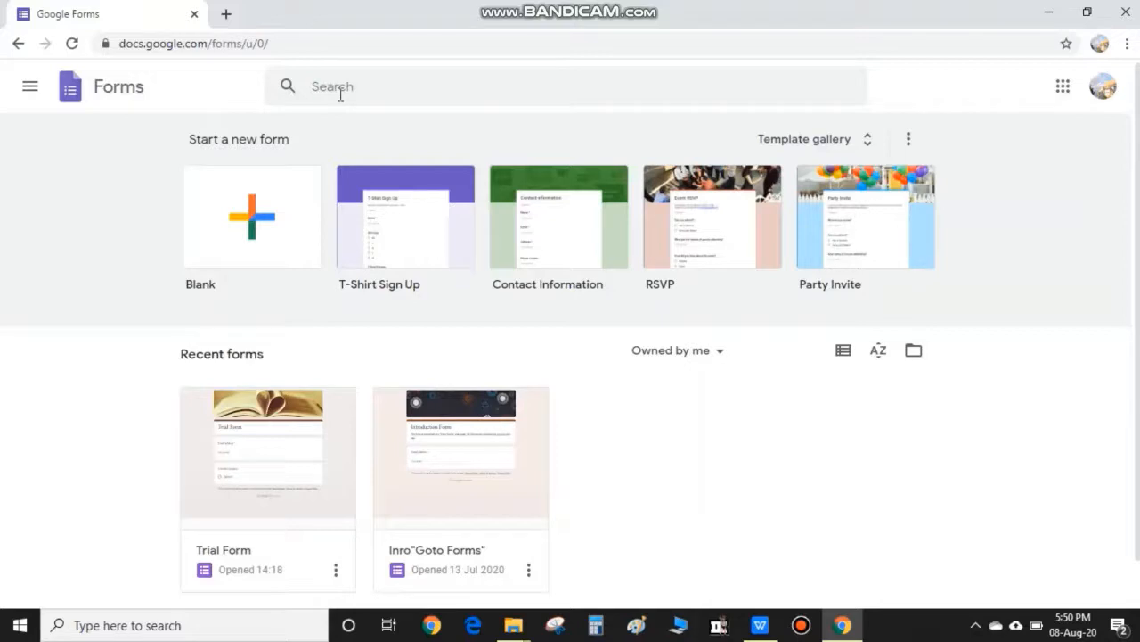
{"action": "left_click", "coordinate": [1061, 90]}
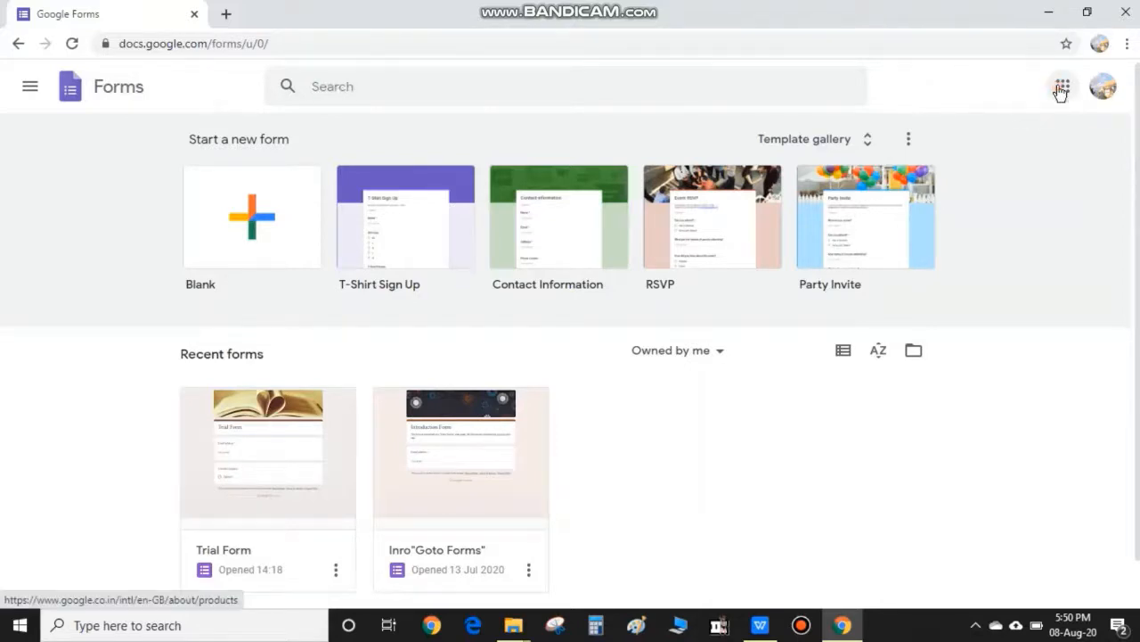
{"action": "left_click", "coordinate": [1062, 90]}
{"action": "key", "text": "F12"}
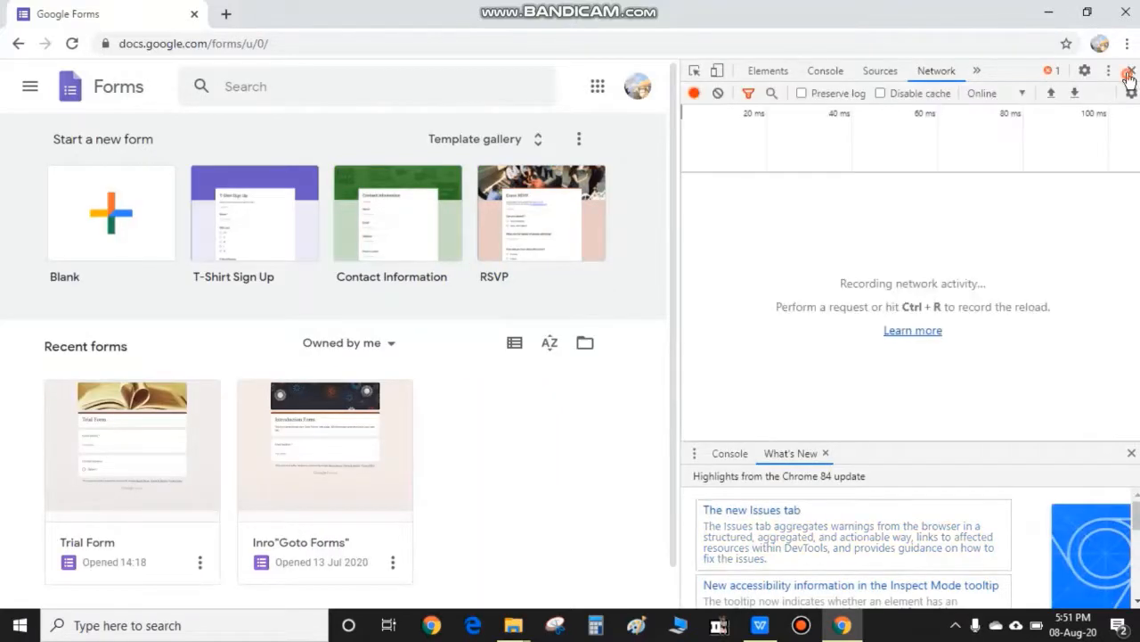
{"action": "key", "text": "F12"}
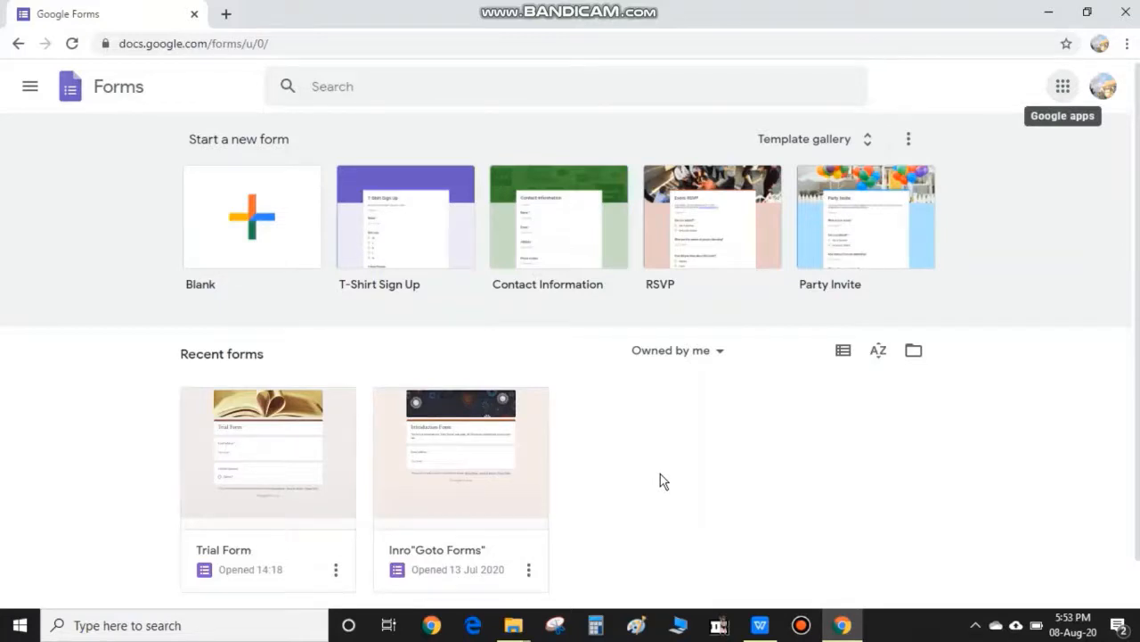
{"action": "left_click", "coordinate": [251, 223]}
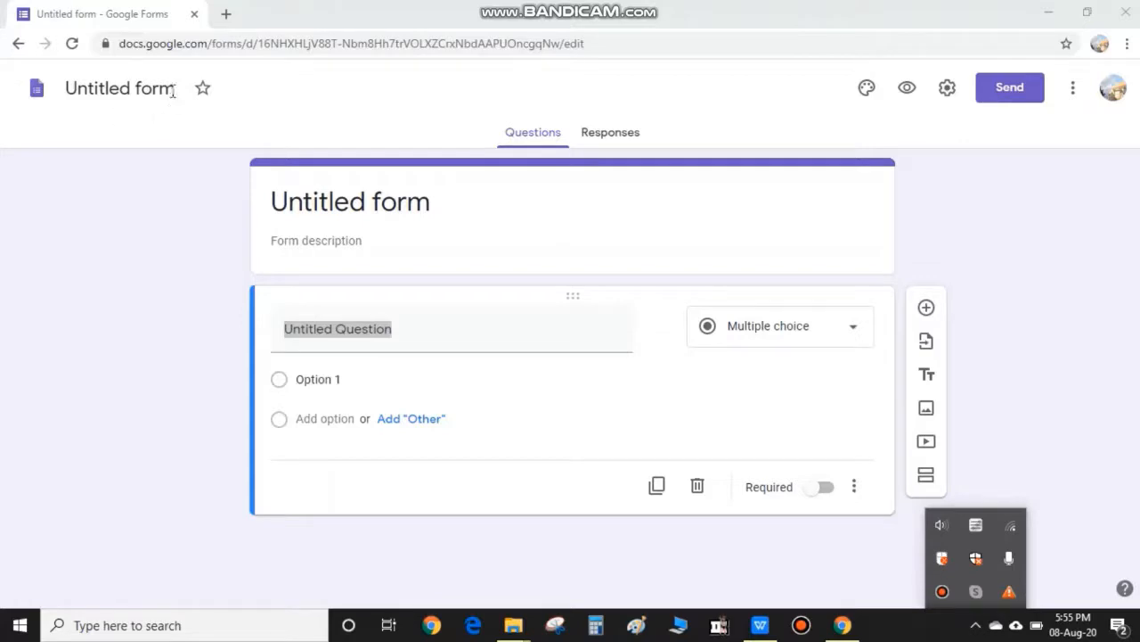
Rename the form from 'Untitled form' to 'Trial Form'.
{"action": "left_click", "coordinate": [173, 93]}
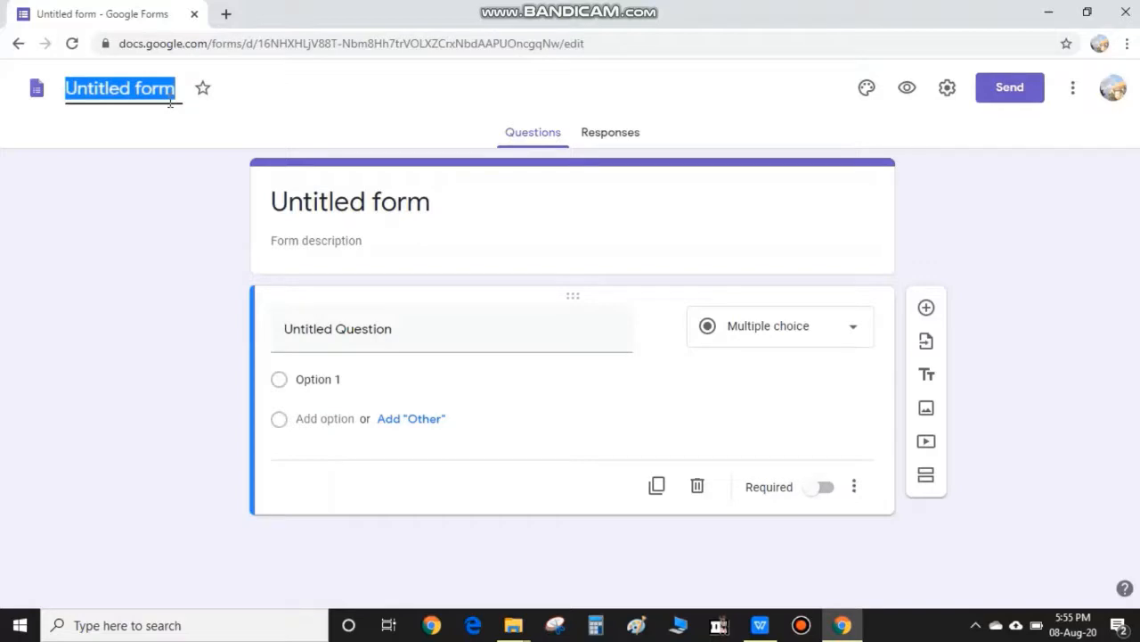
{"action": "type", "text": "Trial "}
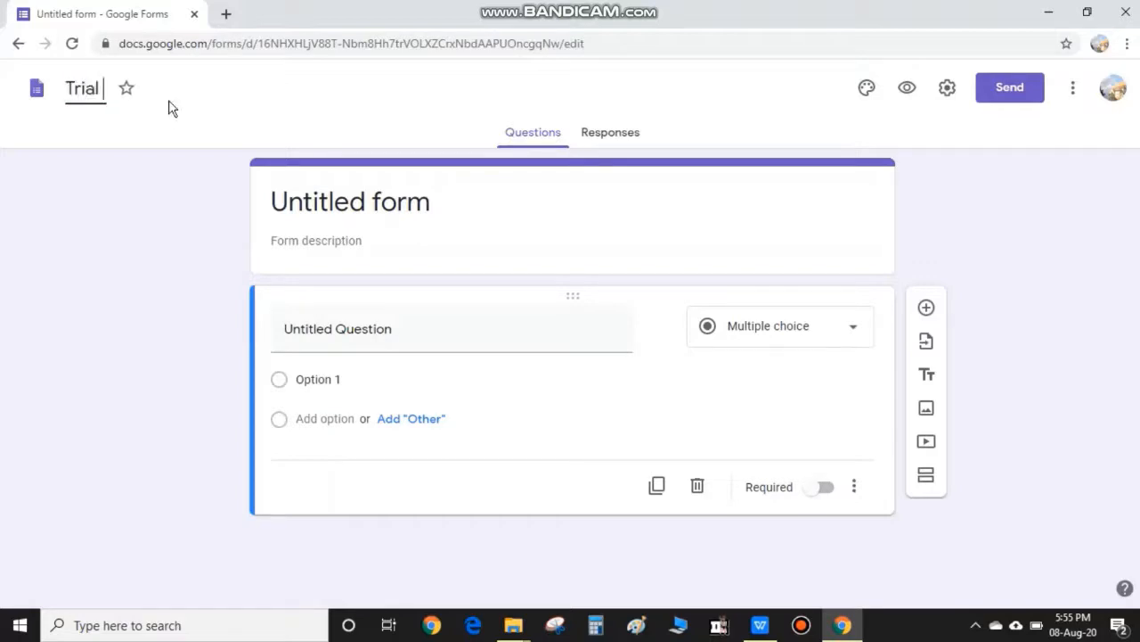
{"action": "type", "text": "Form"}
{"action": "key", "text": "Return"}
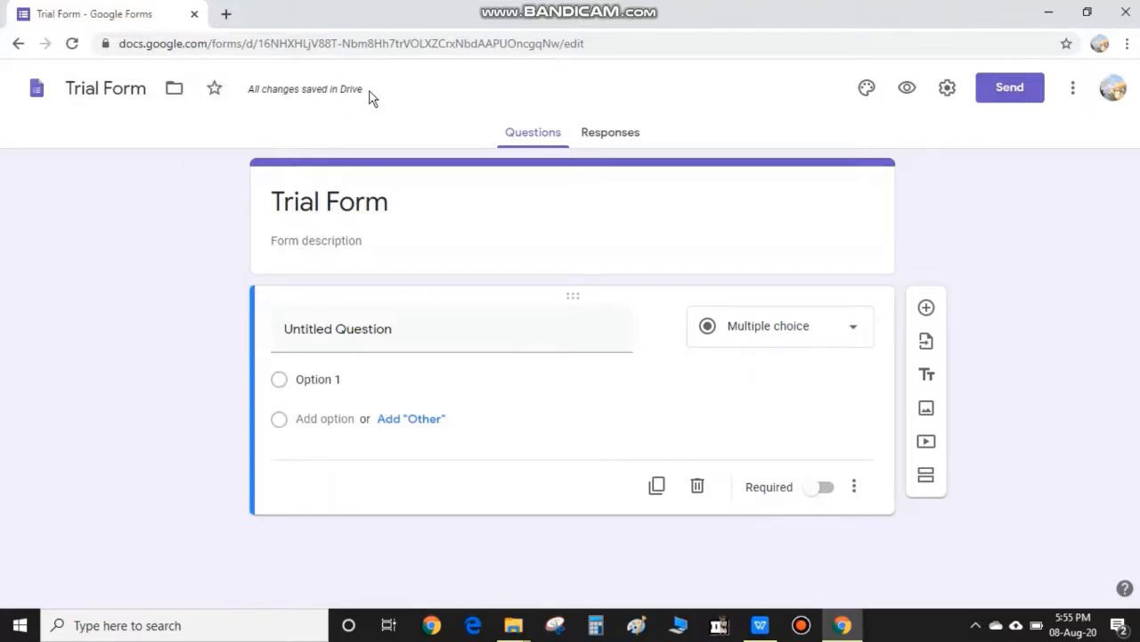
{"action": "mouse_move", "coordinate": [361, 92]}
Turn on Collect email addresses in the form's General settings.
{"action": "left_click", "coordinate": [948, 89]}
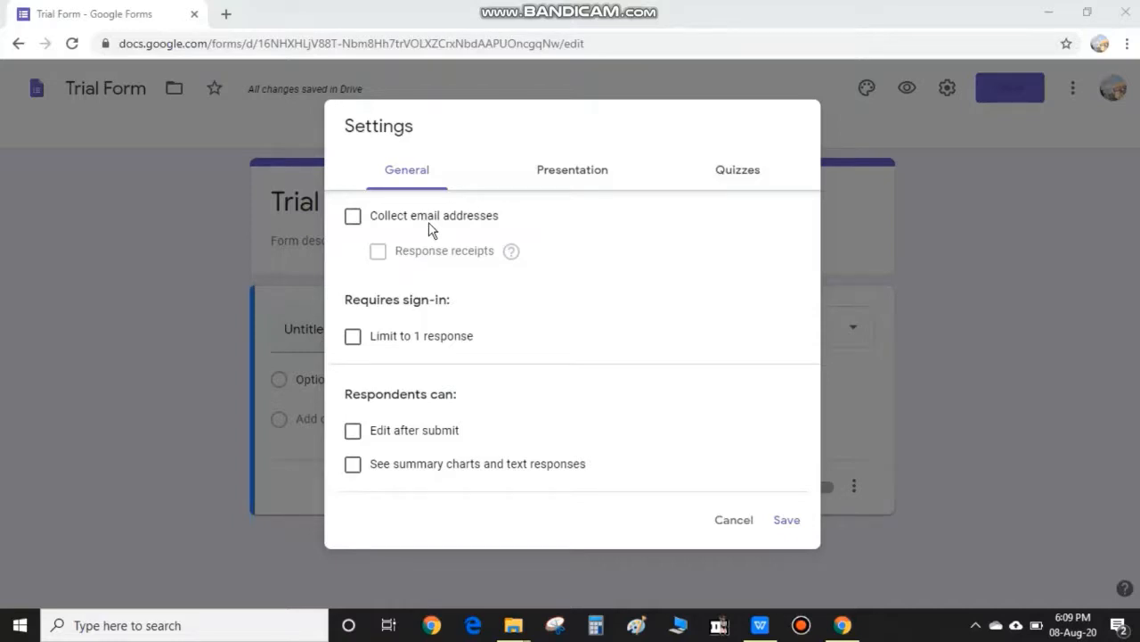
{"action": "left_click", "coordinate": [351, 219]}
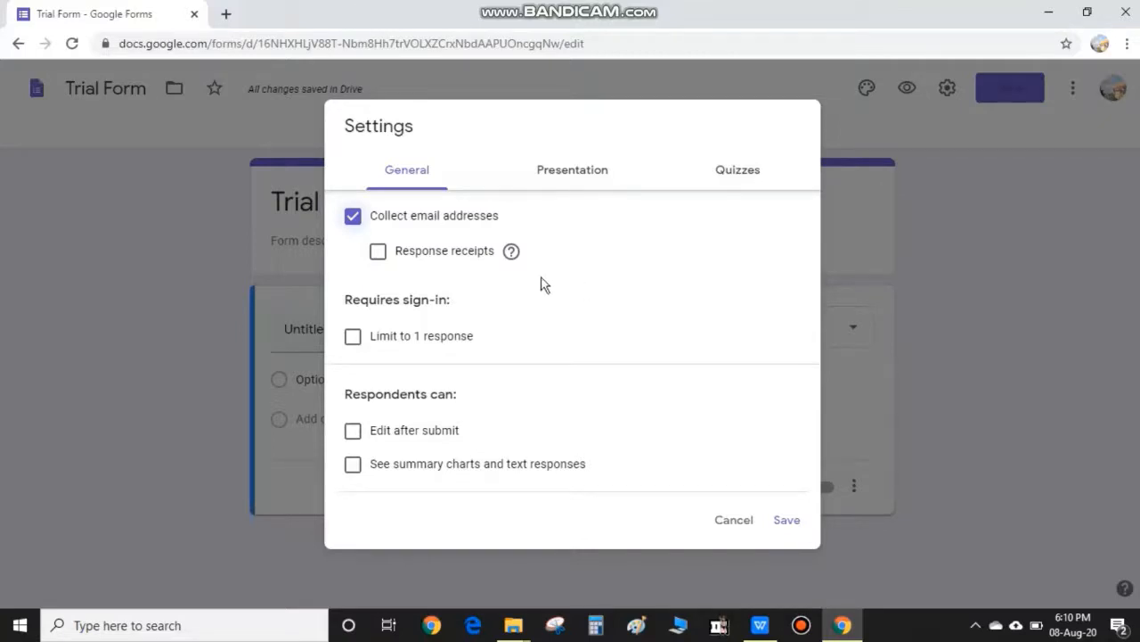
Enable response receipts, sent only if the respondent requests it.
{"action": "left_click", "coordinate": [379, 253]}
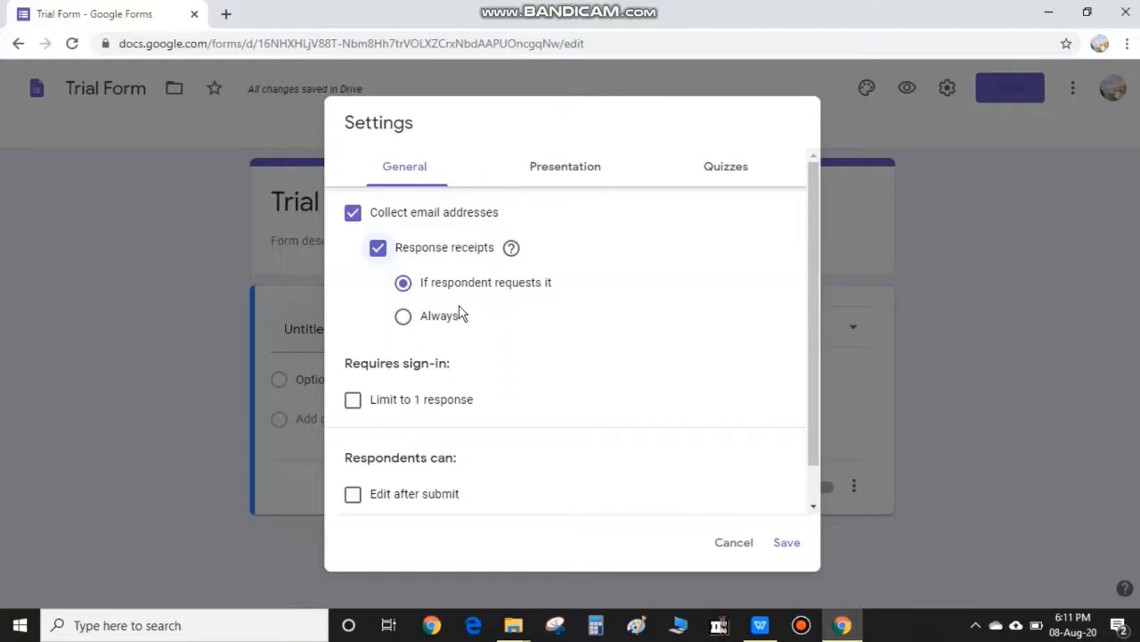
{"action": "left_click", "coordinate": [405, 323]}
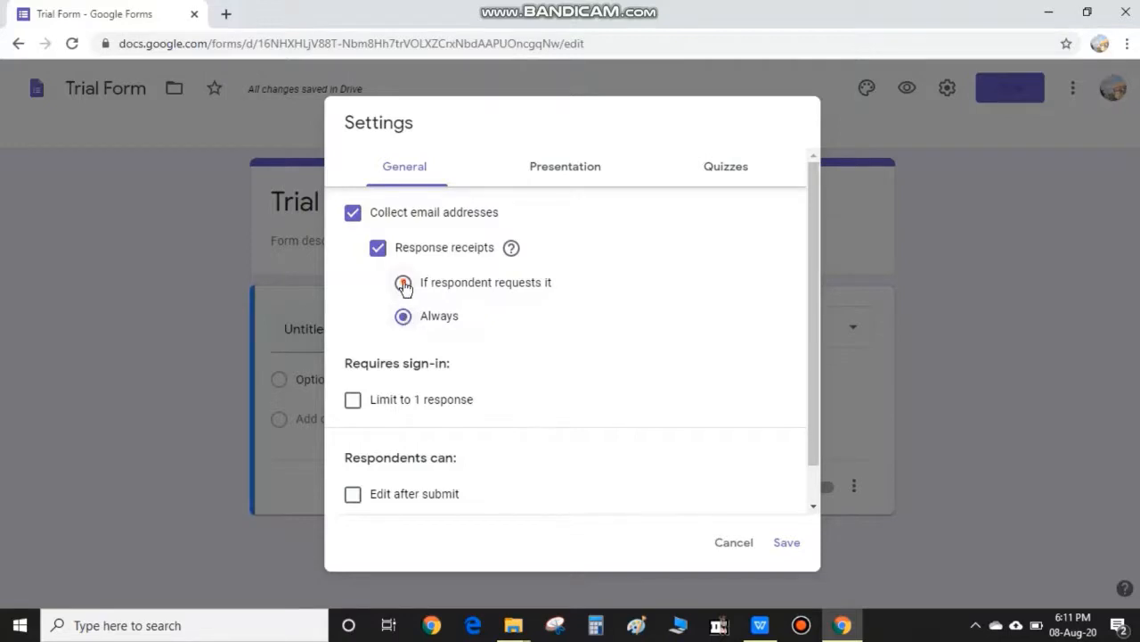
{"action": "left_click", "coordinate": [404, 284]}
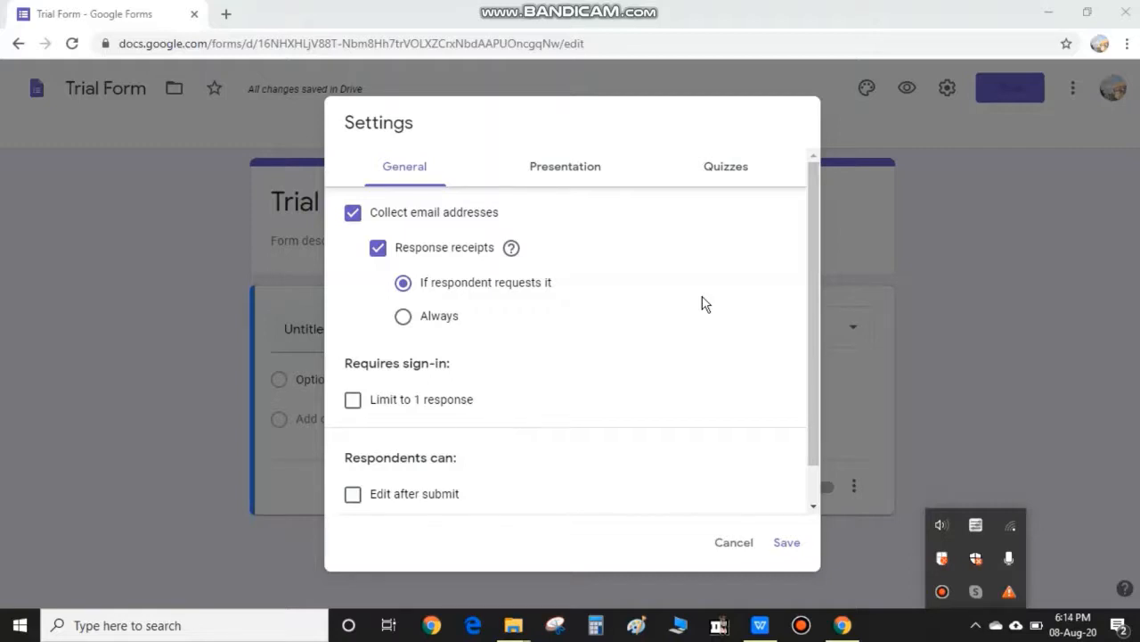
Tick Limit to 1 response, Edit after submit, and See summary charts and text responses.
{"action": "left_click", "coordinate": [354, 401]}
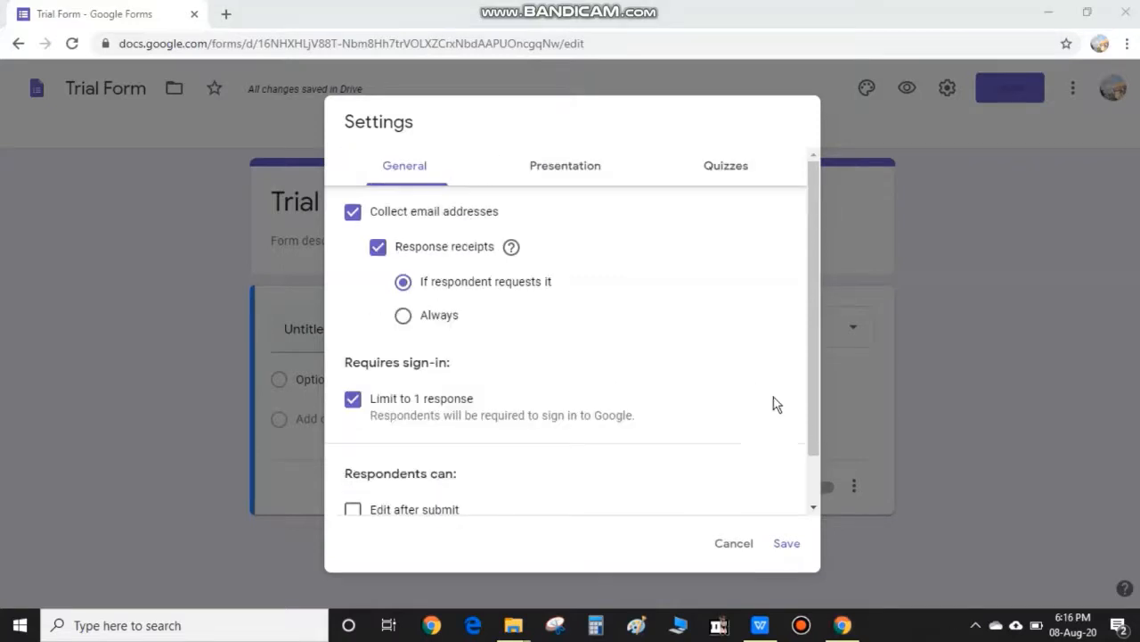
{"action": "left_click_drag", "start_coordinate": [818, 433], "coordinate": [804, 516]}
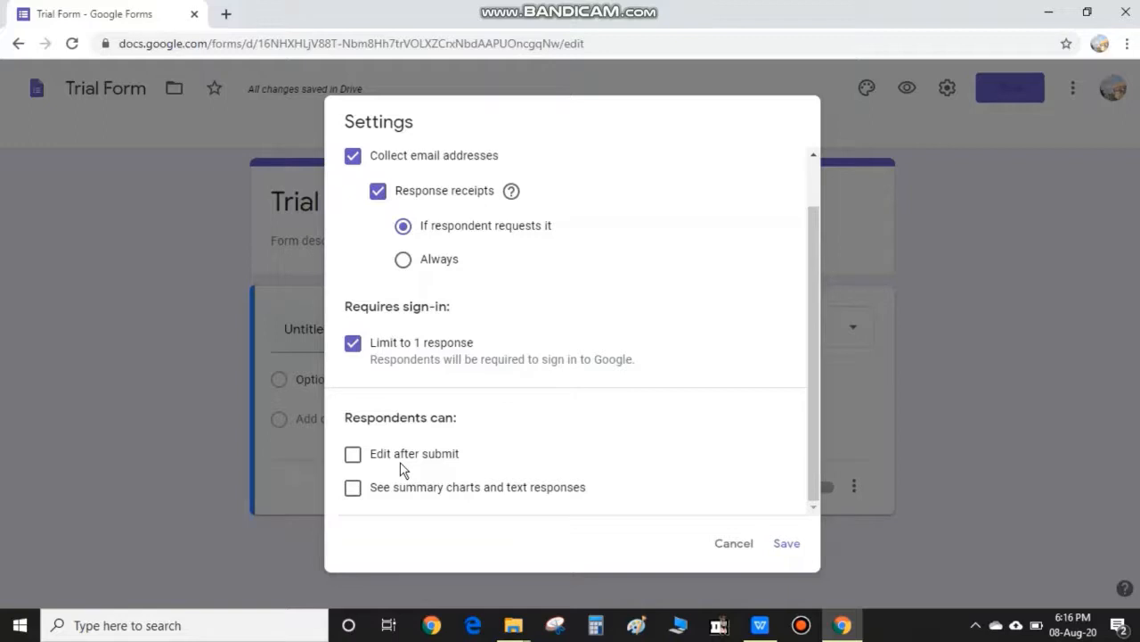
{"action": "left_click", "coordinate": [352, 456]}
{"action": "left_click", "coordinate": [353, 489]}
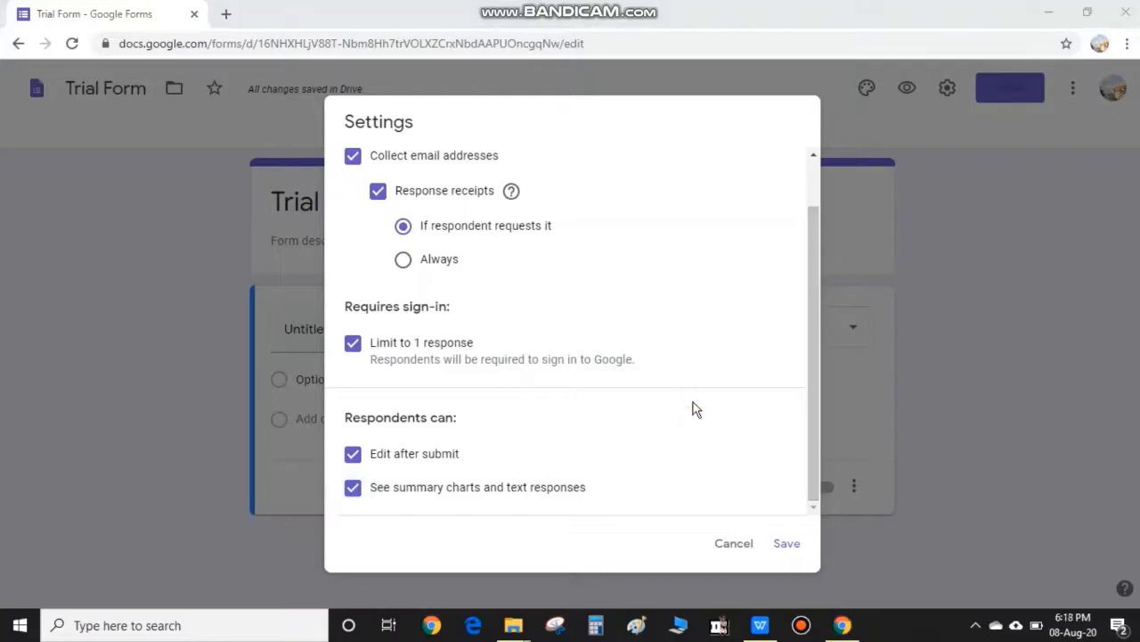
{"action": "left_click_drag", "start_coordinate": [815, 399], "coordinate": [823, 273]}
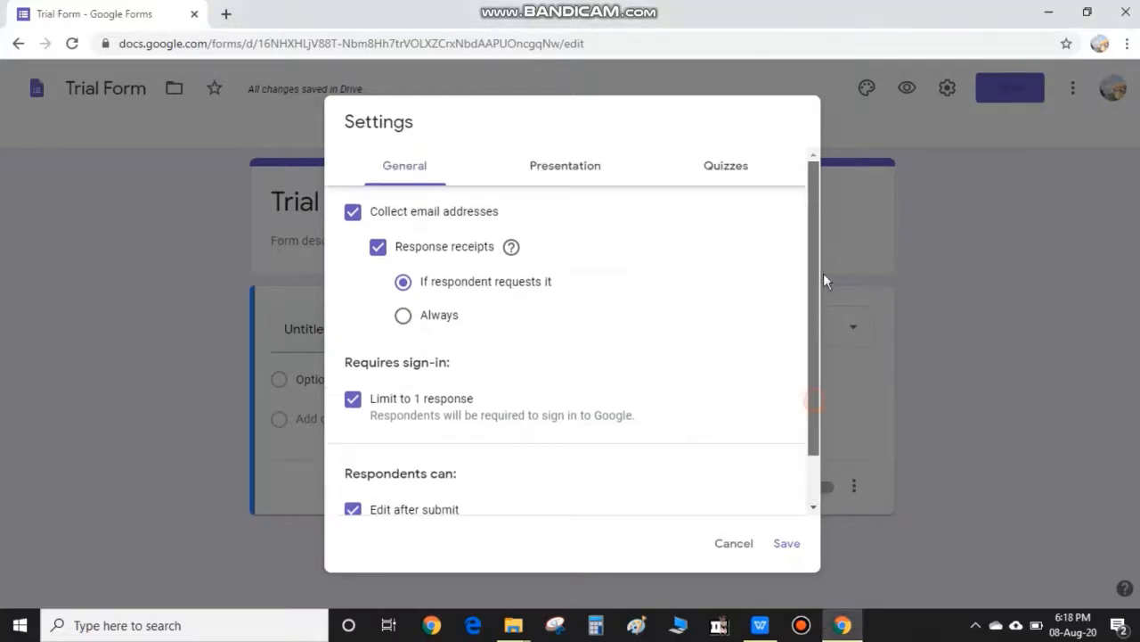
Turn on Show progress bar and Shuffle question order in Presentation settings, then save.
{"action": "left_click", "coordinate": [573, 169]}
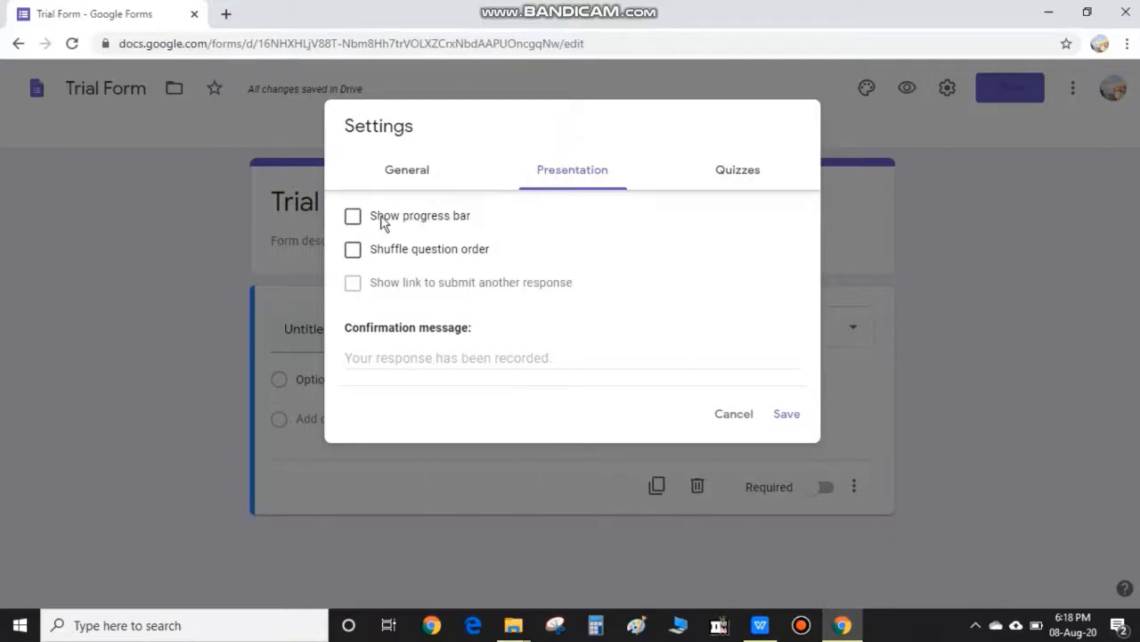
{"action": "left_click", "coordinate": [356, 217]}
{"action": "left_click", "coordinate": [355, 251]}
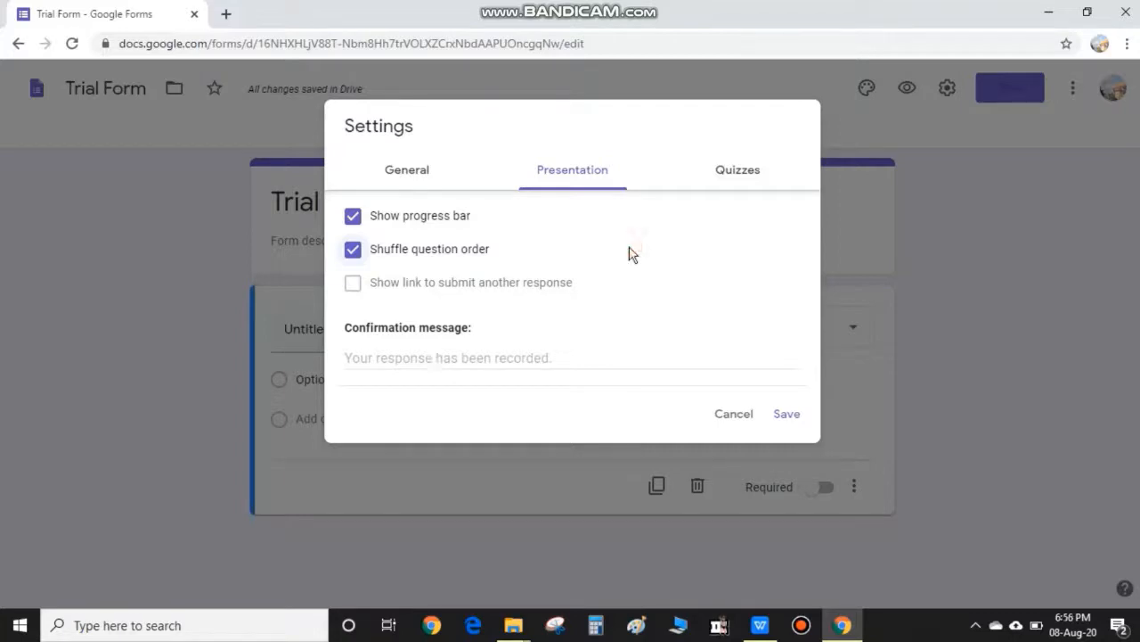
{"action": "left_click", "coordinate": [983, 629]}
{"action": "left_click", "coordinate": [980, 627]}
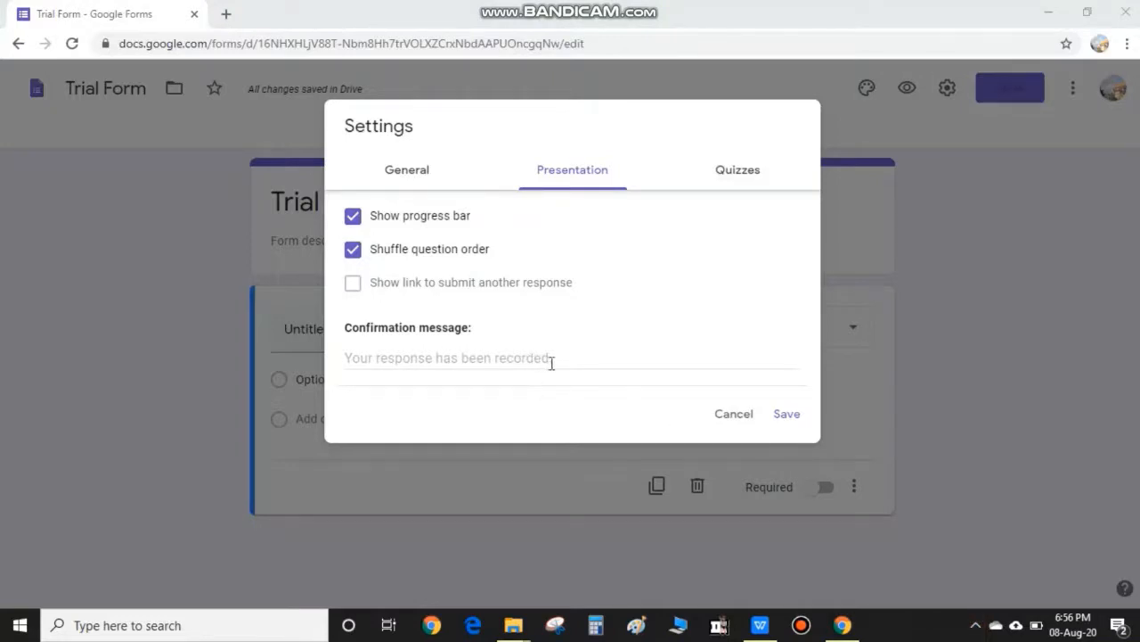
{"action": "left_click", "coordinate": [494, 358]}
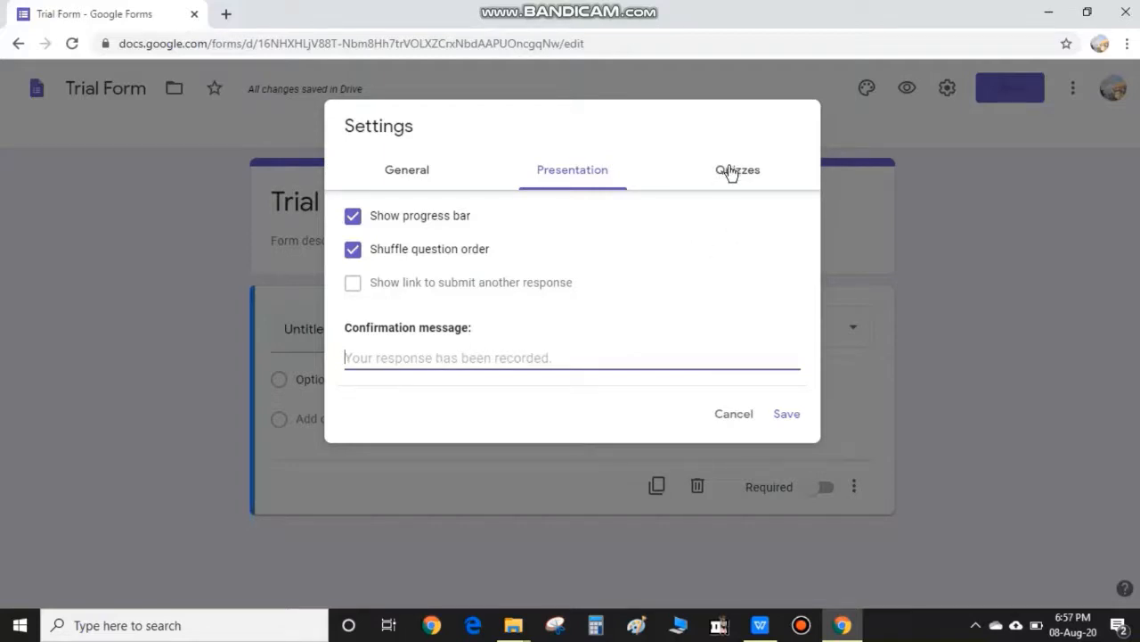
{"action": "left_click", "coordinate": [784, 413]}
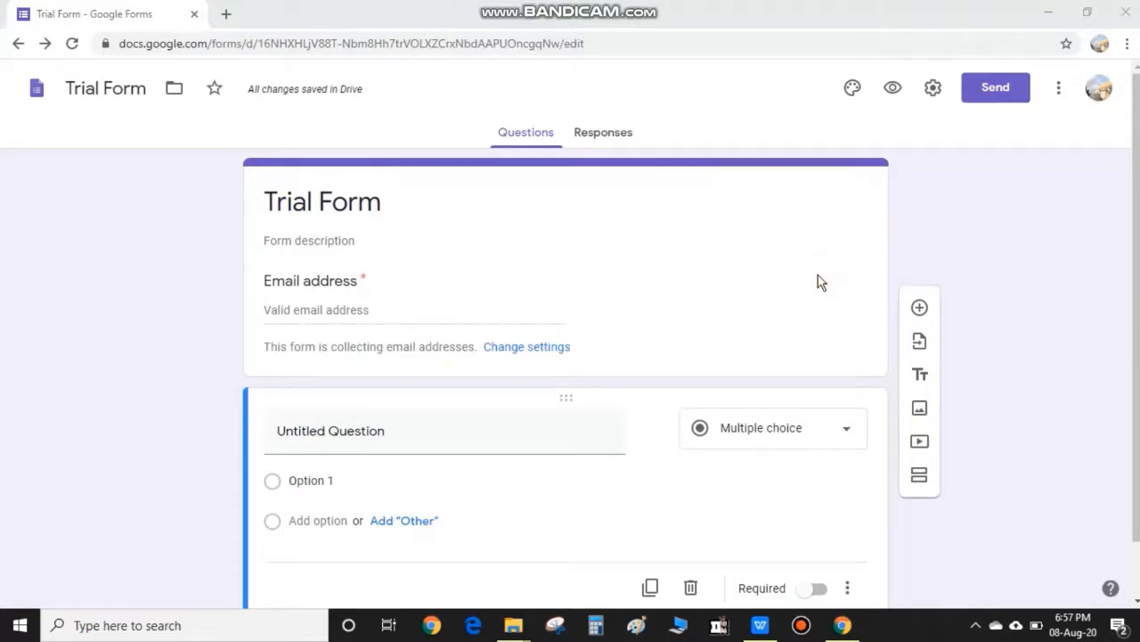
Open the Customize theme panel and its header image choices.
{"action": "left_click", "coordinate": [853, 98]}
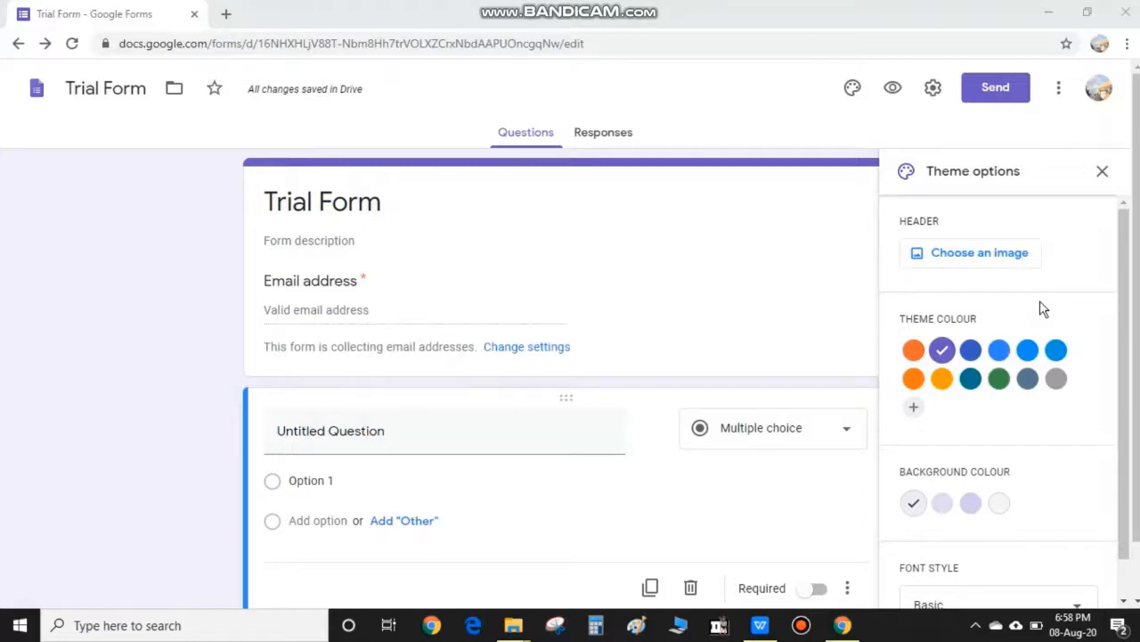
{"action": "left_click", "coordinate": [995, 259]}
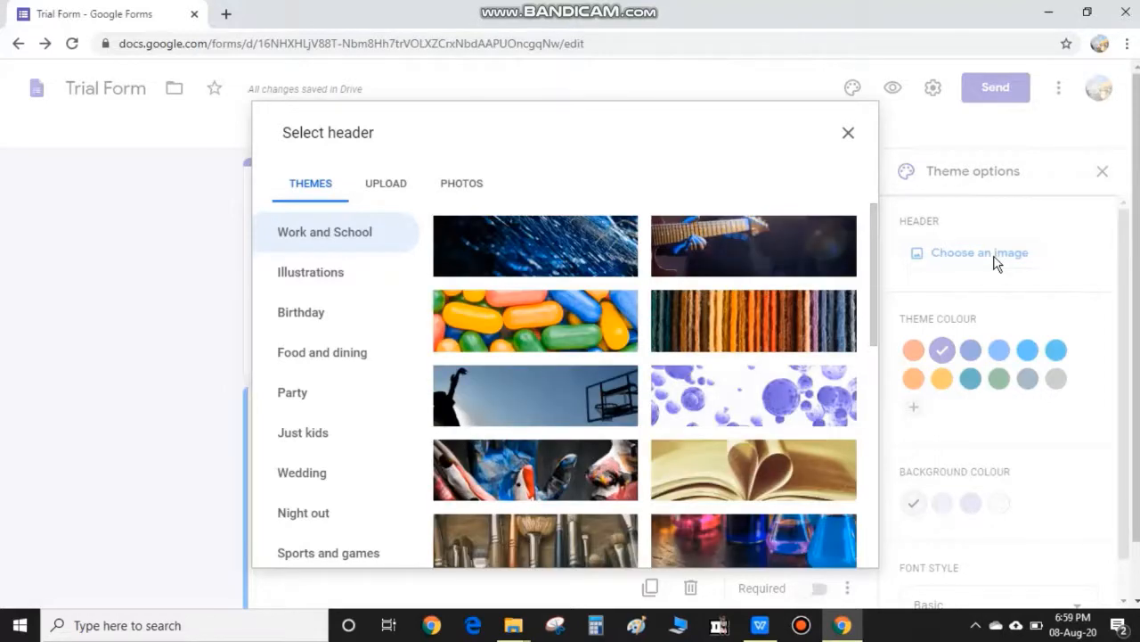
Insert the paintbrushes photo from the Themes gallery as the form header.
{"action": "mouse_move", "coordinate": [873, 290]}
{"action": "left_mouse_down"}
{"action": "mouse_move", "coordinate": [861, 339]}
{"action": "mouse_move", "coordinate": [769, 357]}
{"action": "left_mouse_up"}
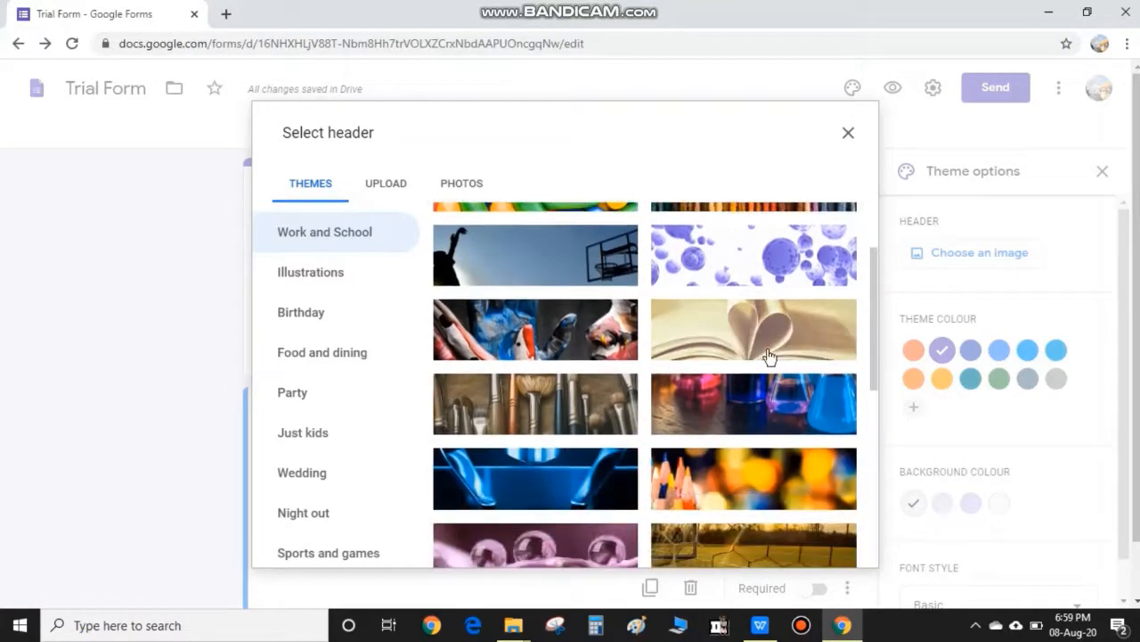
{"action": "left_click", "coordinate": [528, 410]}
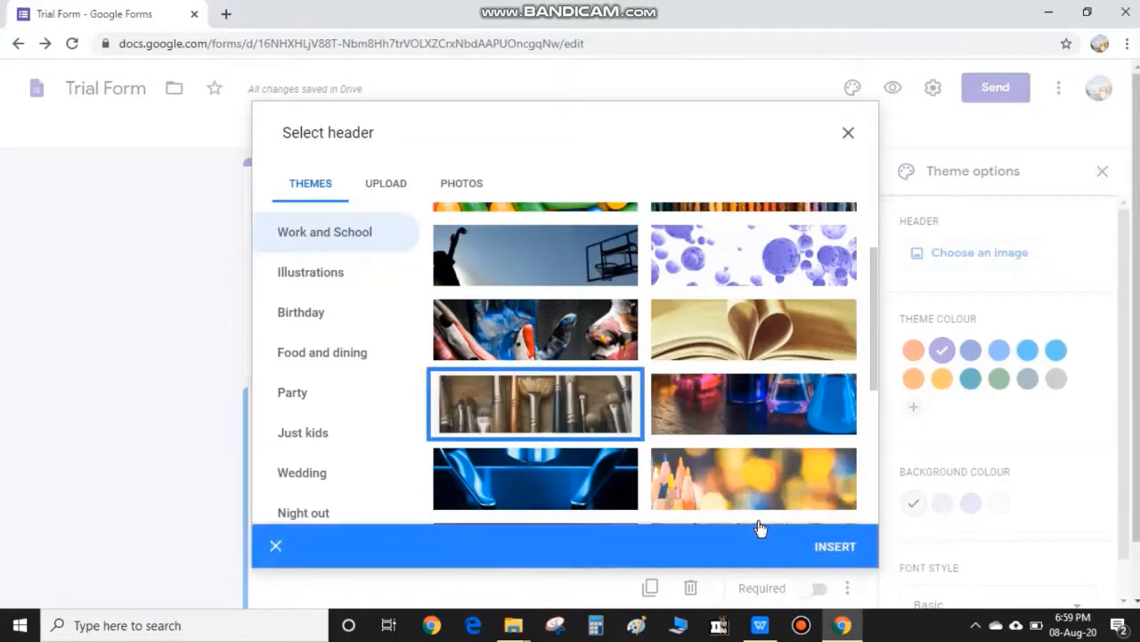
{"action": "left_click", "coordinate": [832, 547]}
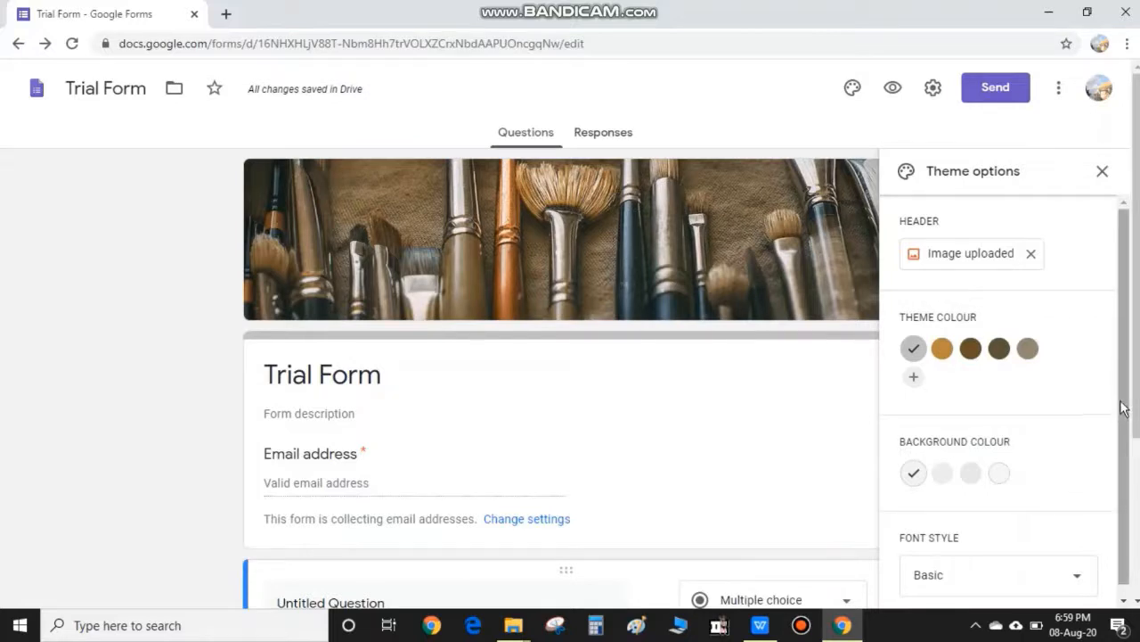
Set the form's font style to Formal and close the theme panel.
{"action": "left_click_drag", "start_coordinate": [1124, 408], "coordinate": [1121, 448]}
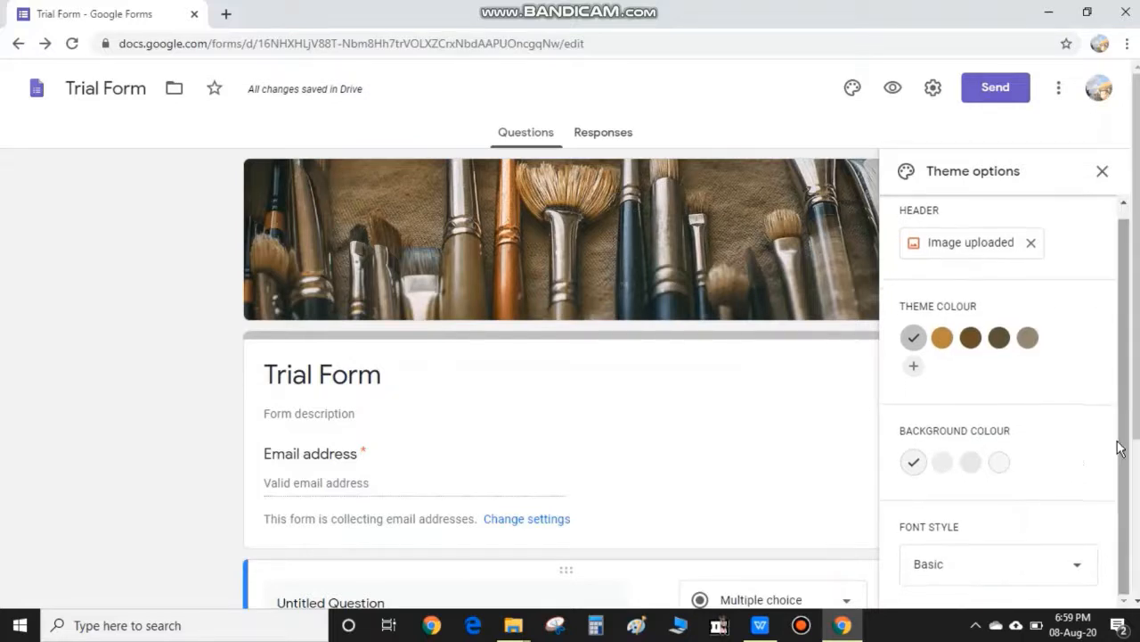
{"action": "left_click", "coordinate": [968, 568]}
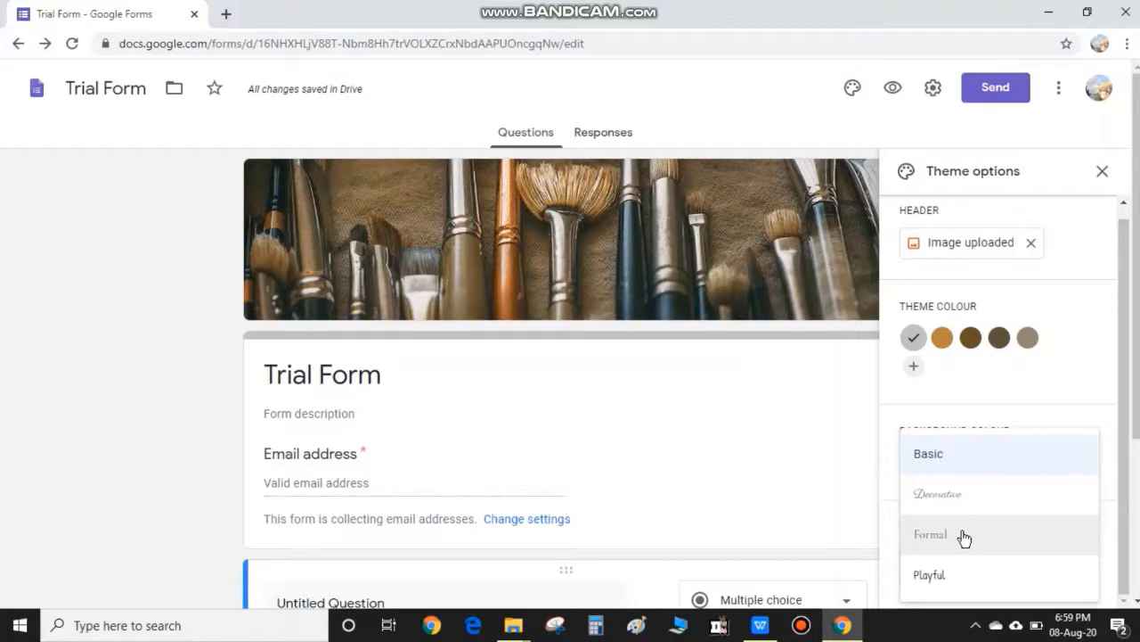
{"action": "left_click", "coordinate": [948, 534]}
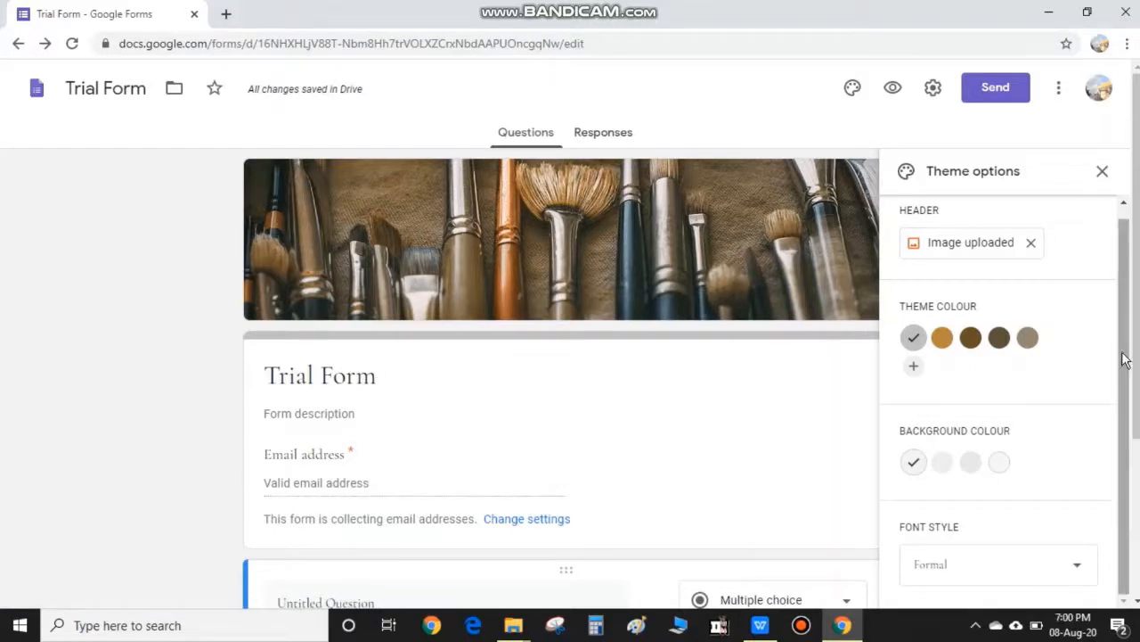
{"action": "left_click", "coordinate": [1102, 173]}
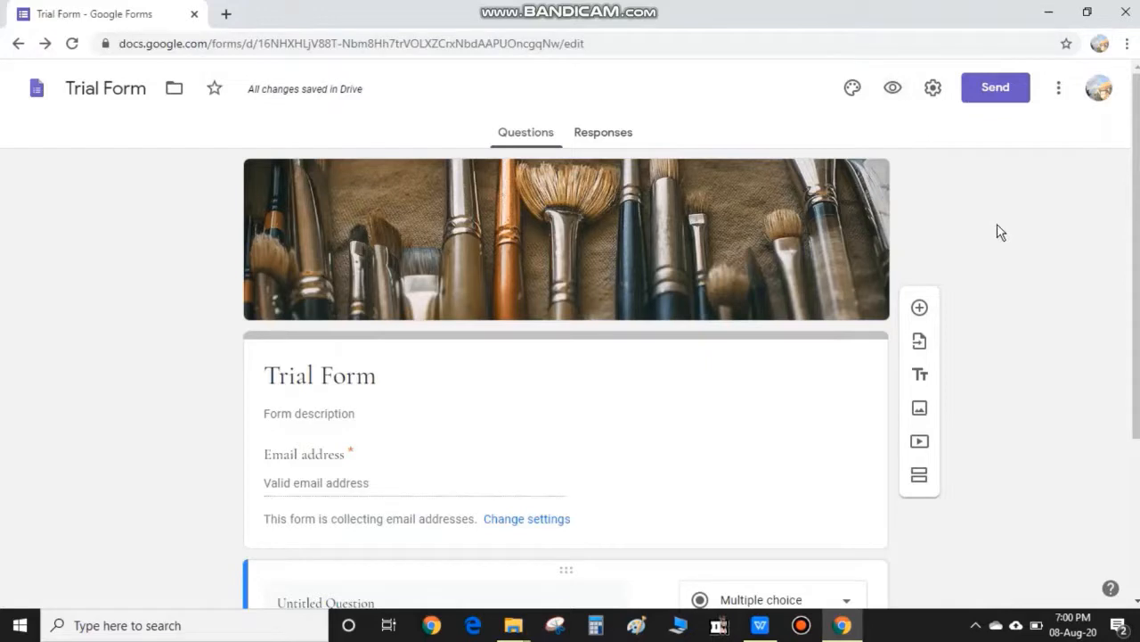
{"action": "left_click", "coordinate": [1037, 251]}
{"action": "scroll", "coordinate": [1139, 383], "scroll_direction": "down", "scroll_amount": 2}
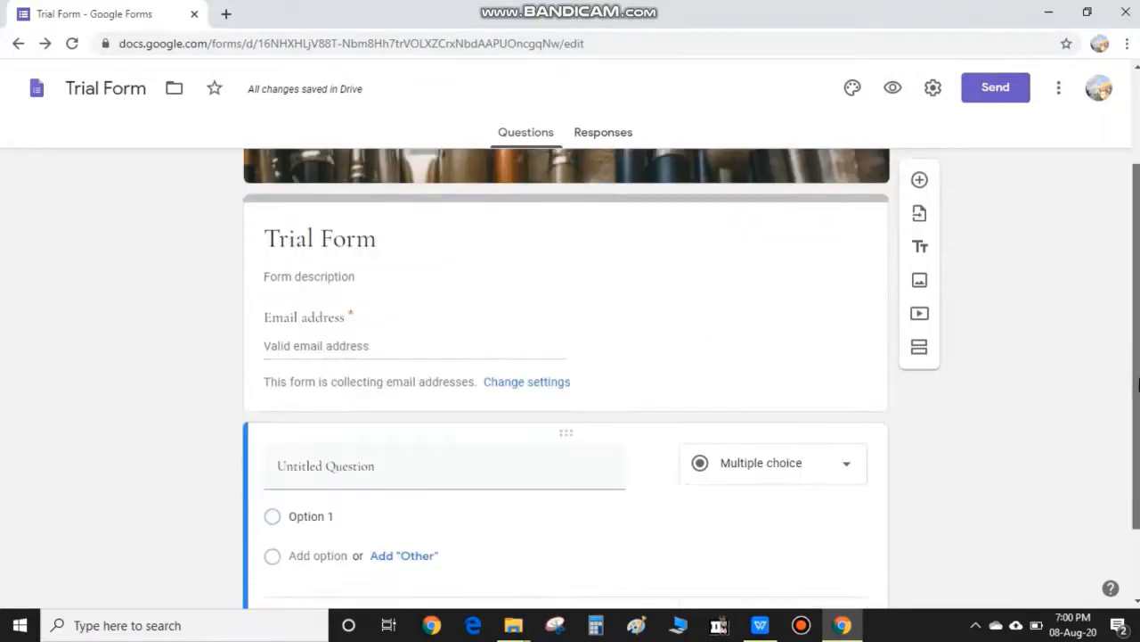
{"action": "left_click", "coordinate": [977, 626]}
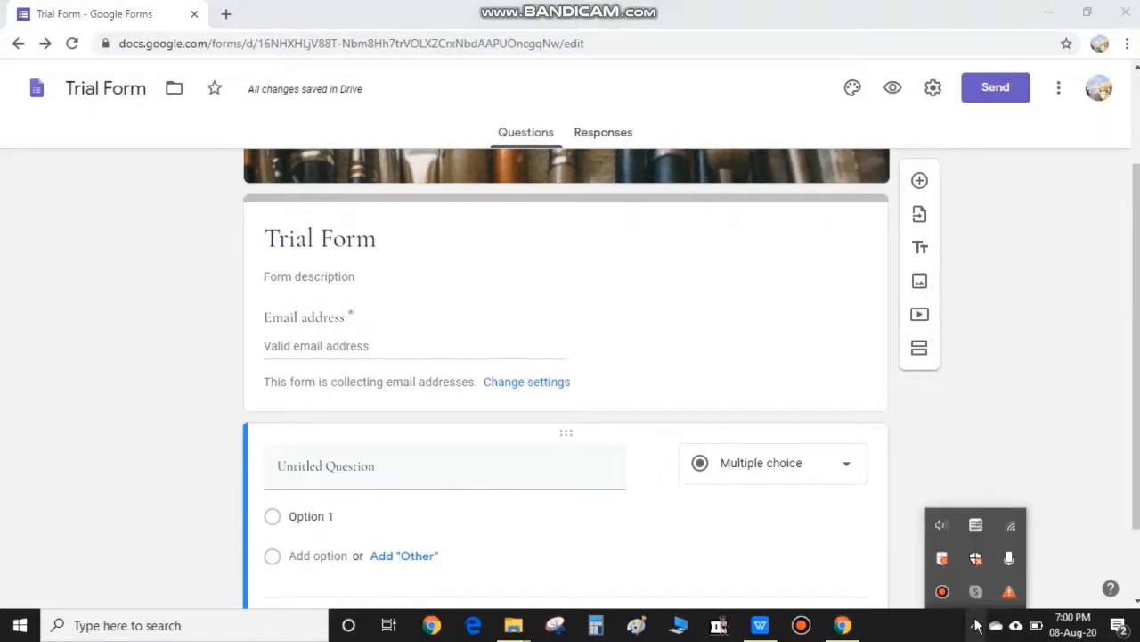
{"action": "left_click", "coordinate": [975, 620]}
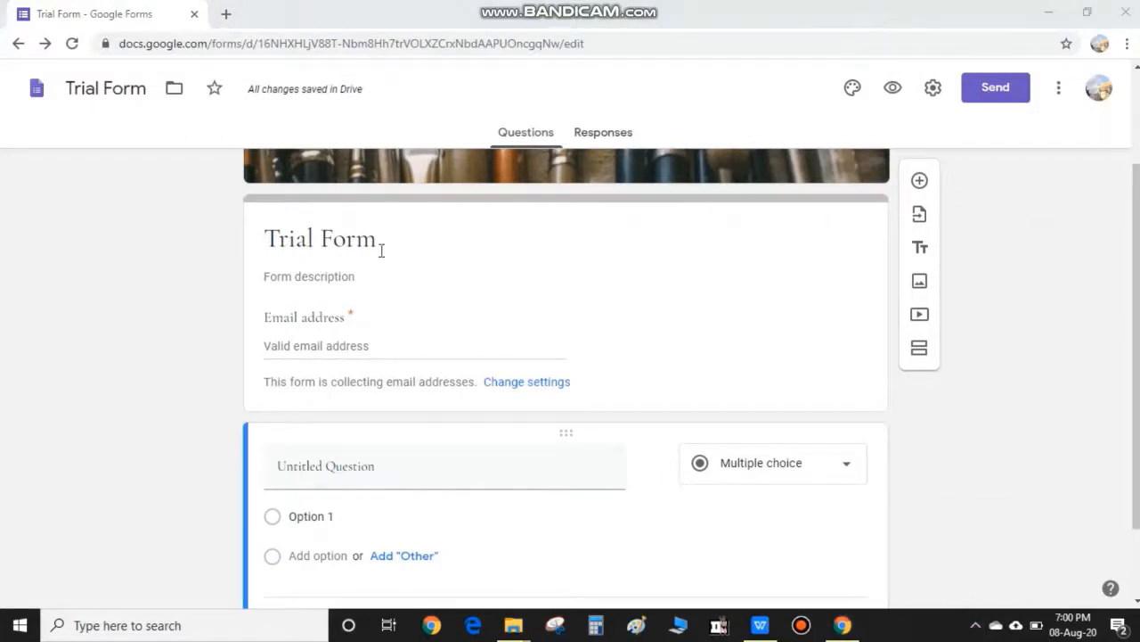
{"action": "left_click_drag", "start_coordinate": [382, 249], "coordinate": [252, 237]}
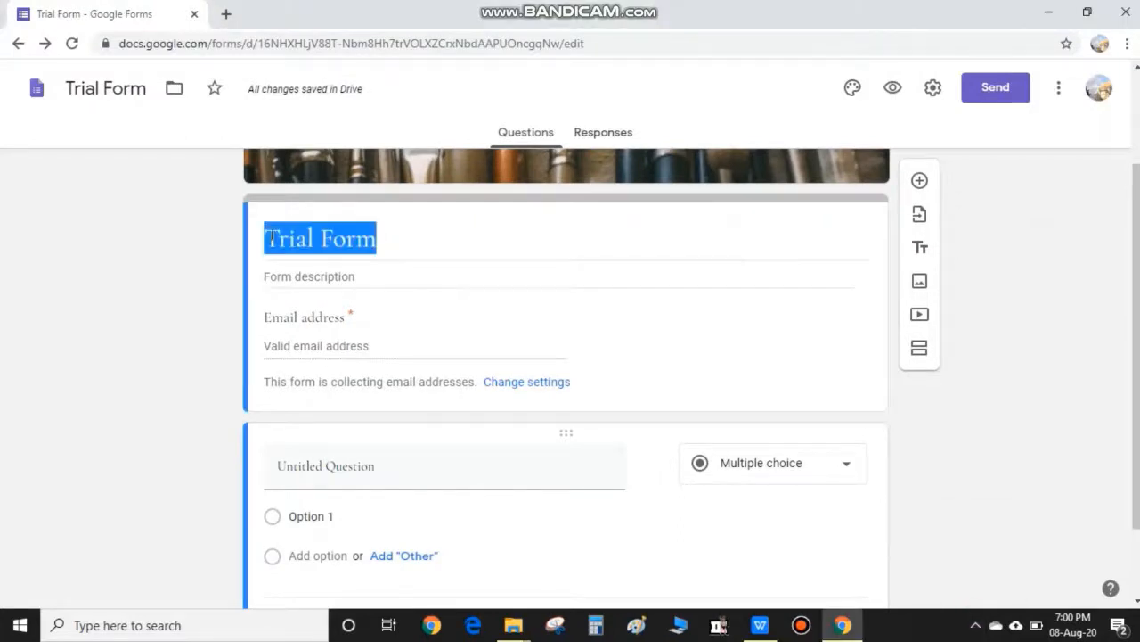
Enter 'This is a trial form.....' as the form description under the Trial Form title.
{"action": "left_click", "coordinate": [358, 276]}
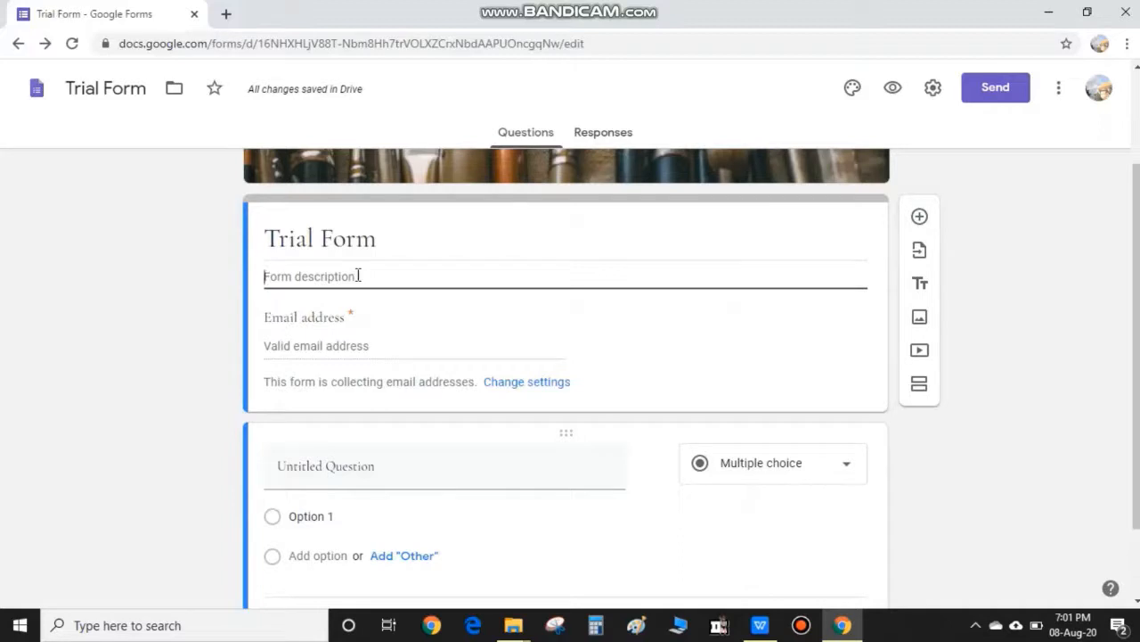
{"action": "type", "text": "This is"}
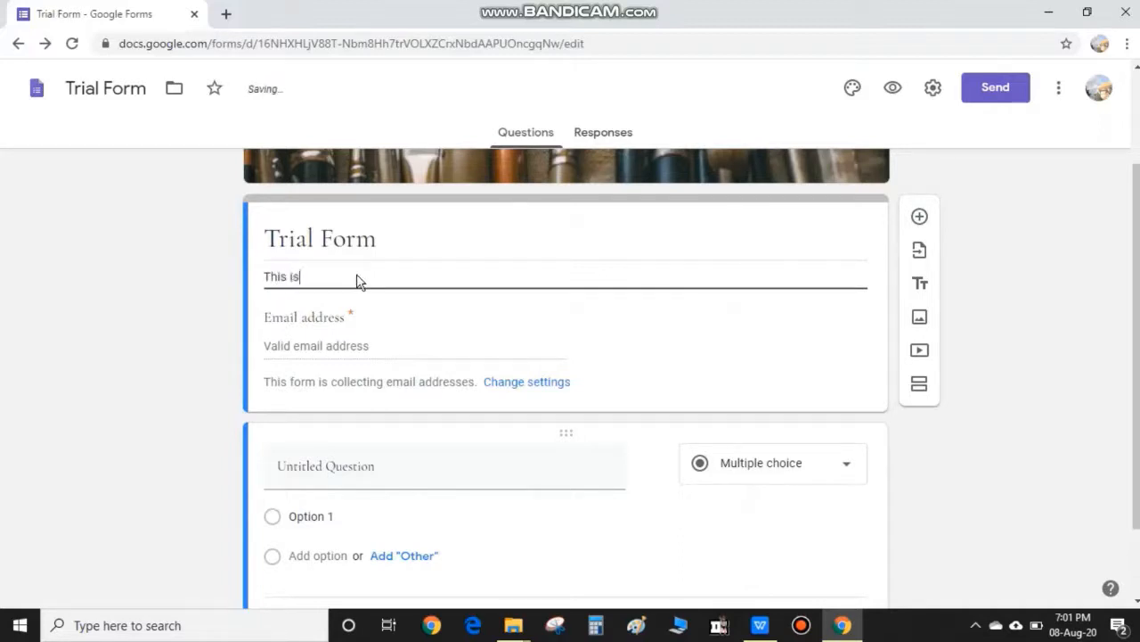
{"action": "type", "text": " a trial form....."}
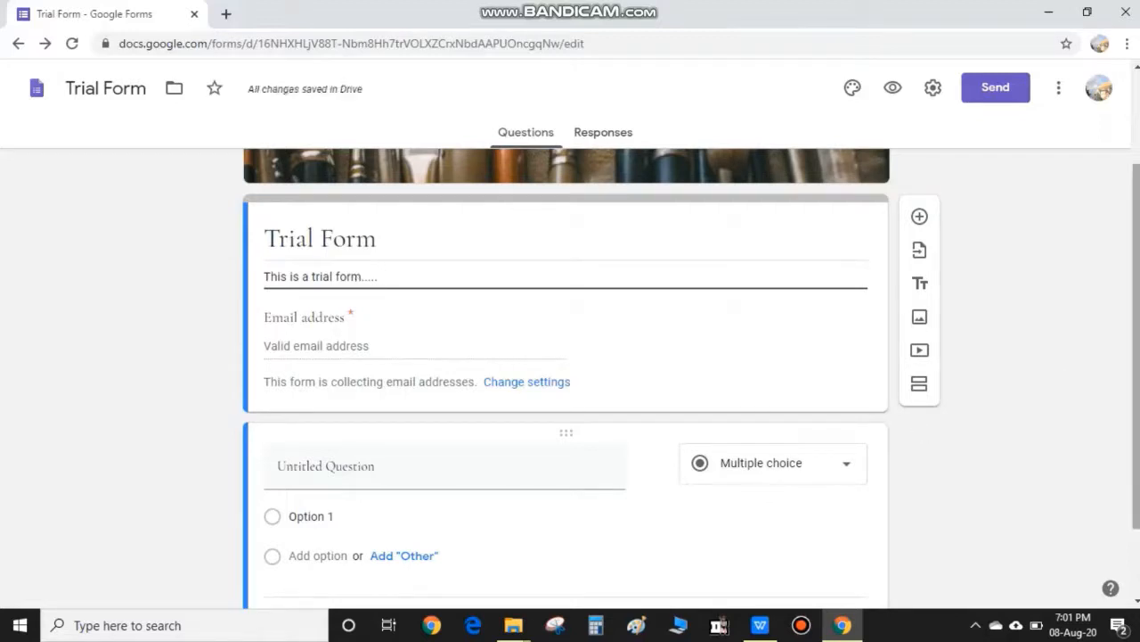
{"action": "scroll", "coordinate": [565, 356], "scroll_direction": "down", "scroll_amount": 1}
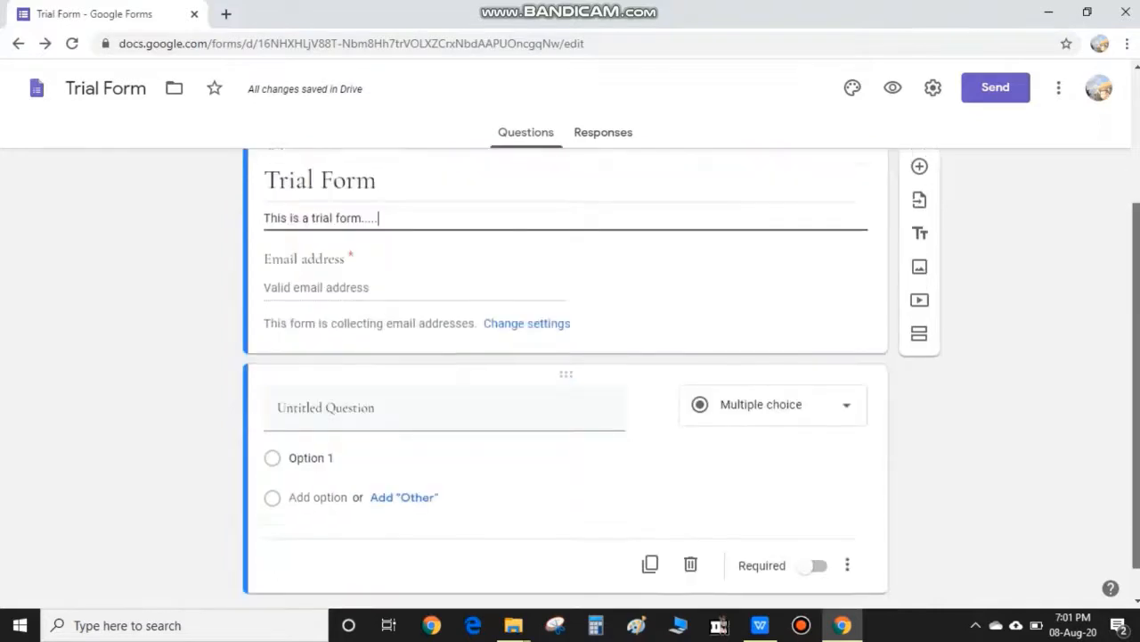
Add a new untitled question below the header and bring up its question-type choices.
{"action": "mouse_move", "coordinate": [1138, 427]}
{"action": "left_mouse_down"}
{"action": "mouse_move", "coordinate": [1138, 326]}
{"action": "mouse_move", "coordinate": [1139, 426]}
{"action": "left_mouse_up"}
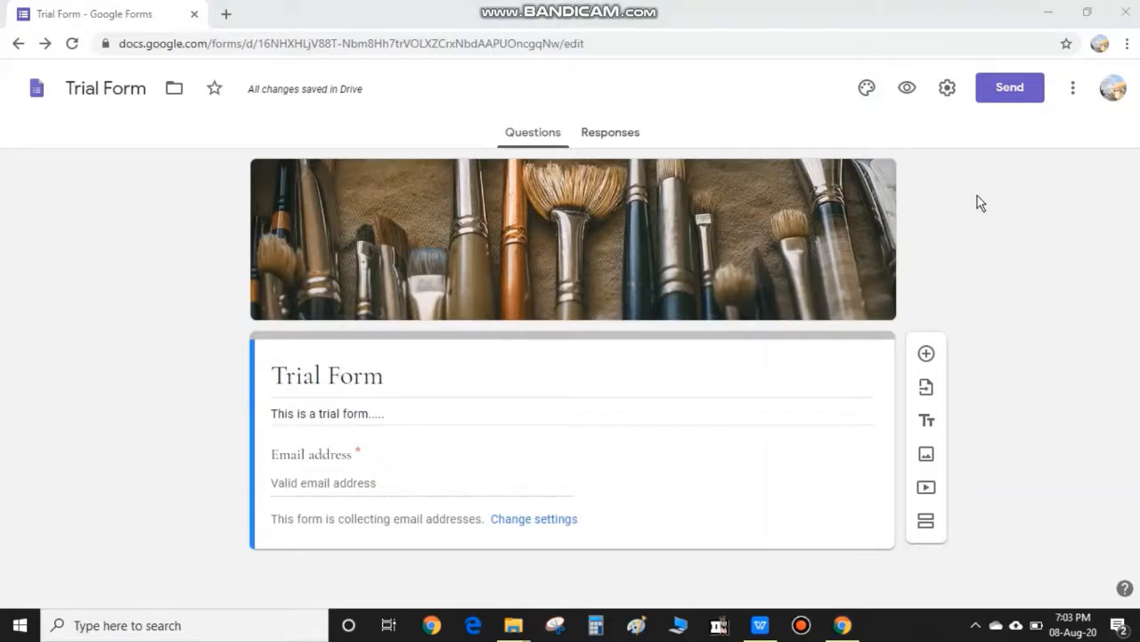
{"action": "left_click", "coordinate": [928, 354]}
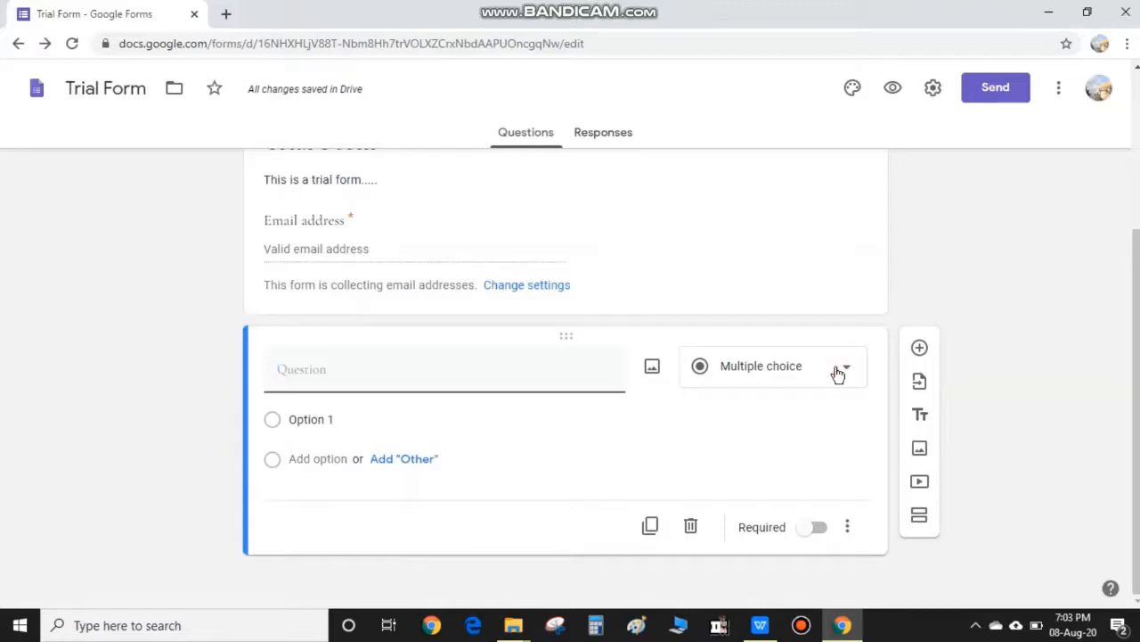
{"action": "left_click", "coordinate": [838, 373]}
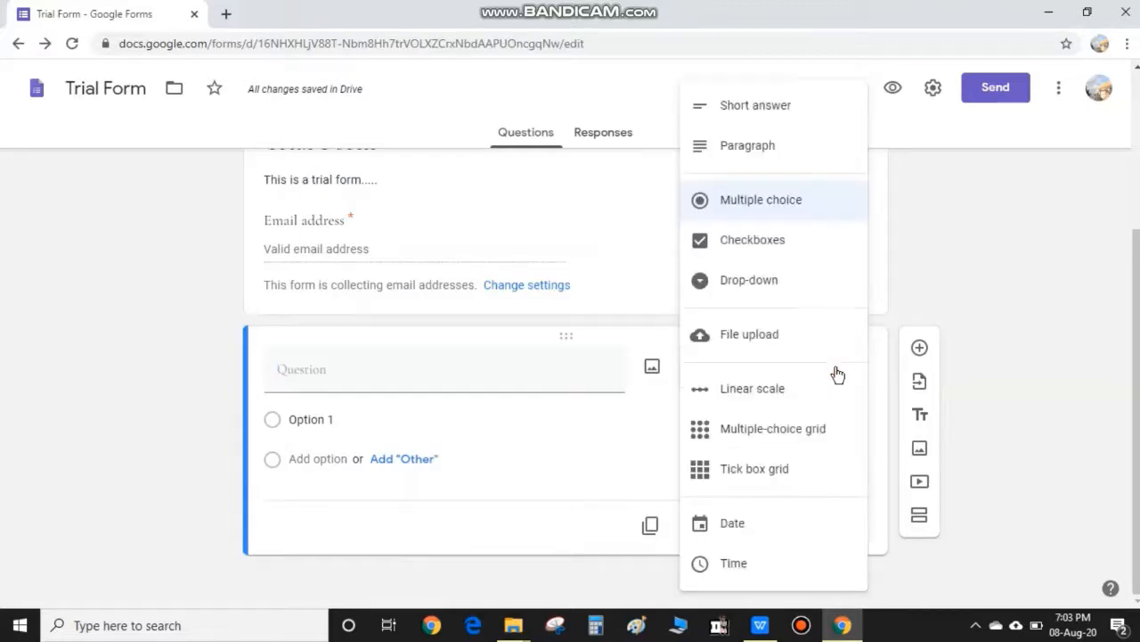
Make the new question a Short answer question, leaving Required off.
{"action": "left_click", "coordinate": [799, 108]}
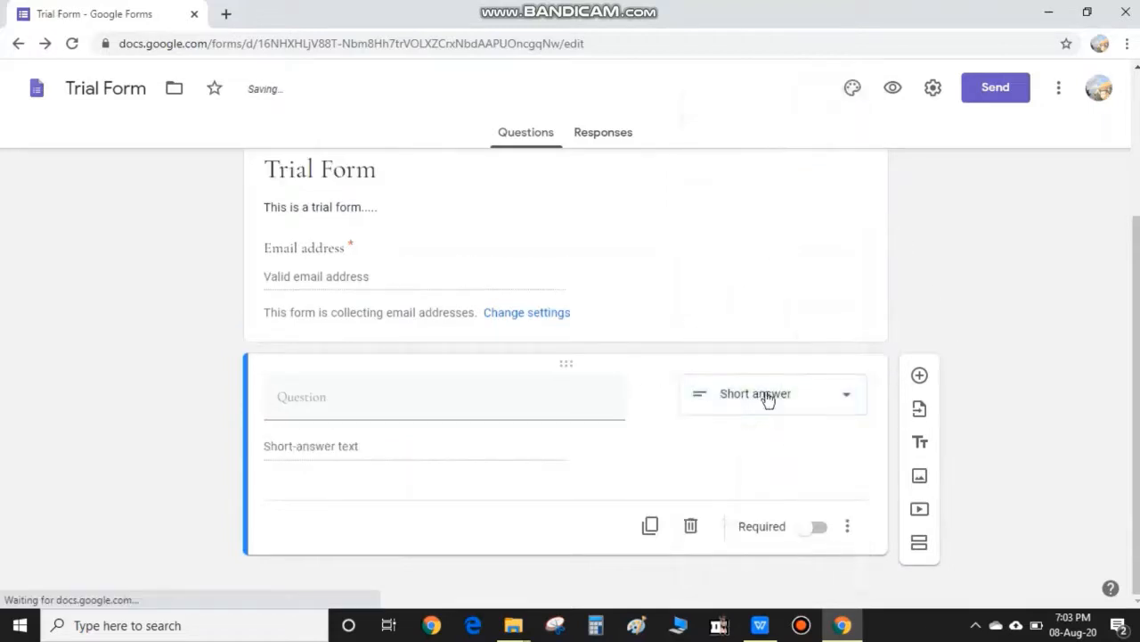
{"action": "left_click", "coordinate": [363, 446]}
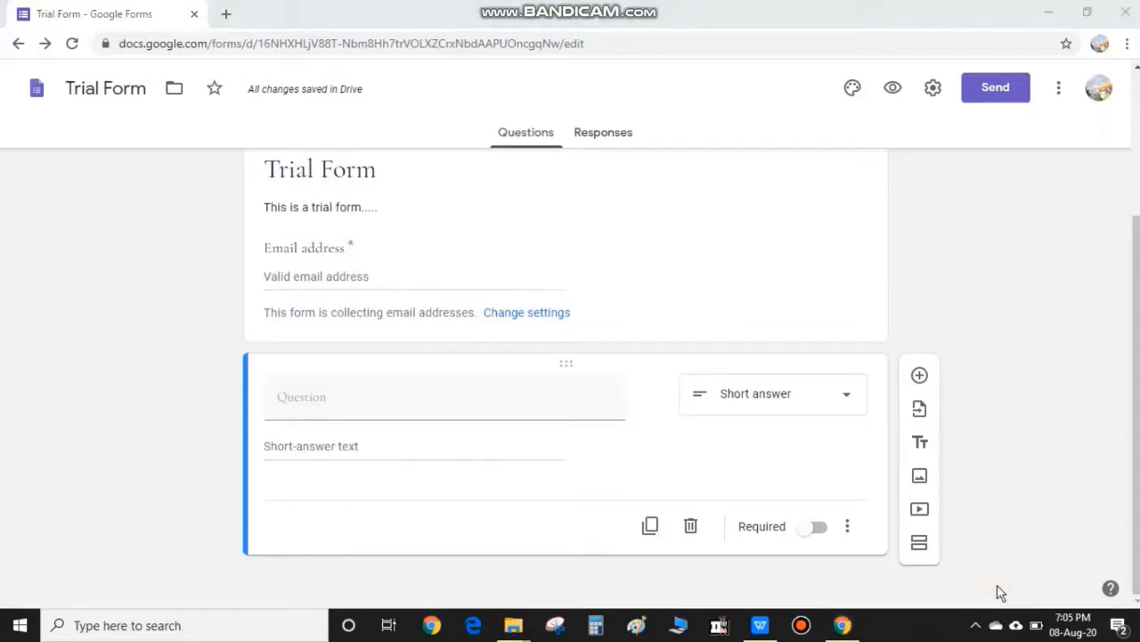
{"action": "left_click", "coordinate": [978, 626]}
{"action": "left_click", "coordinate": [977, 626]}
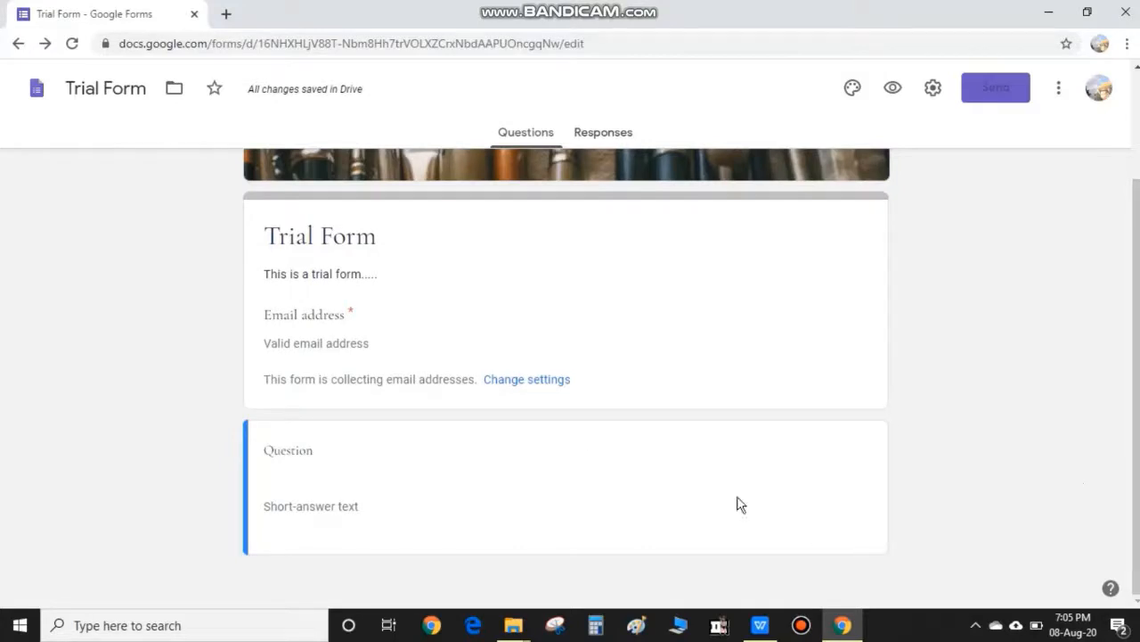
{"action": "left_click", "coordinate": [482, 492]}
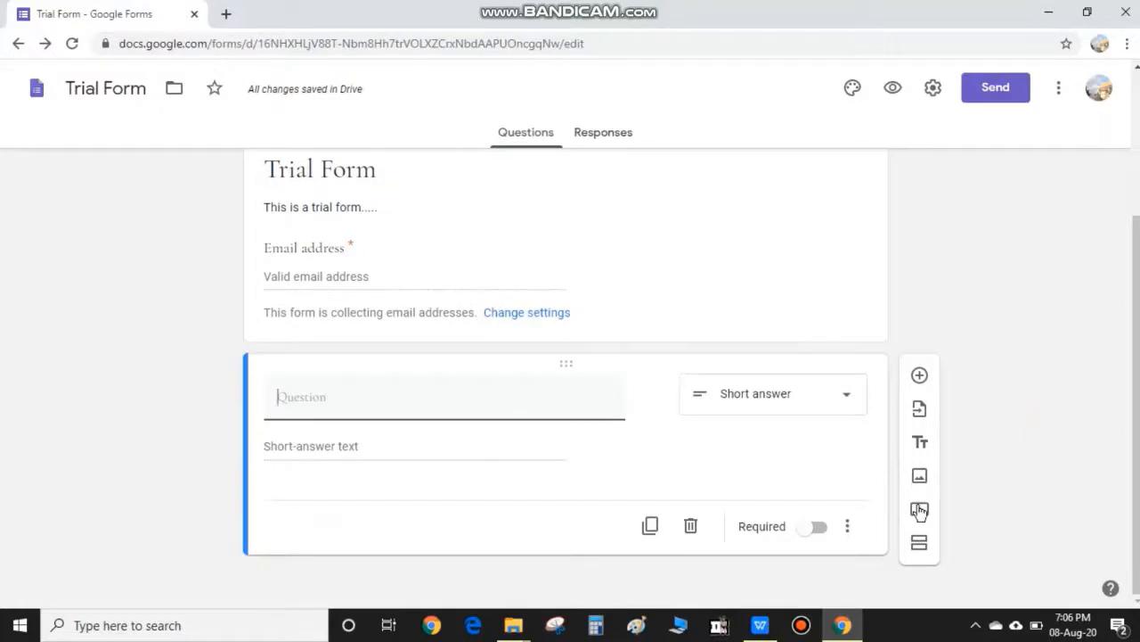
Give the short-answer question the description 'This is a question.'.
{"action": "left_click", "coordinate": [848, 532]}
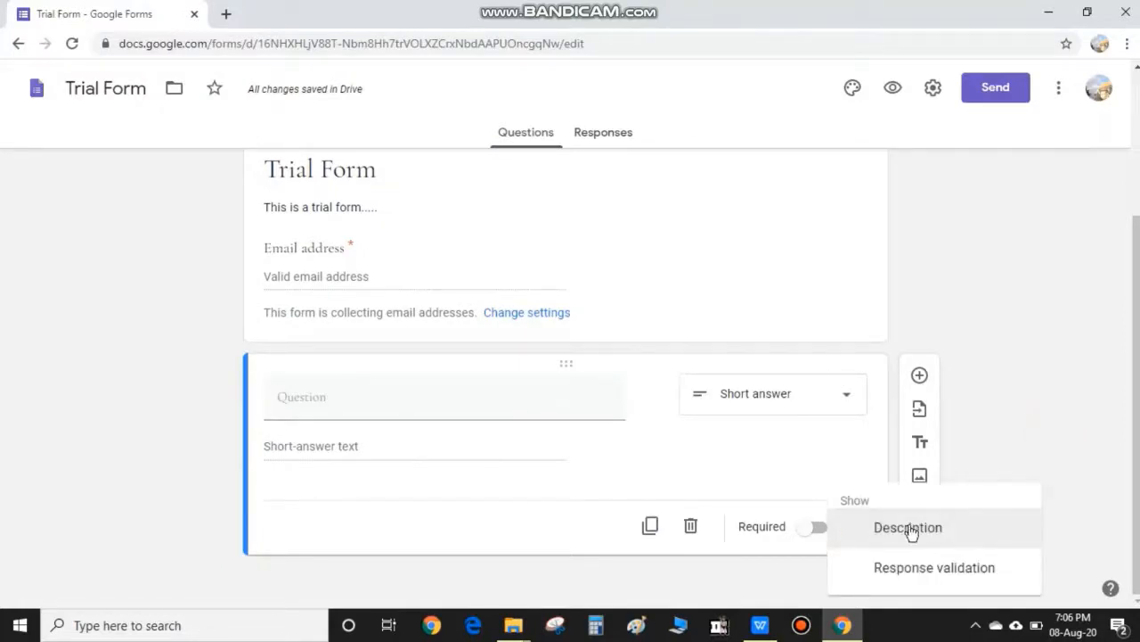
{"action": "left_click", "coordinate": [974, 533]}
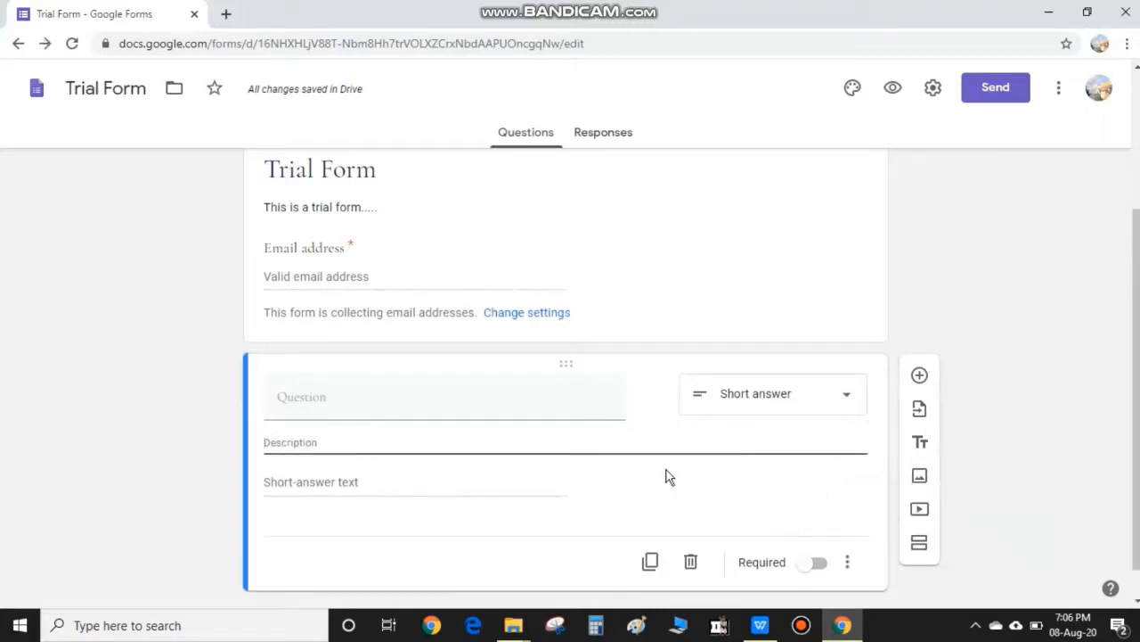
{"action": "type", "text": "This"}
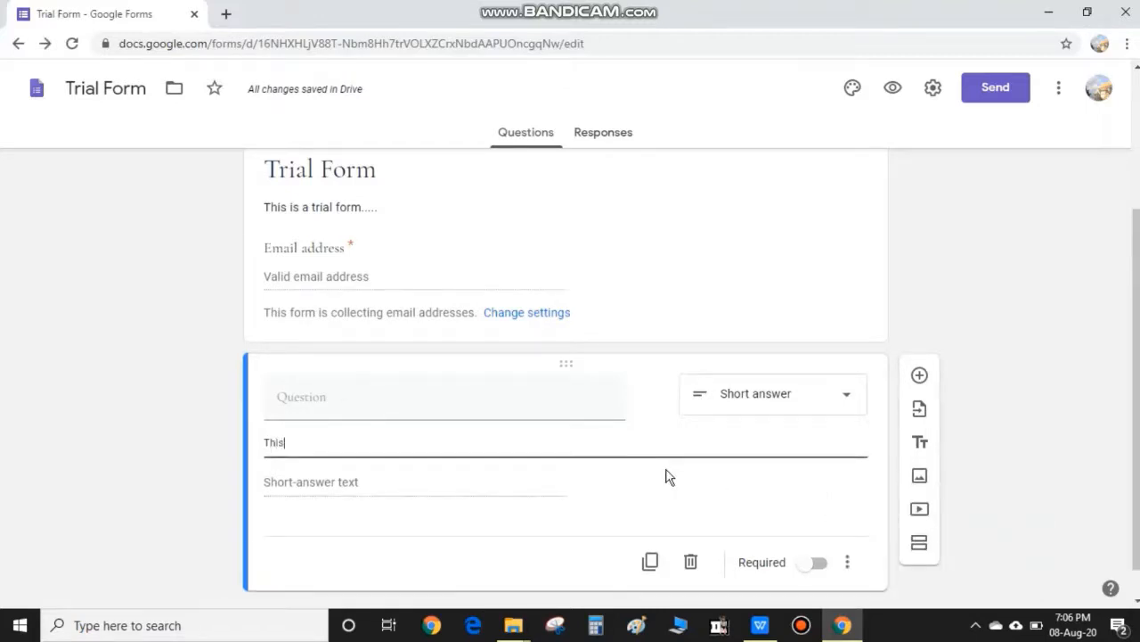
{"action": "type", "text": " is a "}
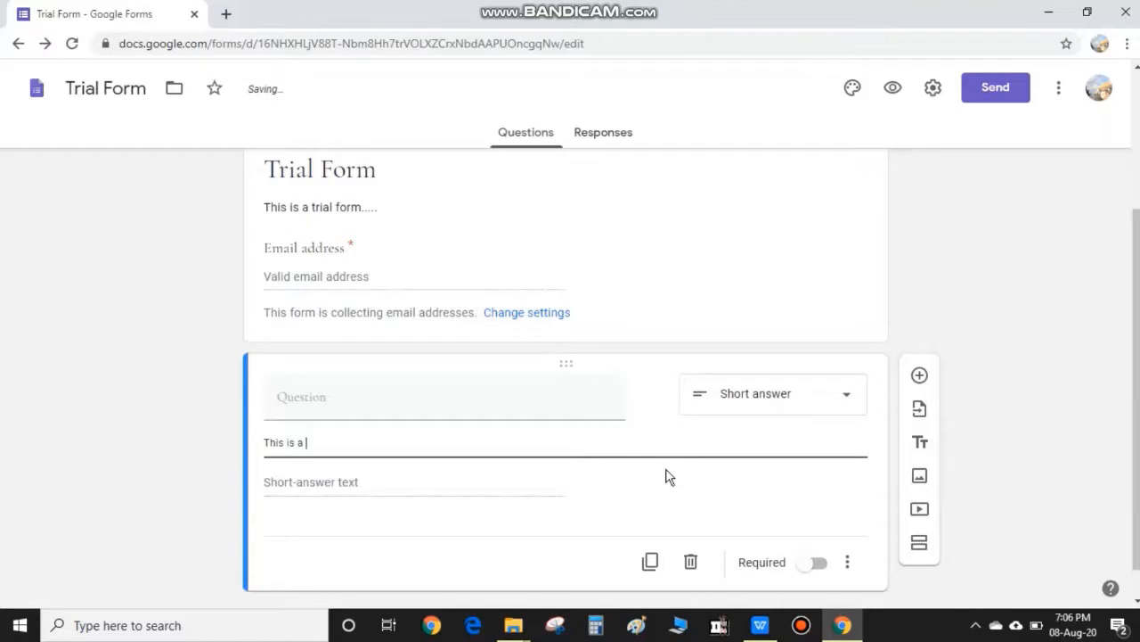
{"action": "type", "text": "question."}
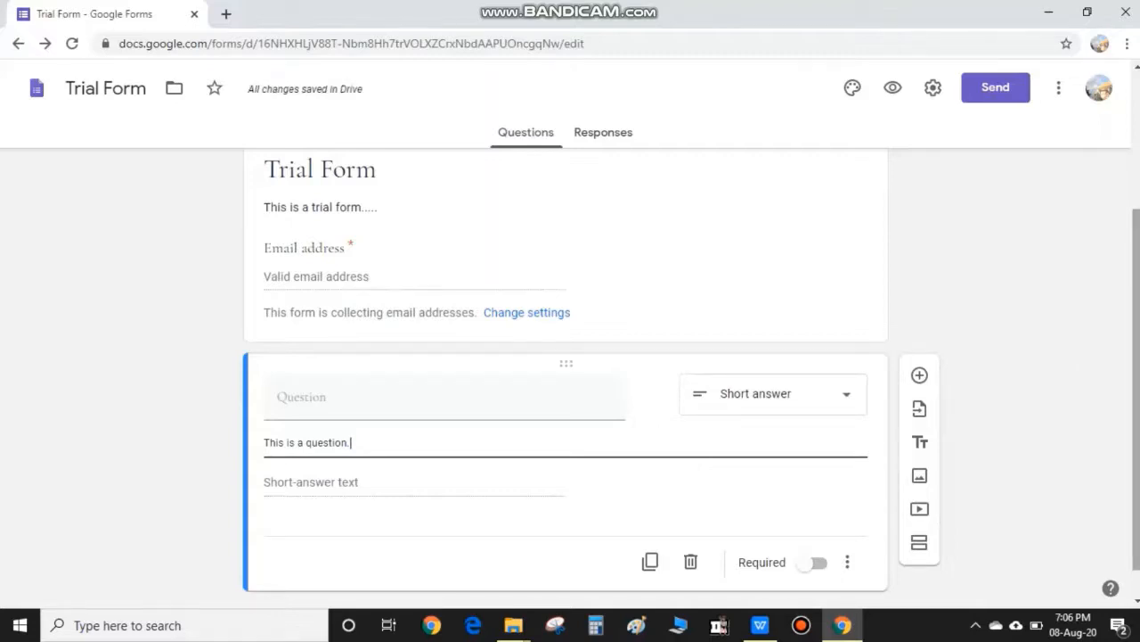
{"action": "scroll", "coordinate": [571, 383], "scroll_direction": "down", "scroll_amount": 1}
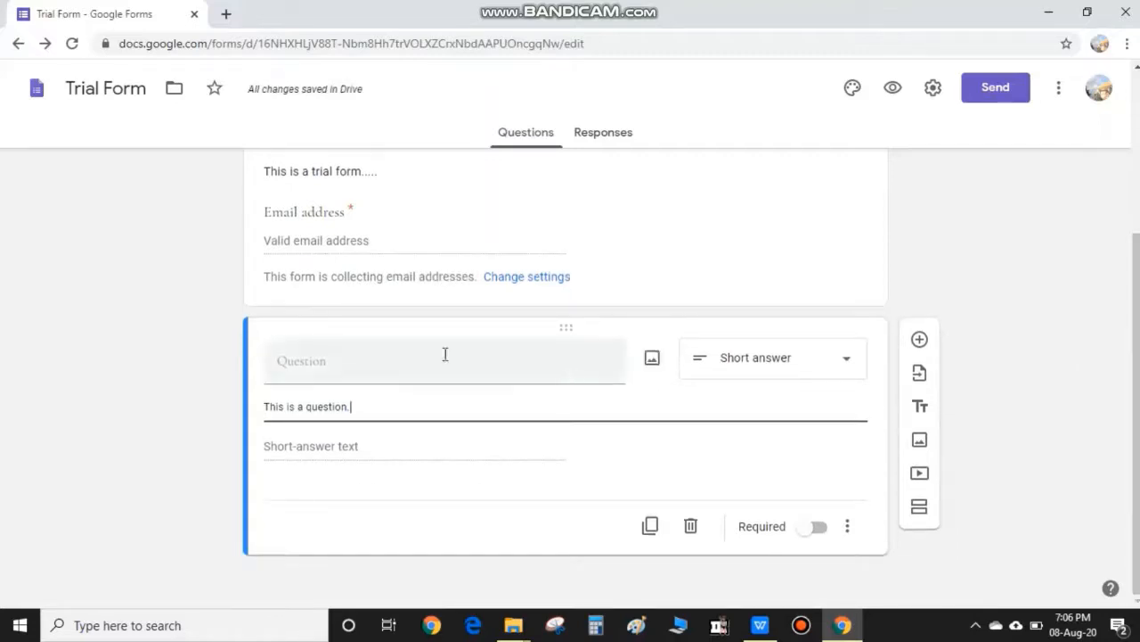
{"action": "left_click", "coordinate": [848, 528]}
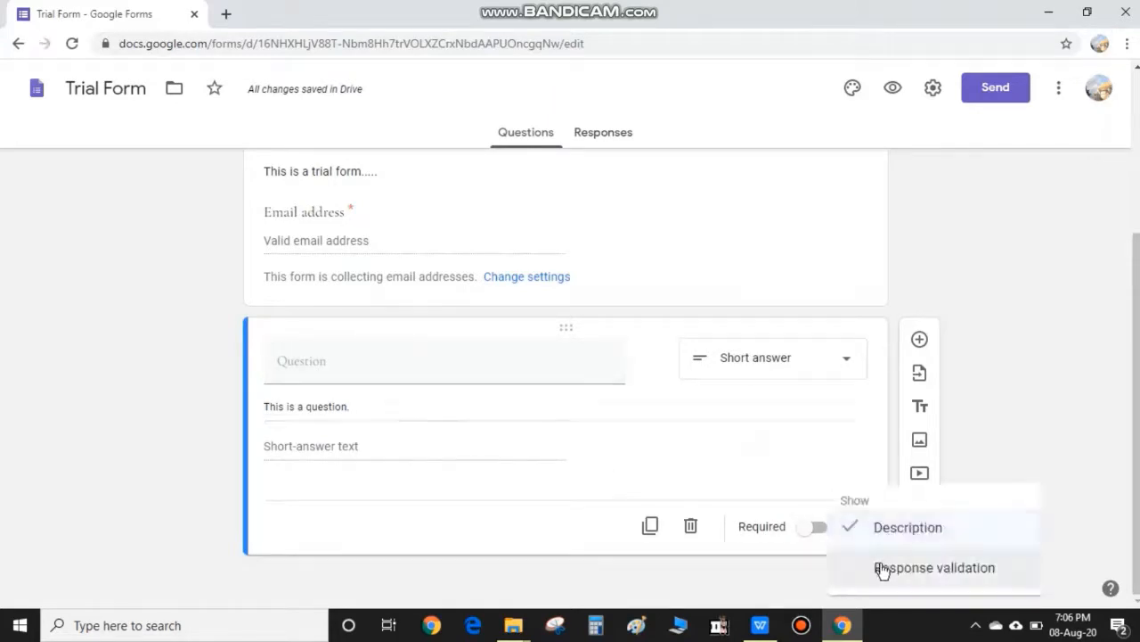
Add Number 'Greater than 10' response validation to the short-answer question and make it required.
{"action": "left_click", "coordinate": [882, 569]}
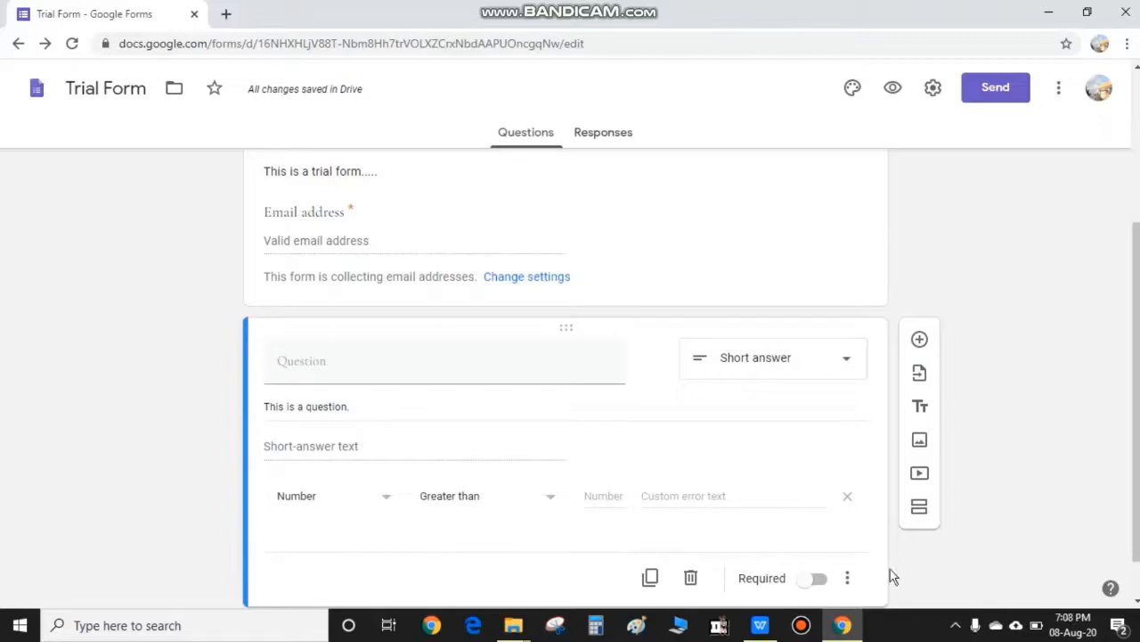
{"action": "left_click", "coordinate": [350, 506]}
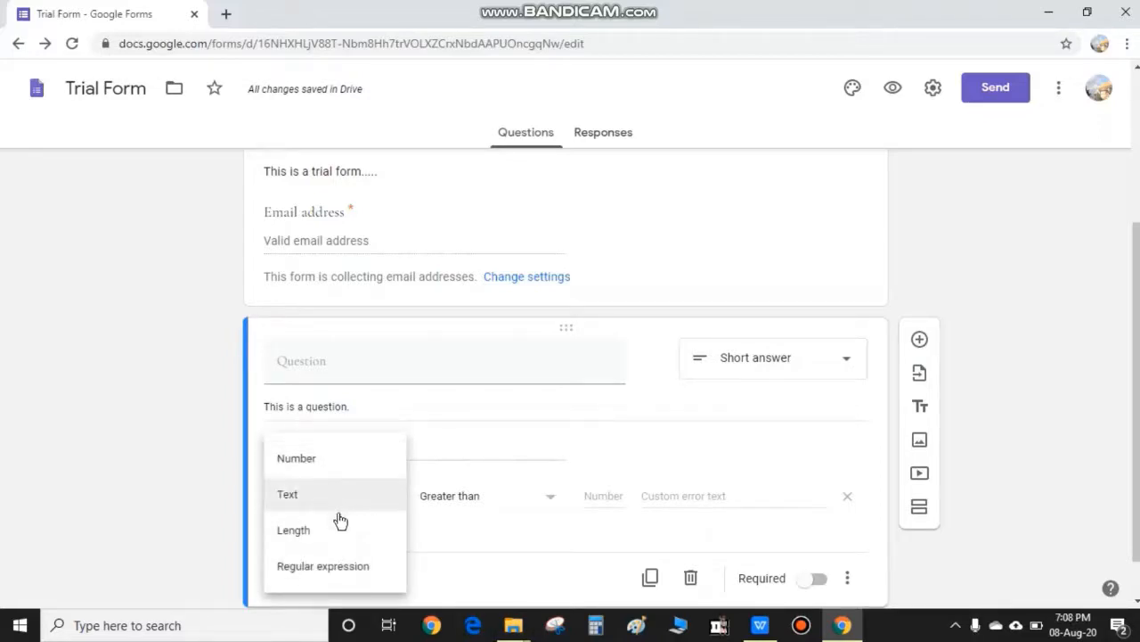
{"action": "left_click", "coordinate": [325, 460]}
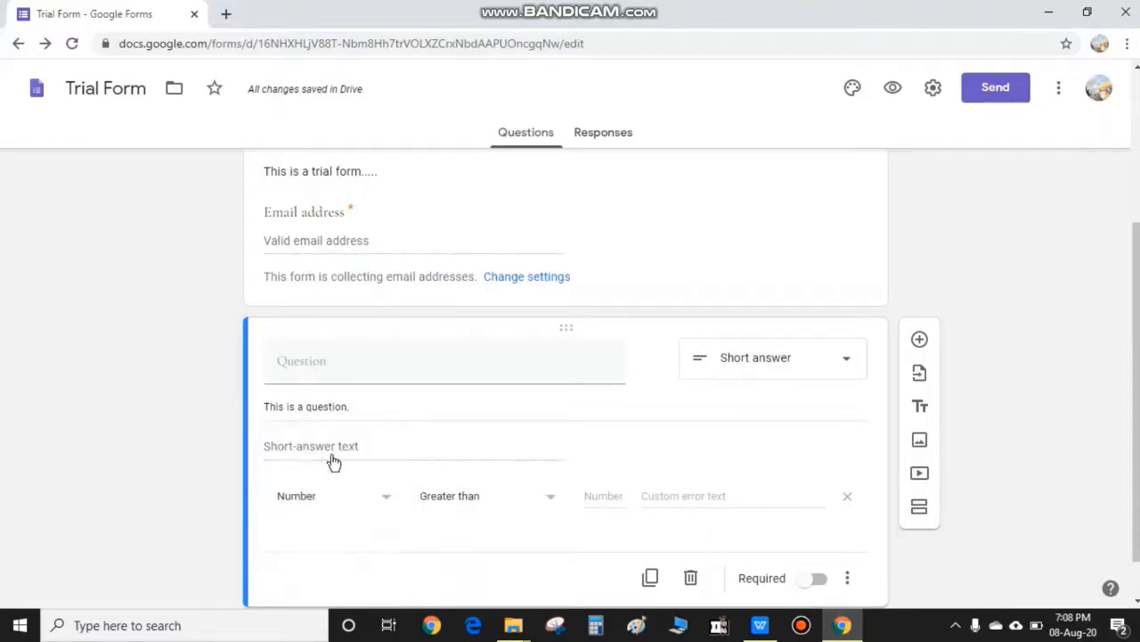
{"action": "left_click", "coordinate": [479, 504]}
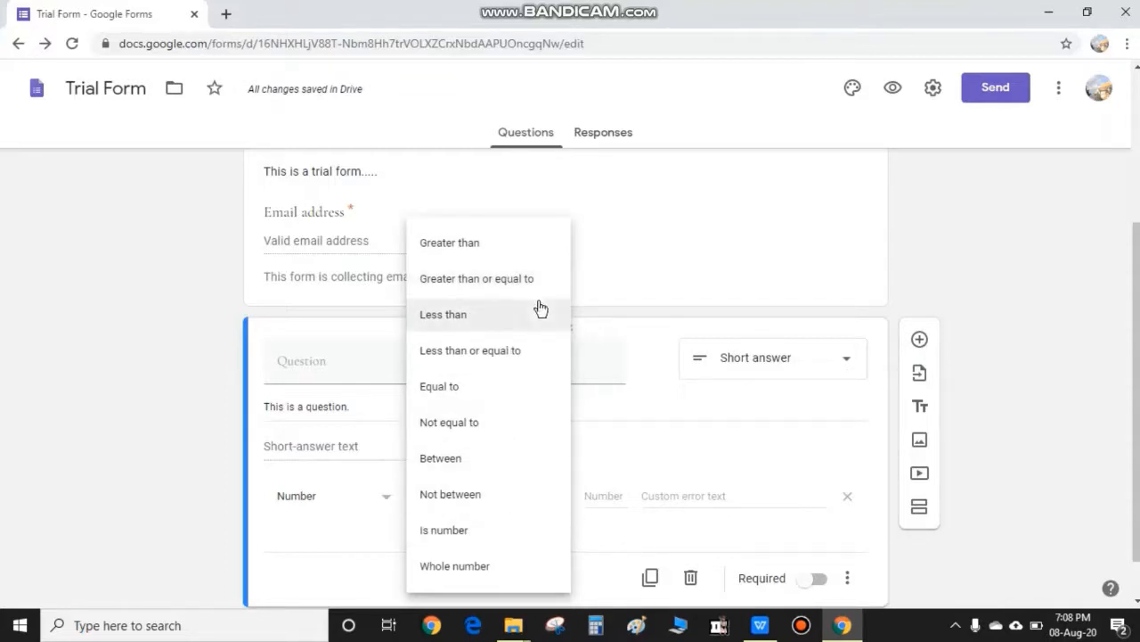
{"action": "left_click", "coordinate": [510, 248]}
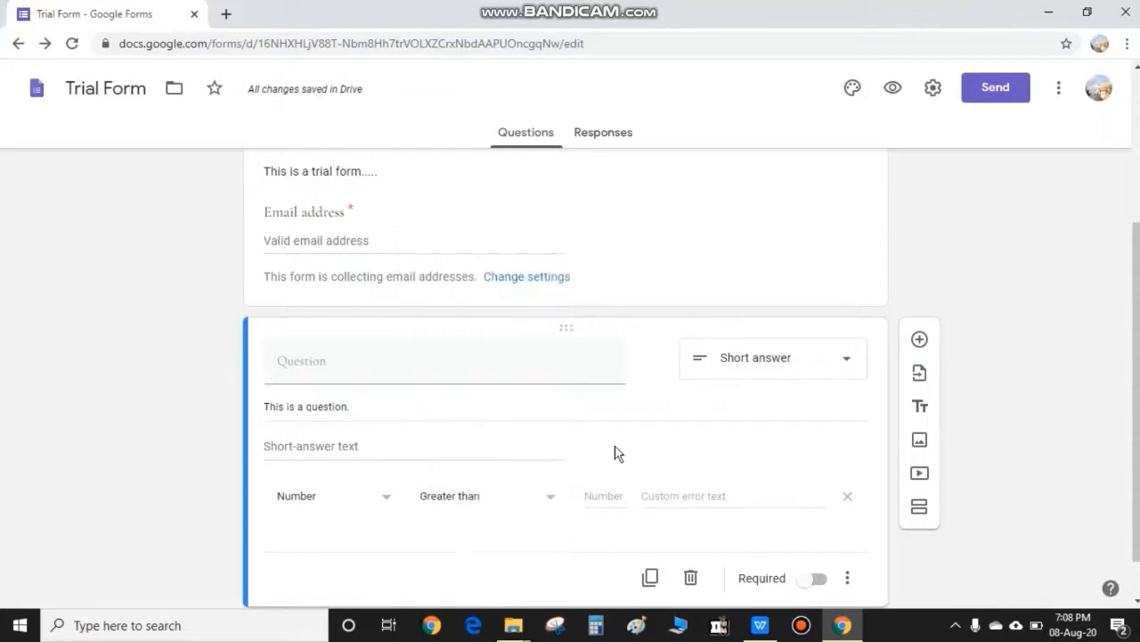
{"action": "left_click", "coordinate": [615, 495]}
{"action": "type", "text": "10"}
{"action": "left_click", "coordinate": [729, 496]}
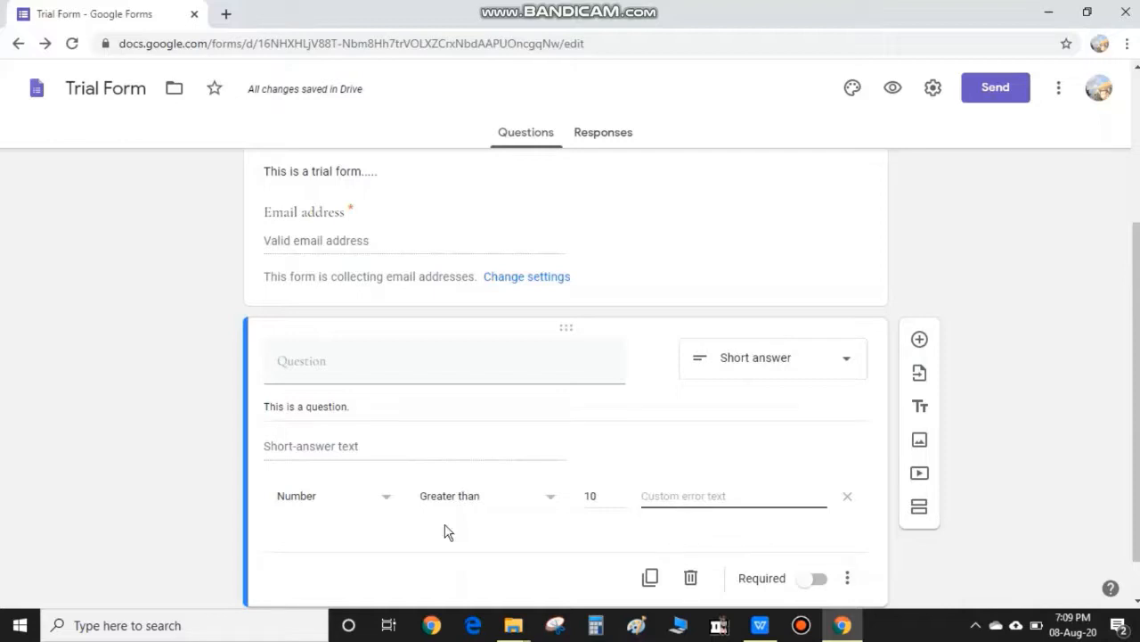
{"action": "left_click", "coordinate": [814, 579]}
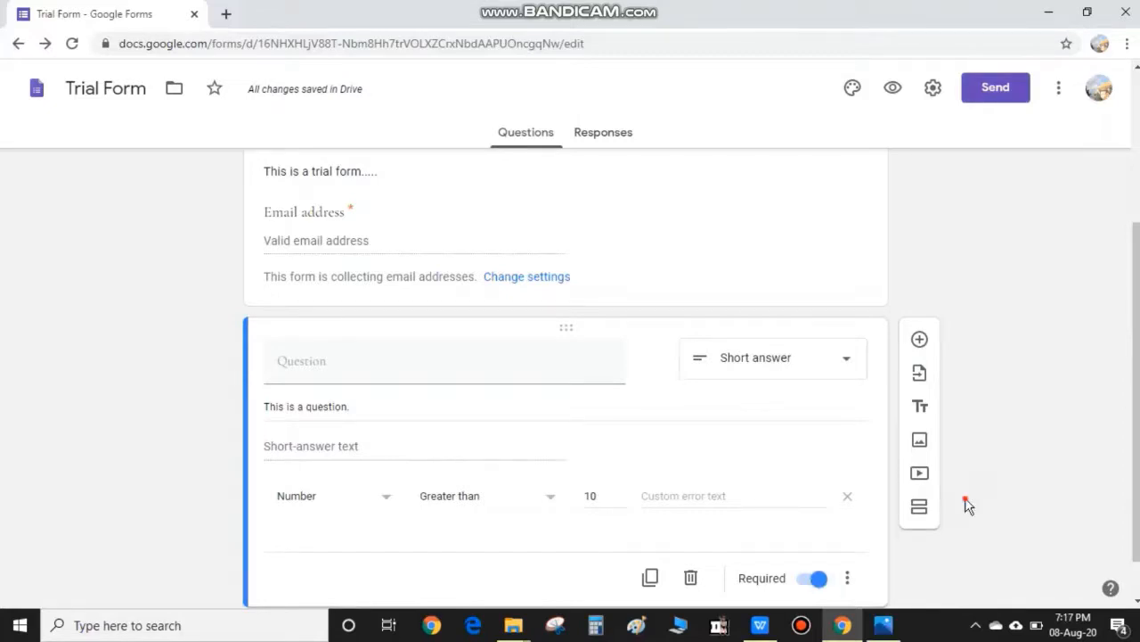
Preview the form and answer 9 to check that validation rejects it.
{"action": "scroll", "coordinate": [968, 505], "scroll_direction": "down", "scroll_amount": 1}
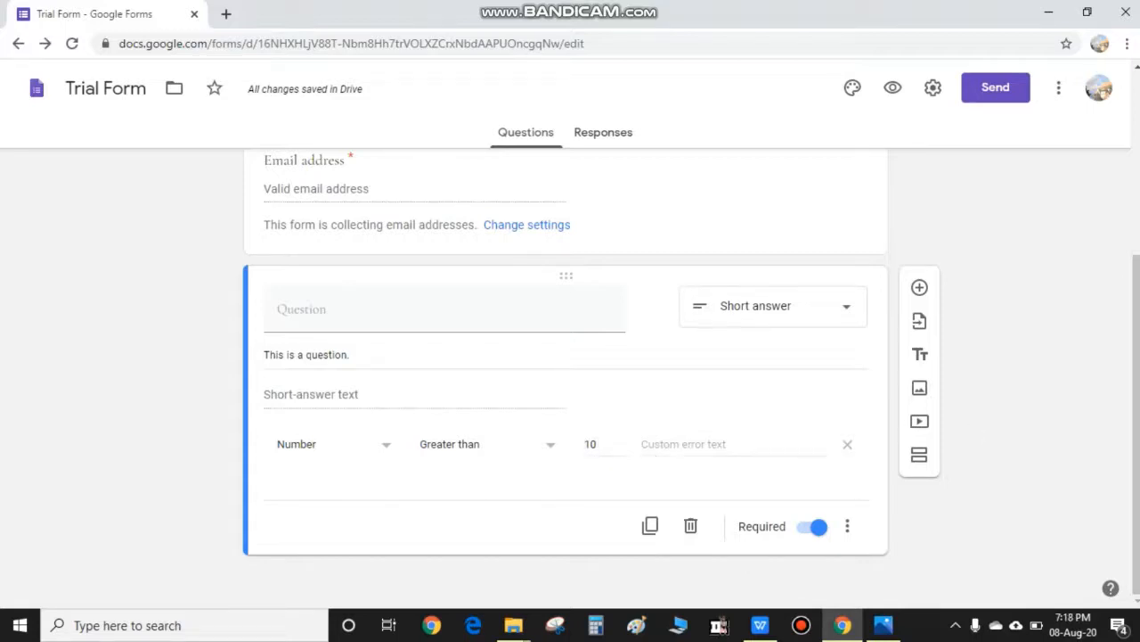
{"action": "scroll", "coordinate": [1135, 374], "scroll_direction": "up", "scroll_amount": 3}
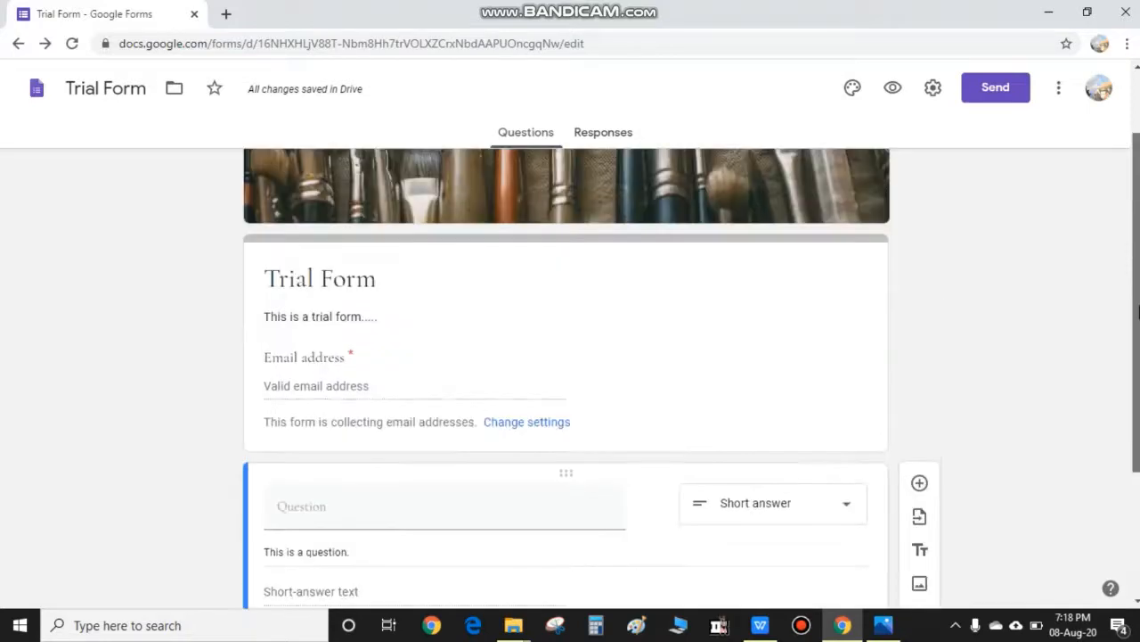
{"action": "left_click", "coordinate": [892, 89]}
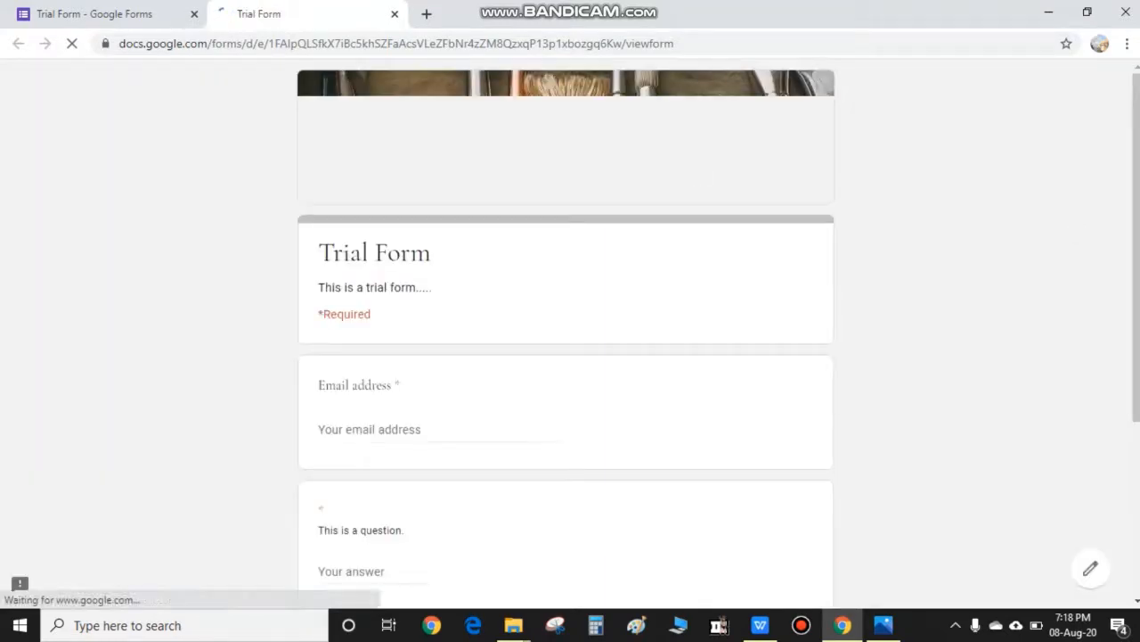
{"action": "scroll", "coordinate": [461, 369], "scroll_direction": "down", "scroll_amount": 1}
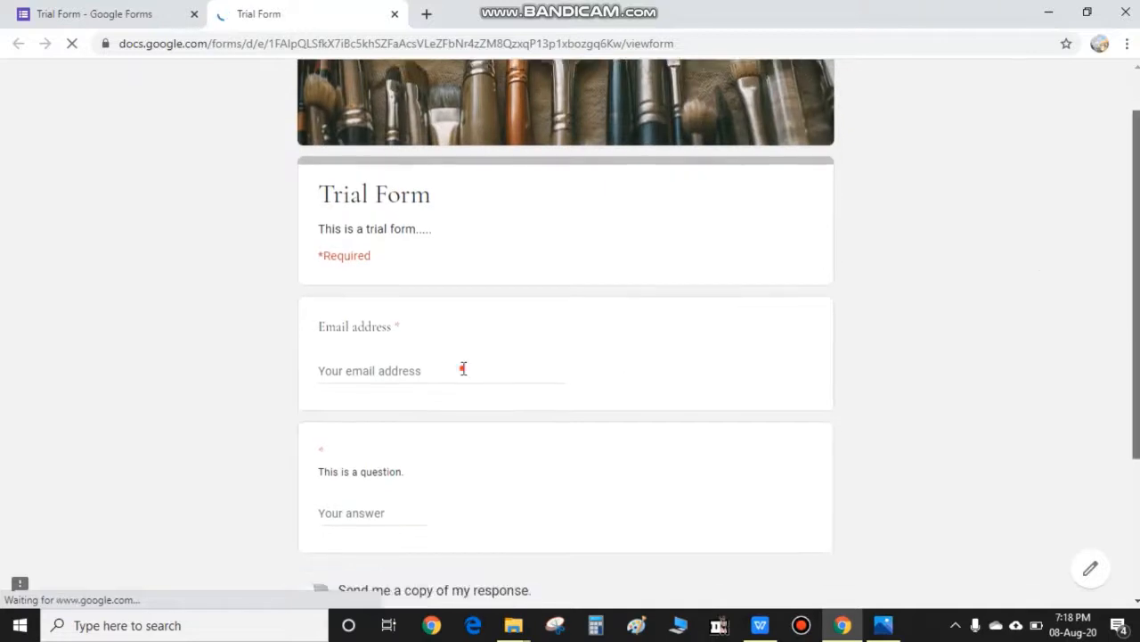
{"action": "left_click", "coordinate": [462, 369]}
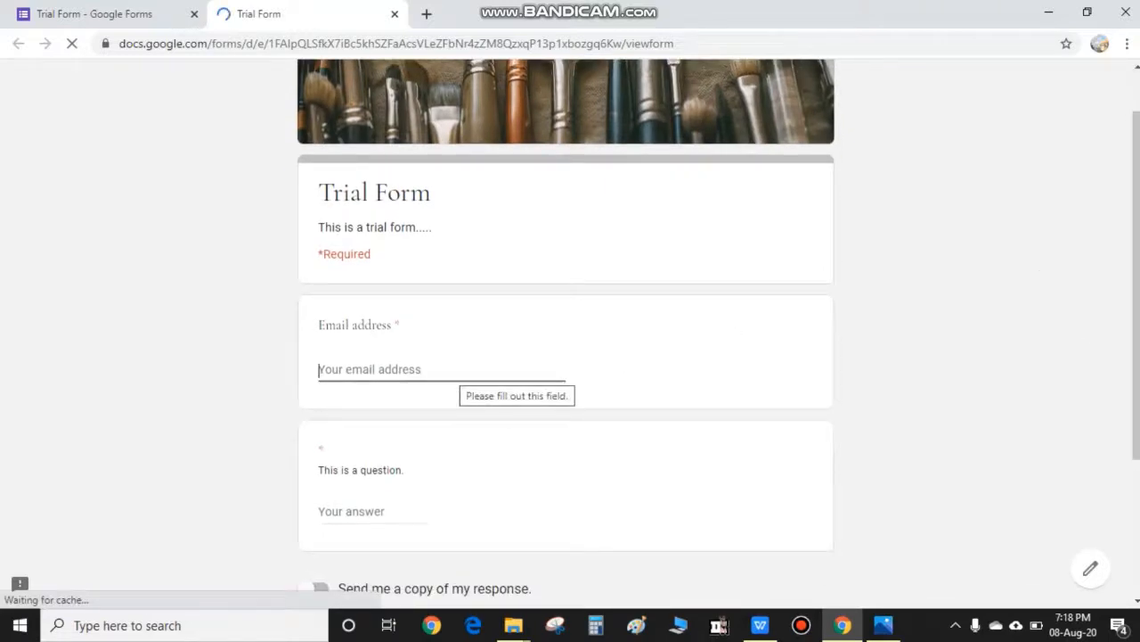
{"action": "scroll", "coordinate": [380, 383], "scroll_direction": "down", "scroll_amount": 2}
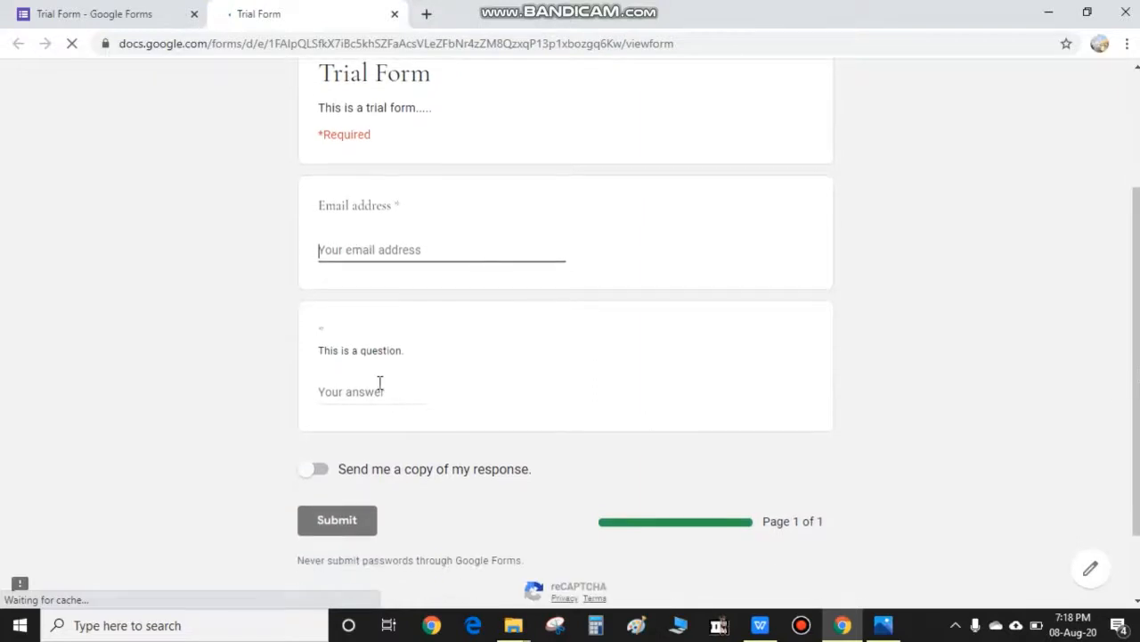
{"action": "left_click", "coordinate": [365, 390]}
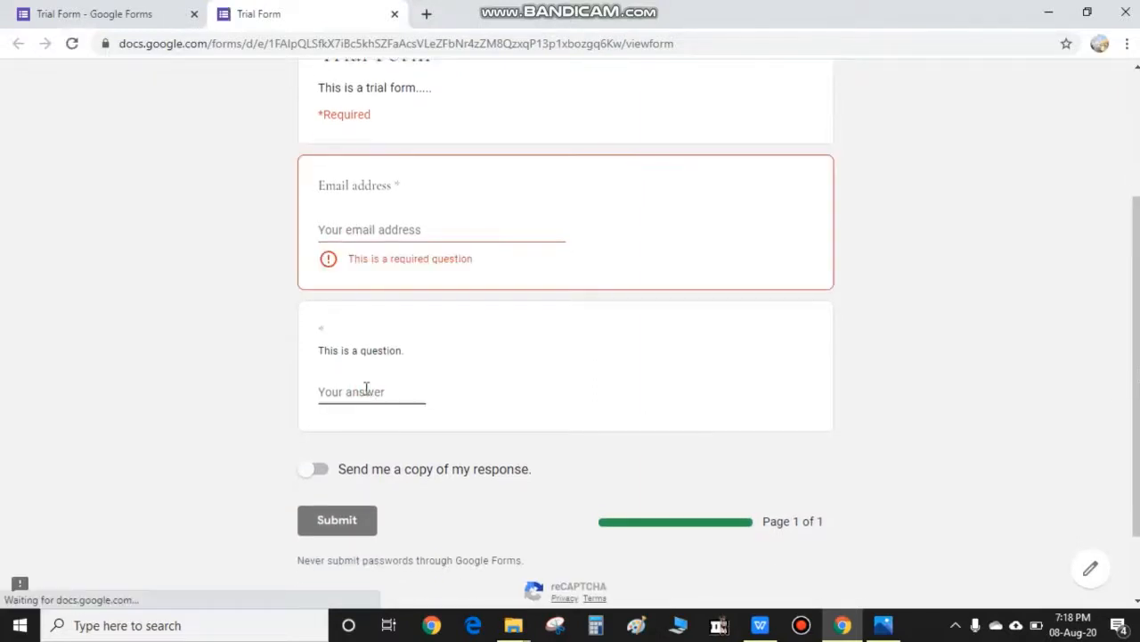
{"action": "type", "text": "9"}
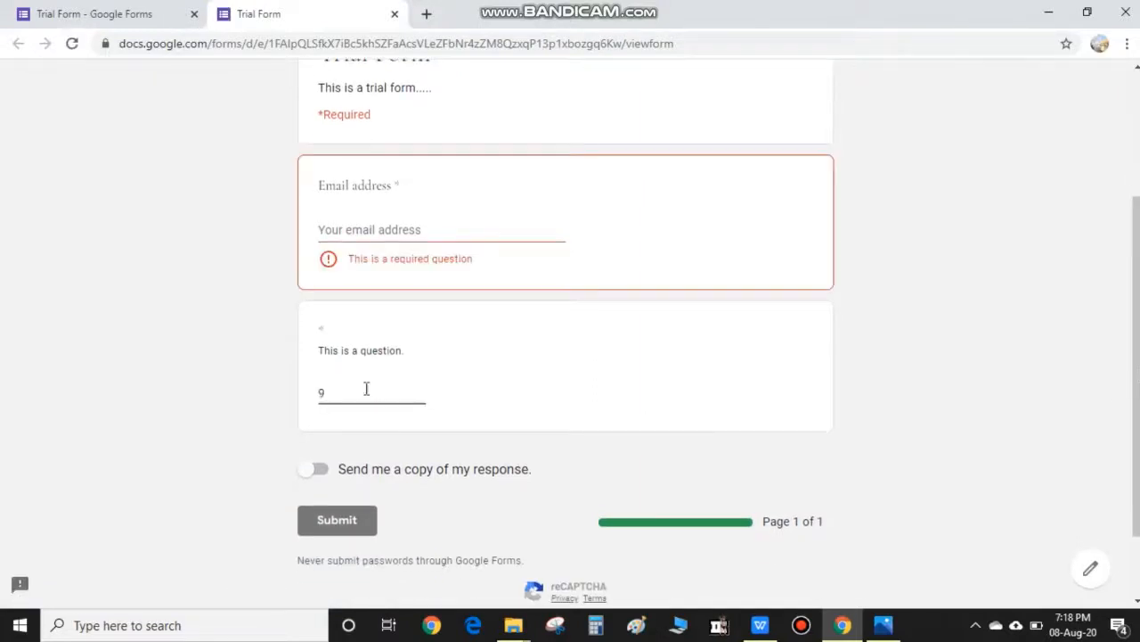
{"action": "left_click", "coordinate": [355, 234]}
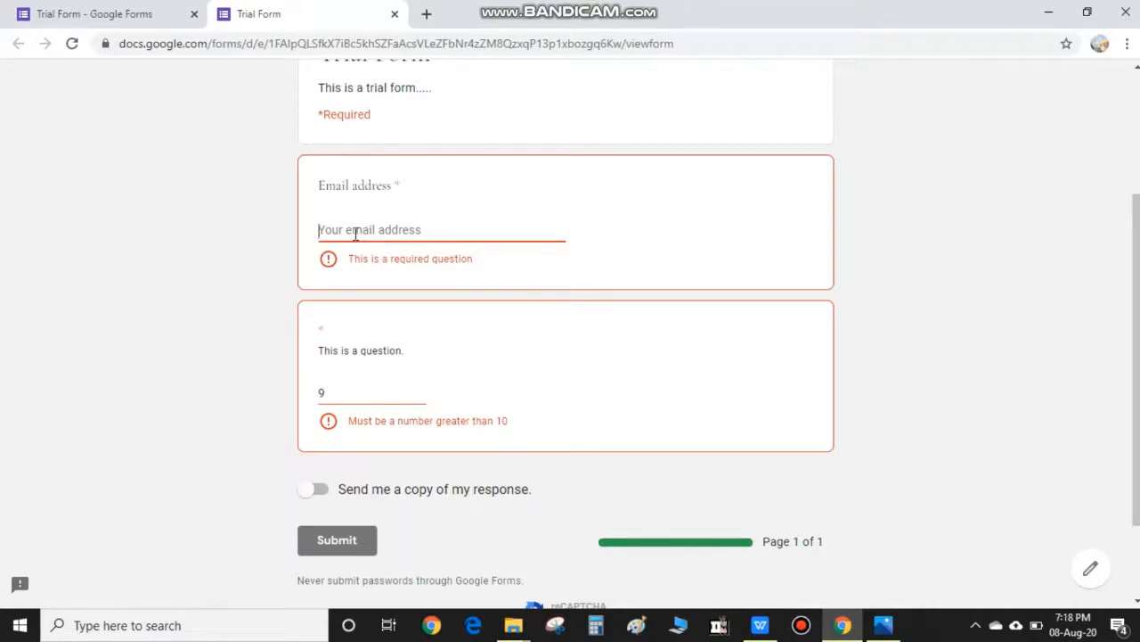
Replace the answer with 19 and try submitting the preview response.
{"action": "left_click", "coordinate": [332, 393]}
{"action": "key", "text": "BackSpace"}
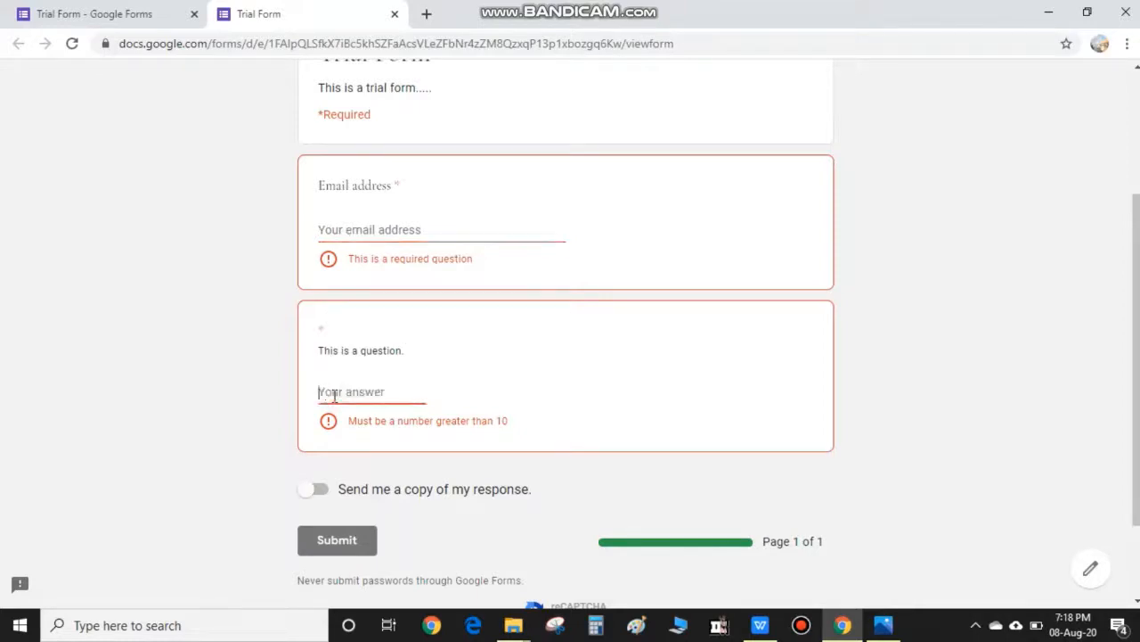
{"action": "type", "text": "19"}
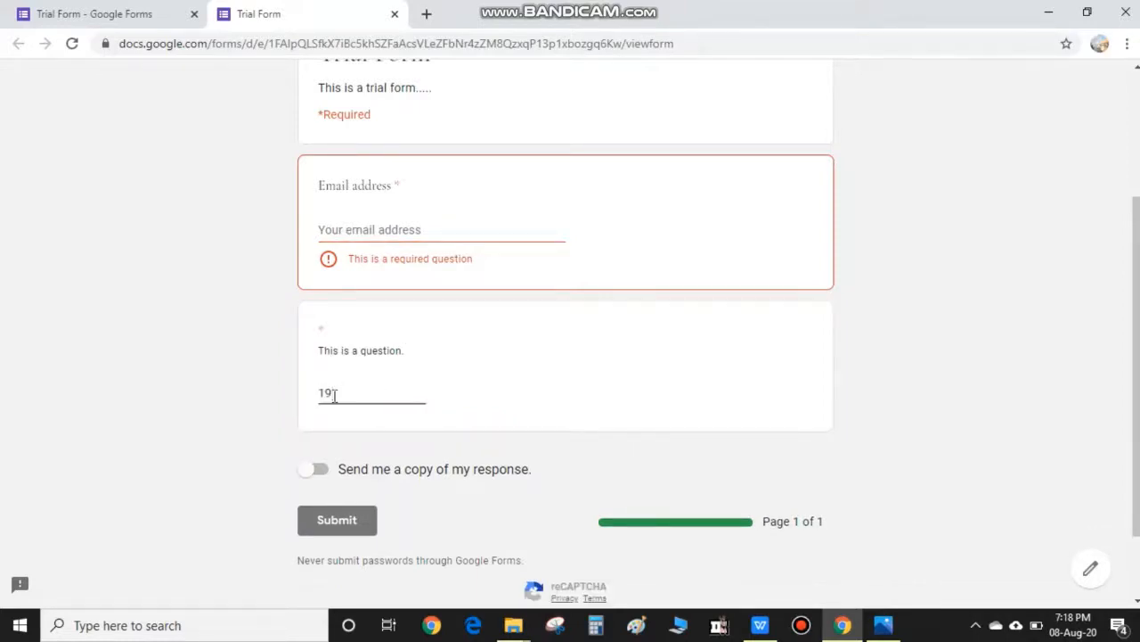
{"action": "left_click", "coordinate": [315, 473]}
{"action": "left_click", "coordinate": [322, 474]}
{"action": "left_click", "coordinate": [342, 521]}
{"action": "scroll", "coordinate": [1136, 356], "scroll_direction": "up", "scroll_amount": 3}
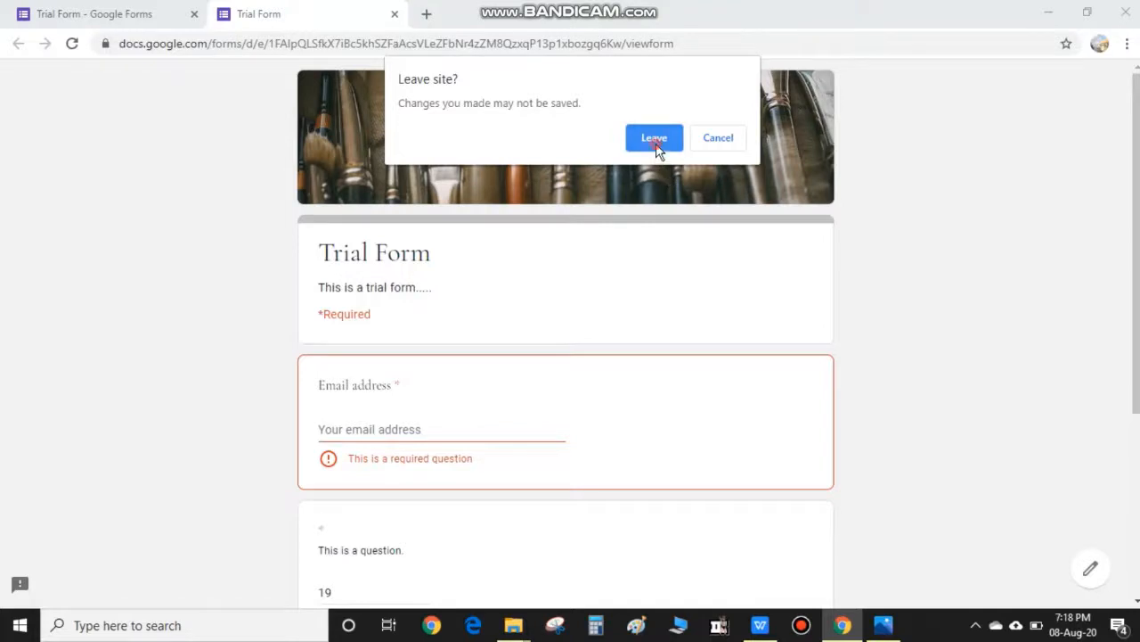
Leave the preview and title the short-answer question 'Name'.
{"action": "left_click", "coordinate": [655, 139]}
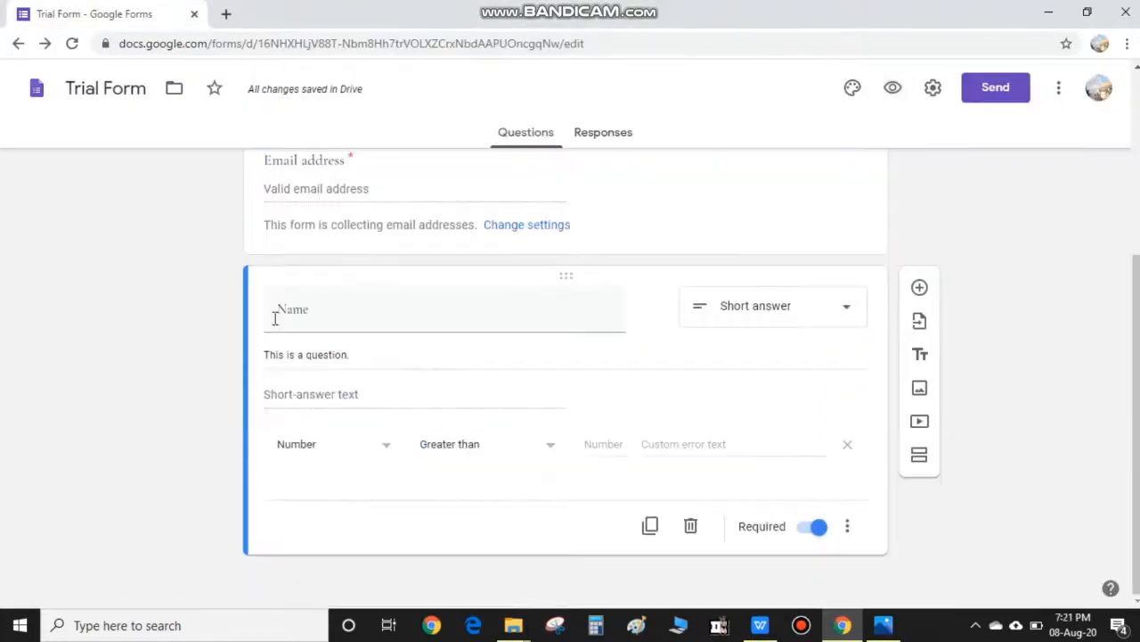
{"action": "left_click", "coordinate": [275, 319]}
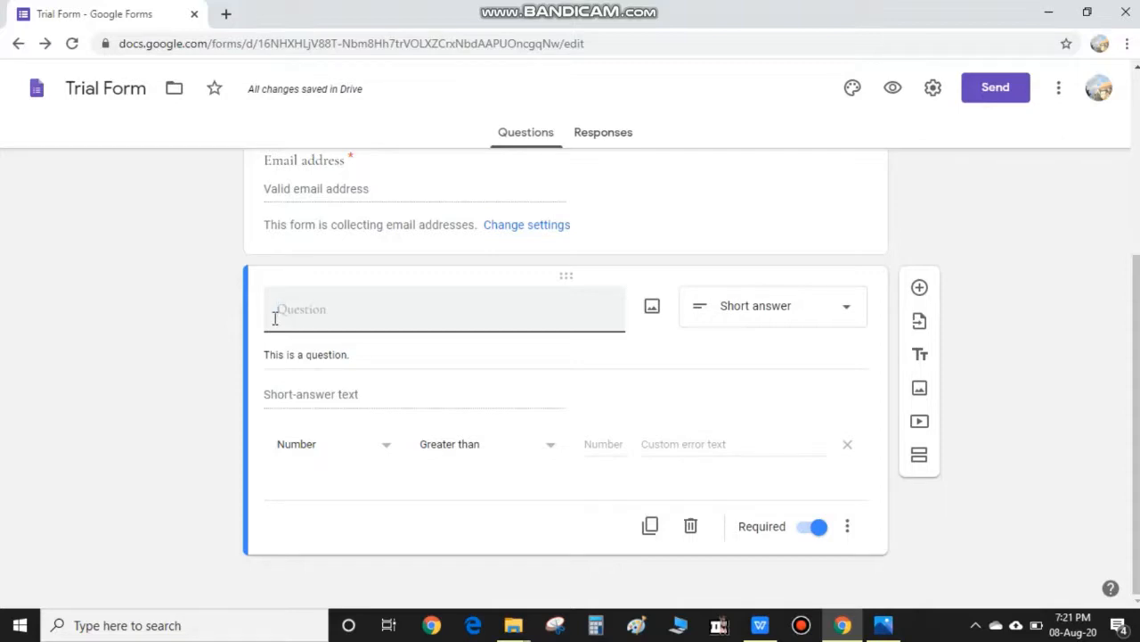
{"action": "type", "text": "Fi"}
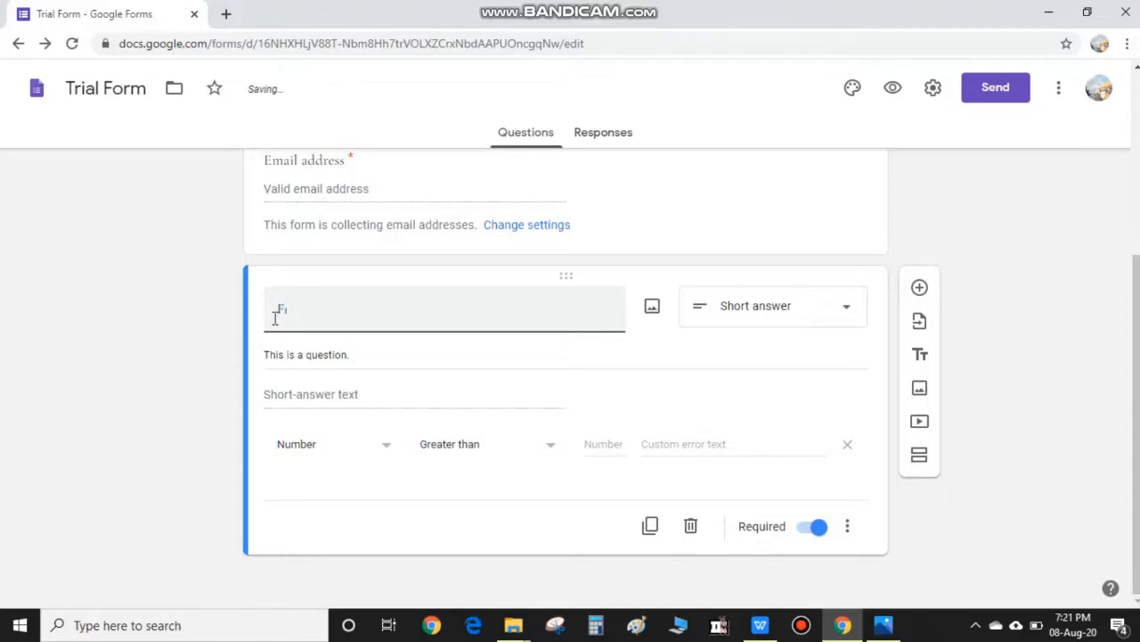
{"action": "key", "text": "BackSpace"}
{"action": "type", "text": "Name"}
Change the question's validation to Length, Maximum character count 55.
{"action": "left_click", "coordinate": [365, 452]}
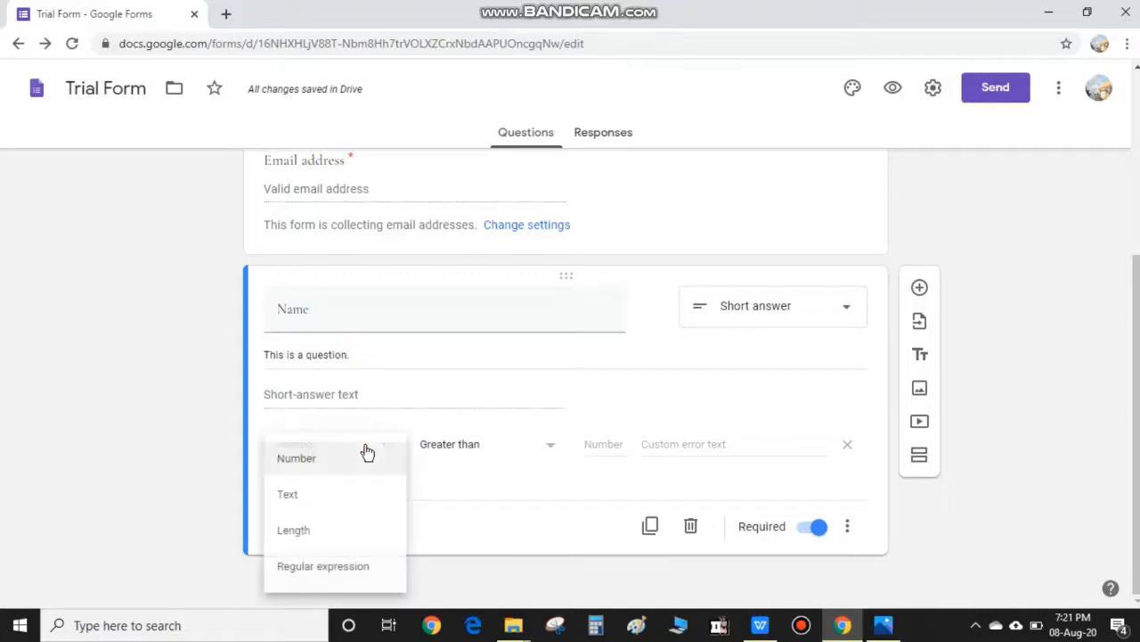
{"action": "left_click", "coordinate": [317, 540]}
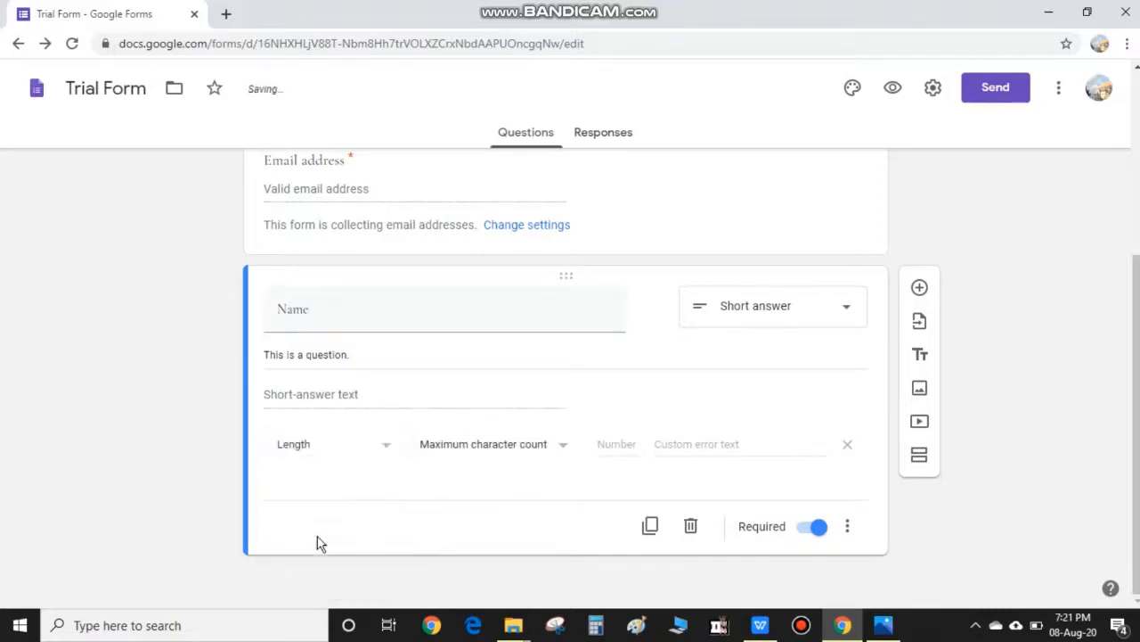
{"action": "left_click", "coordinate": [558, 450]}
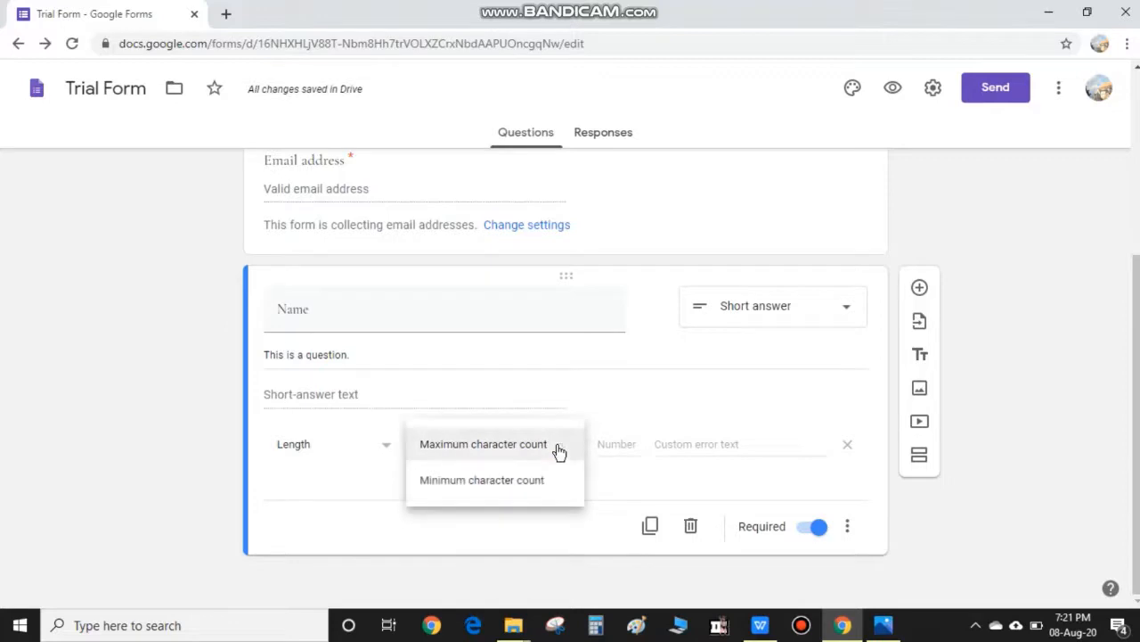
{"action": "left_click", "coordinate": [621, 443]}
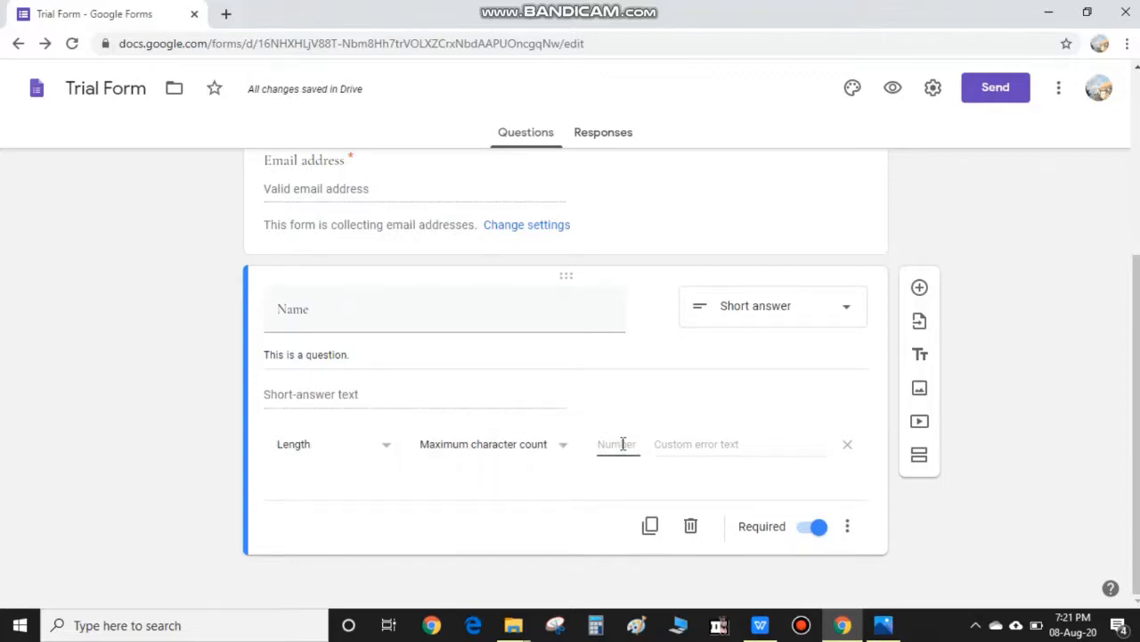
{"action": "type", "text": "55"}
{"action": "left_click", "coordinate": [665, 443]}
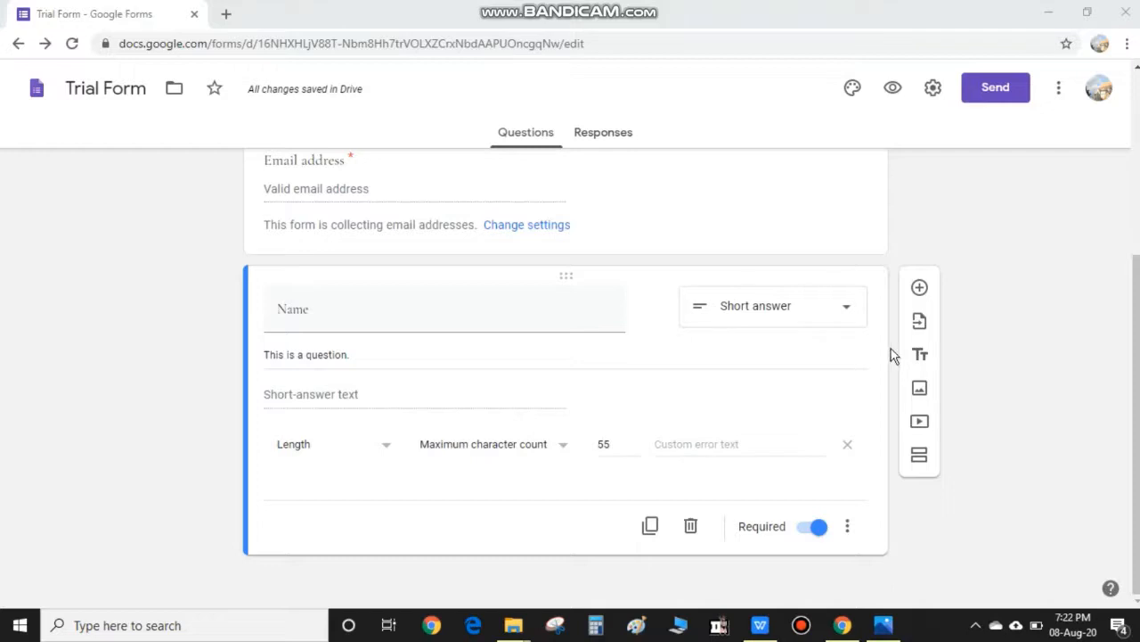
Add a required Paragraph question titled 'Write Anything.' below the Name question.
{"action": "left_click", "coordinate": [919, 290]}
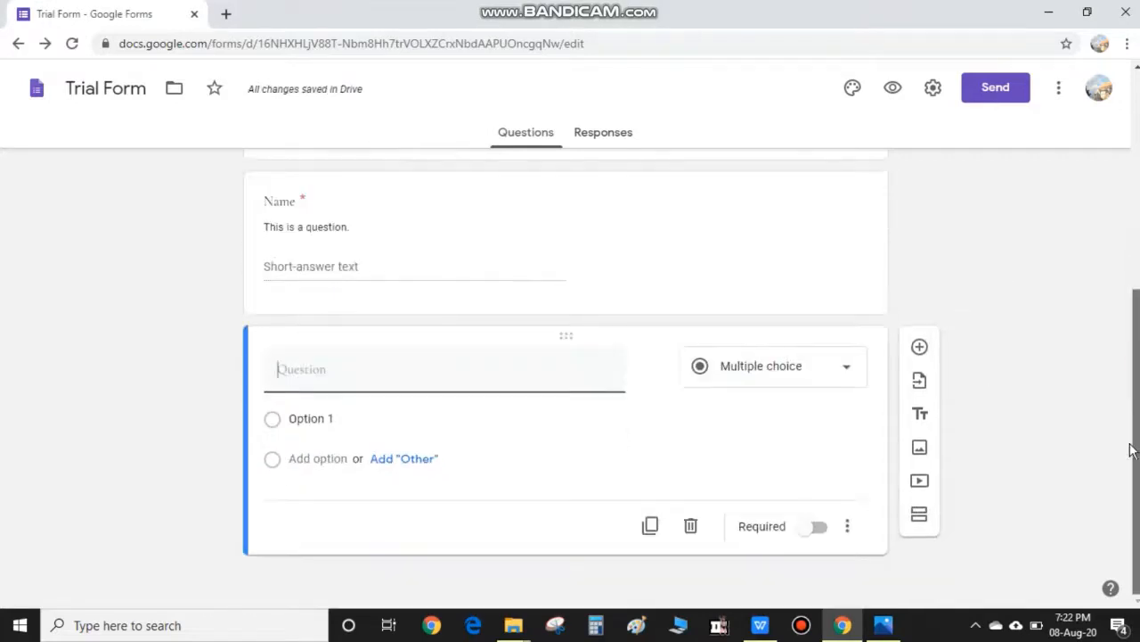
{"action": "left_click", "coordinate": [785, 385]}
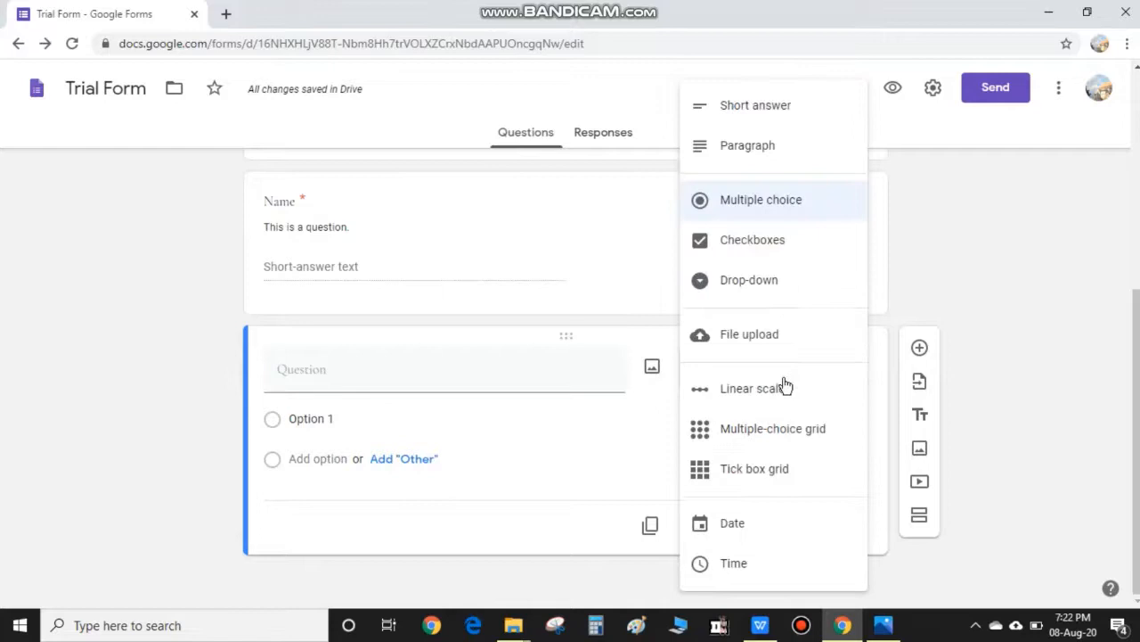
{"action": "left_click", "coordinate": [751, 154]}
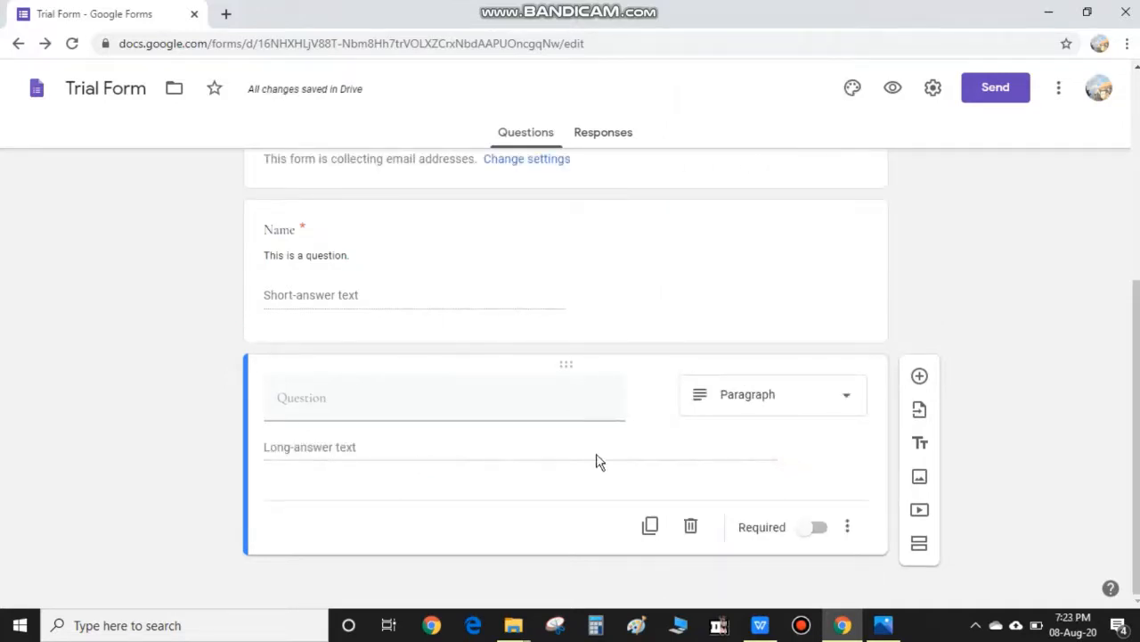
{"action": "left_click", "coordinate": [471, 394]}
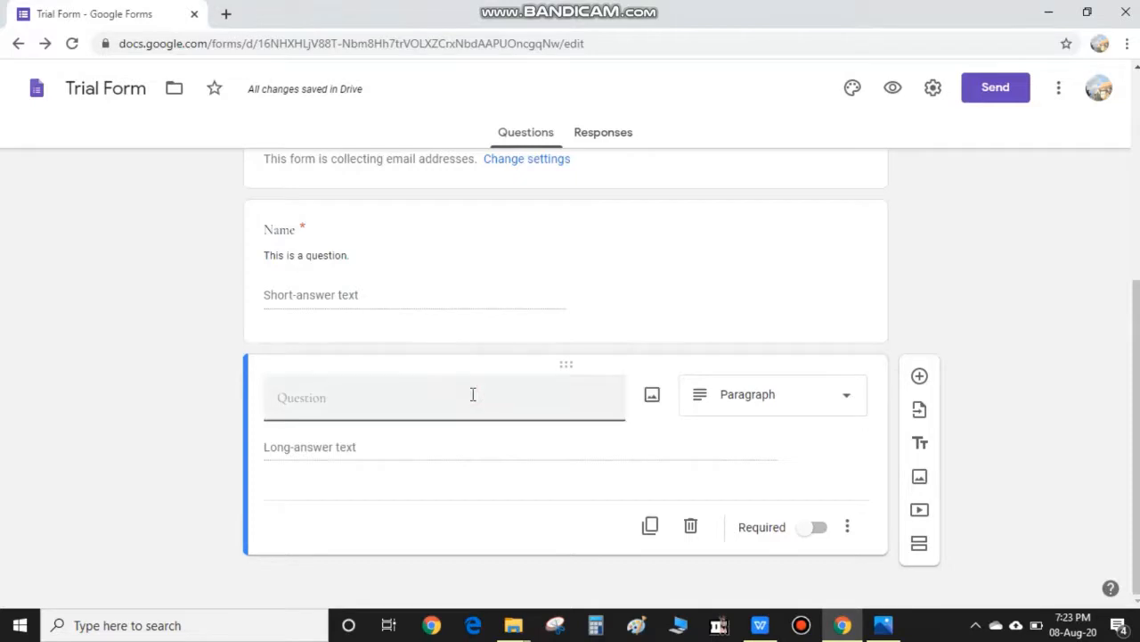
{"action": "type", "text": "Write Anythimg"}
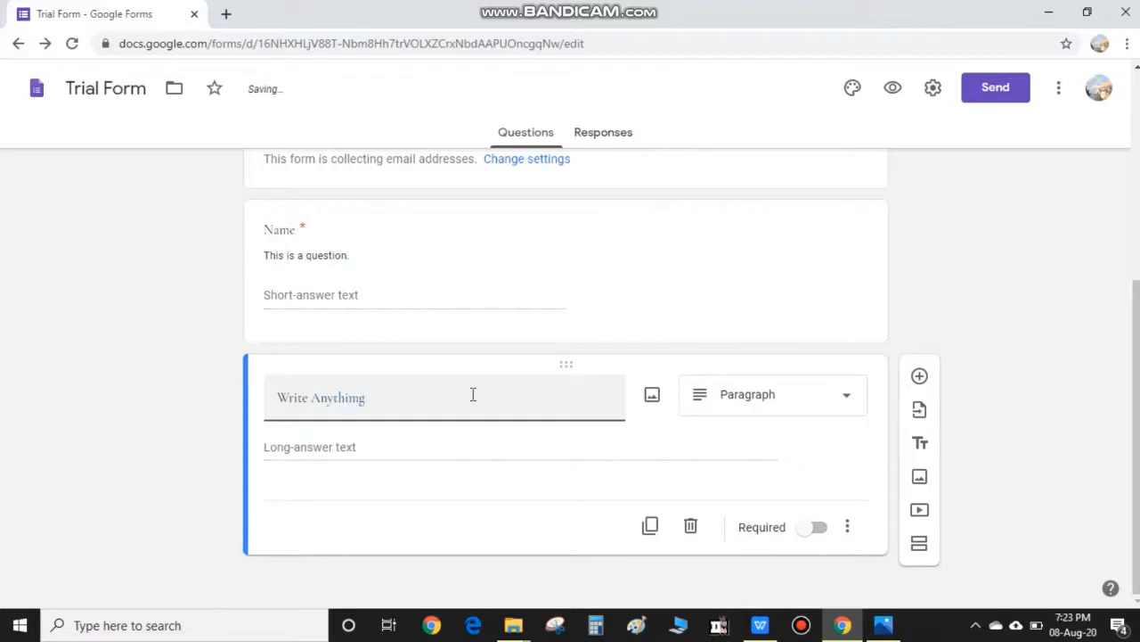
{"action": "key", "text": "BackSpace"}
{"action": "key", "text": "BackSpace"}
{"action": "type", "text": "ng."}
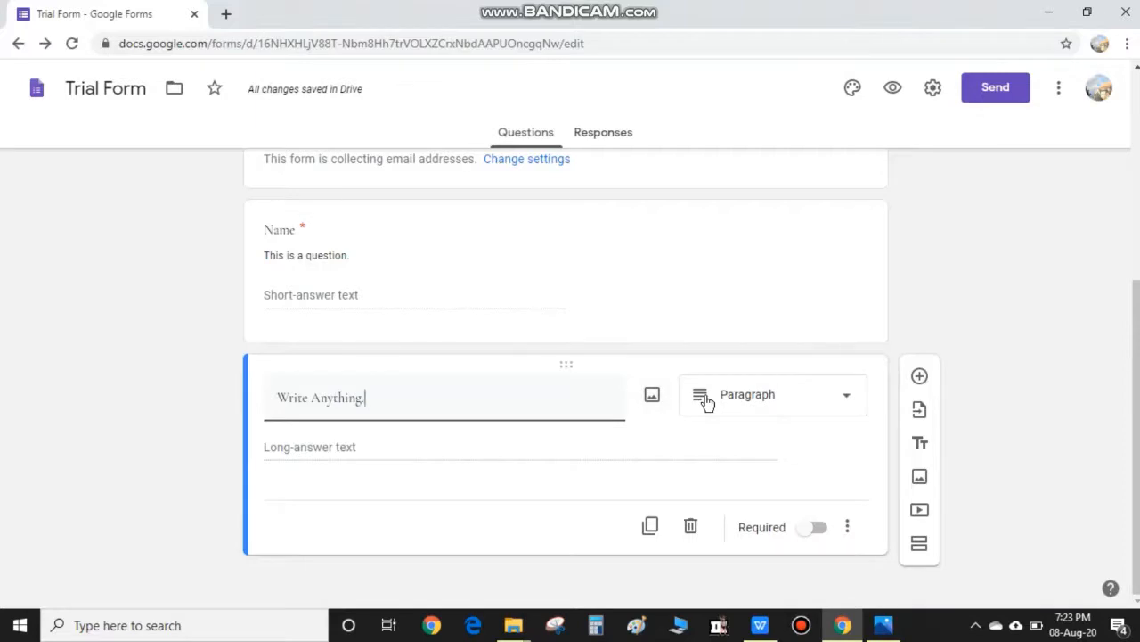
{"action": "left_click", "coordinate": [821, 529]}
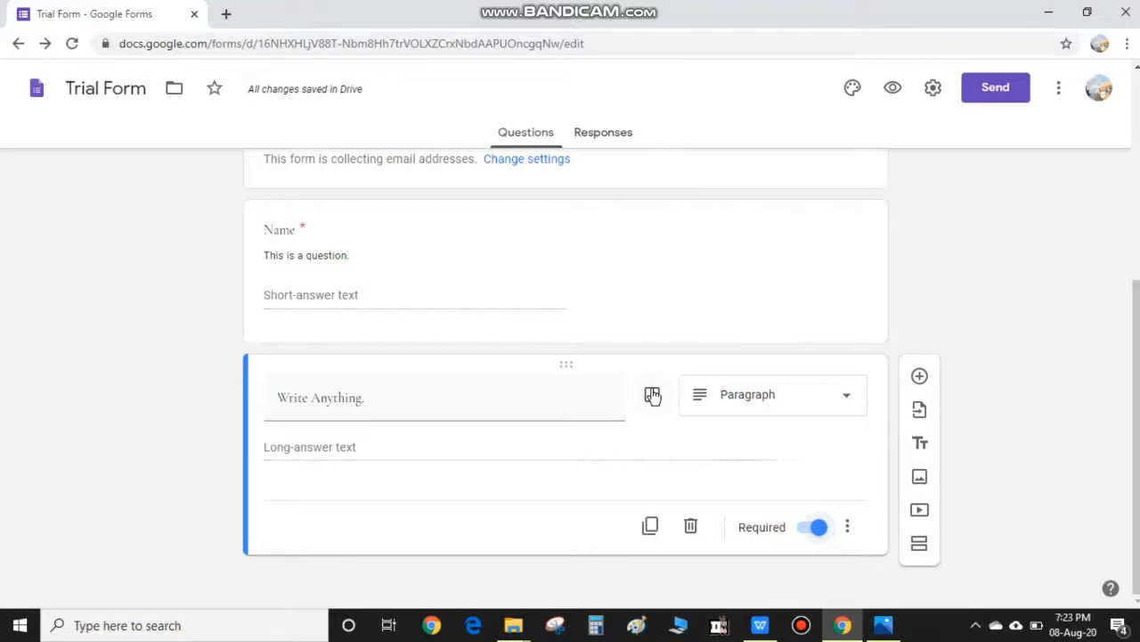
Search Google Images for 'paint brush' and insert the photo of brushes in a jar into the question.
{"action": "left_click", "coordinate": [652, 396]}
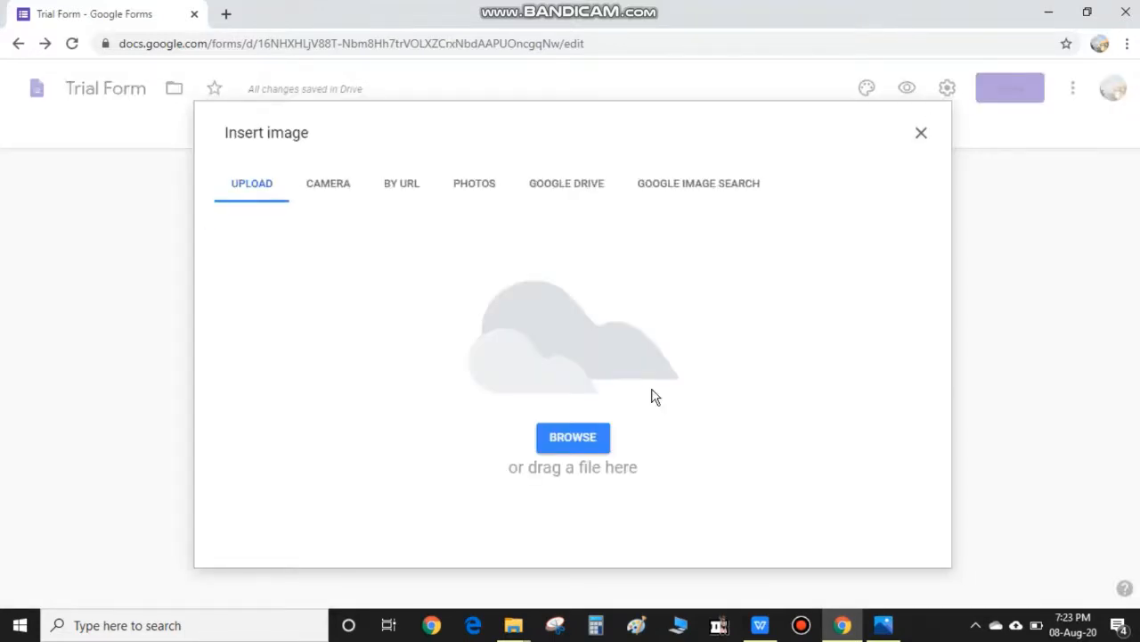
{"action": "left_click", "coordinate": [703, 186]}
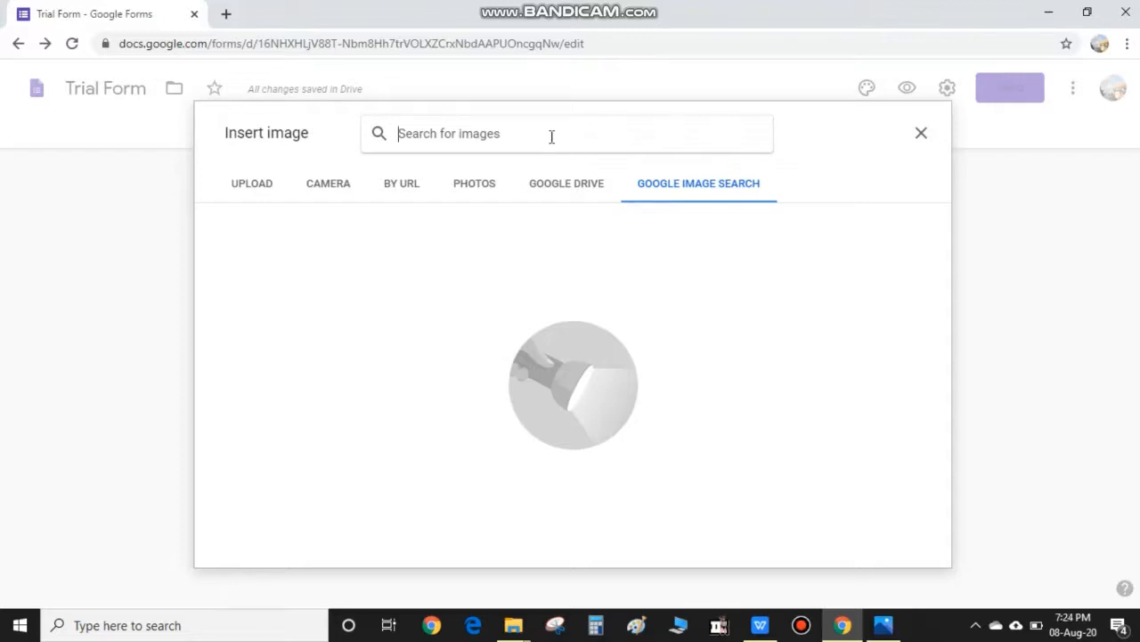
{"action": "type", "text": "Pi"}
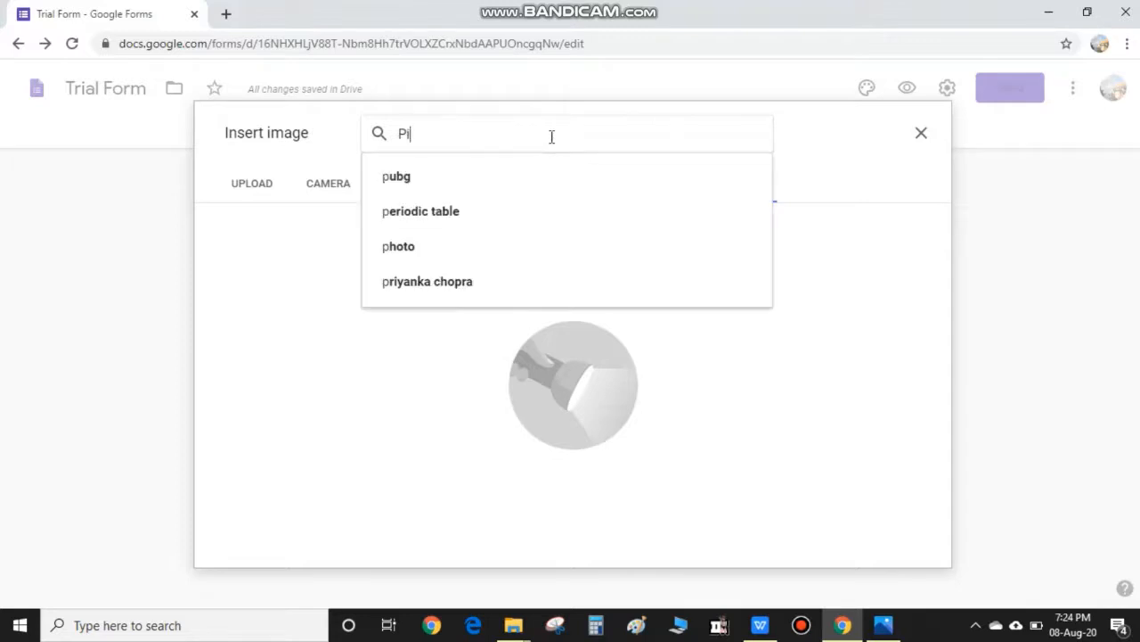
{"action": "key", "text": "BackSpace"}
{"action": "type", "text": "aint"}
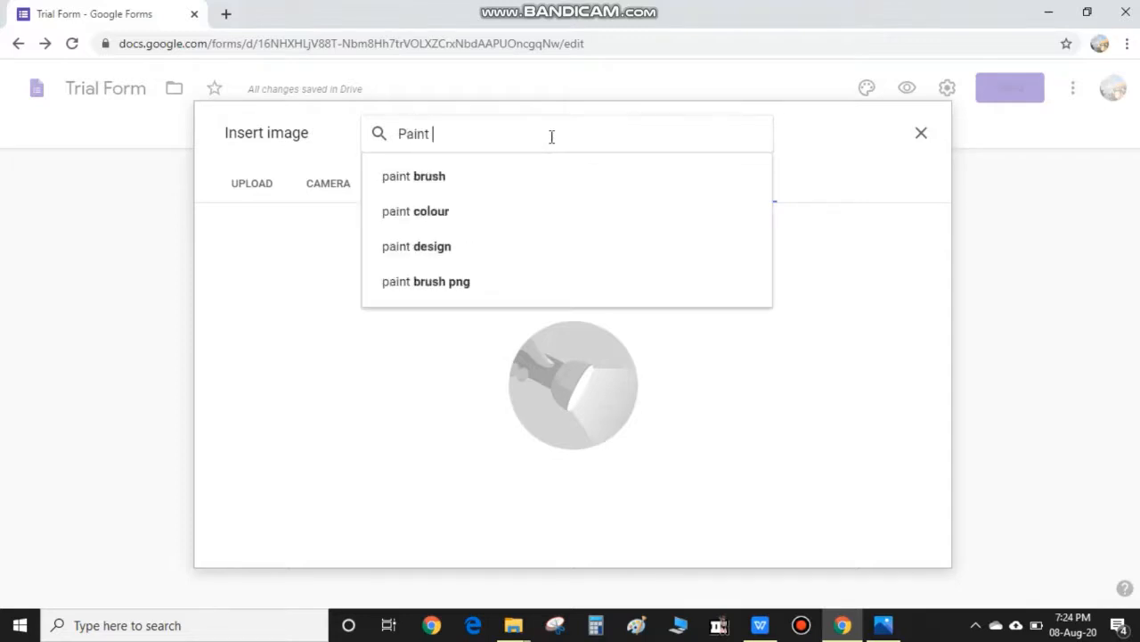
{"action": "left_click", "coordinate": [460, 171]}
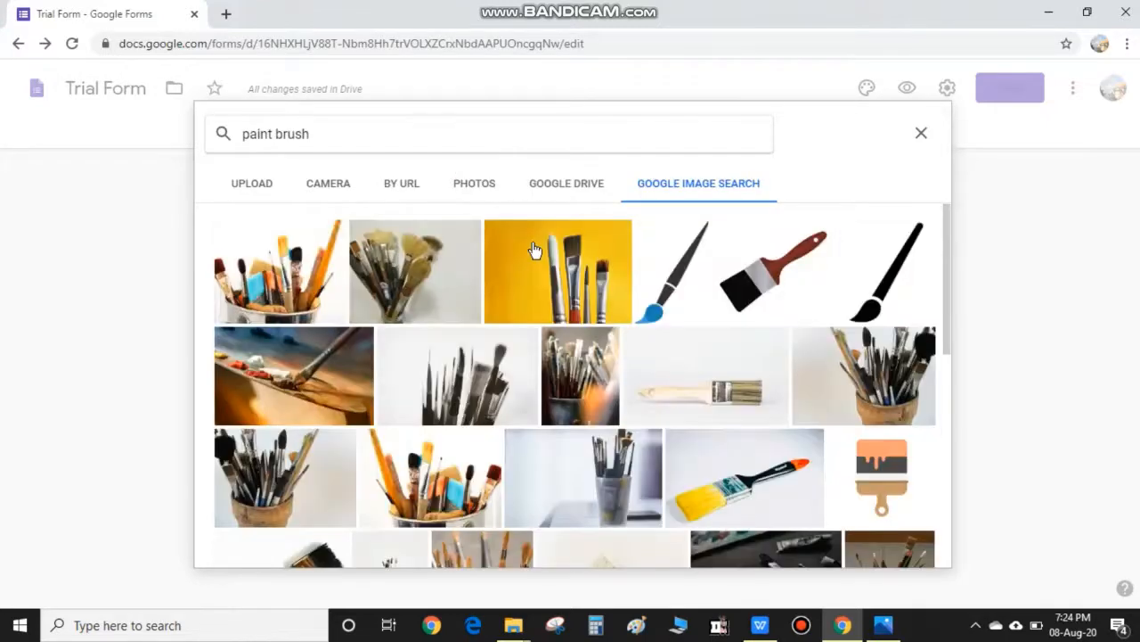
{"action": "left_click", "coordinate": [431, 270]}
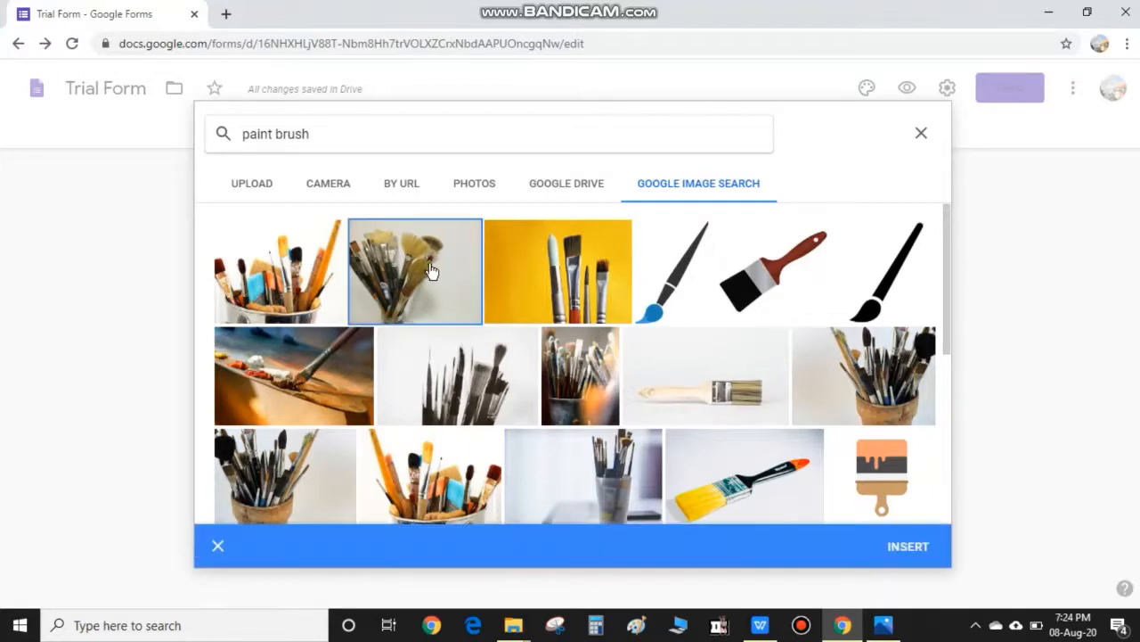
{"action": "left_click", "coordinate": [895, 546]}
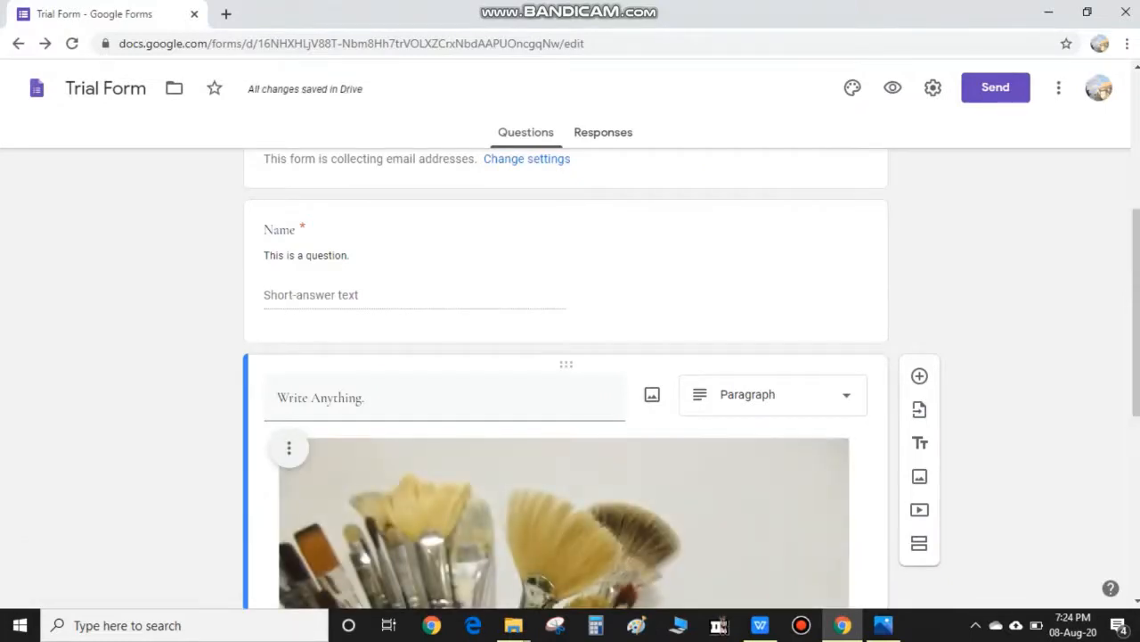
{"action": "left_click_drag", "start_coordinate": [1135, 400], "coordinate": [1135, 458]}
{"action": "left_click", "coordinate": [287, 290]}
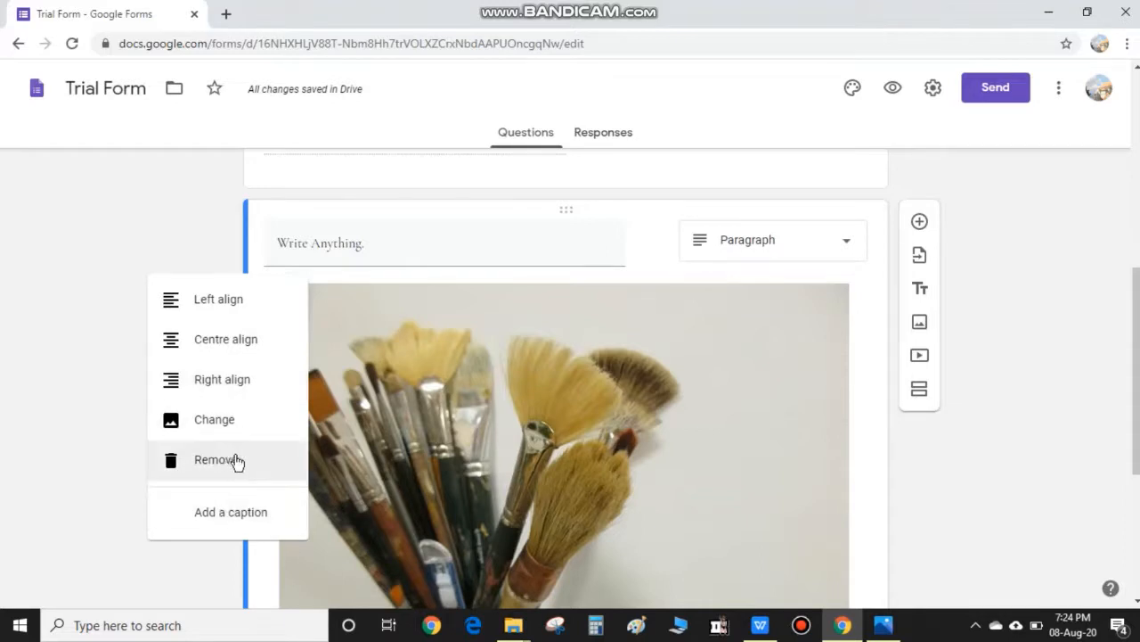
{"action": "left_click", "coordinate": [487, 448]}
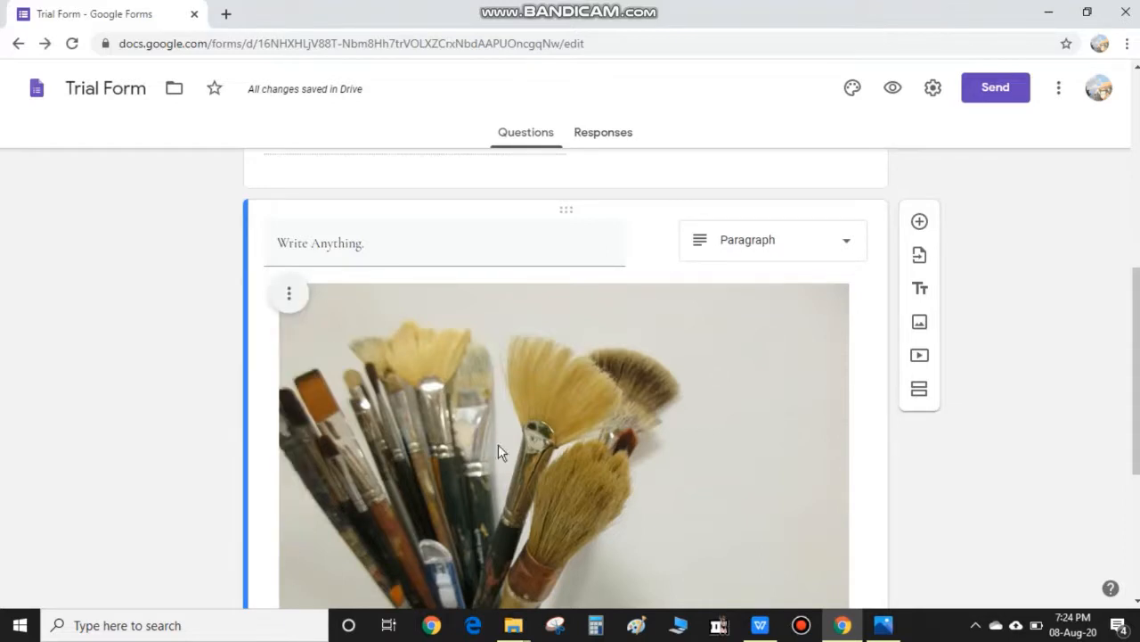
{"action": "scroll", "coordinate": [1121, 385], "scroll_direction": "down", "scroll_amount": 4}
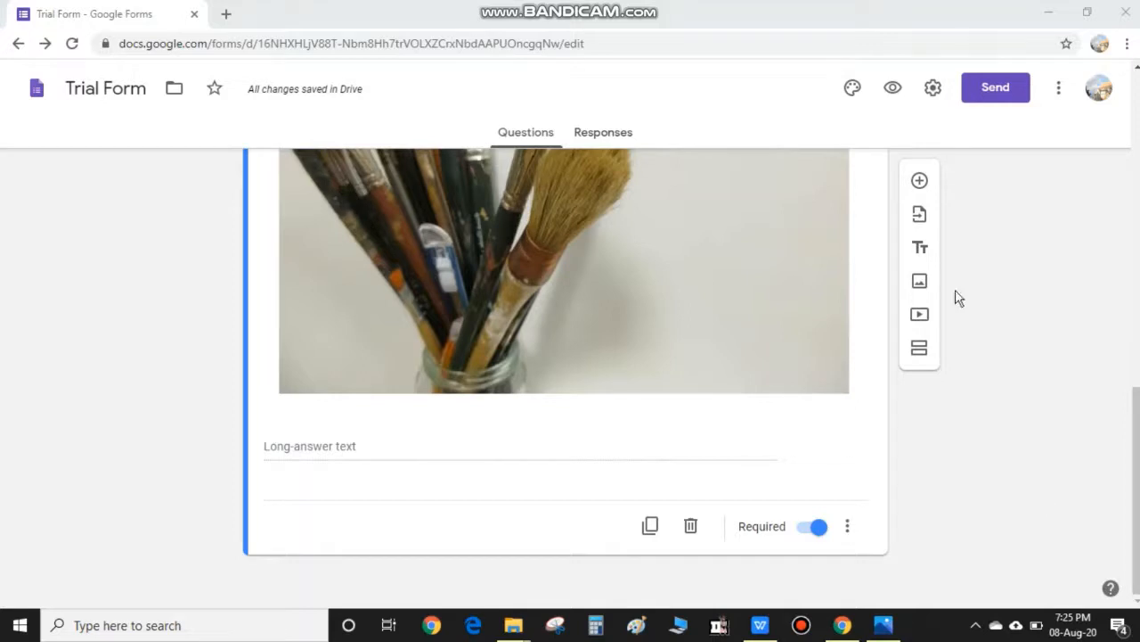
Add a new Multiple choice question titled 'Anything...' after the paragraph question.
{"action": "left_click", "coordinate": [923, 185]}
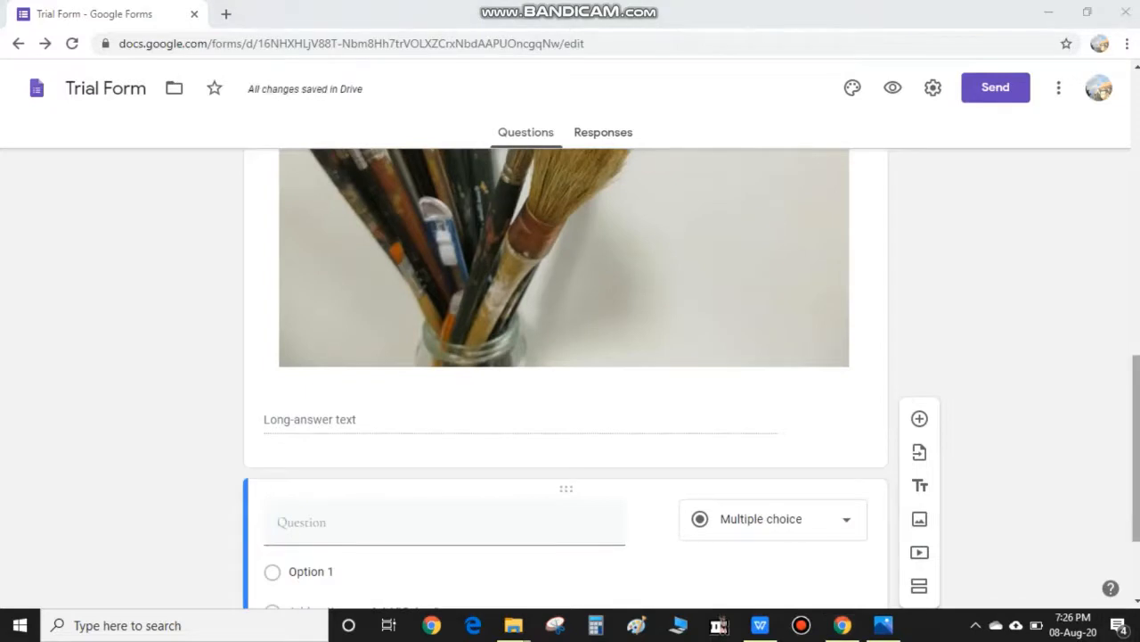
{"action": "left_click_drag", "start_coordinate": [1137, 442], "coordinate": [1137, 494]}
{"action": "type", "text": "Anything"}
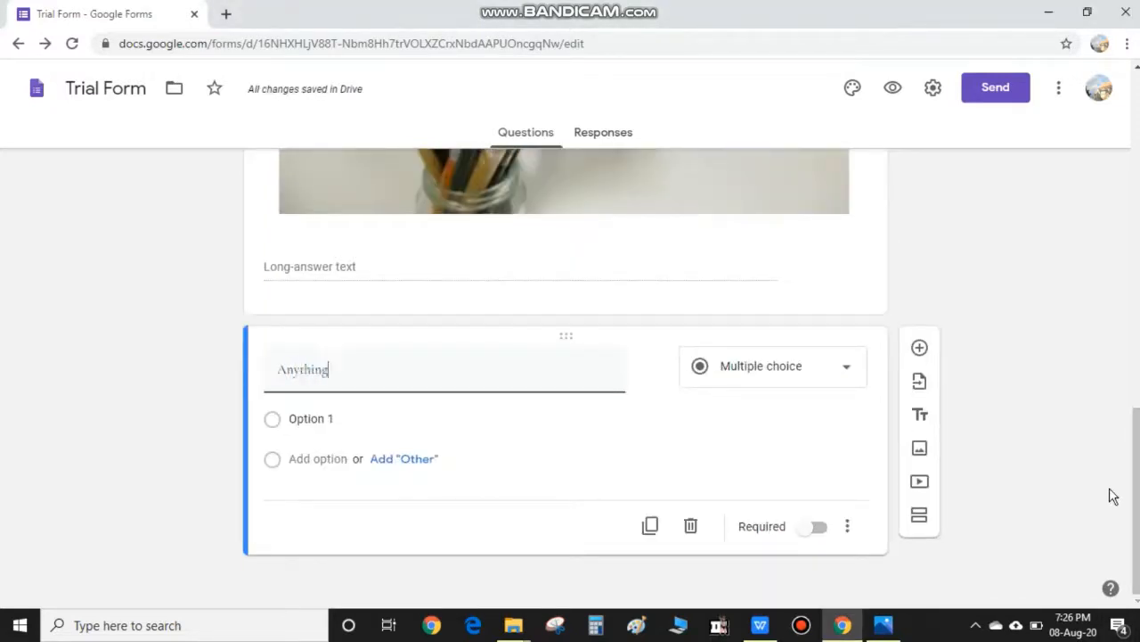
{"action": "type", "text": "..."}
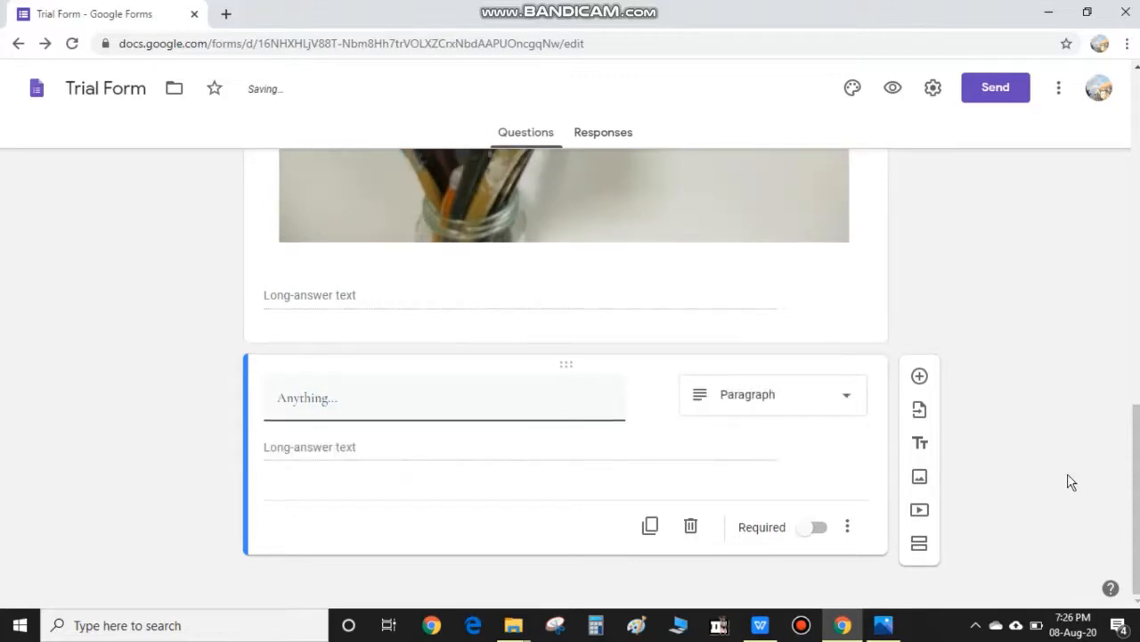
{"action": "left_click", "coordinate": [842, 393]}
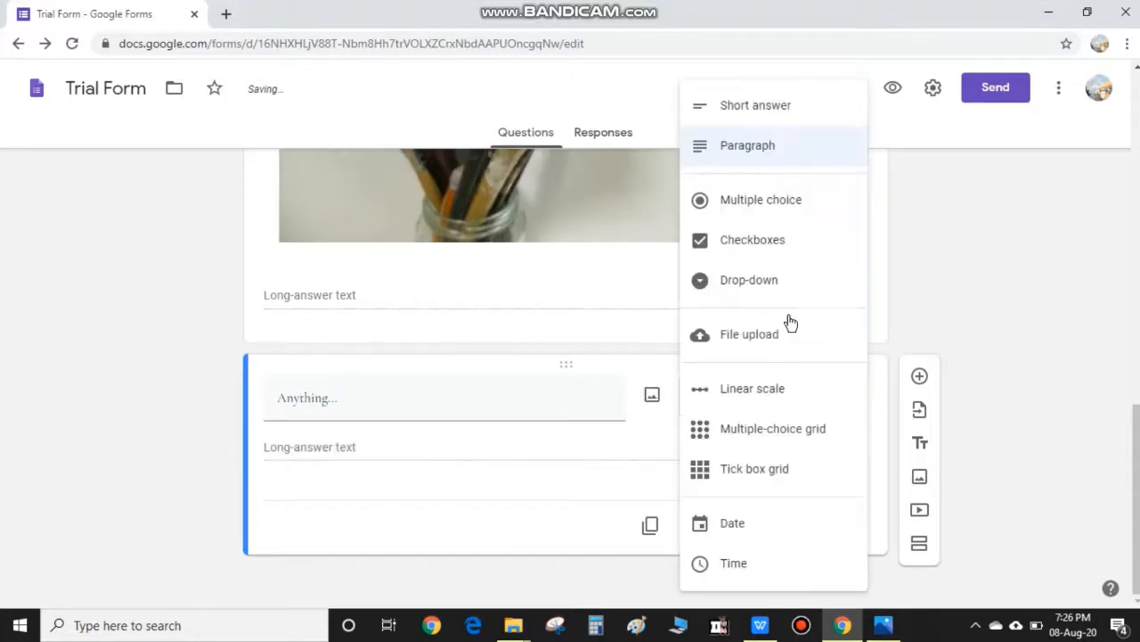
{"action": "left_click", "coordinate": [805, 202]}
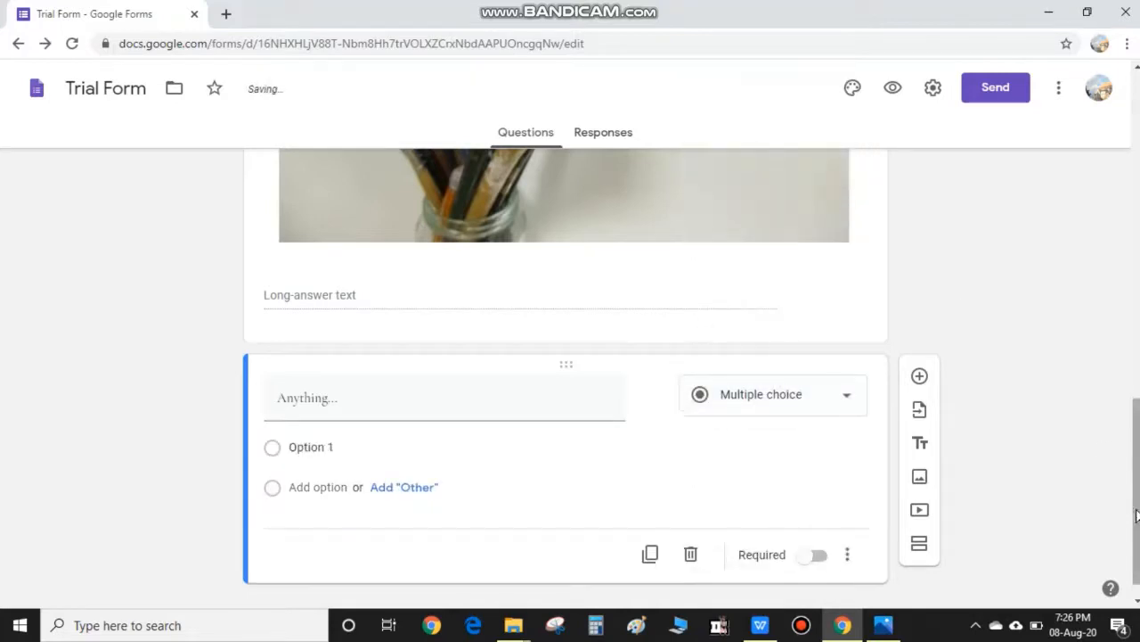
Give it the options Nothing, Everything and Other, and make it required.
{"action": "scroll", "coordinate": [833, 484], "scroll_direction": "down", "scroll_amount": 1}
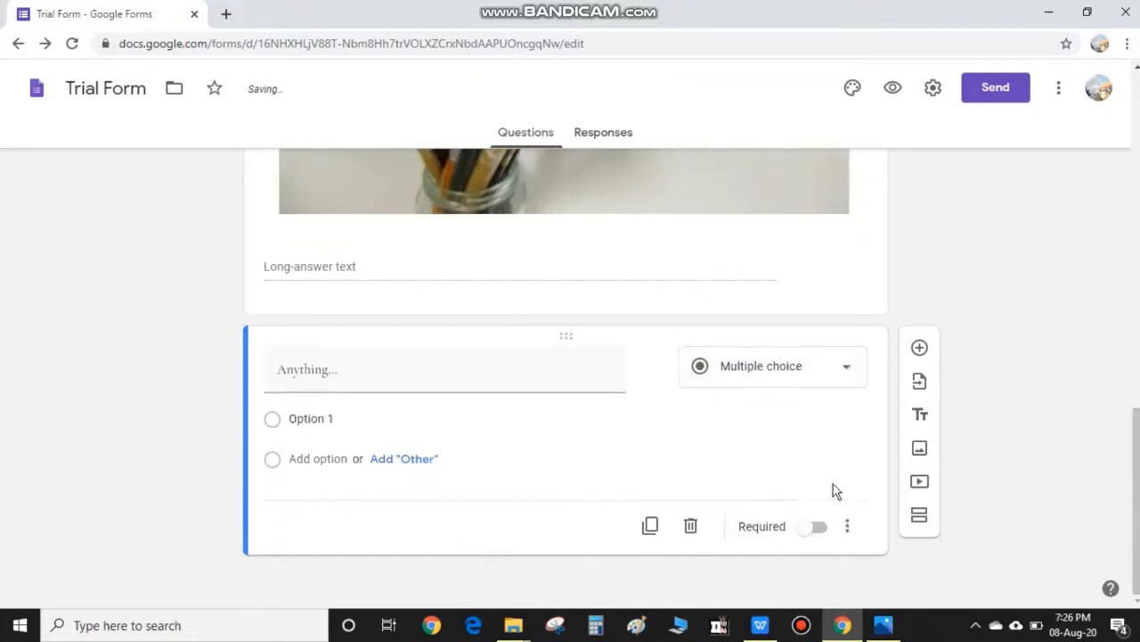
{"action": "left_click", "coordinate": [333, 419]}
{"action": "key", "text": "BackSpace"}
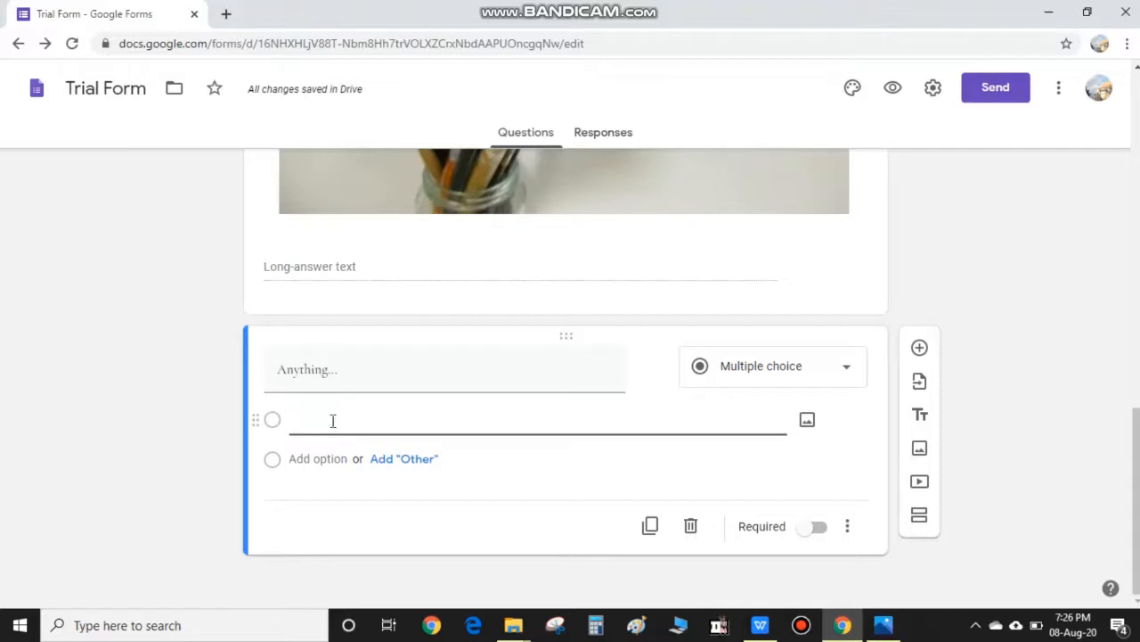
{"action": "type", "text": "Nothing"}
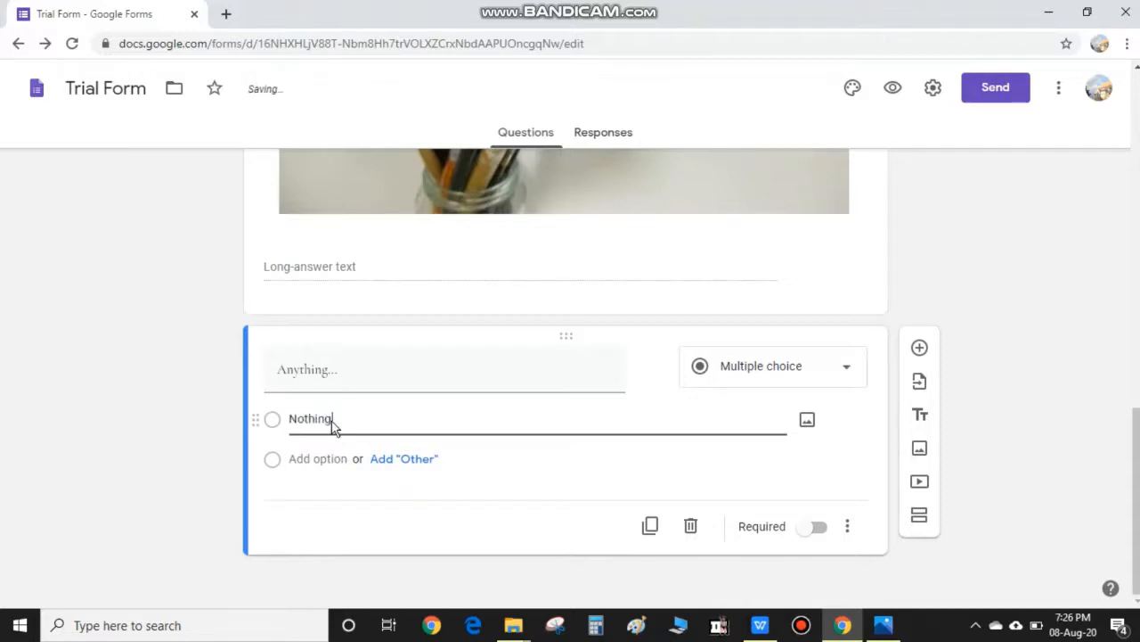
{"action": "left_click", "coordinate": [318, 458]}
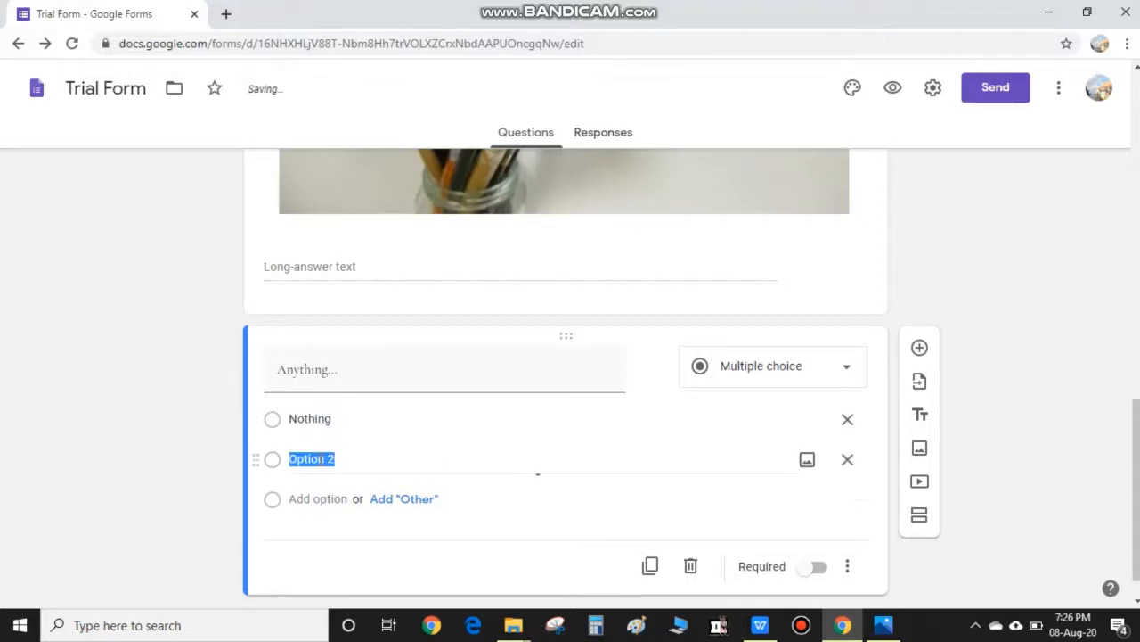
{"action": "type", "text": "Eve"}
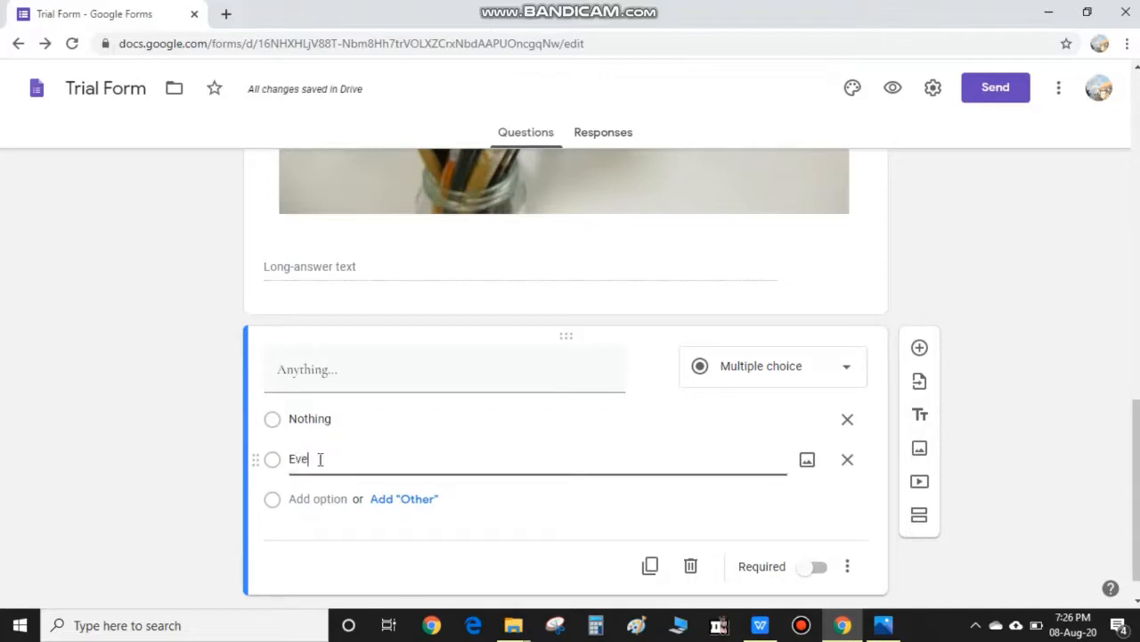
{"action": "type", "text": "rything"}
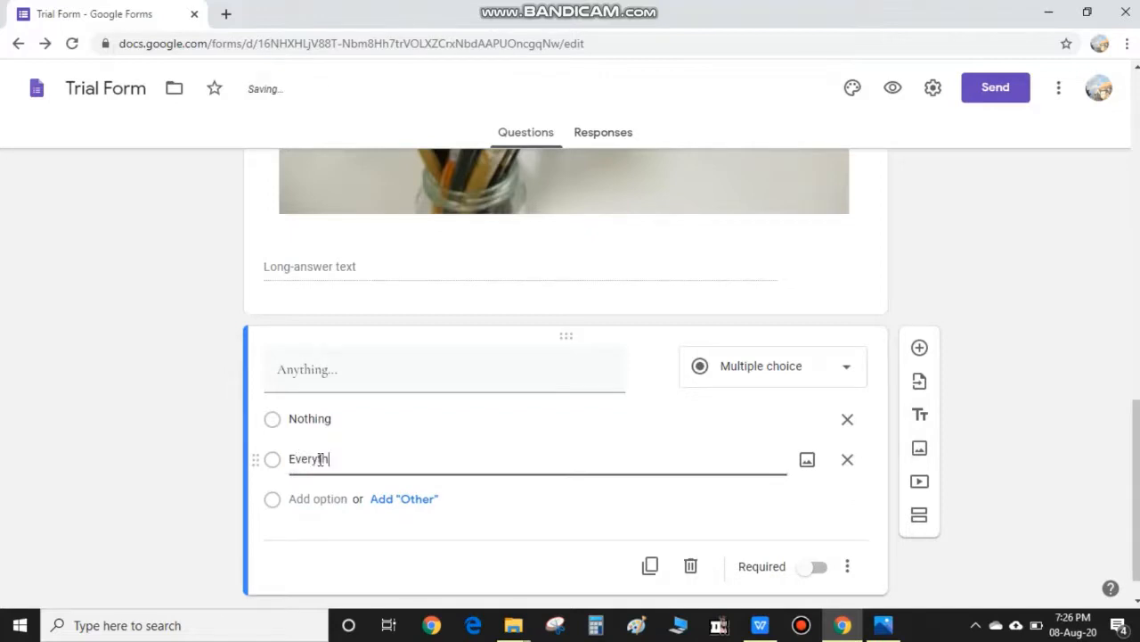
{"action": "left_click", "coordinate": [407, 499]}
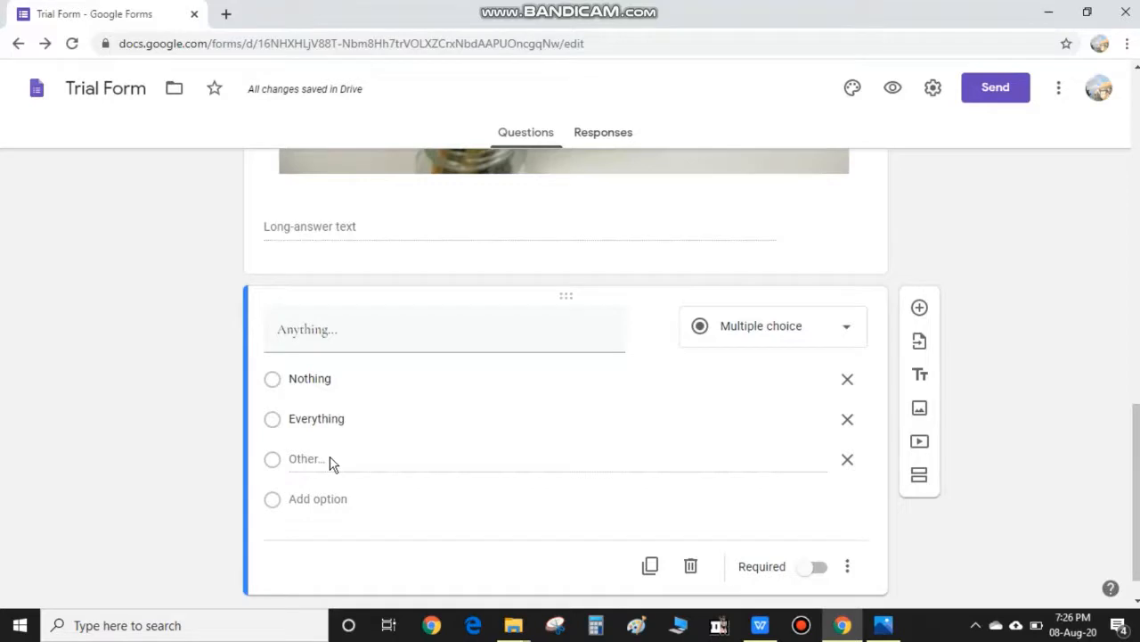
{"action": "left_click", "coordinate": [817, 568]}
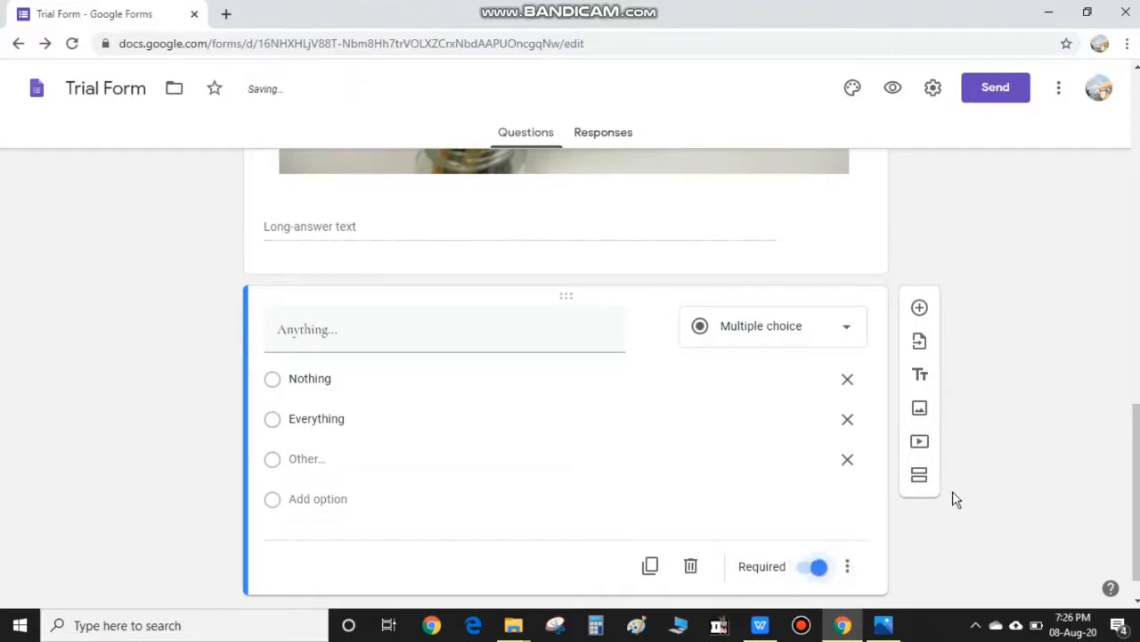
Start inserting a video, trying YouTube search before switching to the URL tab of Select video.
{"action": "left_click", "coordinate": [922, 443]}
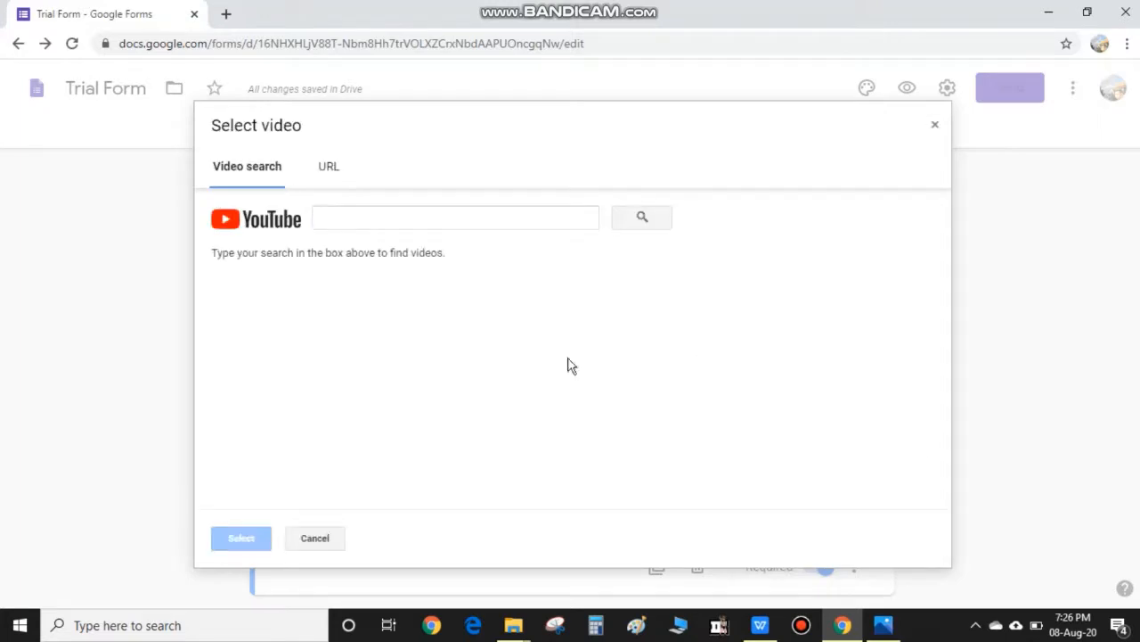
{"action": "left_click", "coordinate": [394, 218]}
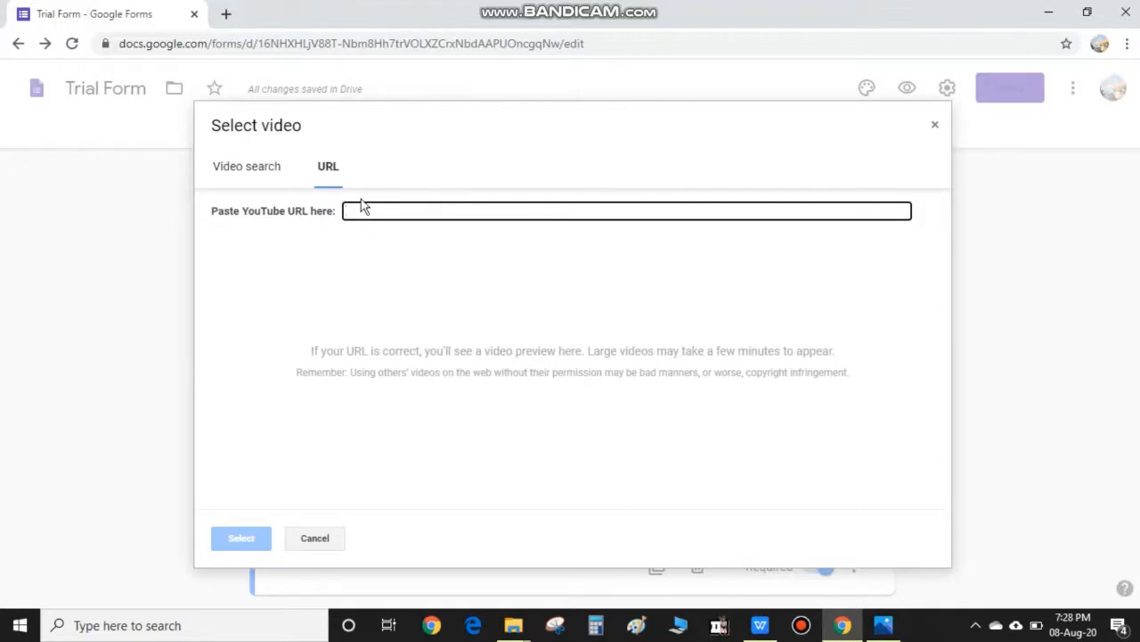
{"action": "left_click", "coordinate": [243, 167]}
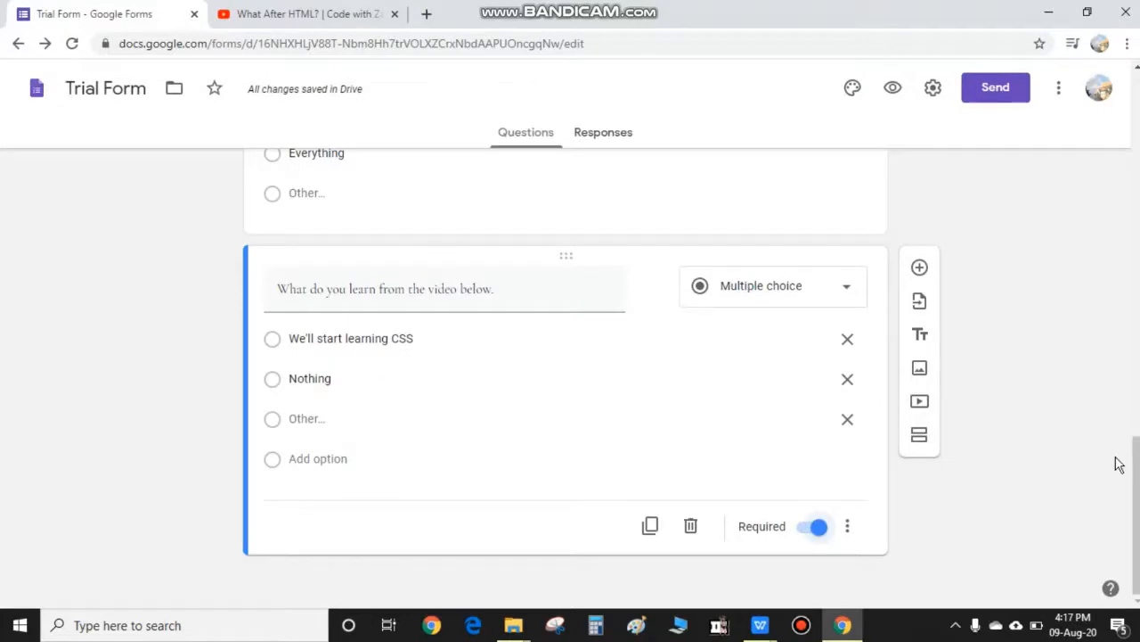
Insert the 'What After HTML?' video into the form by pasting its YouTube link.
{"action": "left_click", "coordinate": [920, 402]}
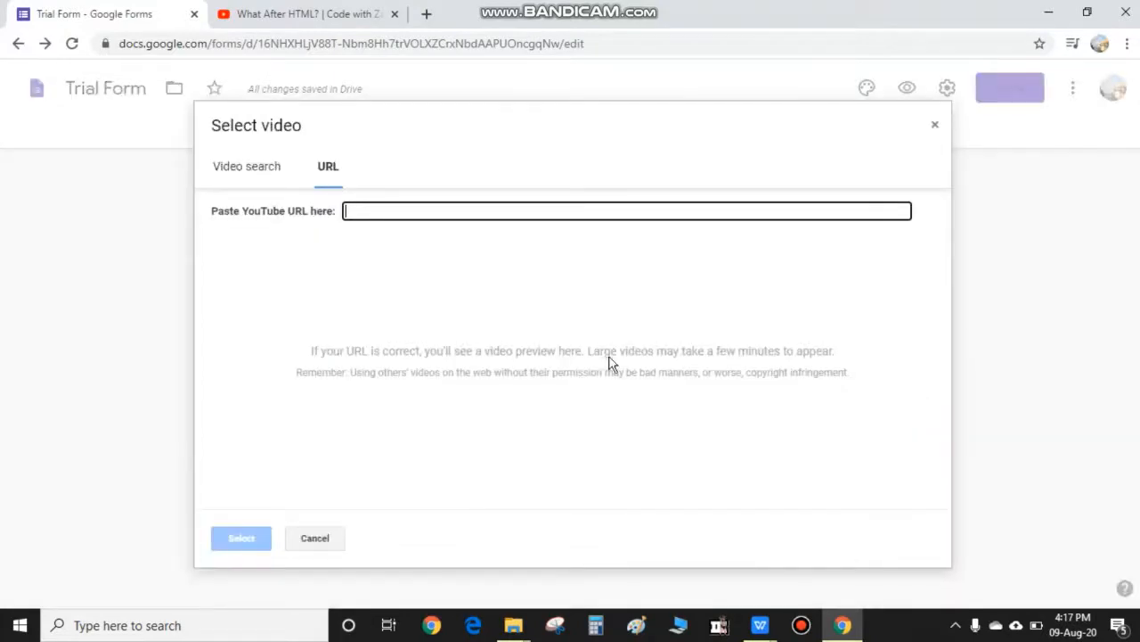
{"action": "type", "text": "https://www.youtube.com/watch?v=PS4NulYuWTg"}
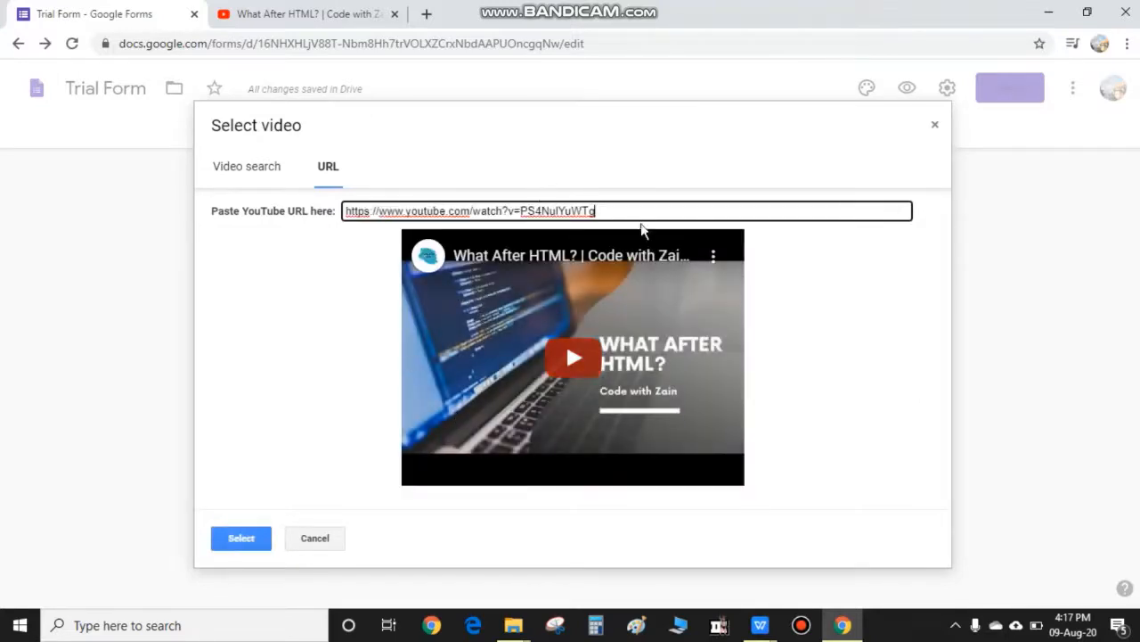
{"action": "left_click", "coordinate": [237, 542]}
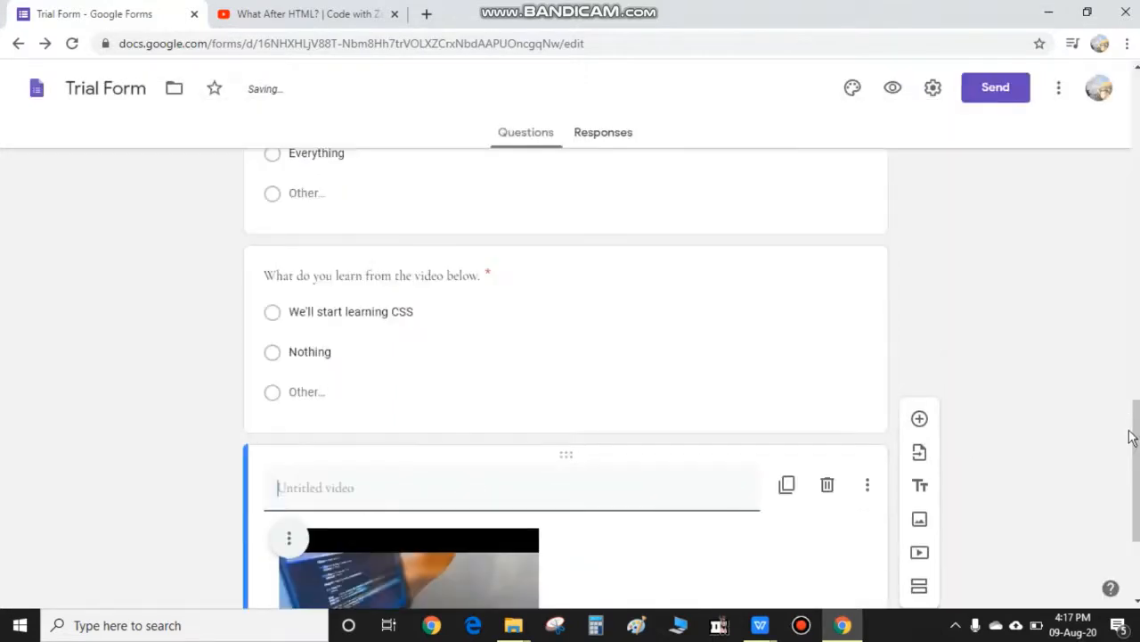
Resize the embedded video thumbnail and start a new section after it.
{"action": "scroll", "coordinate": [1133, 433], "scroll_direction": "down", "scroll_amount": 2}
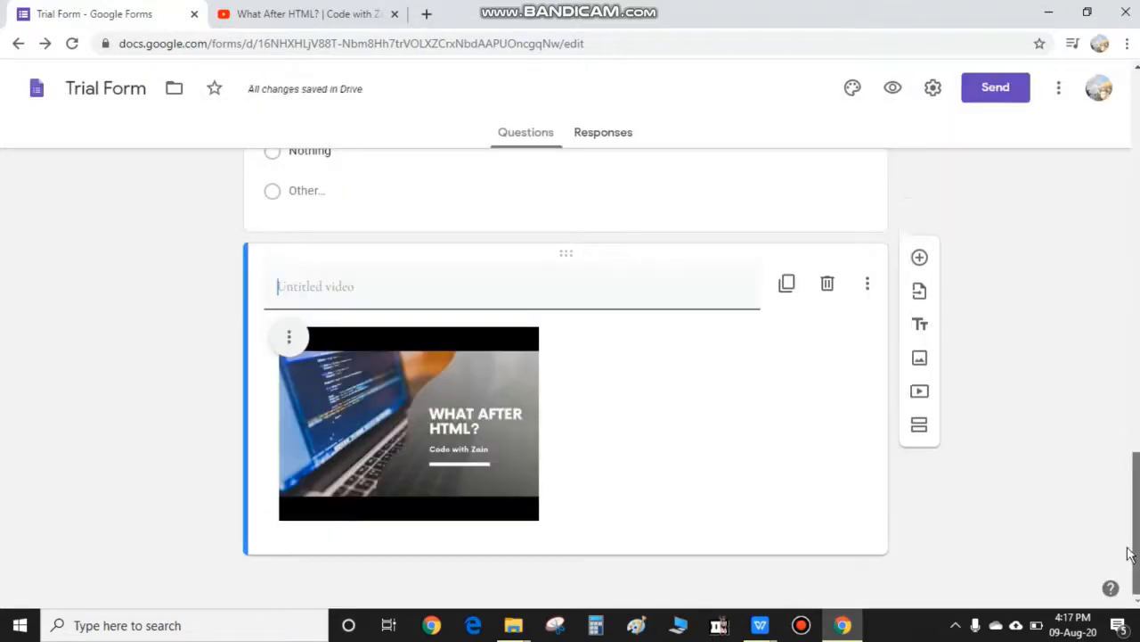
{"action": "left_click", "coordinate": [469, 514]}
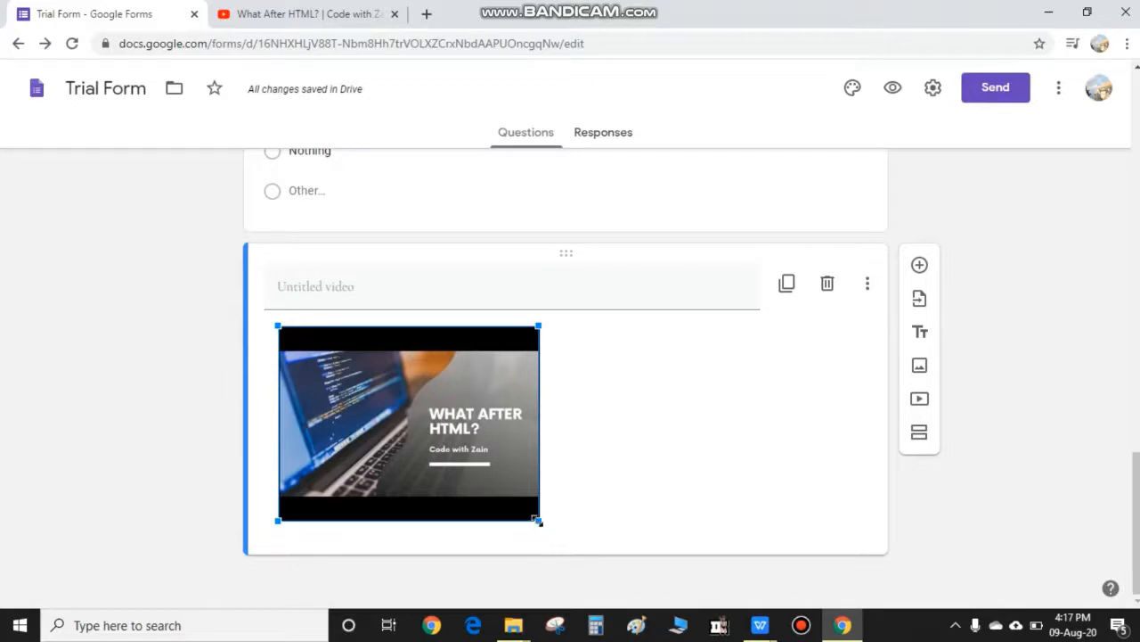
{"action": "left_click_drag", "start_coordinate": [538, 520], "coordinate": [262, 374]}
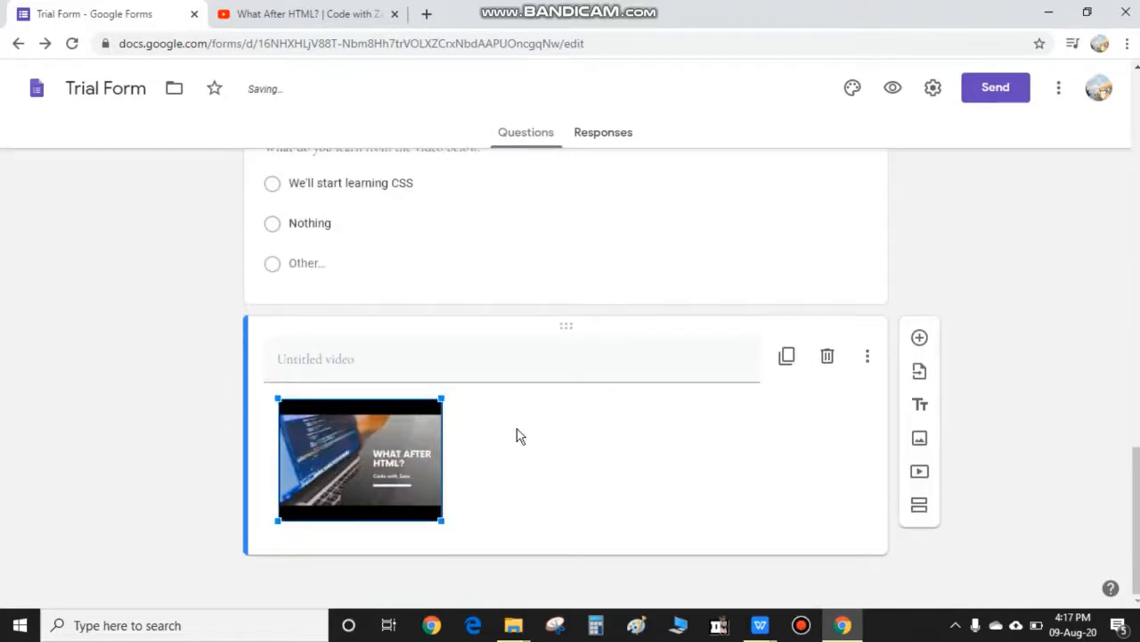
{"action": "left_click_drag", "start_coordinate": [437, 517], "coordinate": [486, 554]}
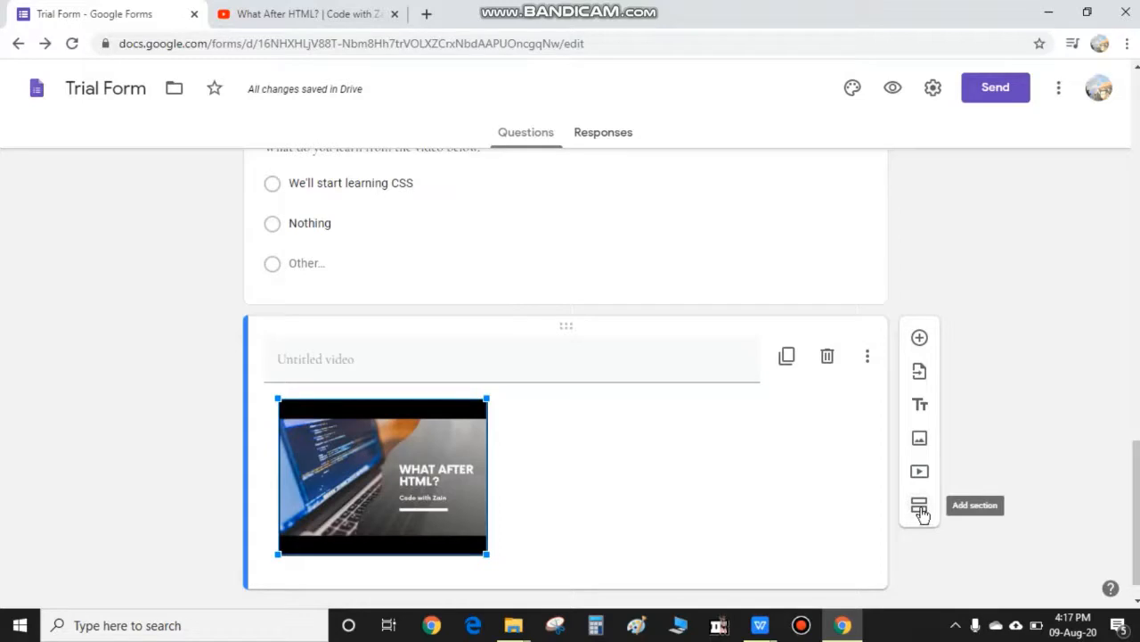
{"action": "left_click", "coordinate": [922, 514]}
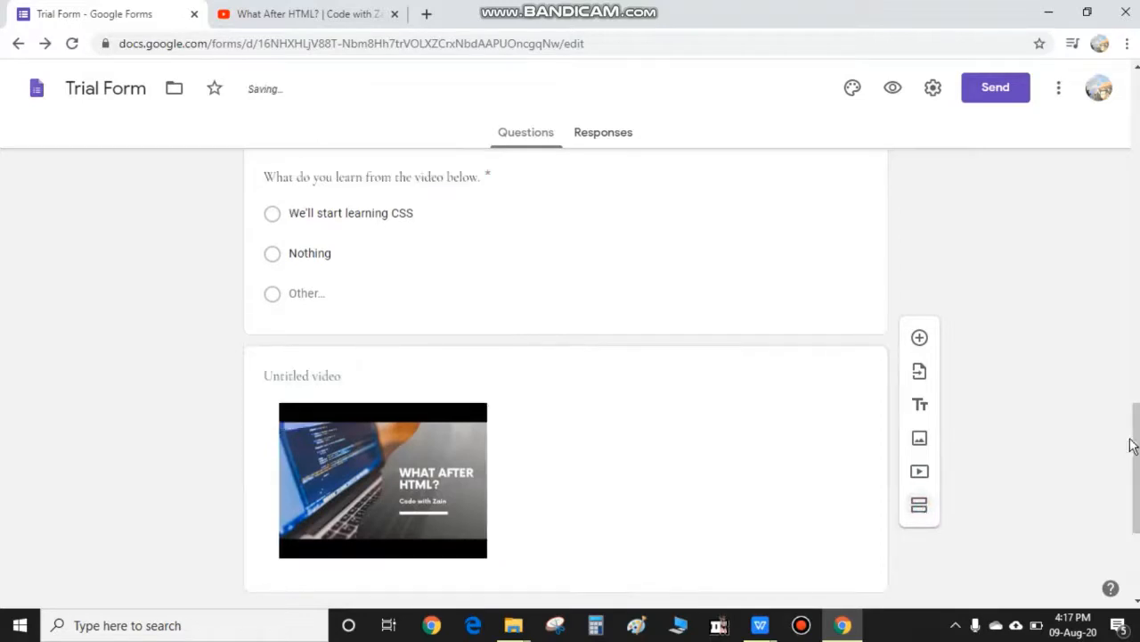
Retitle Section 2 from 'Untitled section' to 'Questions' and add a question beneath it.
{"action": "left_click_drag", "start_coordinate": [1133, 446], "coordinate": [1131, 505]}
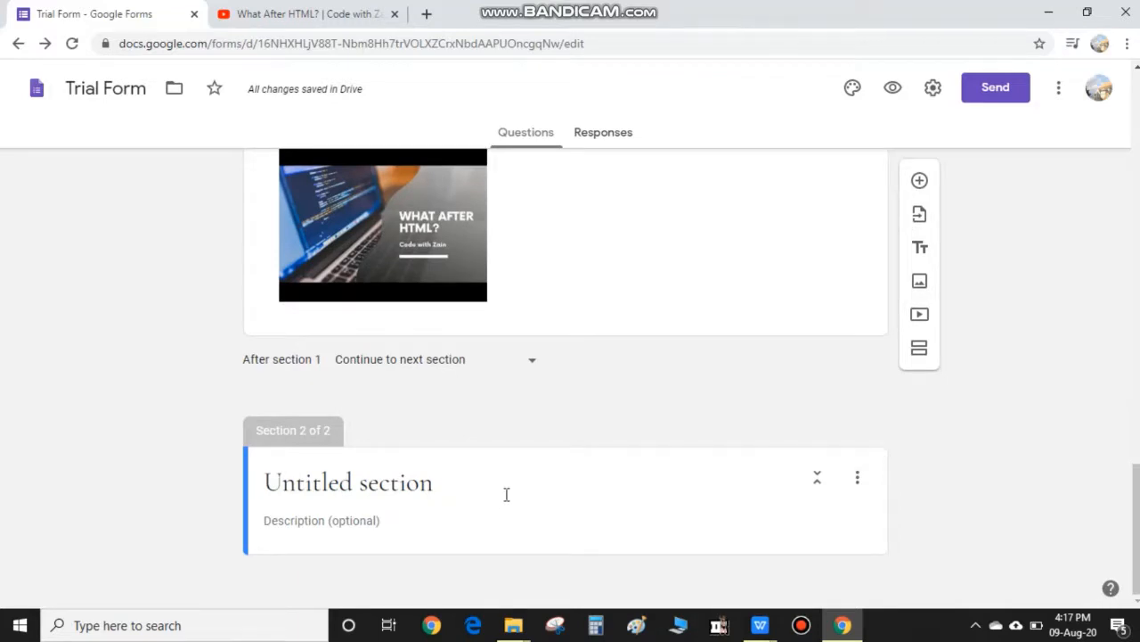
{"action": "left_click", "coordinate": [435, 482]}
{"action": "left_click", "coordinate": [435, 481]}
{"action": "key", "text": "BackSpace"}
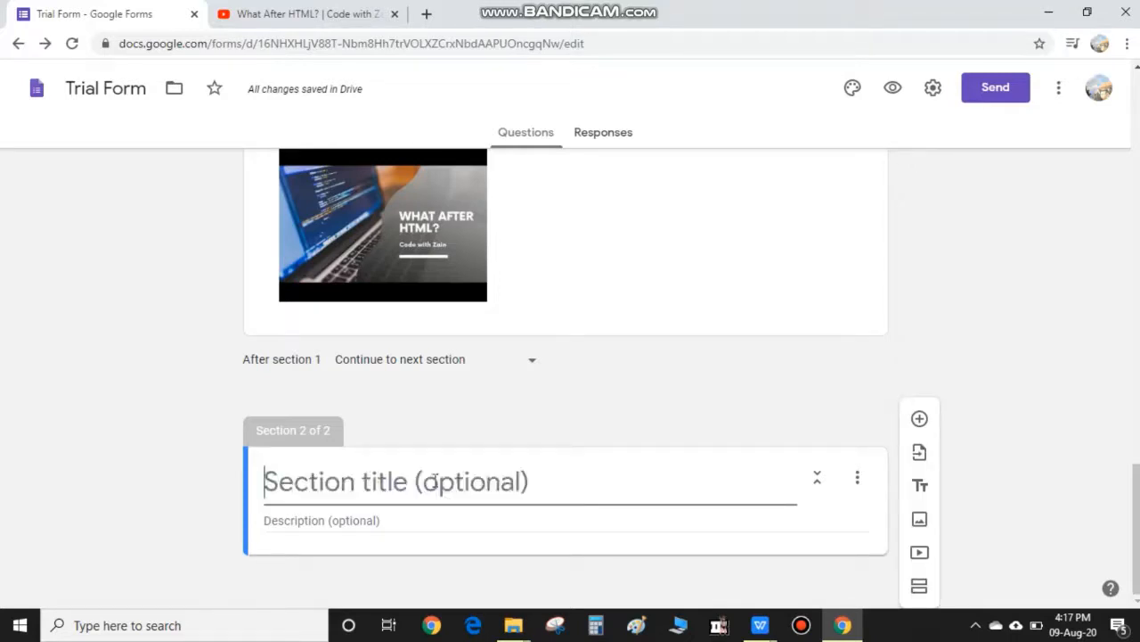
{"action": "type", "text": "C"}
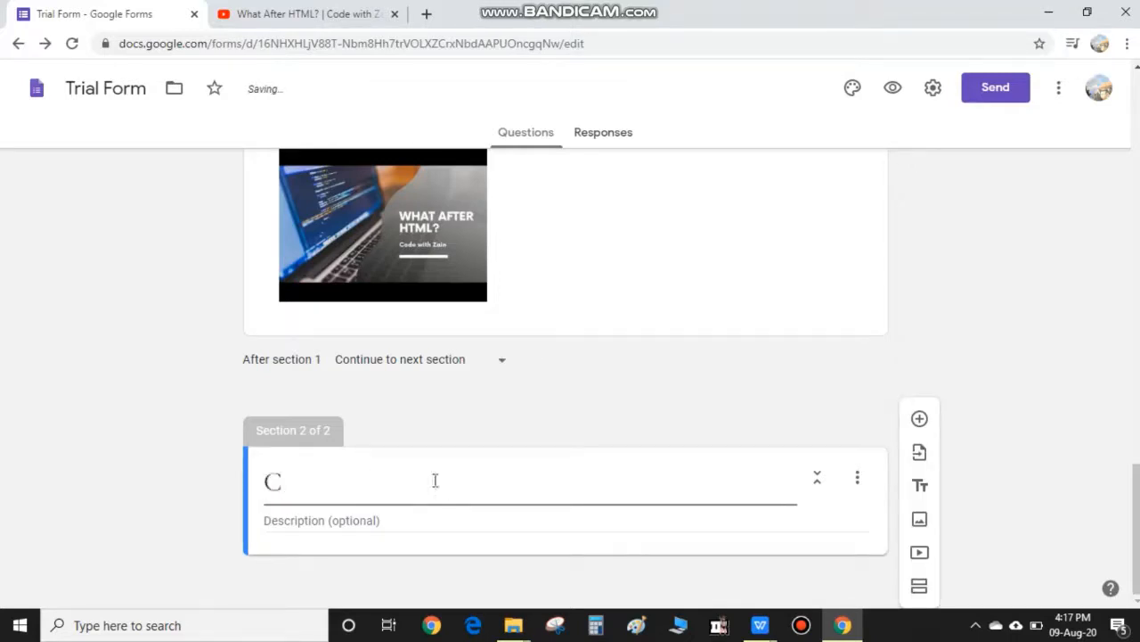
{"action": "key", "text": "BackSpace"}
{"action": "type", "text": "Questions"}
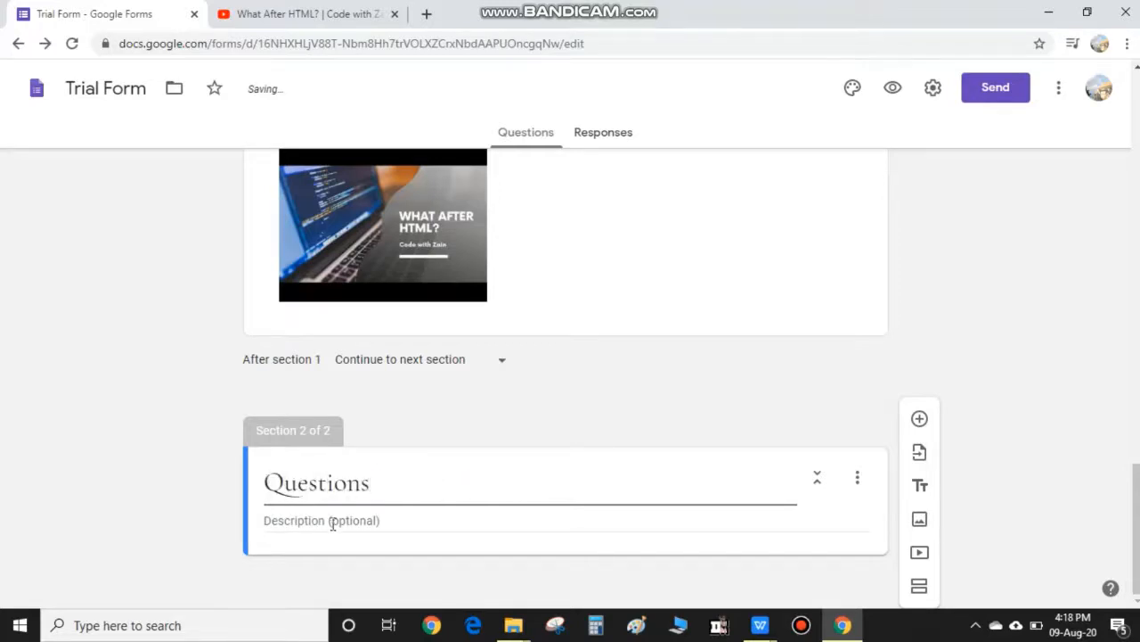
{"action": "left_click", "coordinate": [919, 419]}
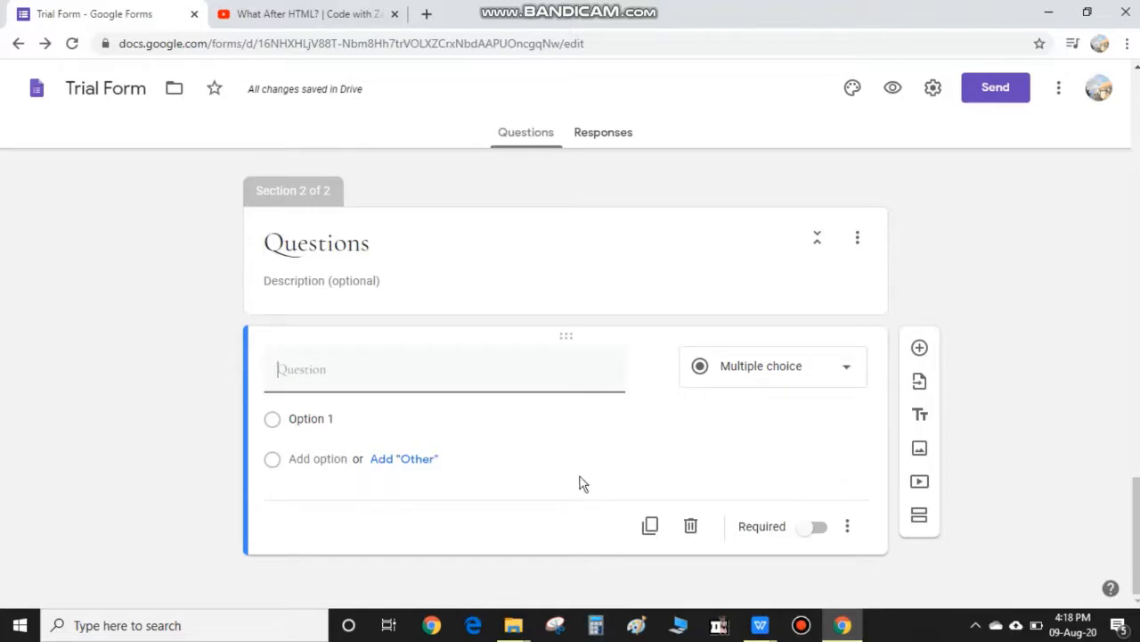
Make the new question a checkbox question asking 'Who is in your Sports Club?'.
{"action": "left_click", "coordinate": [804, 381]}
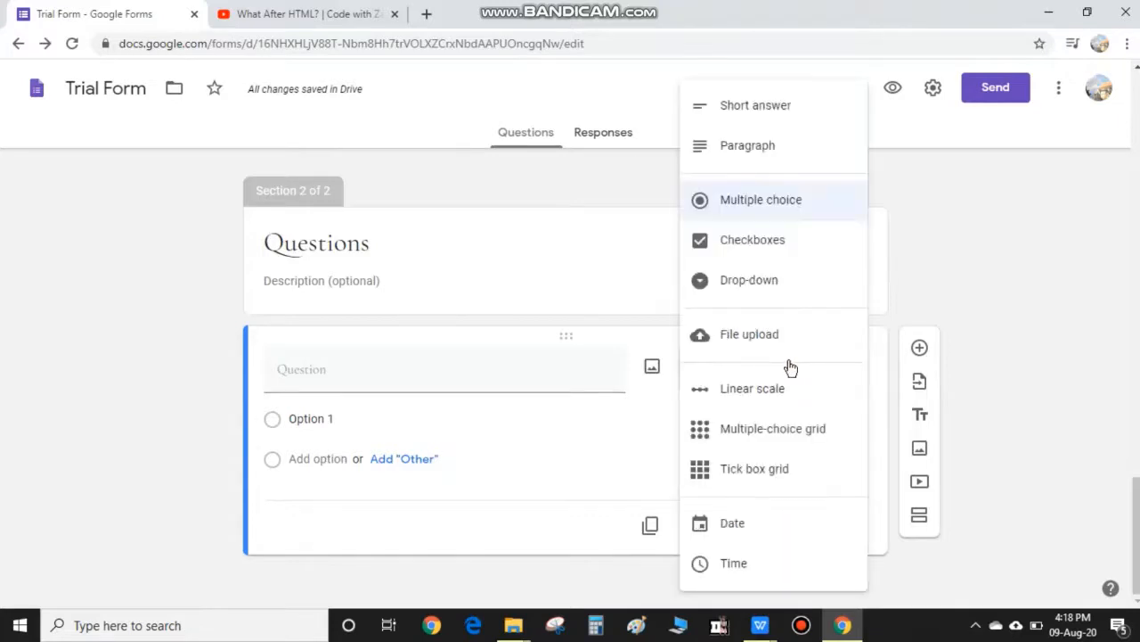
{"action": "left_click", "coordinate": [753, 252]}
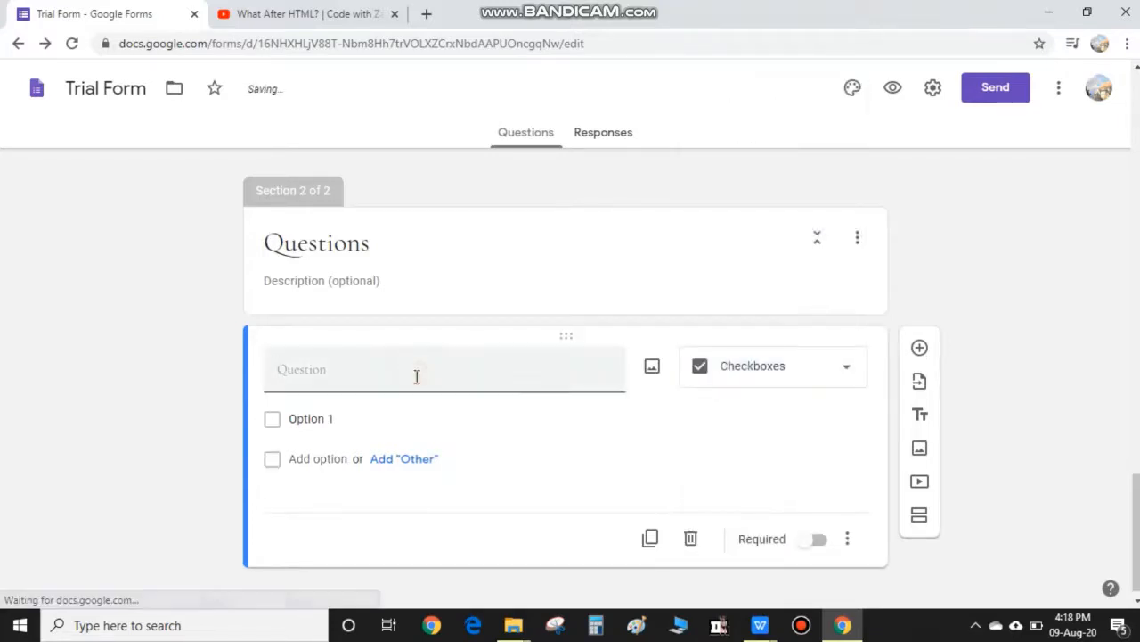
{"action": "type", "text": "Who"}
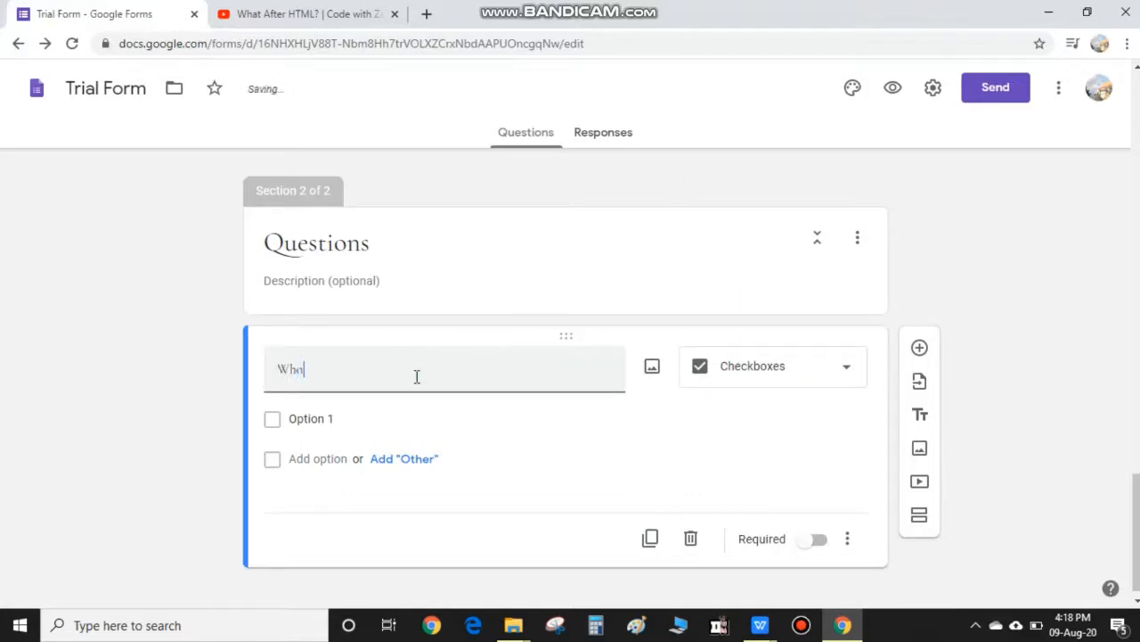
{"action": "type", "text": " i"}
{"action": "type", "text": "s in your Sports Club"}
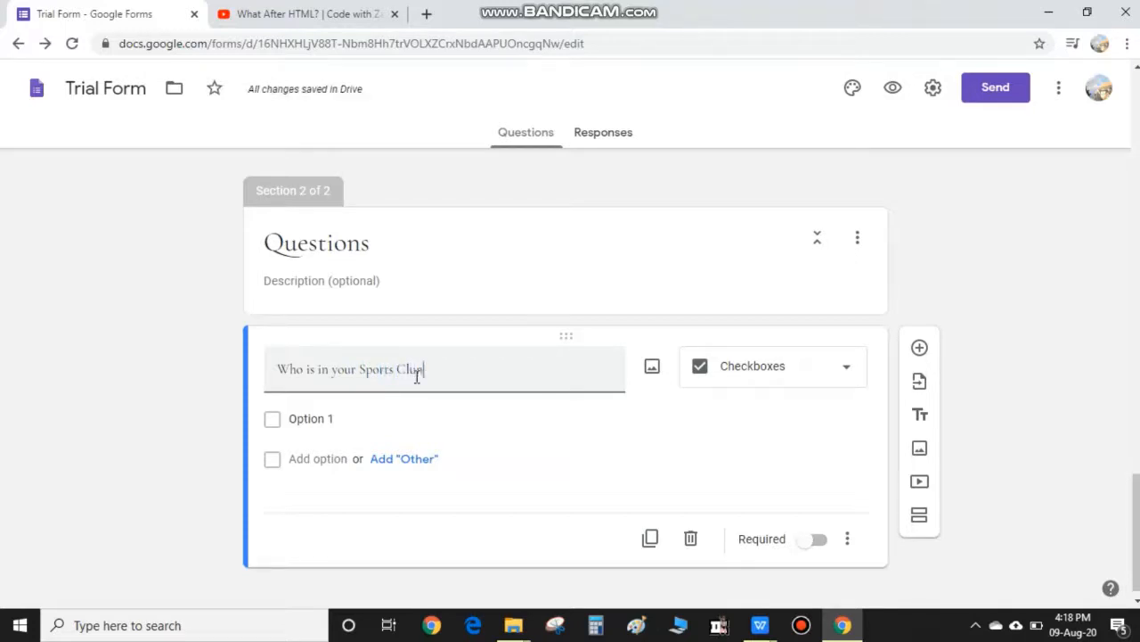
{"action": "type", "text": "b"}
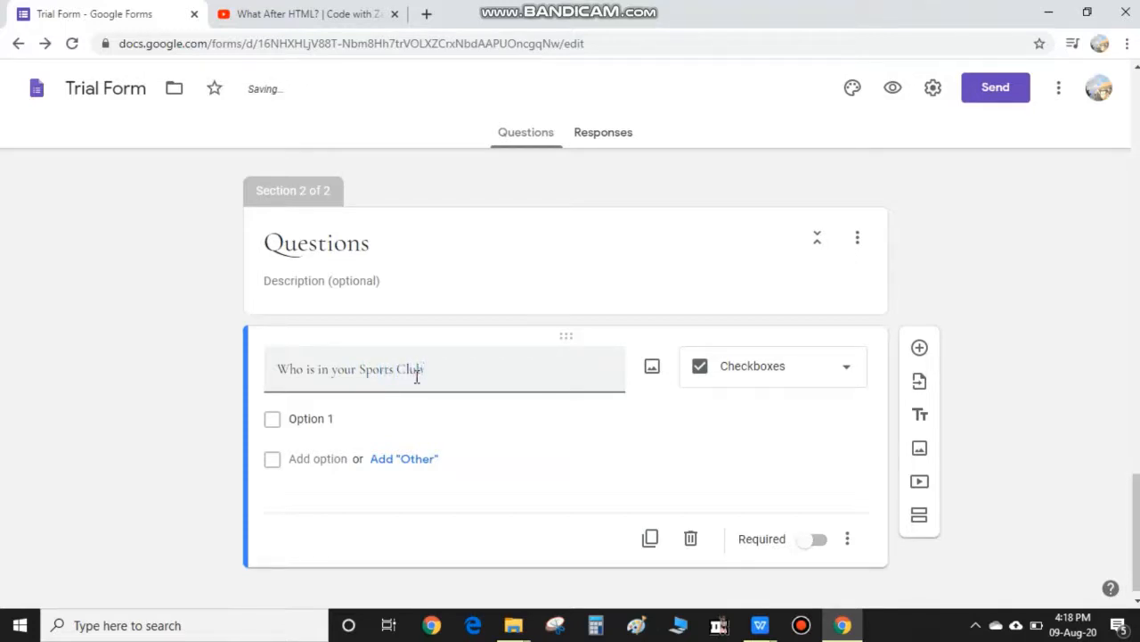
Give it answer options A, B, C, D, E and F, then add another question.
{"action": "left_click", "coordinate": [308, 418]}
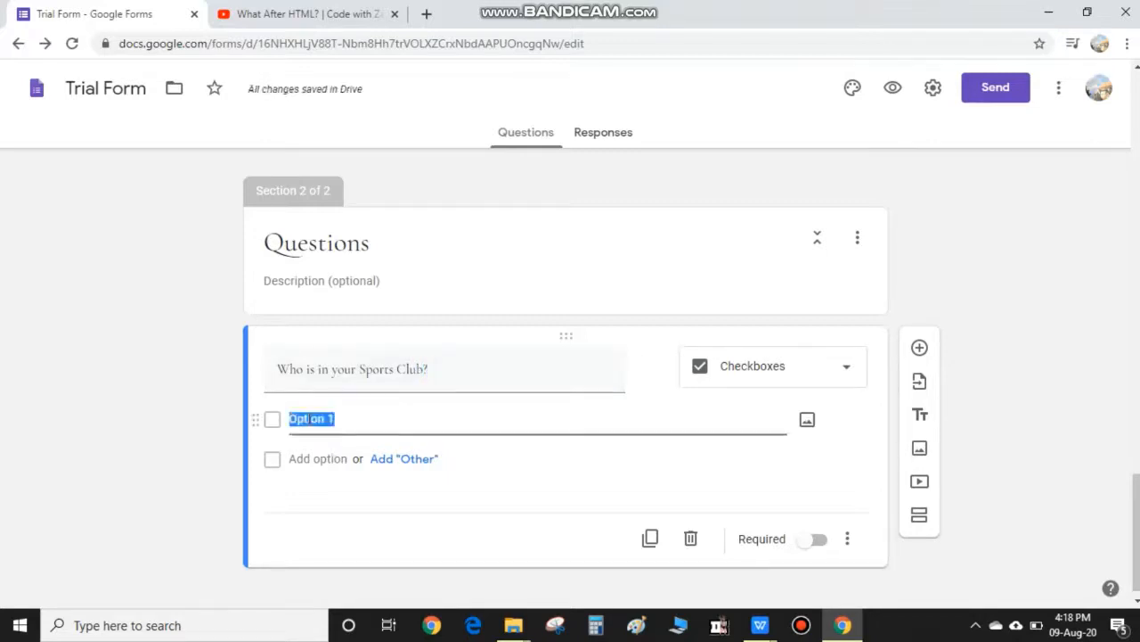
{"action": "type", "text": "A"}
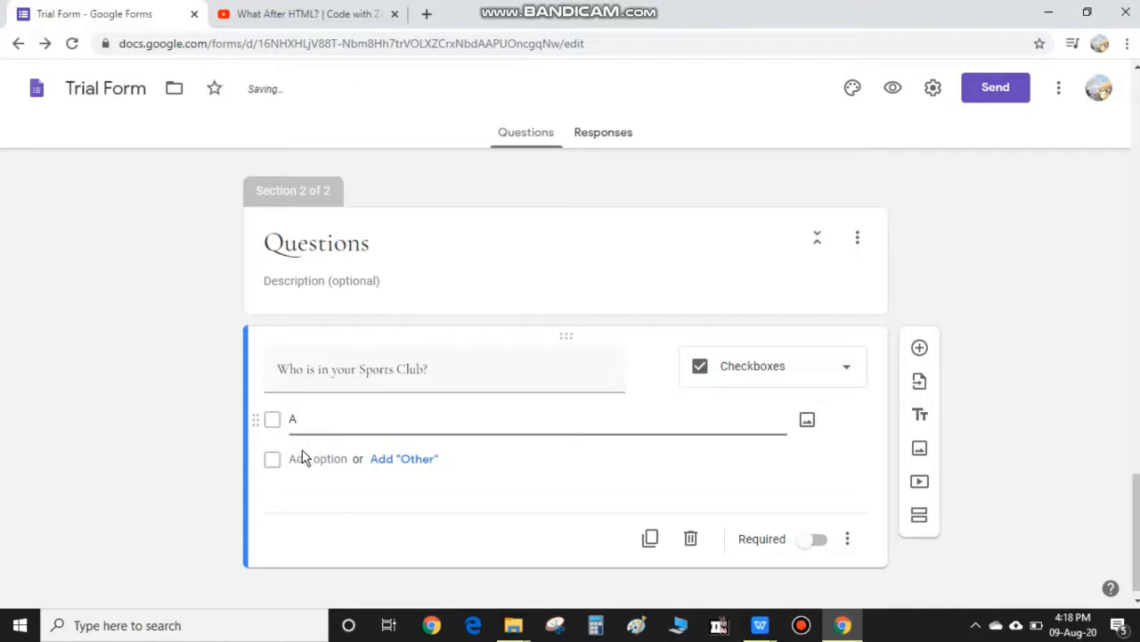
{"action": "left_click", "coordinate": [303, 455]}
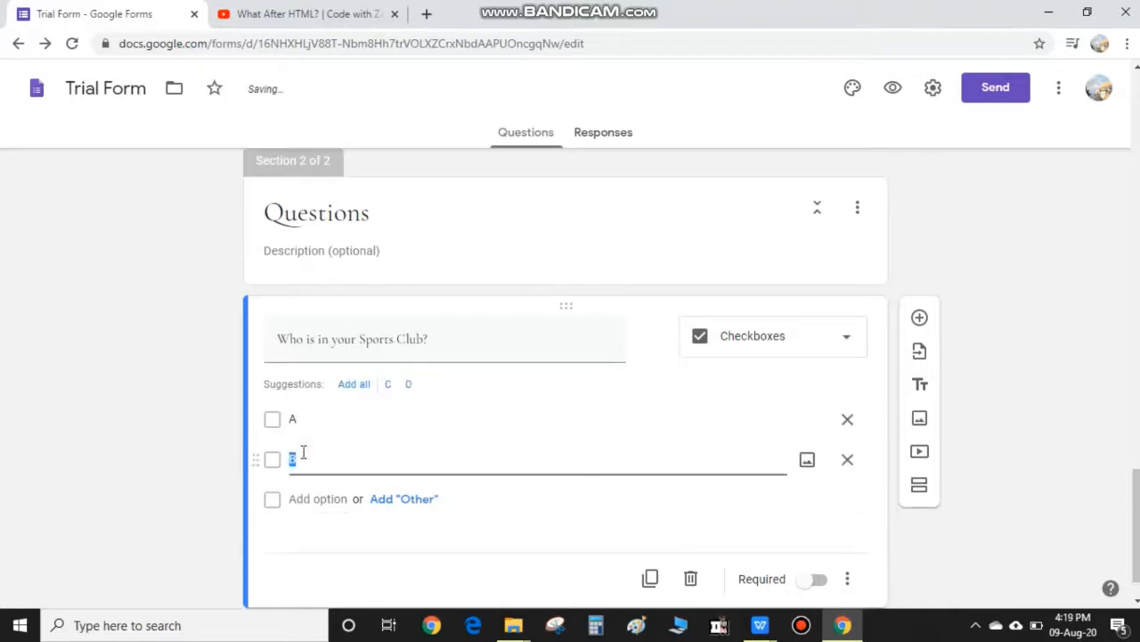
{"action": "left_click", "coordinate": [388, 385]}
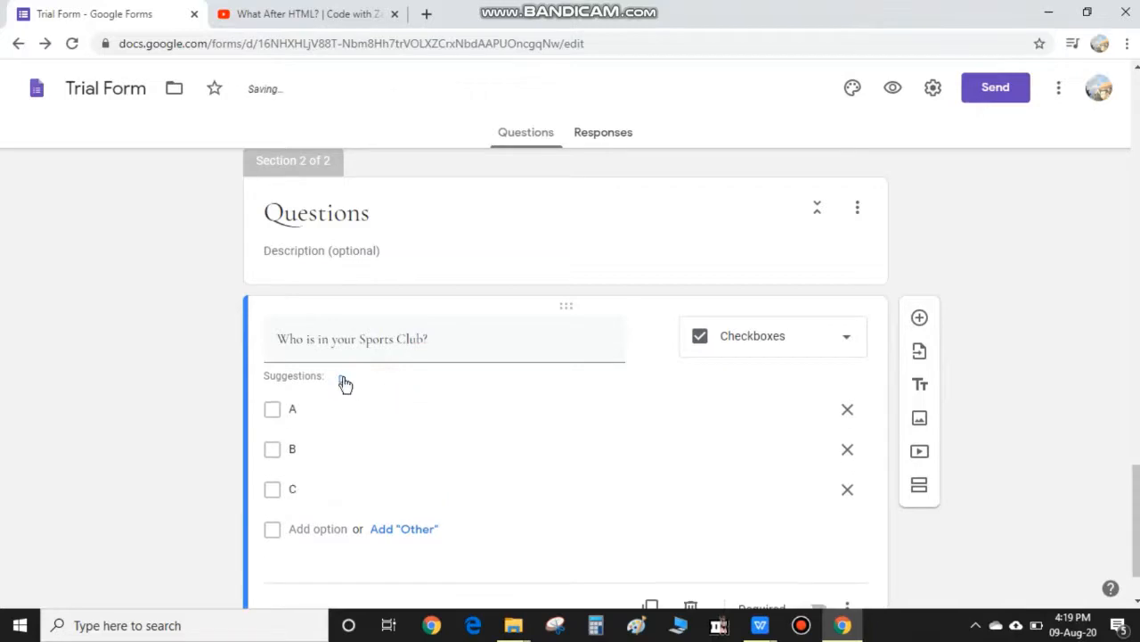
{"action": "left_click", "coordinate": [345, 383]}
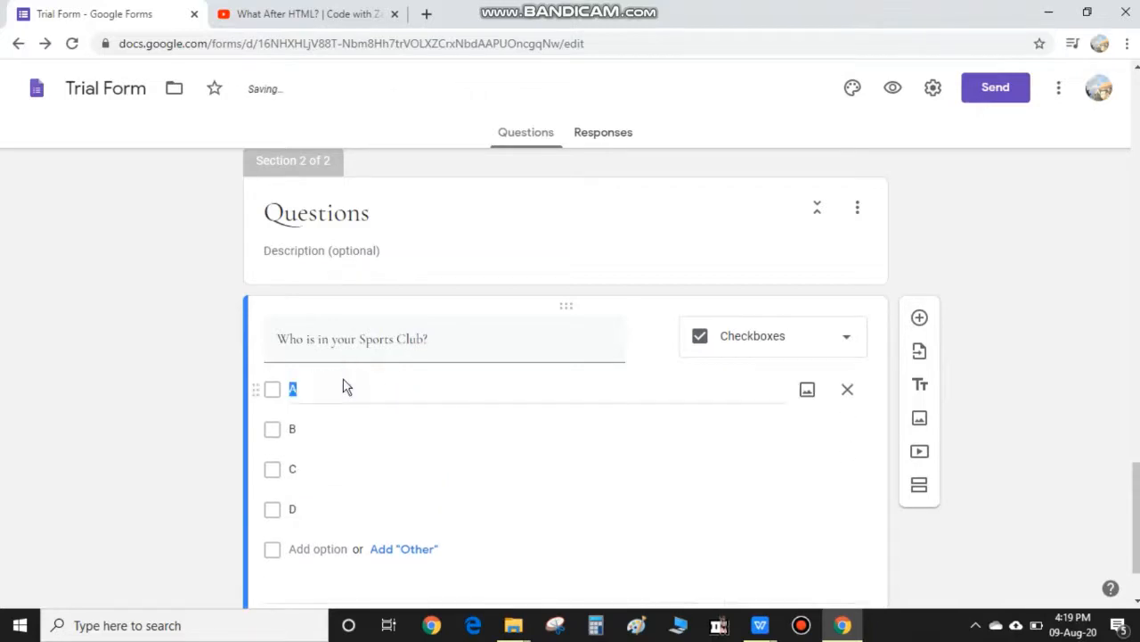
{"action": "left_click", "coordinate": [306, 550]}
{"action": "type", "text": "E"}
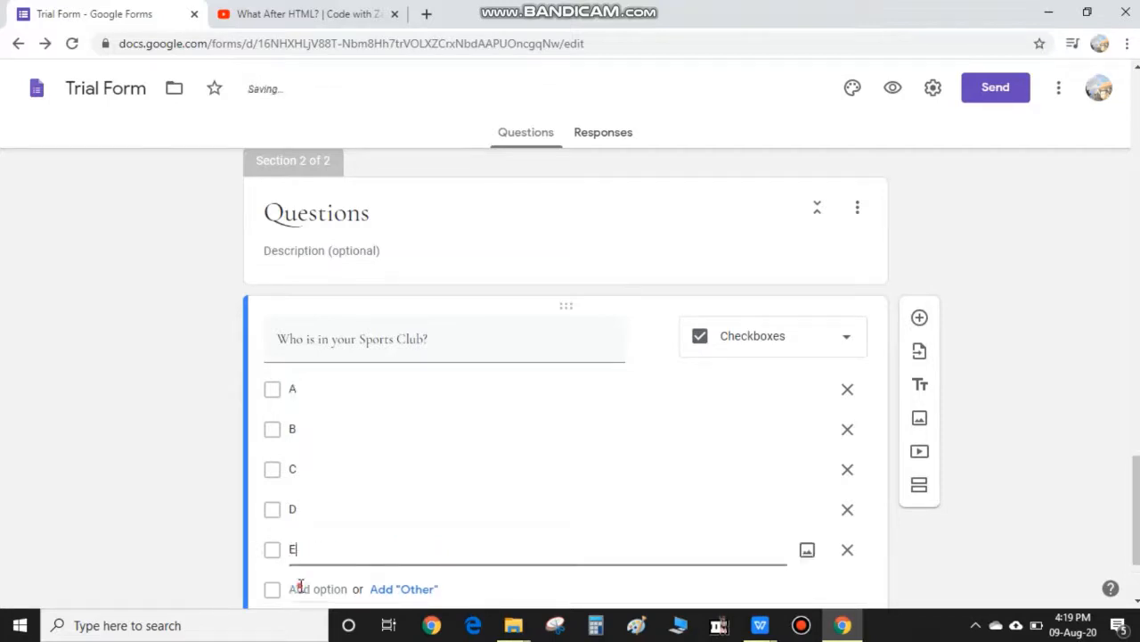
{"action": "left_click", "coordinate": [300, 588]}
{"action": "type", "text": "F"}
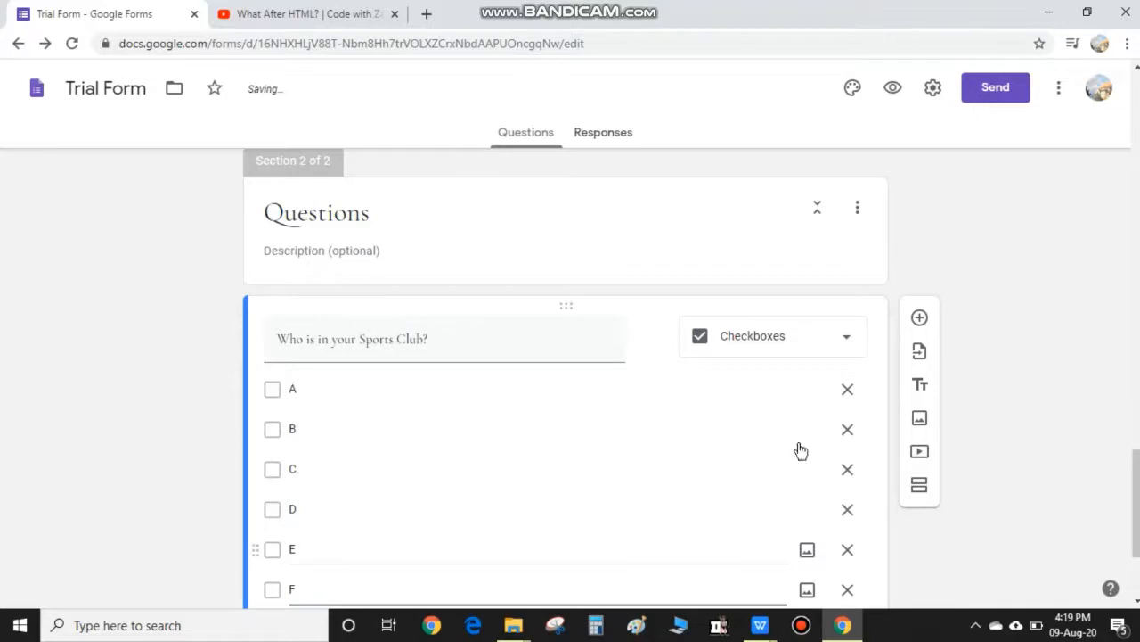
{"action": "scroll", "coordinate": [499, 298], "scroll_direction": "down", "scroll_amount": 1}
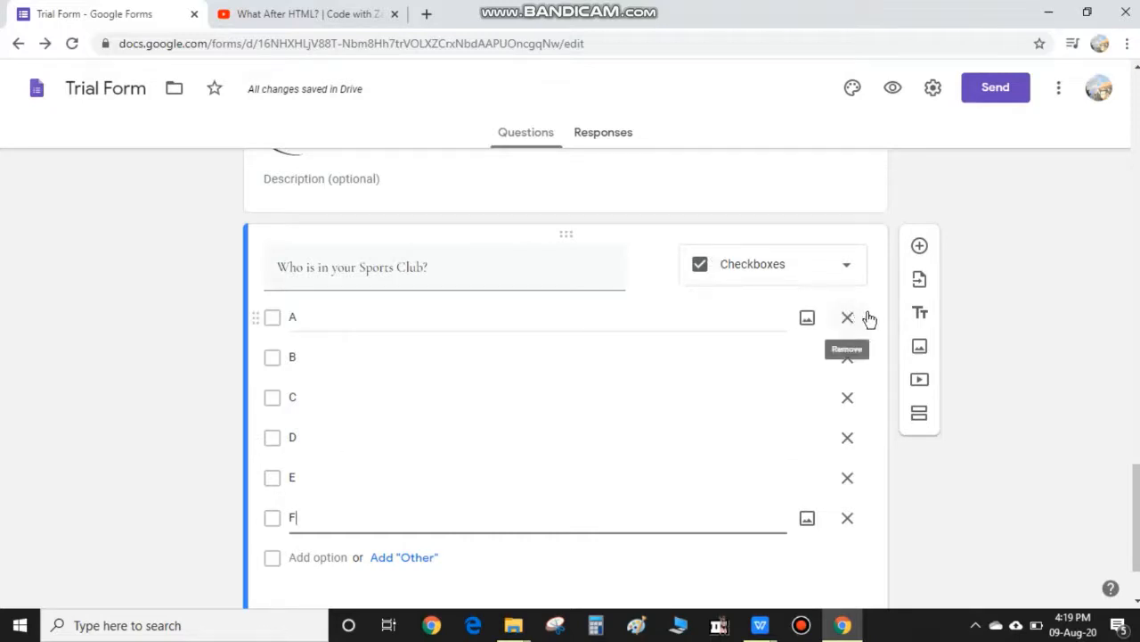
{"action": "left_click", "coordinate": [922, 254]}
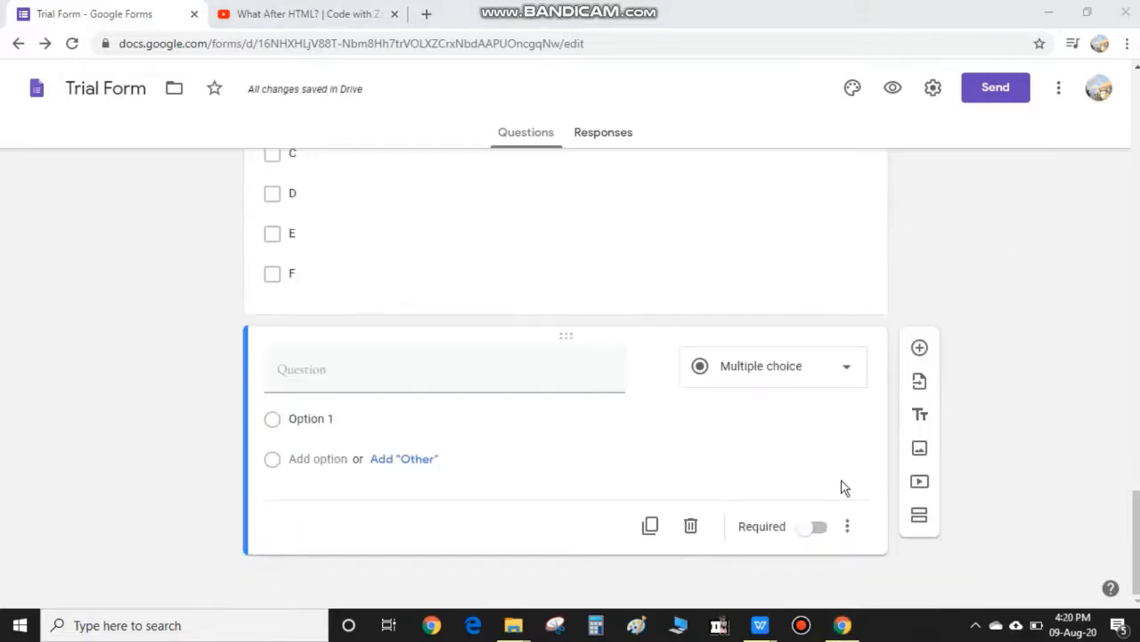
Turn the new question into a drop-down titled 'Your Class'.
{"action": "left_click", "coordinate": [844, 382]}
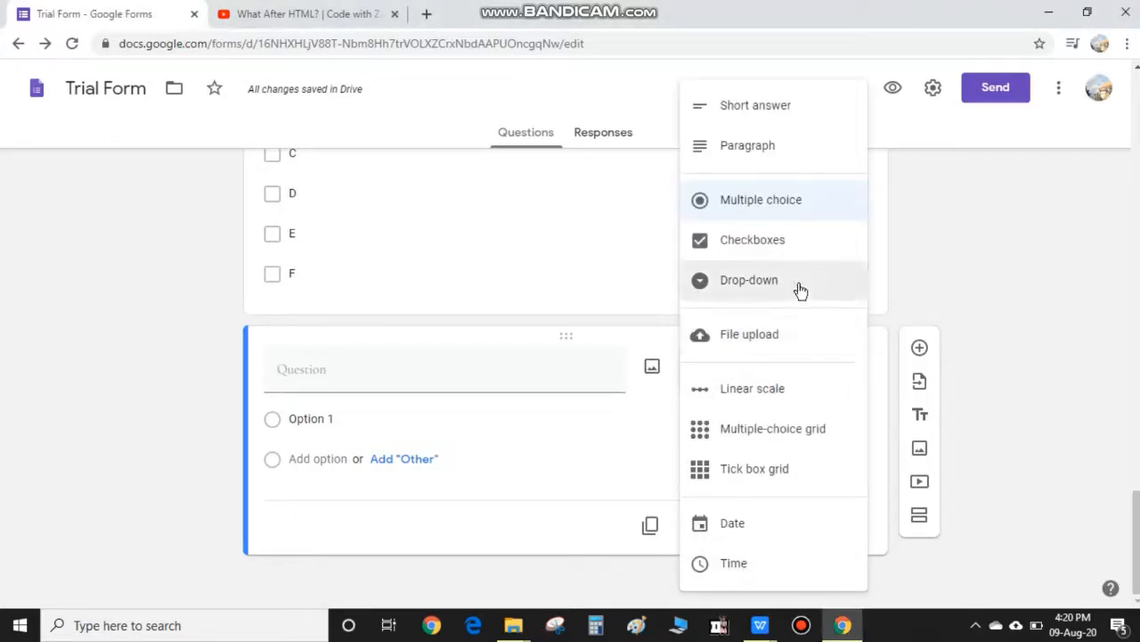
{"action": "left_click", "coordinate": [799, 285]}
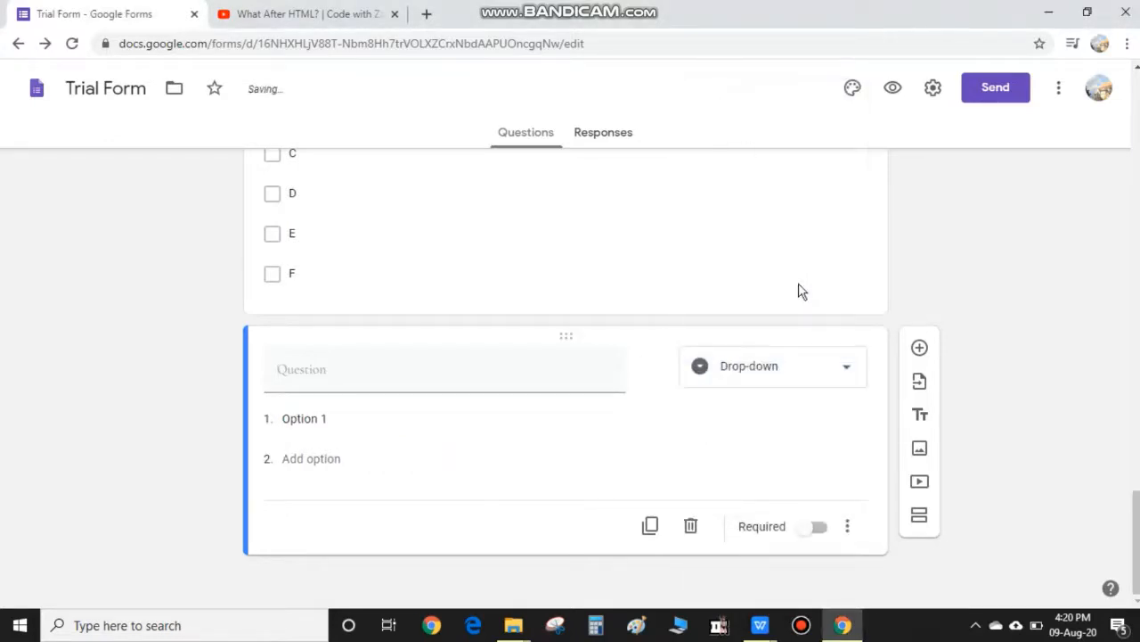
{"action": "left_click", "coordinate": [310, 380]}
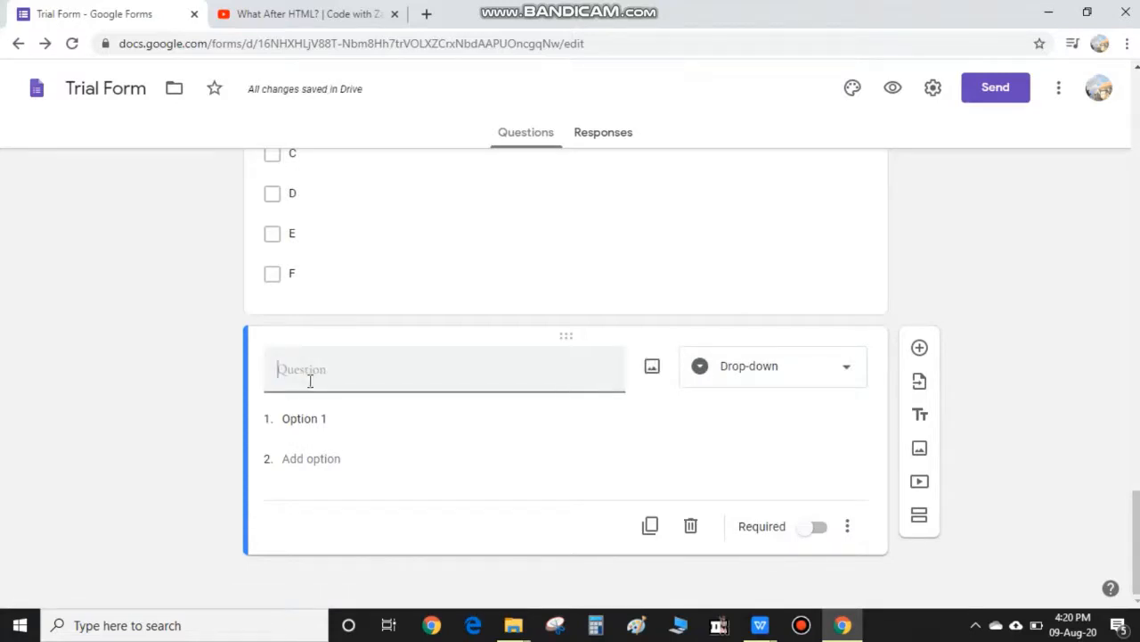
{"action": "type", "text": "Your Class"}
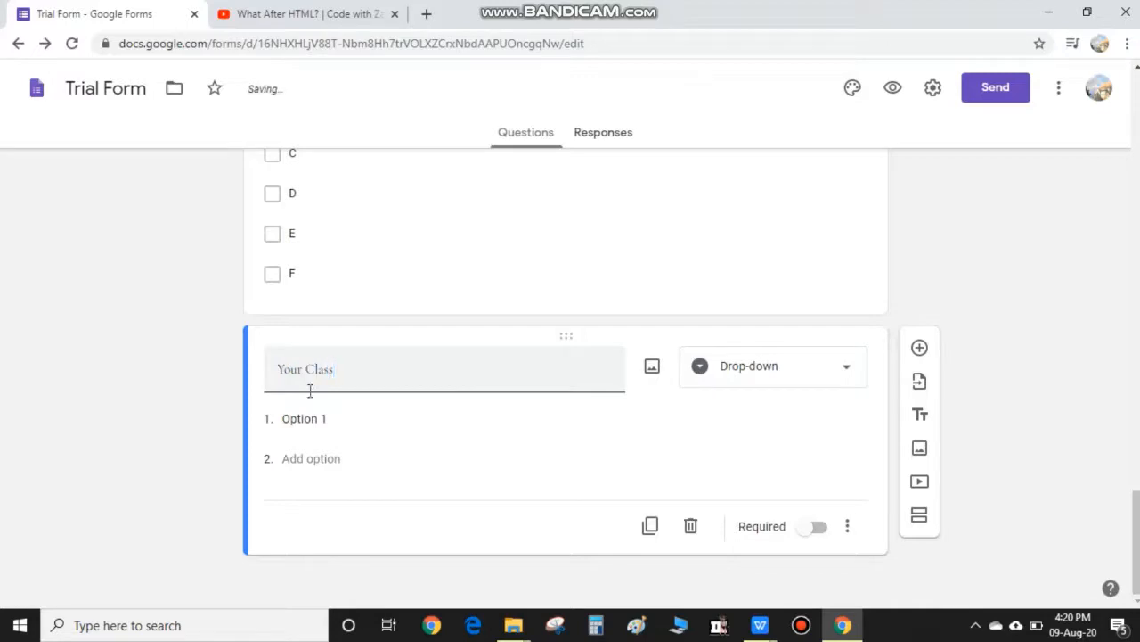
Fill the drop-down with the options 1st, 2nd and 3rd.
{"action": "left_click", "coordinate": [307, 421]}
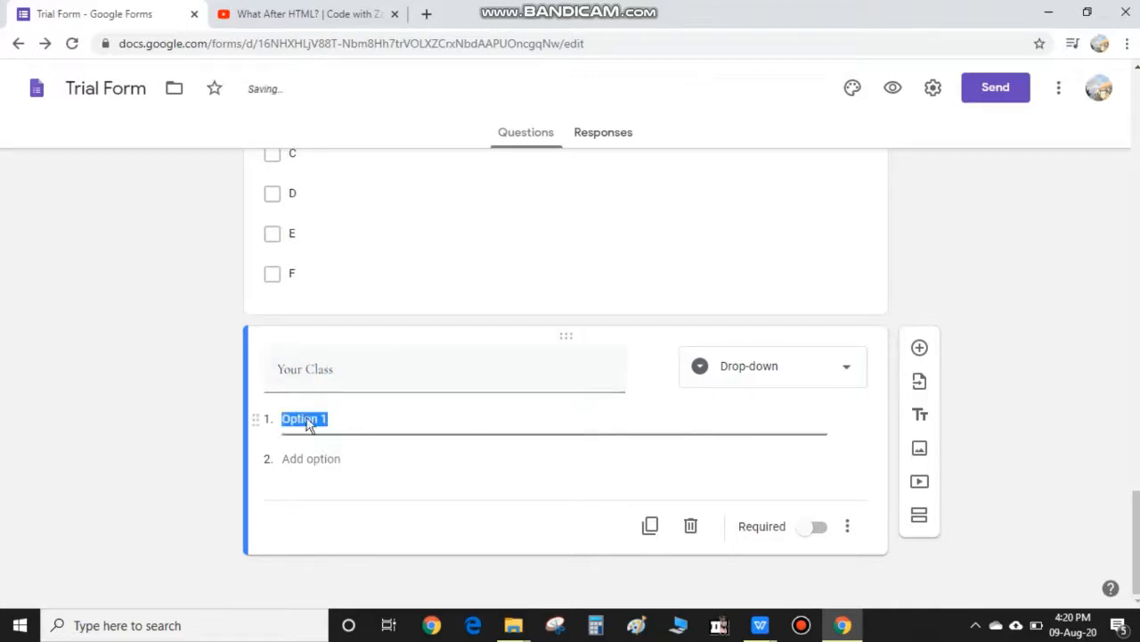
{"action": "type", "text": "1st"}
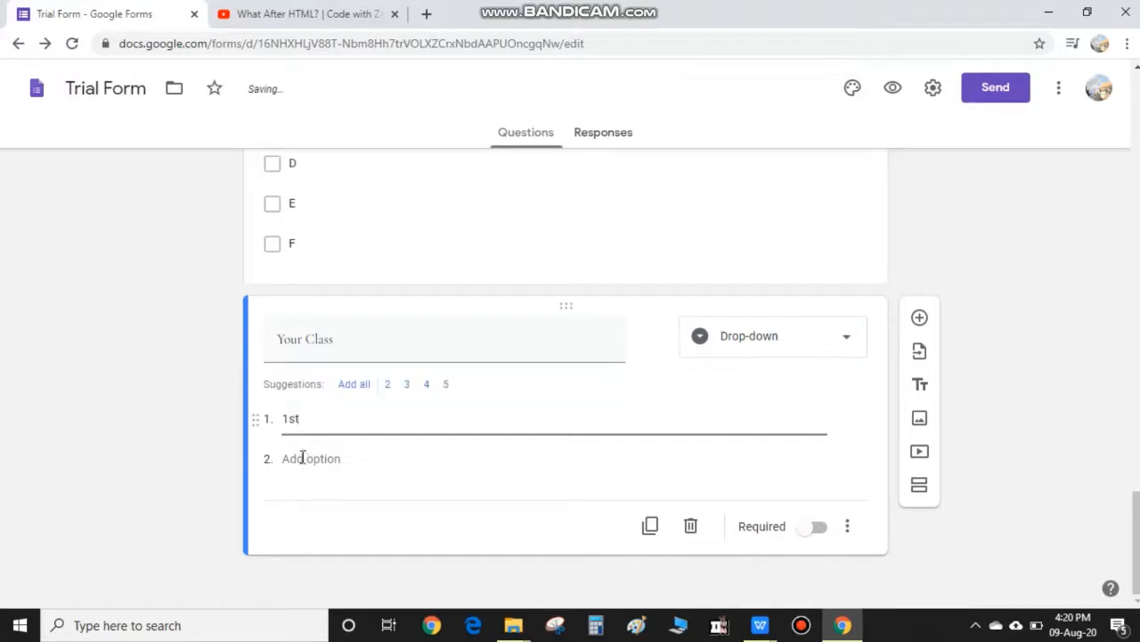
{"action": "left_click", "coordinate": [301, 458]}
{"action": "left_click", "coordinate": [300, 458]}
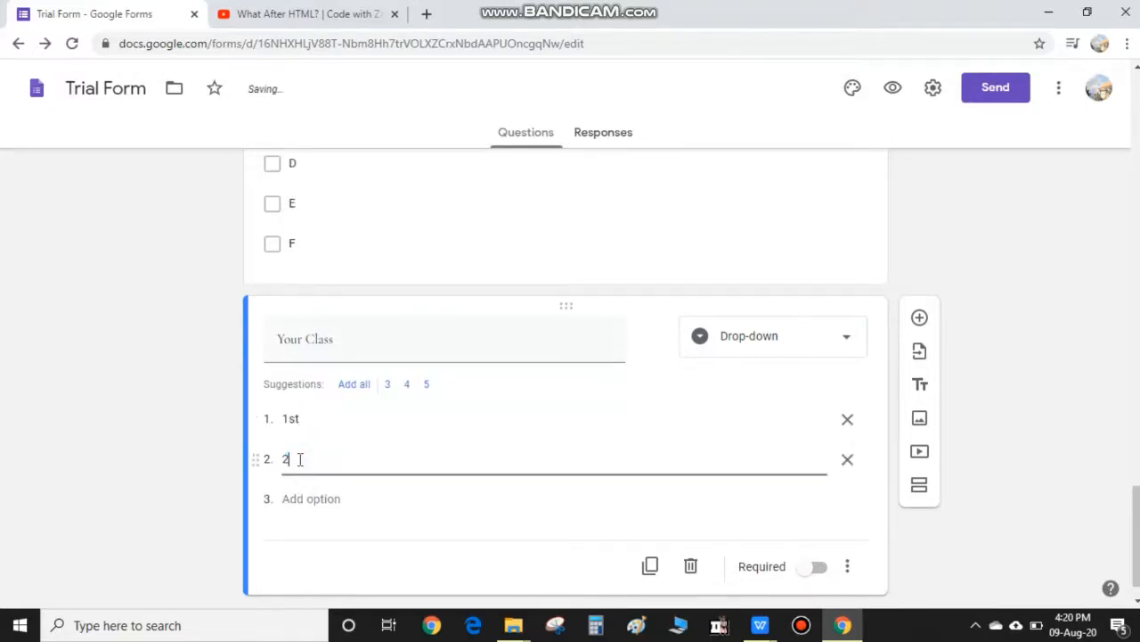
{"action": "type", "text": "nd"}
{"action": "left_click", "coordinate": [289, 499]}
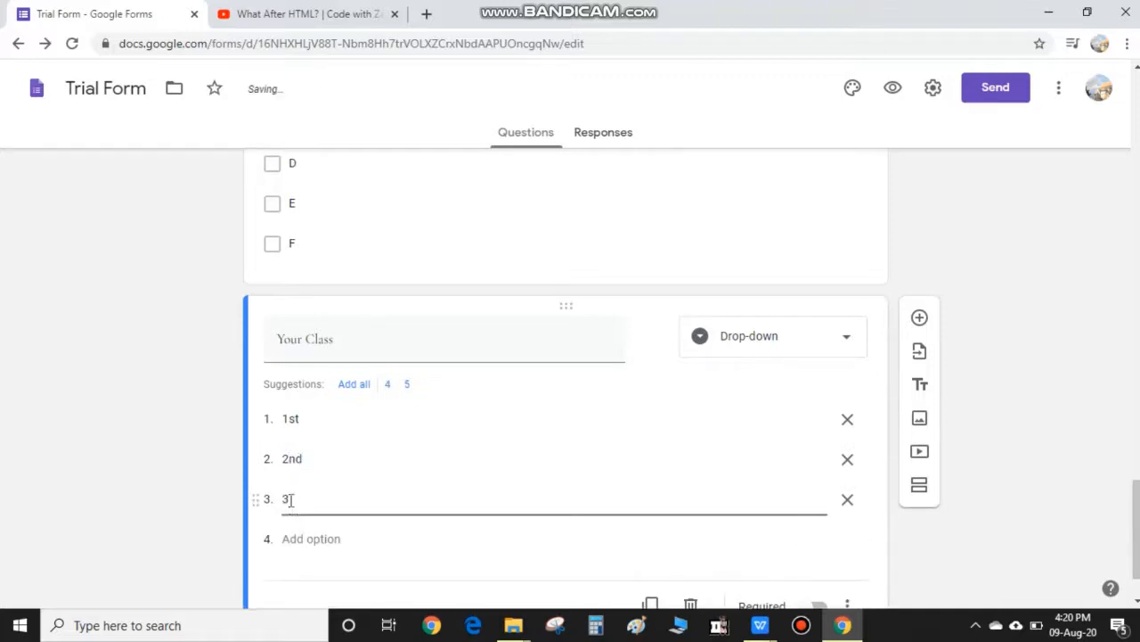
{"action": "type", "text": "rd"}
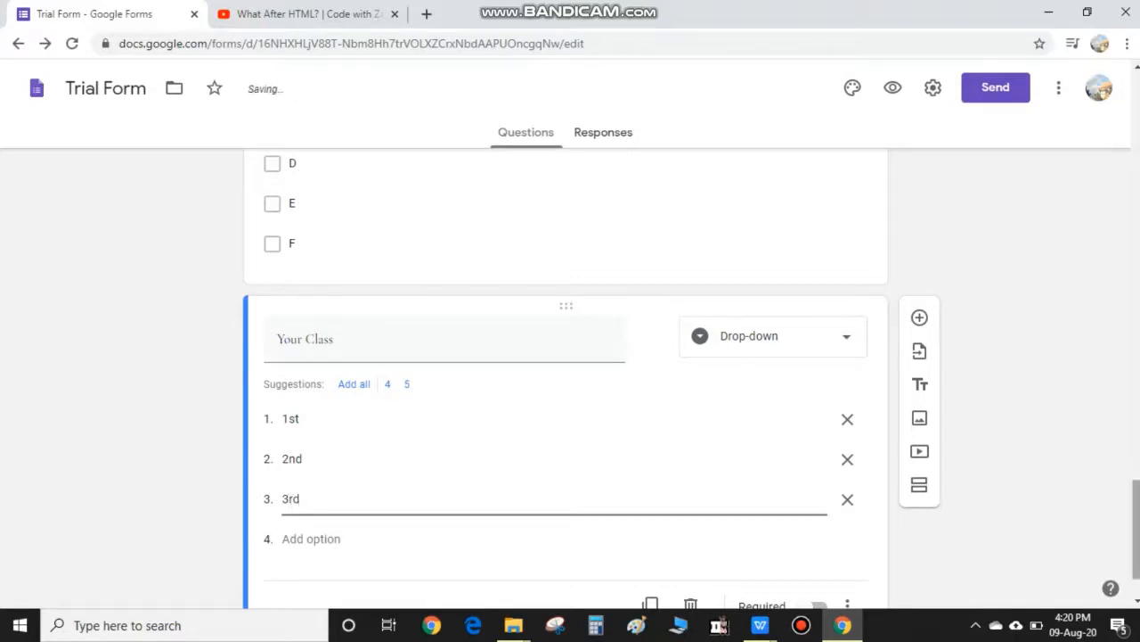
Make 'Your Class' required and add a blank question below it.
{"action": "scroll", "coordinate": [903, 522], "scroll_direction": "down", "scroll_amount": 1}
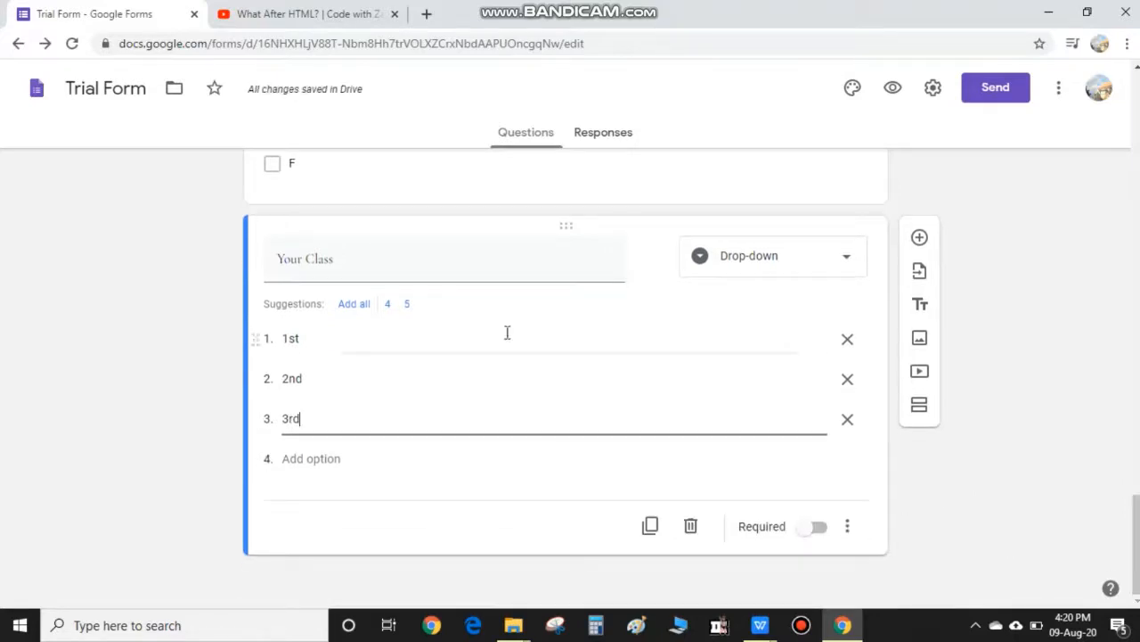
{"action": "left_click", "coordinate": [353, 260]}
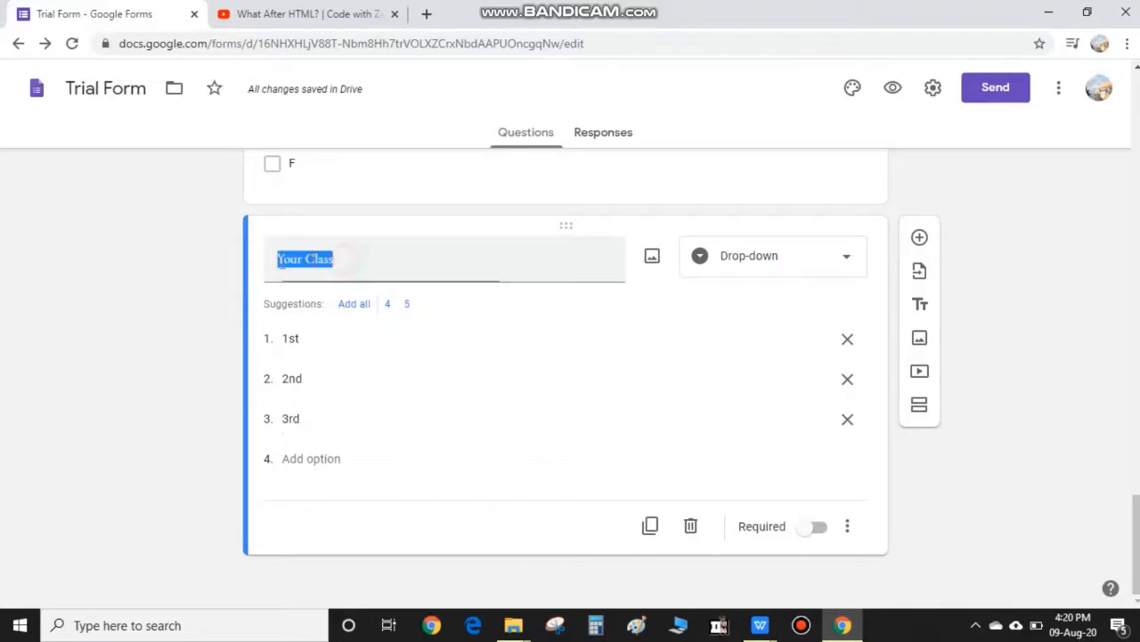
{"action": "left_click", "coordinate": [371, 262]}
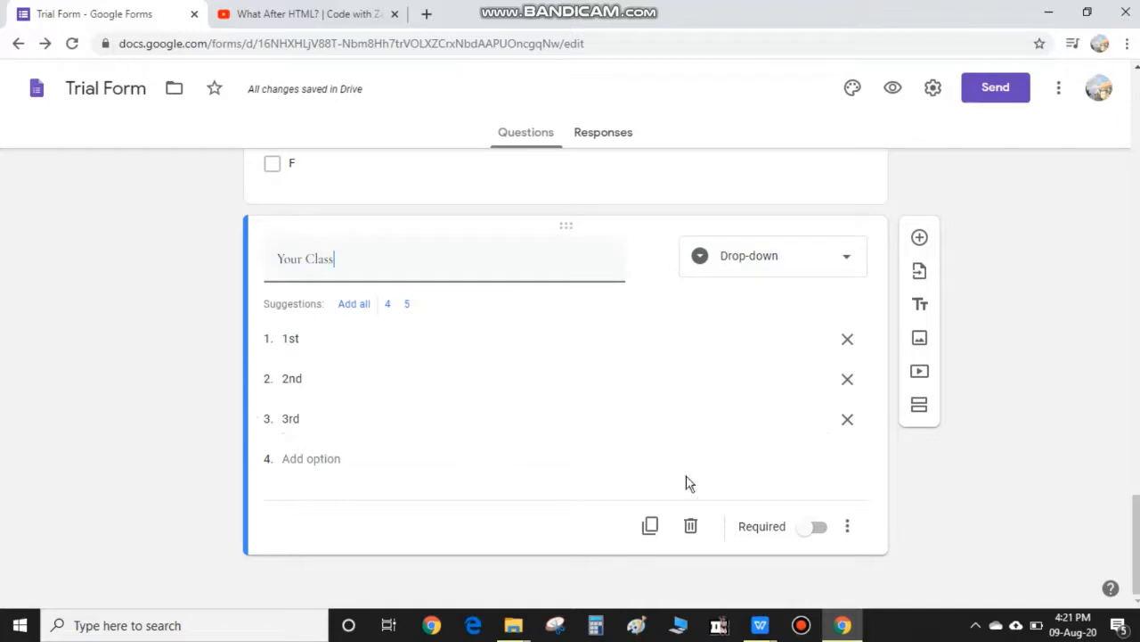
{"action": "left_click", "coordinate": [819, 531]}
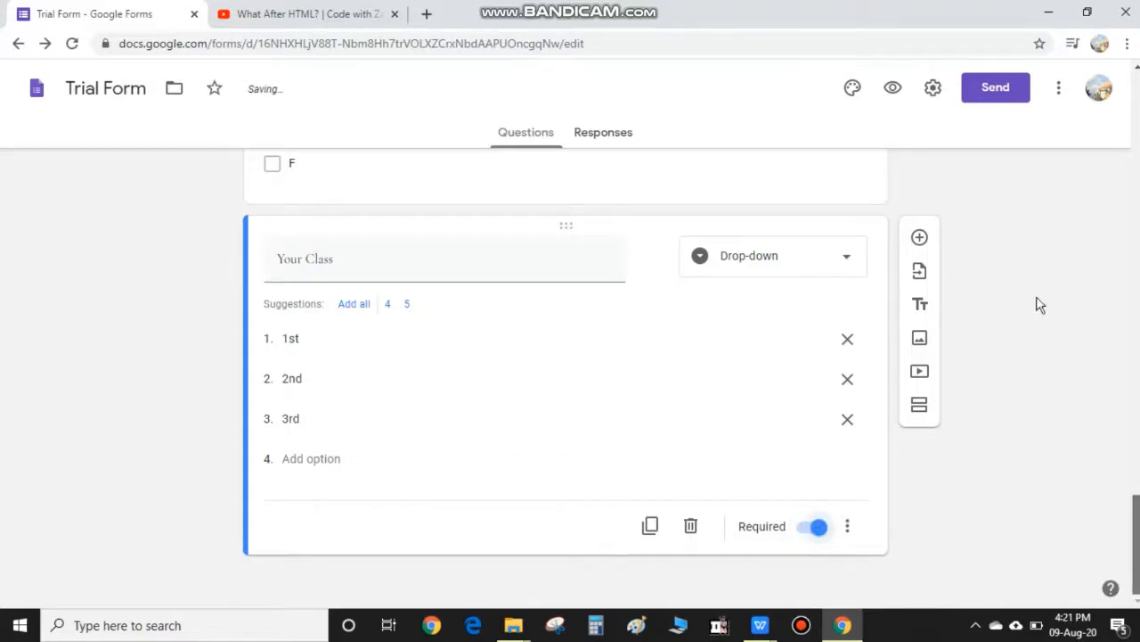
{"action": "left_click", "coordinate": [921, 238]}
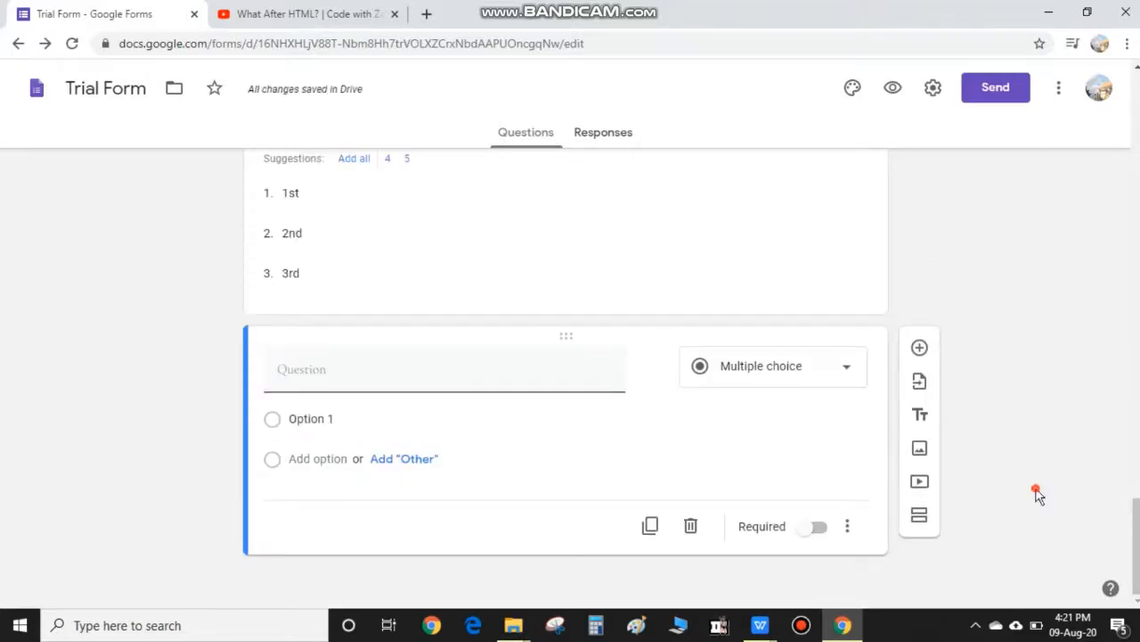
Change the new question to a File upload question titled 'Upload any file'.
{"action": "left_click", "coordinate": [846, 370]}
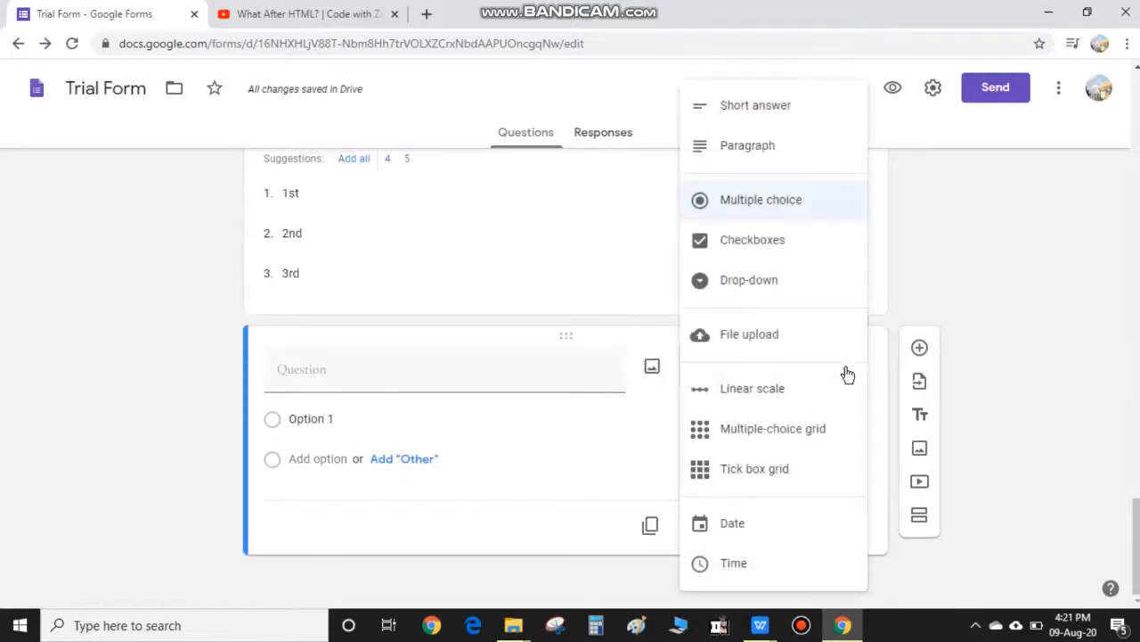
{"action": "left_click", "coordinate": [780, 348]}
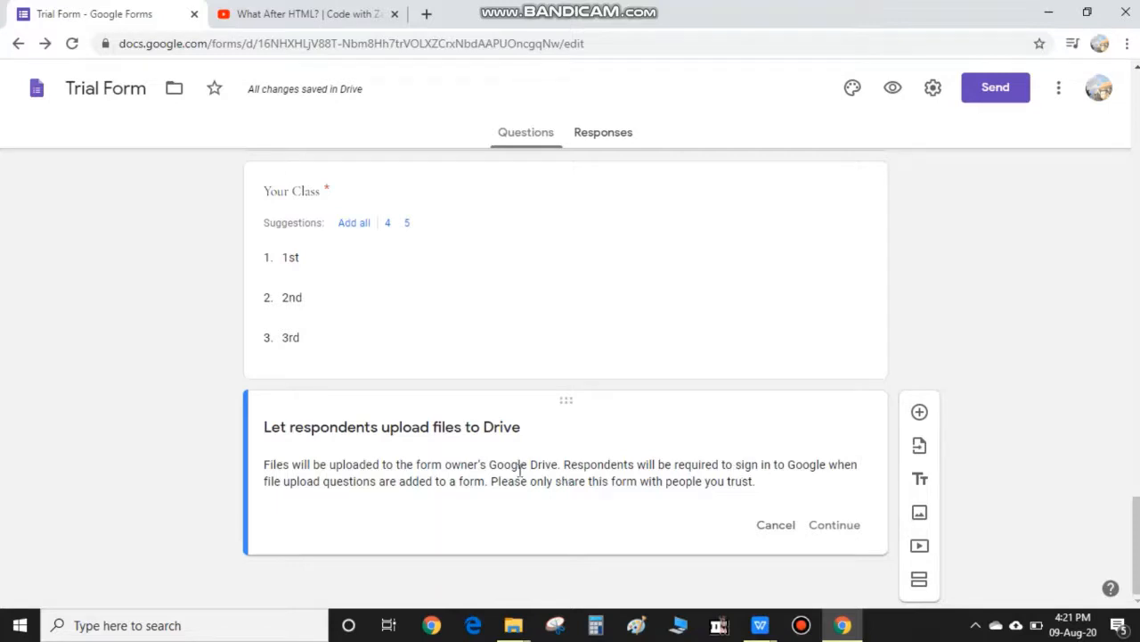
{"action": "left_click", "coordinate": [832, 529]}
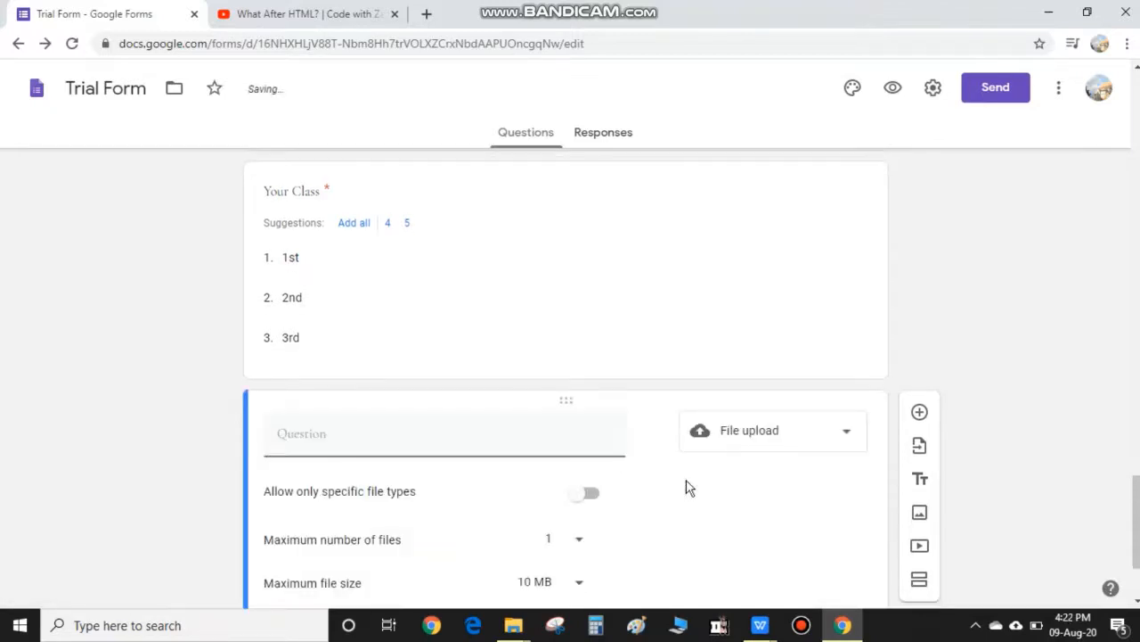
{"action": "type", "text": "Upload an"}
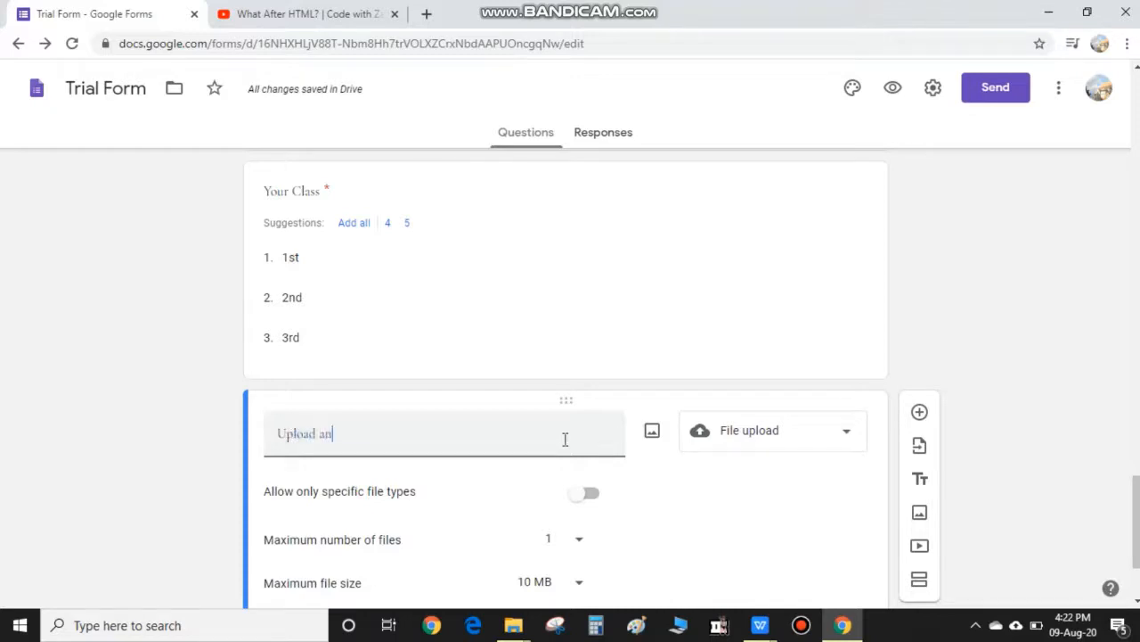
{"action": "type", "text": "y file"}
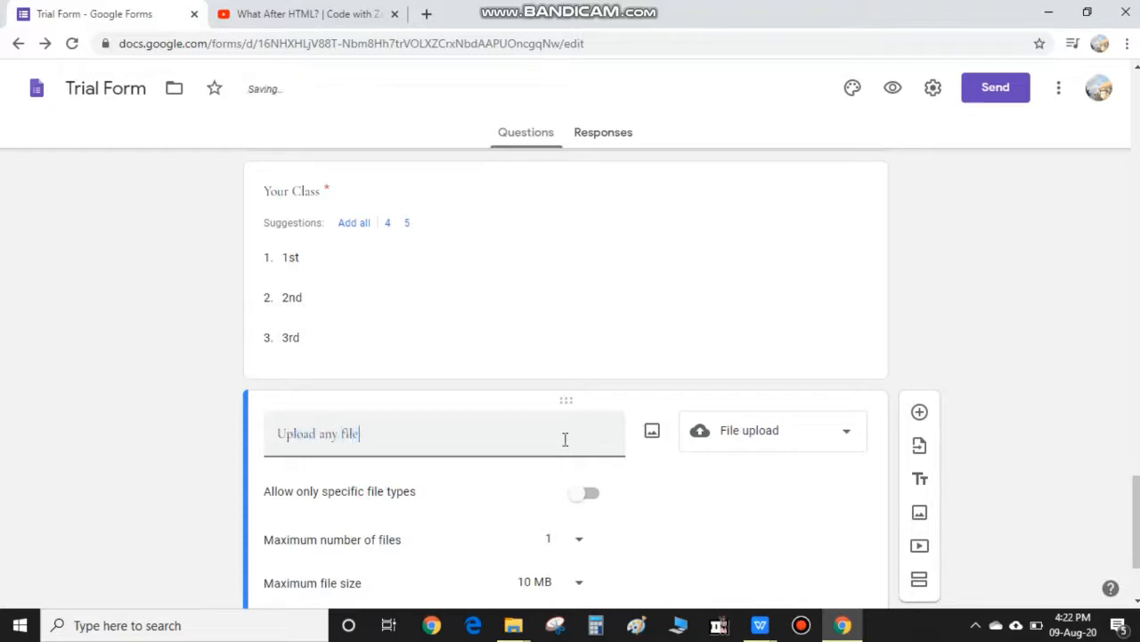
{"action": "scroll", "coordinate": [615, 439], "scroll_direction": "down", "scroll_amount": 2}
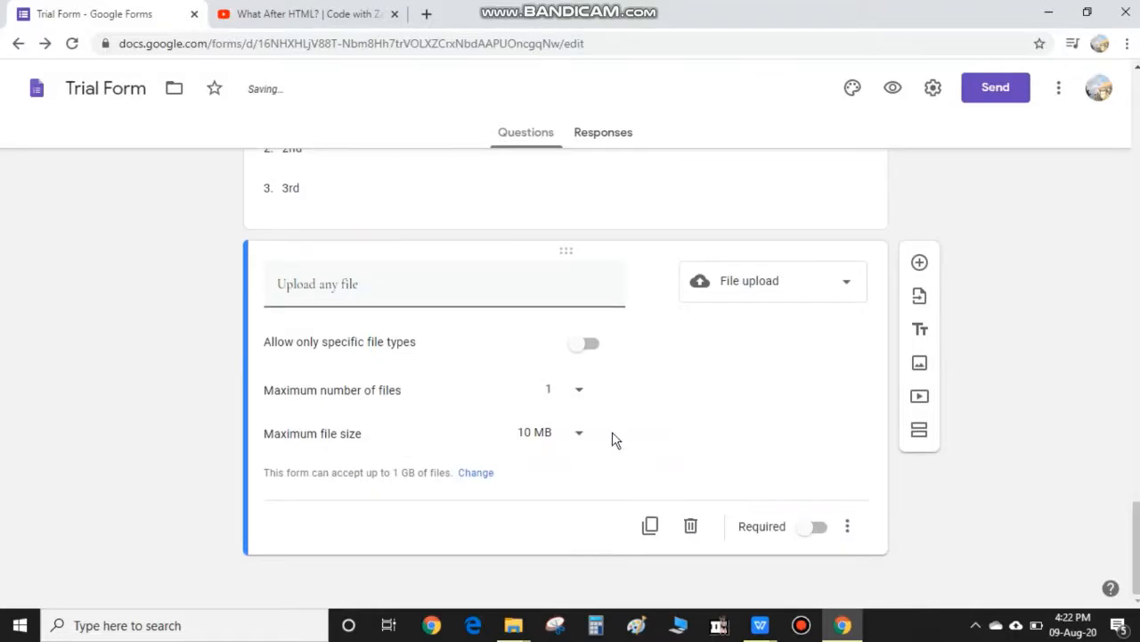
Restrict uploads to specific file types: Document and PDF only.
{"action": "left_click", "coordinate": [591, 345]}
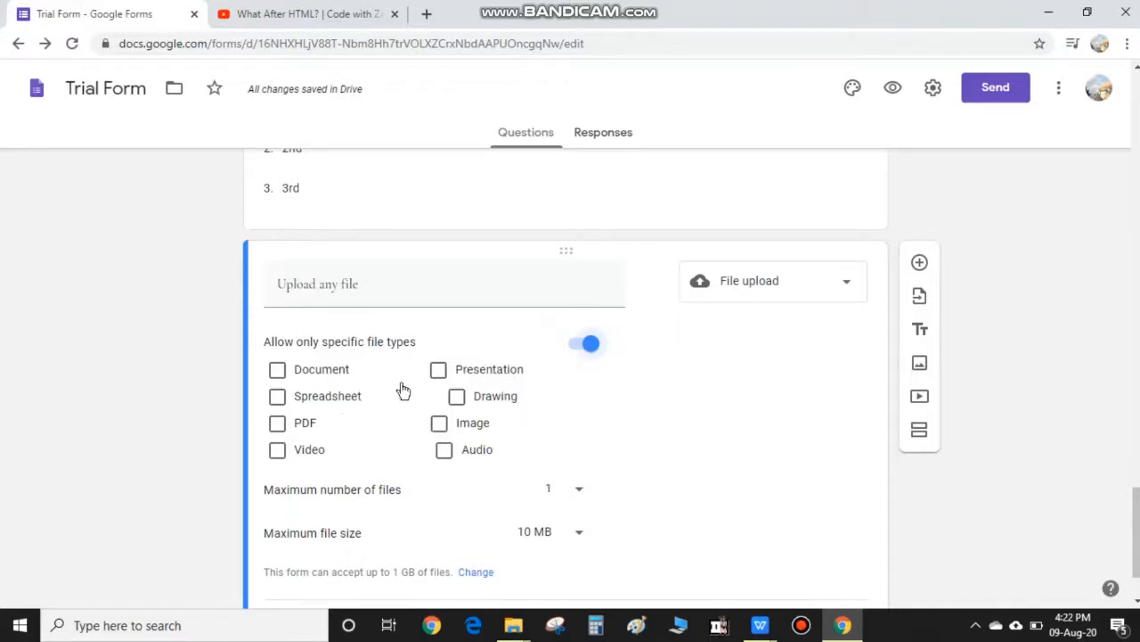
{"action": "left_click", "coordinate": [277, 369]}
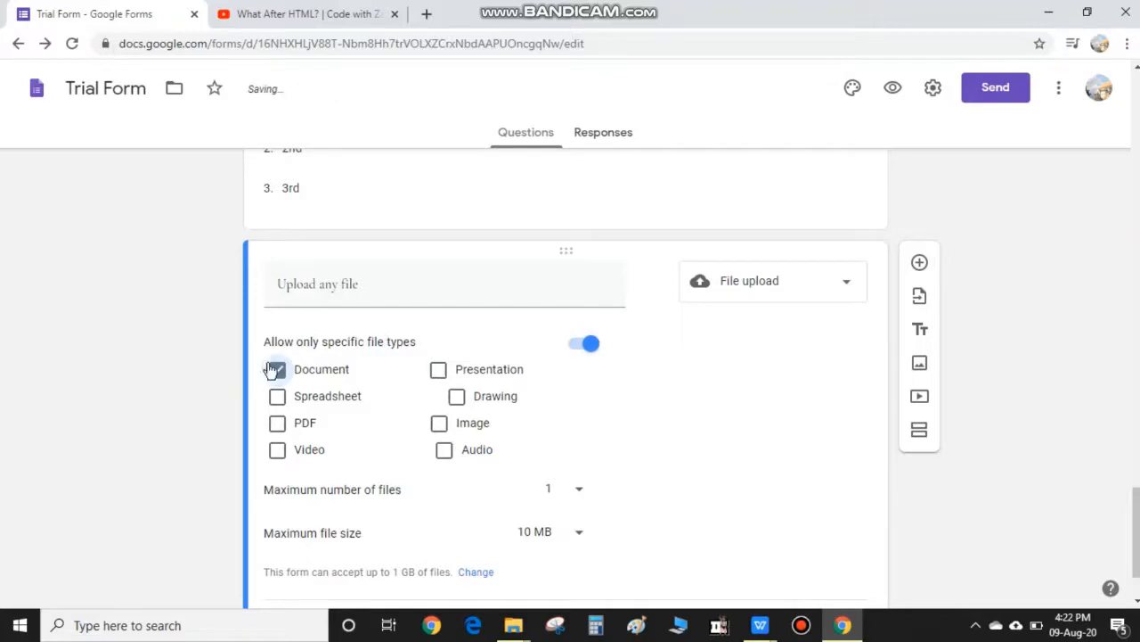
{"action": "left_click", "coordinate": [284, 378]}
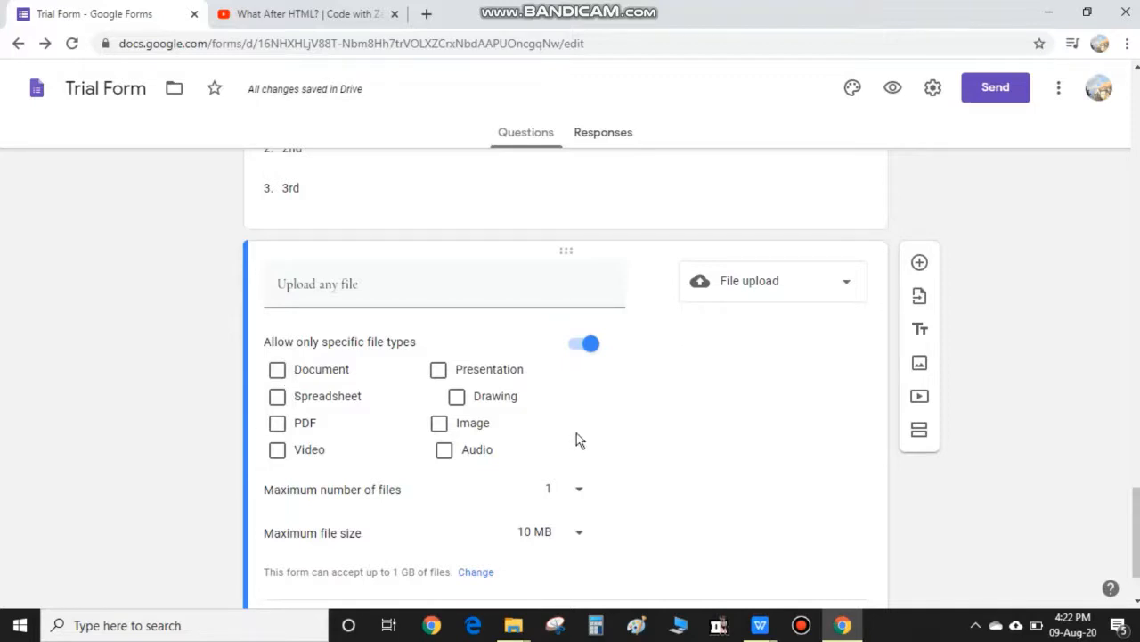
{"action": "left_click", "coordinate": [279, 374]}
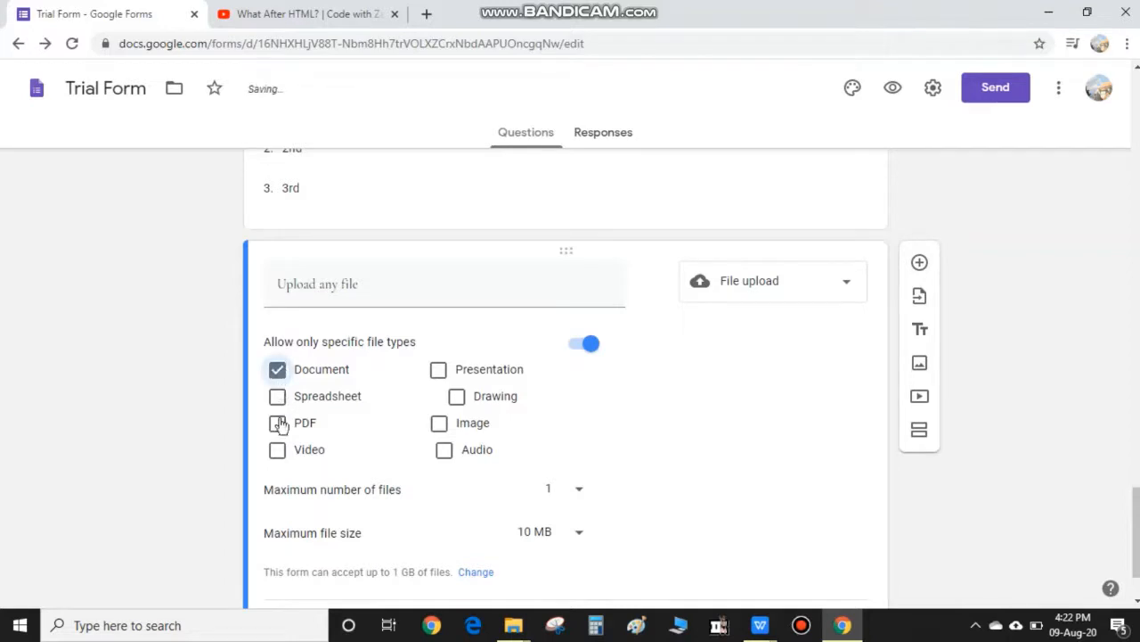
{"action": "left_click", "coordinate": [278, 424]}
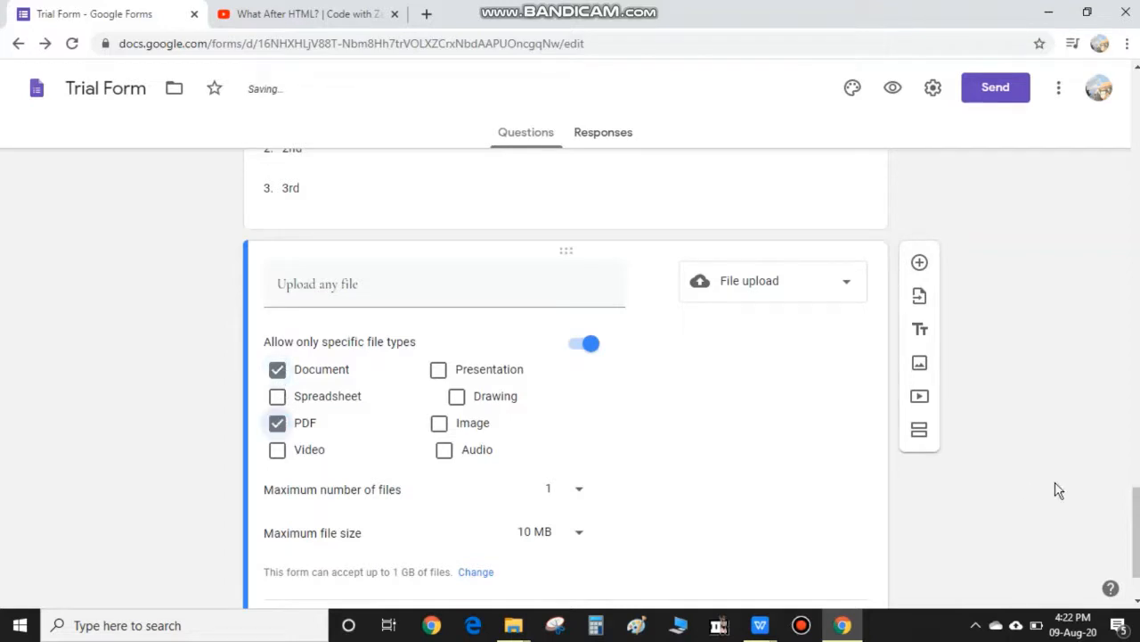
Limit uploads to 1 file of at most 1 MB, make it required, and add another question.
{"action": "left_click", "coordinate": [579, 493]}
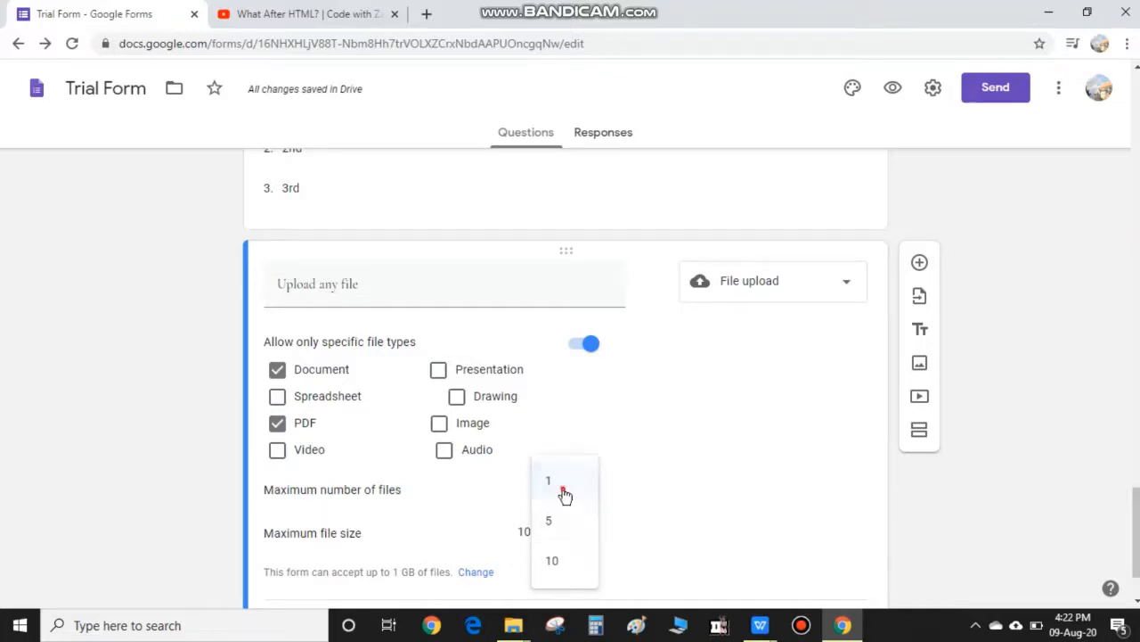
{"action": "left_click", "coordinate": [563, 487]}
{"action": "left_click", "coordinate": [552, 535]}
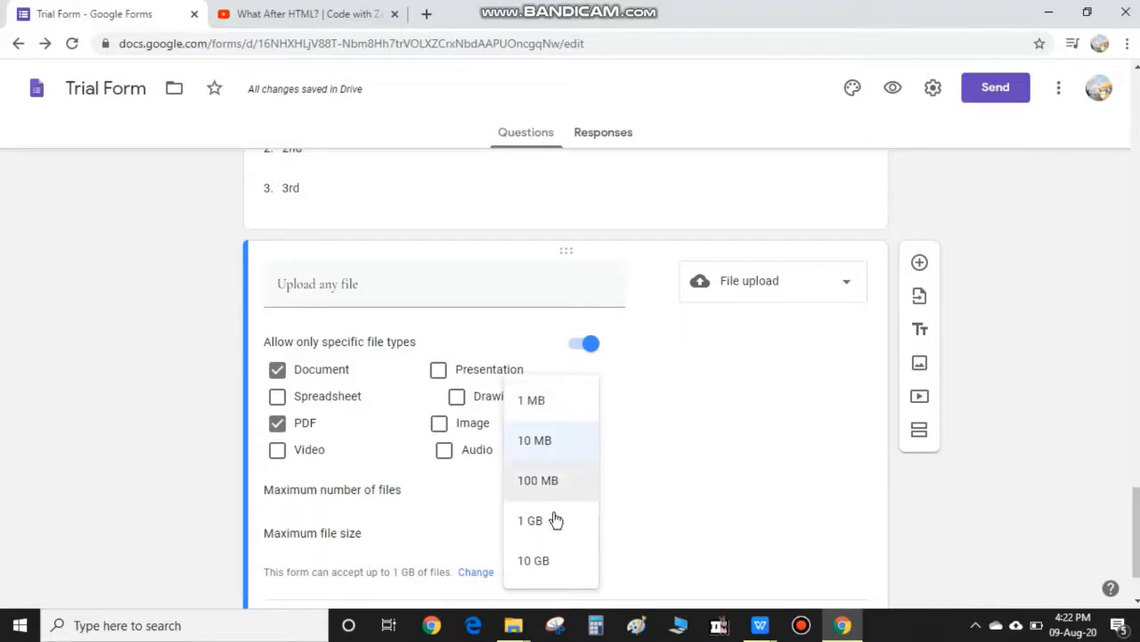
{"action": "left_click", "coordinate": [617, 560]}
{"action": "scroll", "coordinate": [617, 559], "scroll_direction": "down", "scroll_amount": 2}
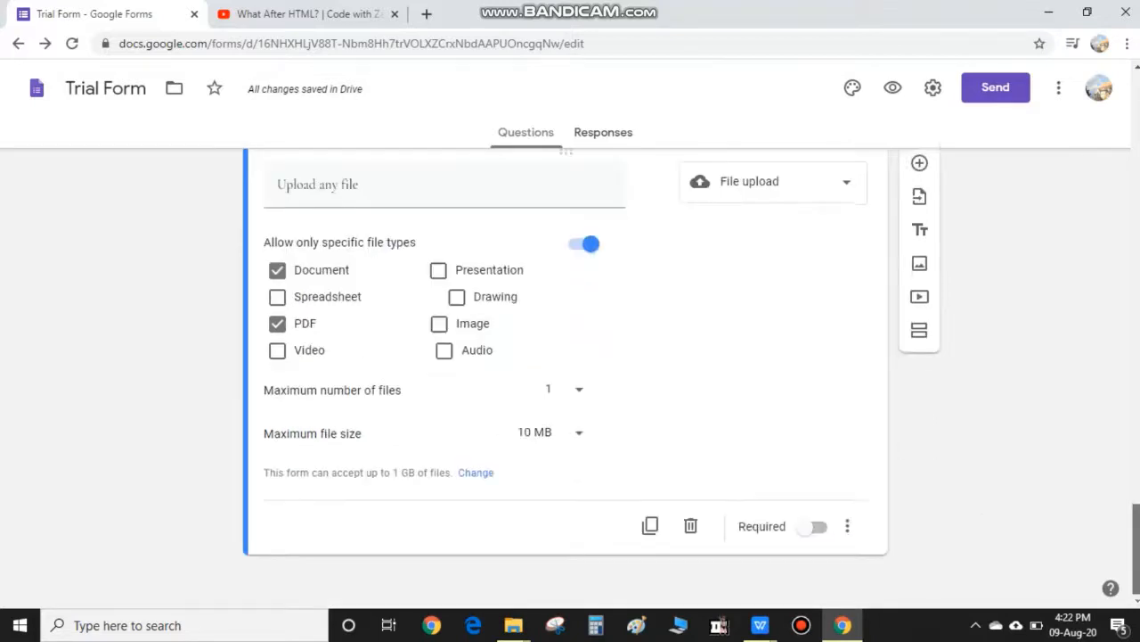
{"action": "left_click", "coordinate": [555, 435]}
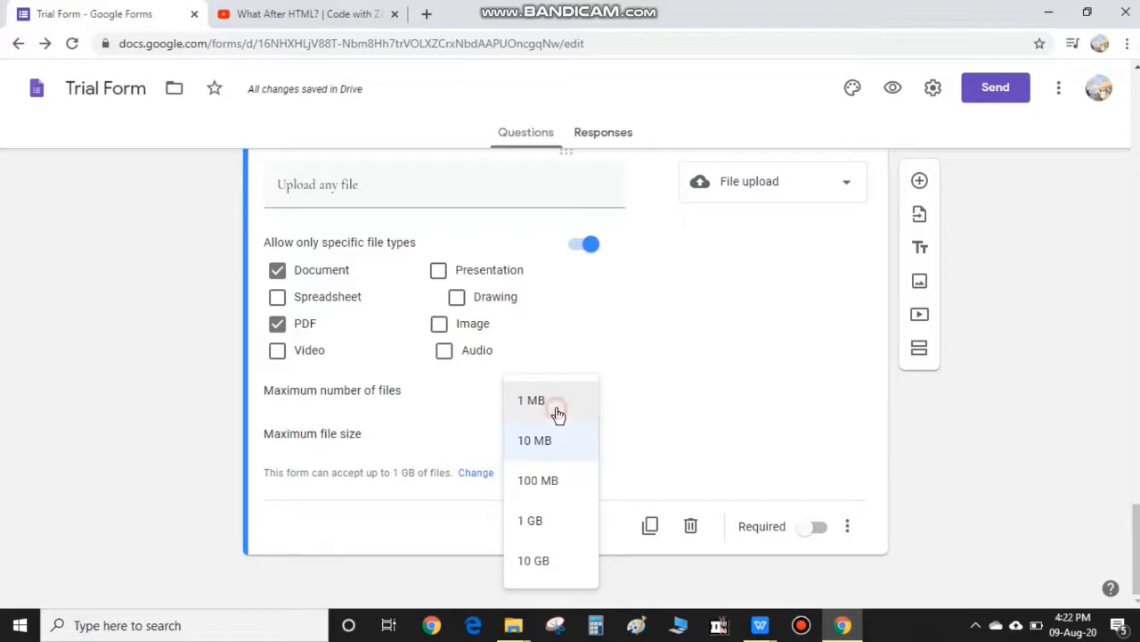
{"action": "left_click", "coordinate": [557, 411]}
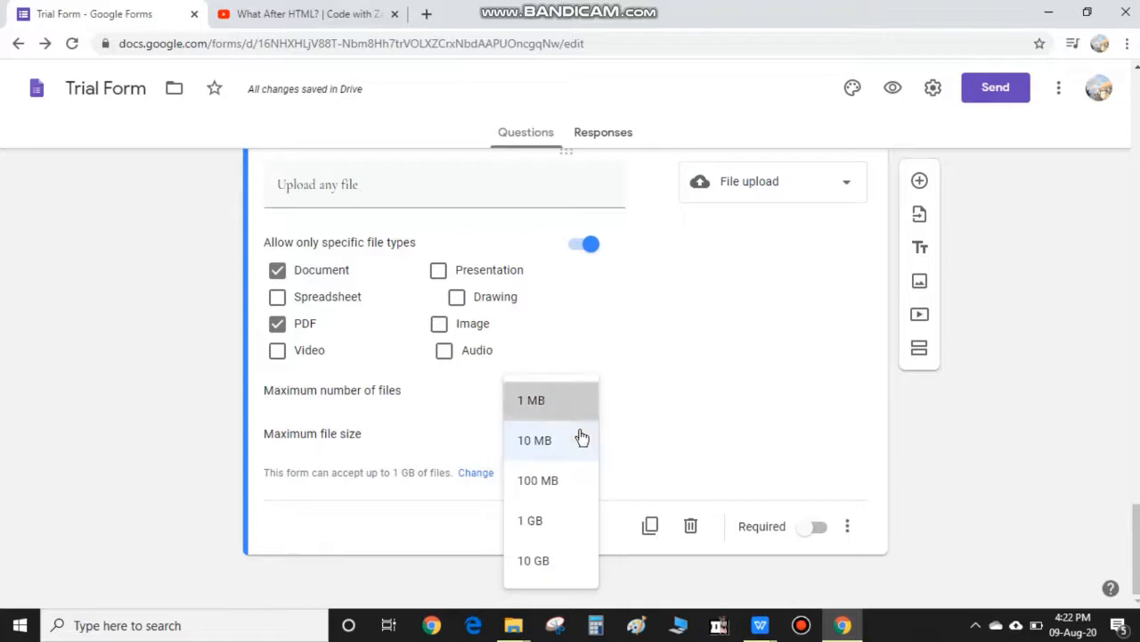
{"action": "left_click", "coordinate": [815, 528]}
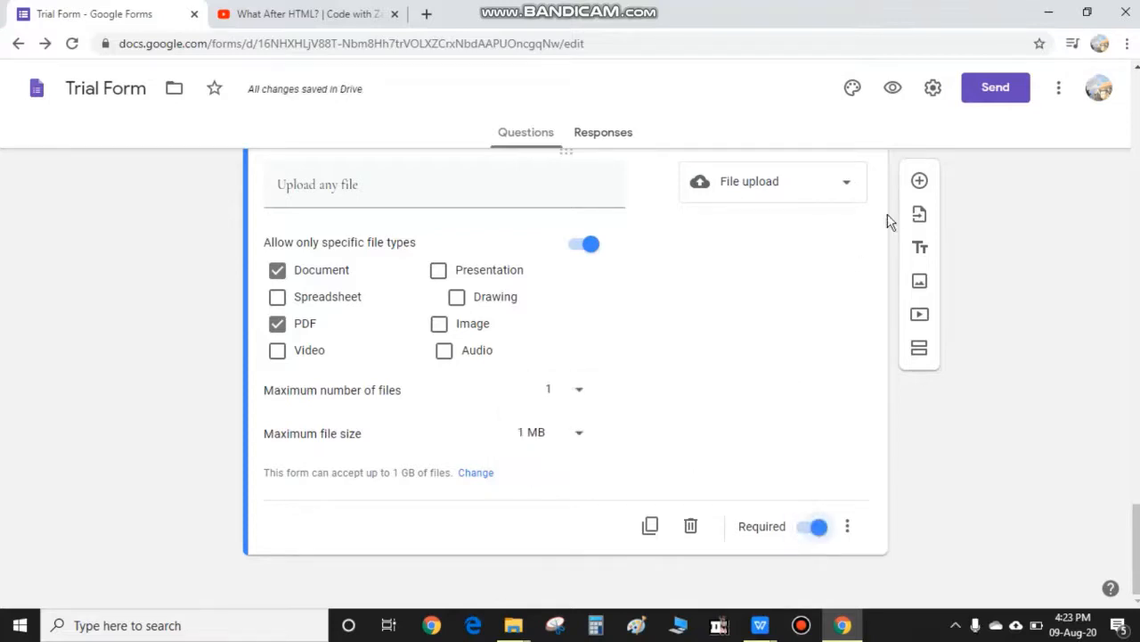
{"action": "left_click", "coordinate": [919, 182]}
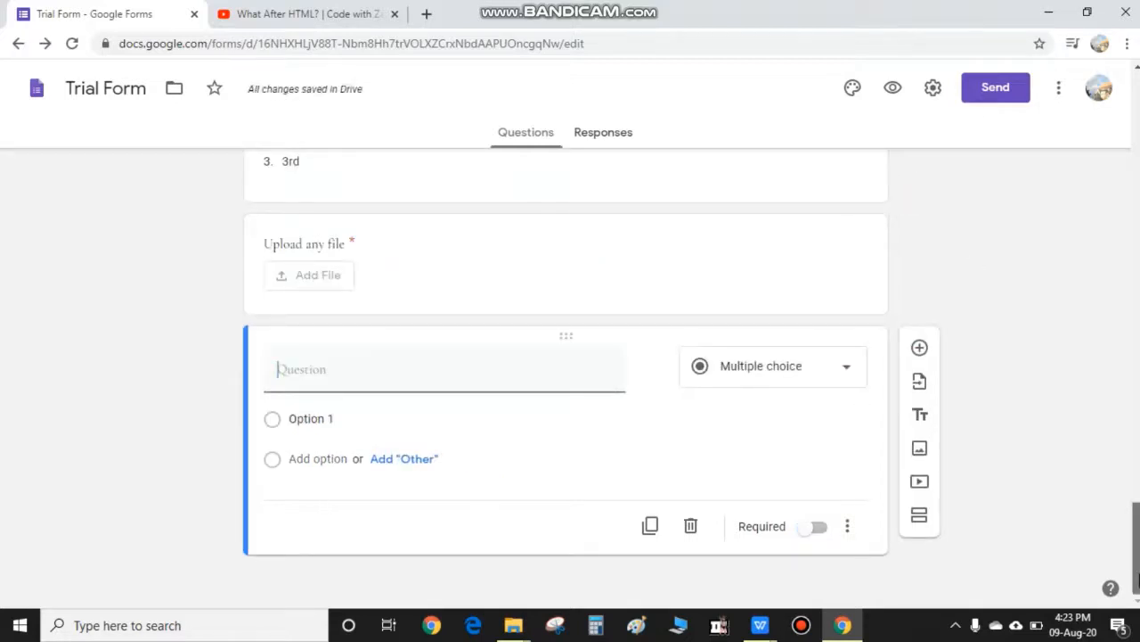
Turn the question into a linear scale running from 1 to 10.
{"action": "left_click", "coordinate": [815, 379]}
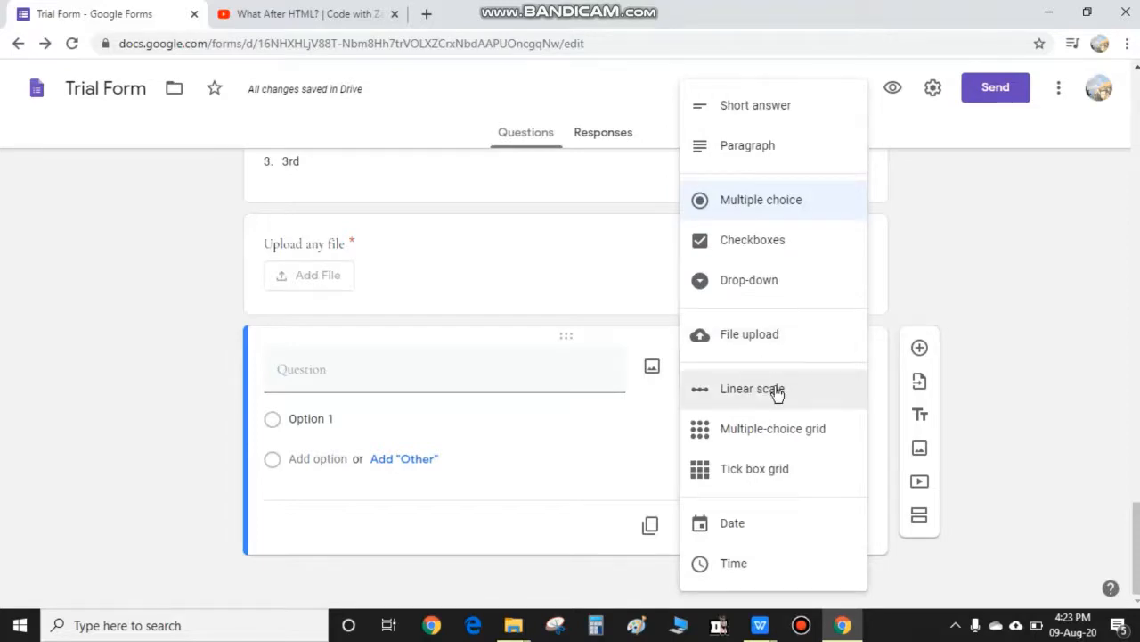
{"action": "left_click", "coordinate": [775, 390]}
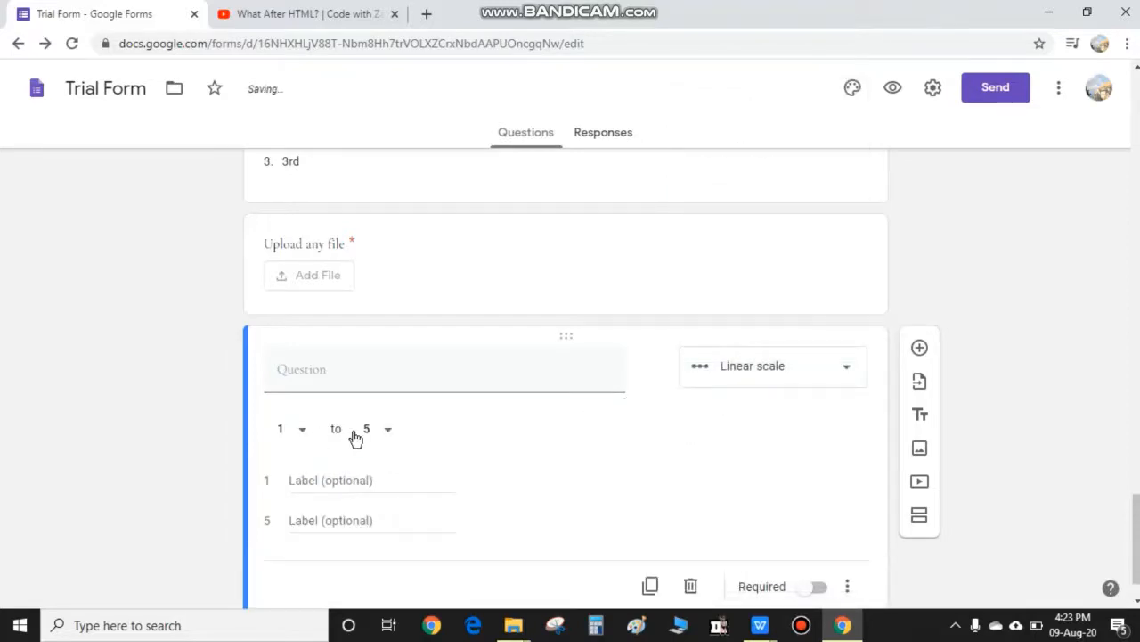
{"action": "left_click", "coordinate": [317, 433]}
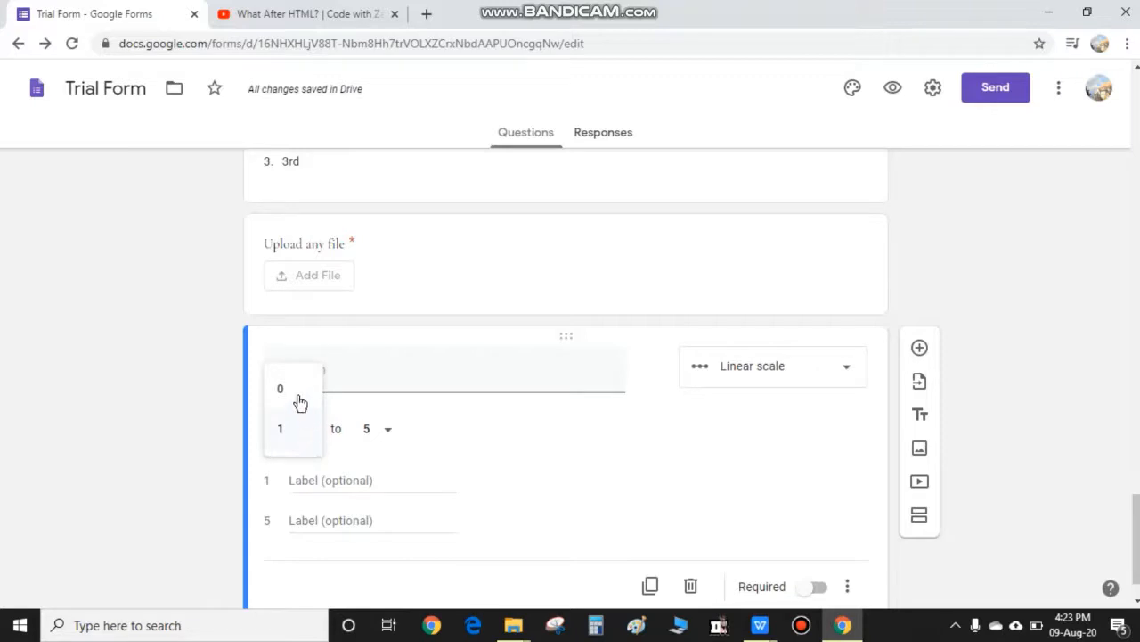
{"action": "left_click", "coordinate": [298, 397]}
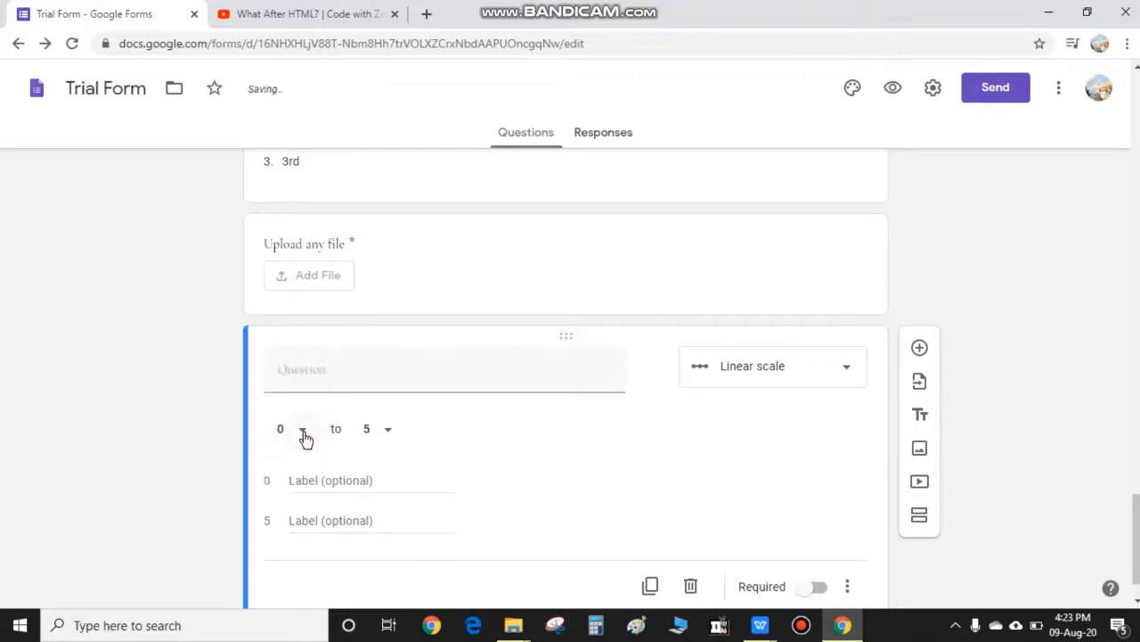
{"action": "left_click", "coordinate": [306, 437]}
{"action": "left_click", "coordinate": [294, 465]}
{"action": "left_click", "coordinate": [393, 429]}
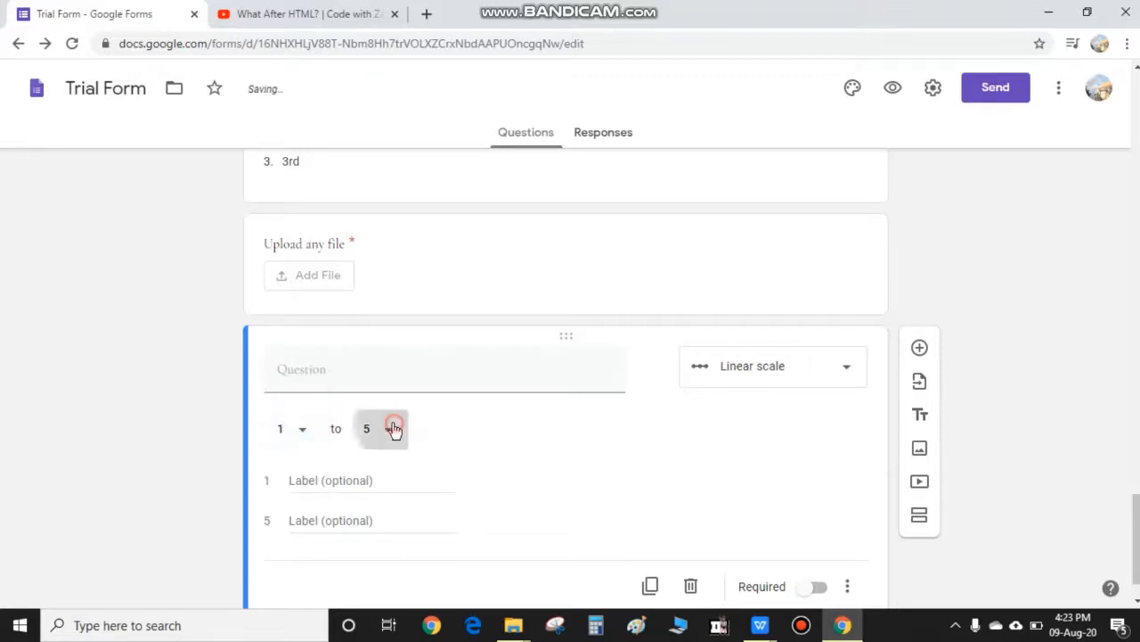
{"action": "left_click", "coordinate": [384, 568]}
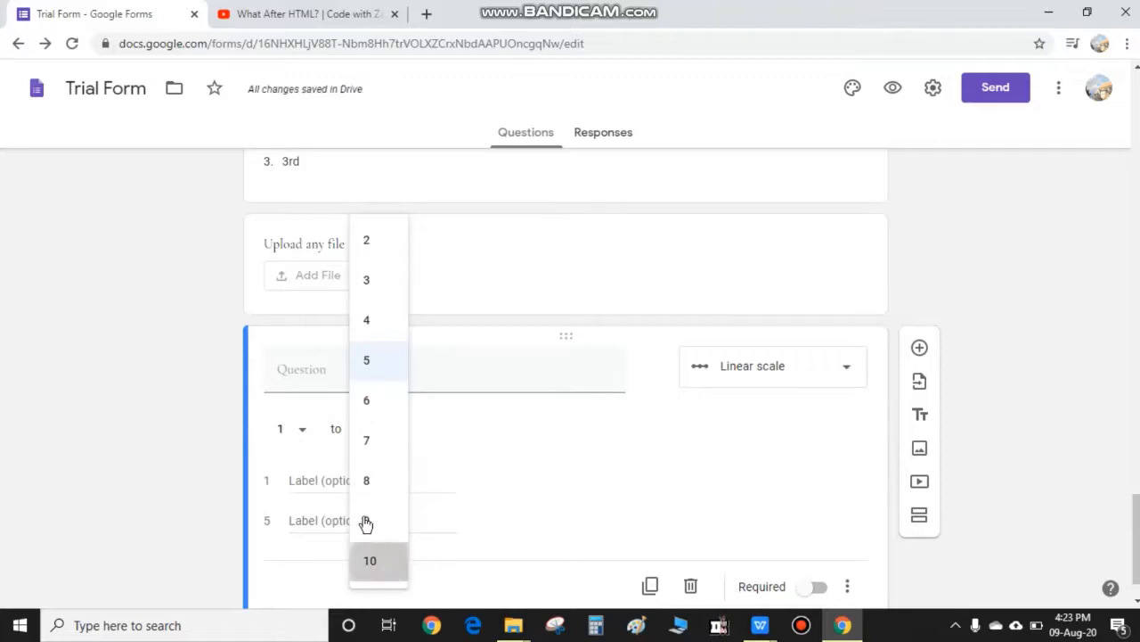
Label the scale ends 'Good' for 1 and 'Excellent' for 10.
{"action": "left_click", "coordinate": [348, 482]}
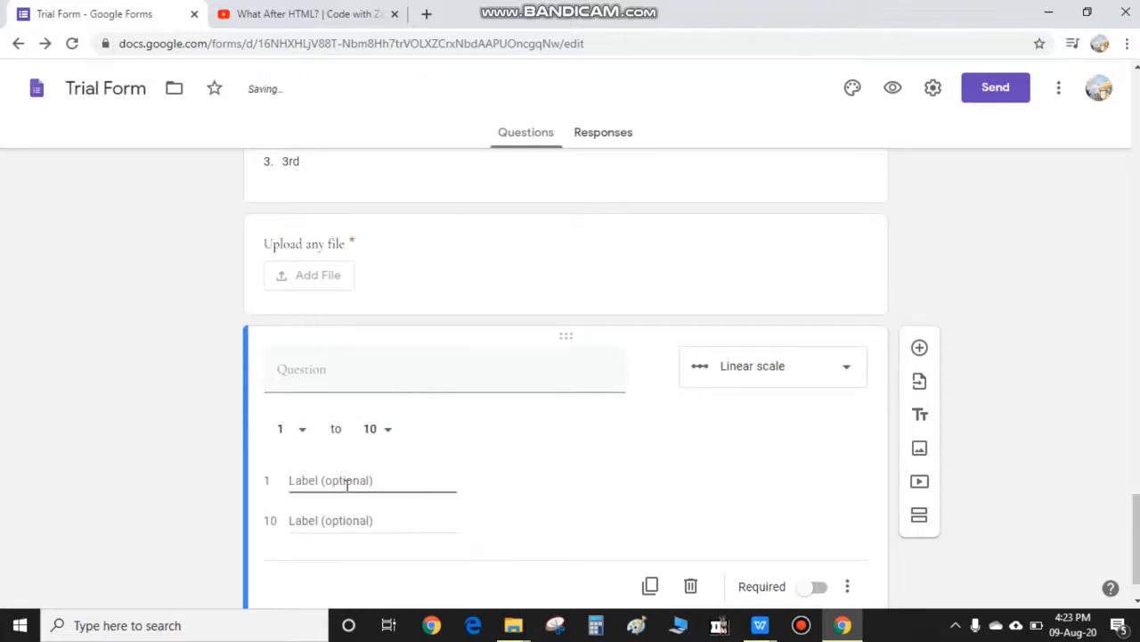
{"action": "type", "text": "W"}
{"action": "key", "text": "BackSpace"}
{"action": "type", "text": "Good"}
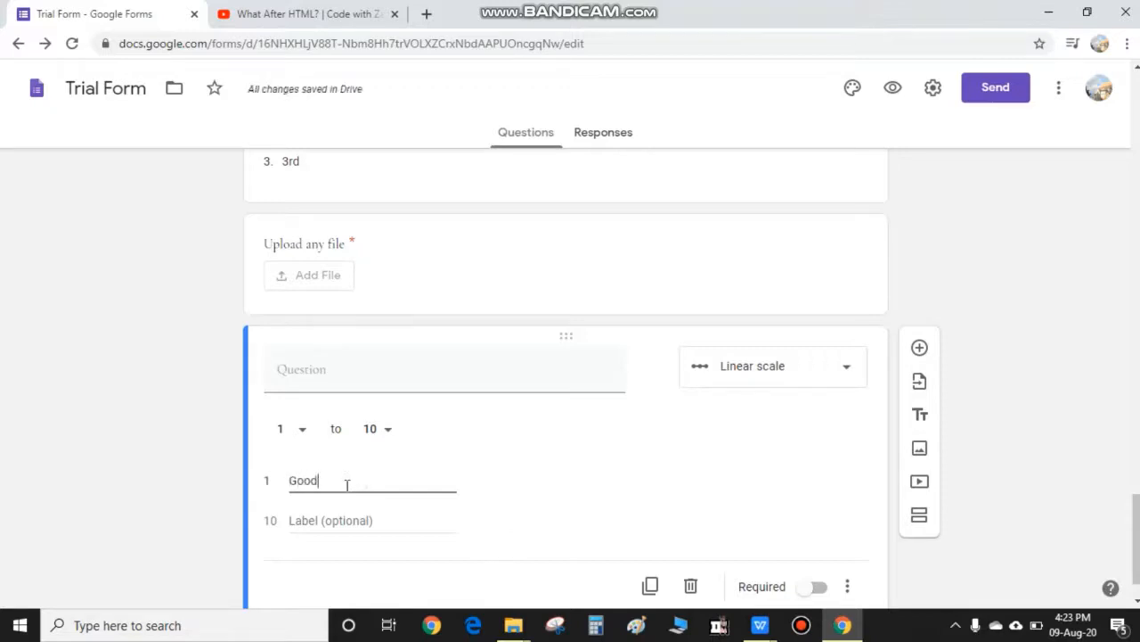
{"action": "left_click", "coordinate": [323, 520]}
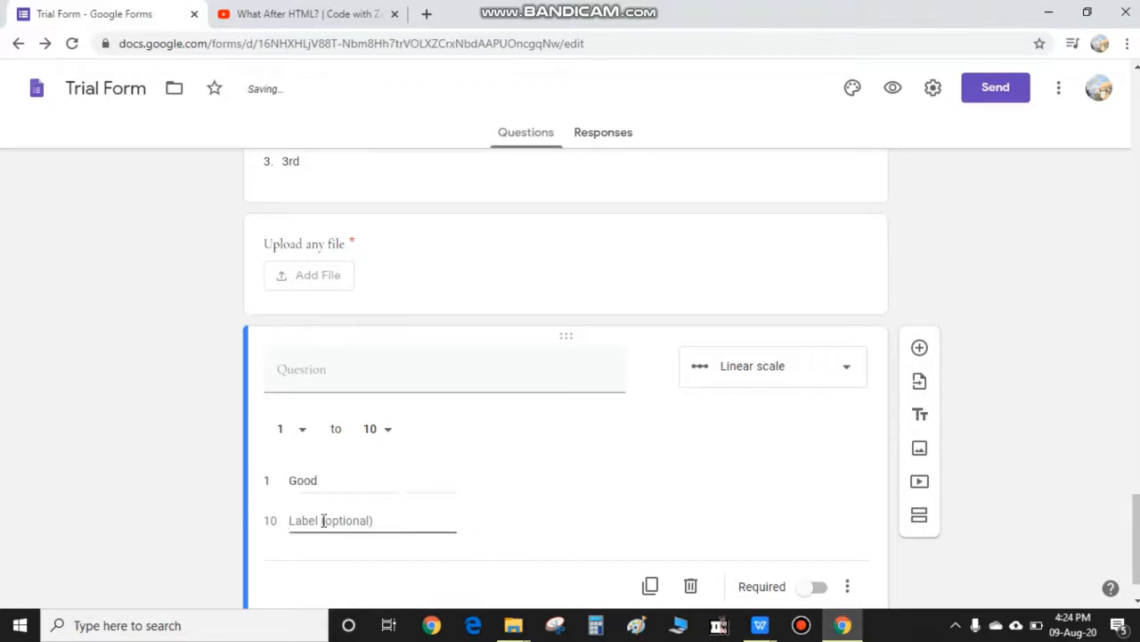
{"action": "type", "text": "Excellent"}
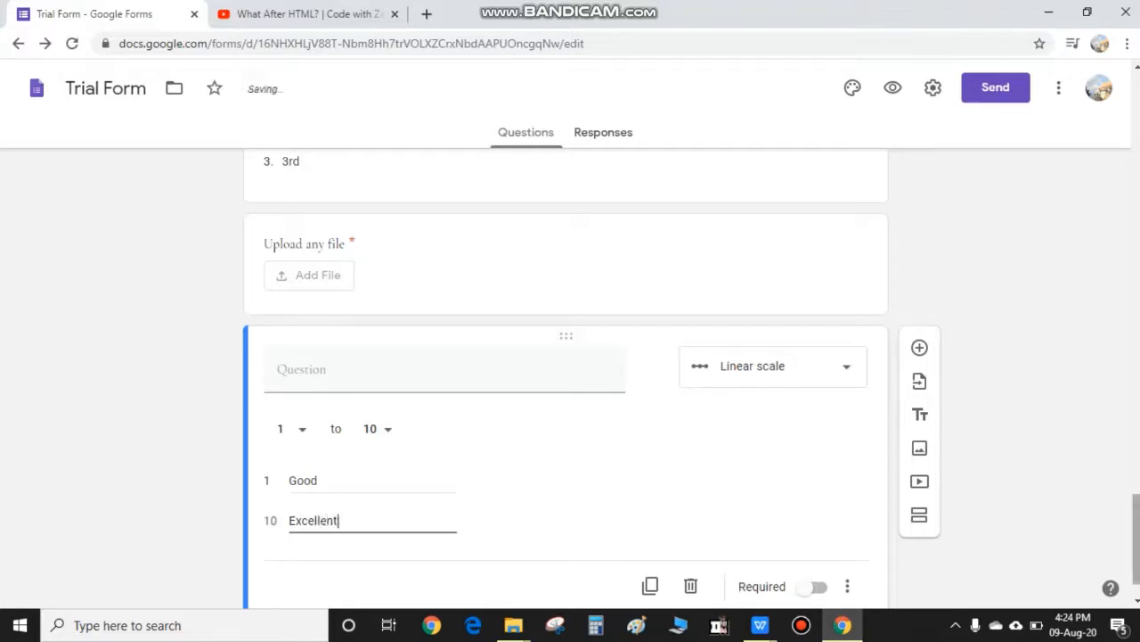
Mark the rating question required and add a blank question below it.
{"action": "scroll", "coordinate": [1136, 584], "scroll_direction": "down", "scroll_amount": 1}
{"action": "left_click", "coordinate": [811, 527]}
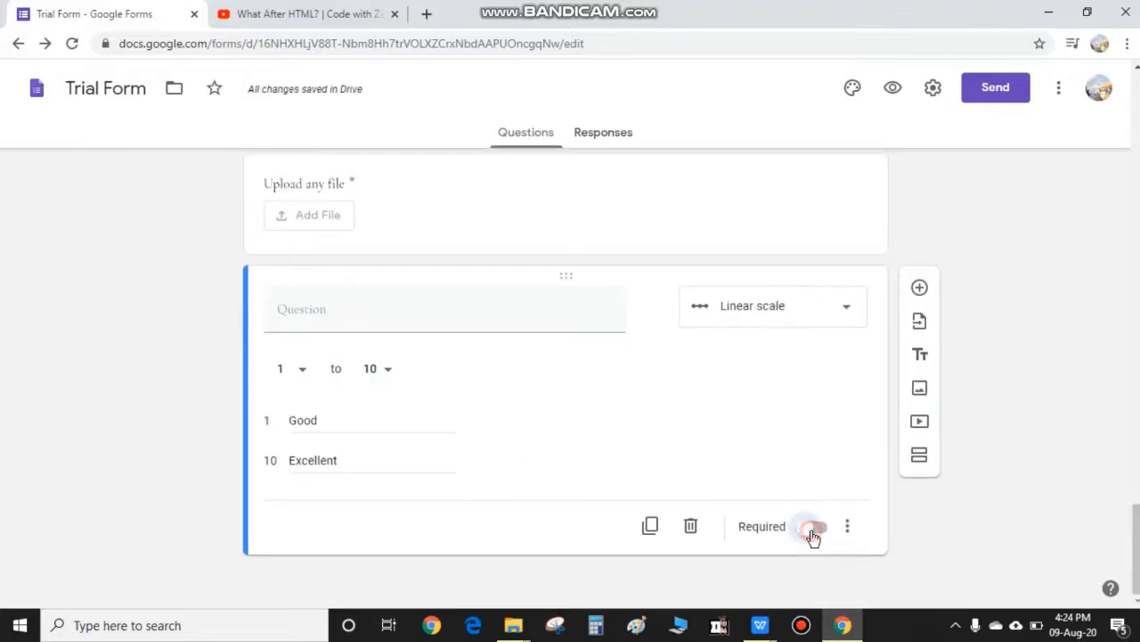
{"action": "left_click", "coordinate": [920, 290]}
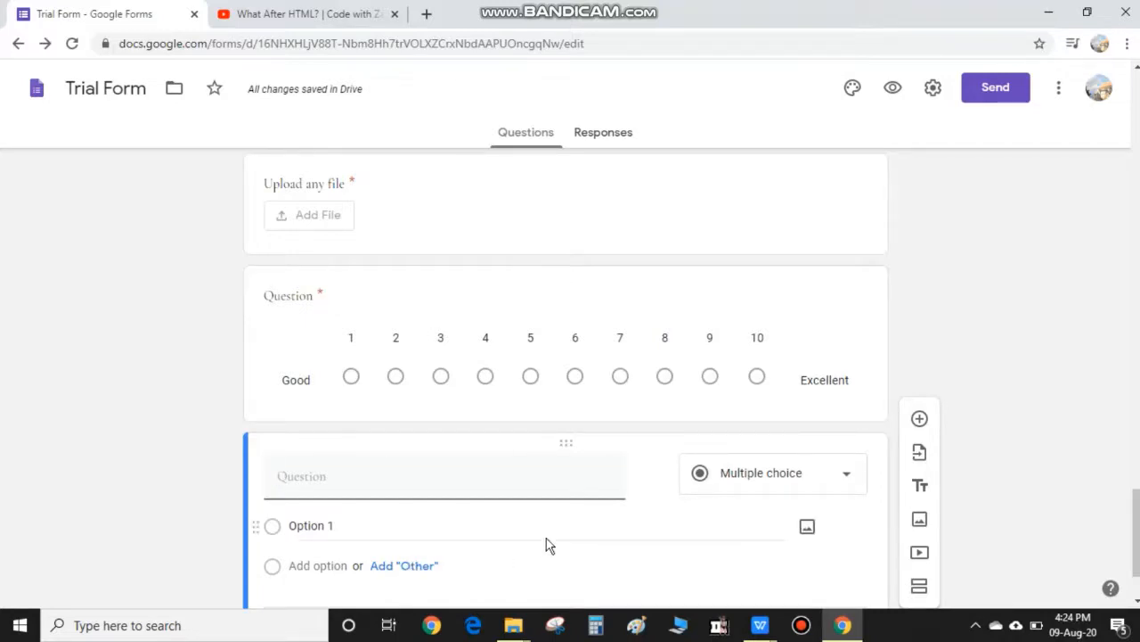
{"action": "scroll", "coordinate": [1071, 505], "scroll_direction": "down", "scroll_amount": 2}
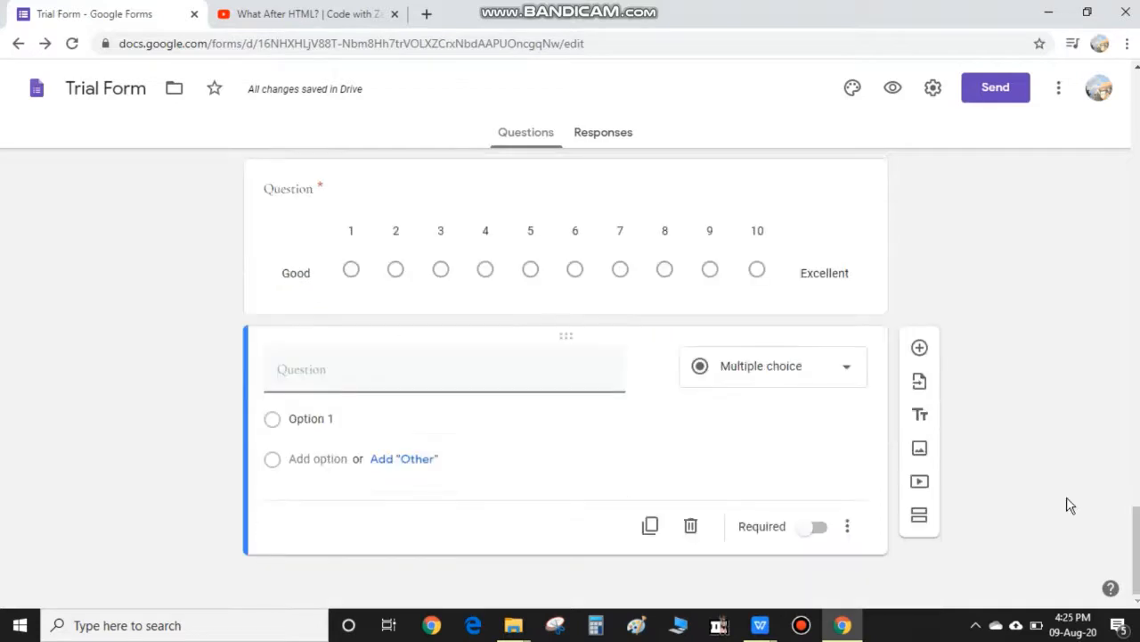
Make the question a multiple-choice grid with the row 'Are you a man?'.
{"action": "left_click", "coordinate": [820, 372]}
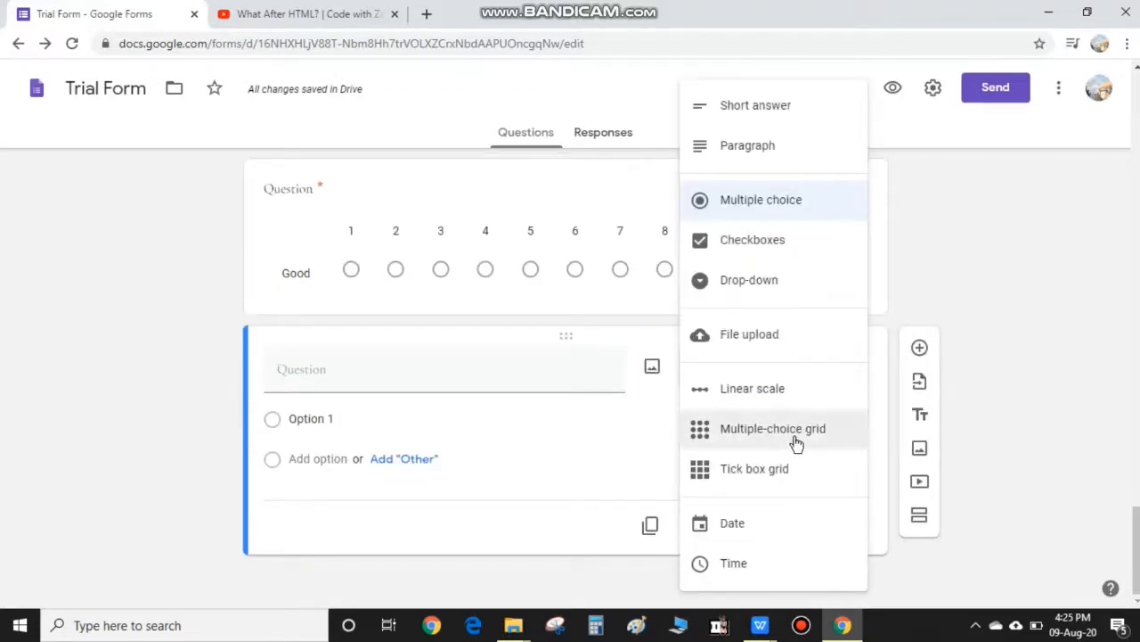
{"action": "left_click", "coordinate": [796, 432]}
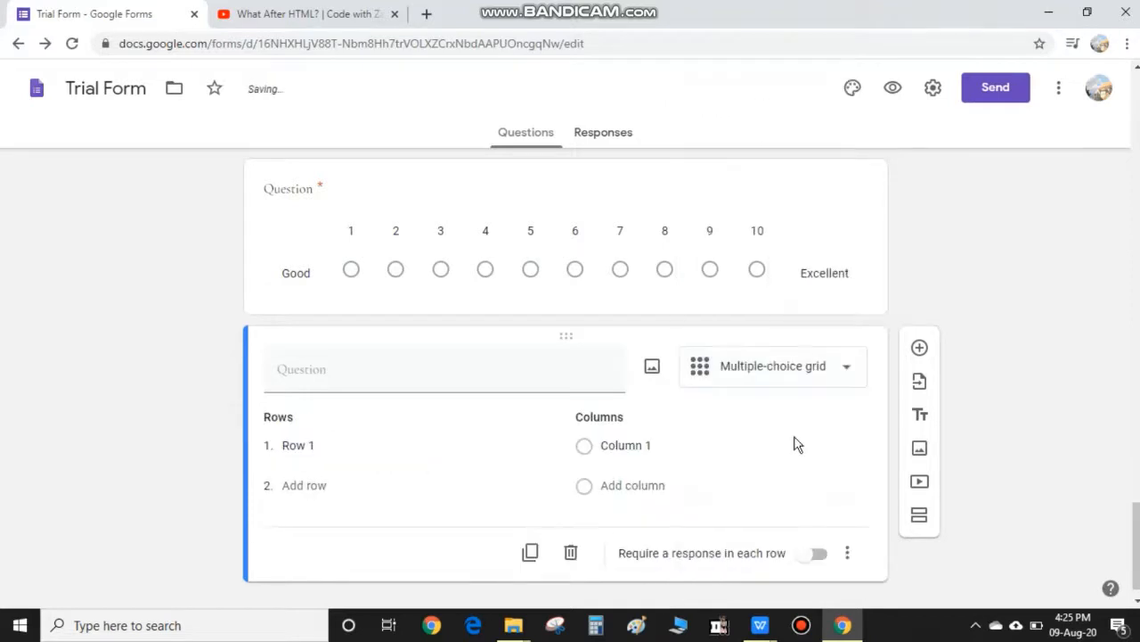
{"action": "left_click", "coordinate": [320, 446]}
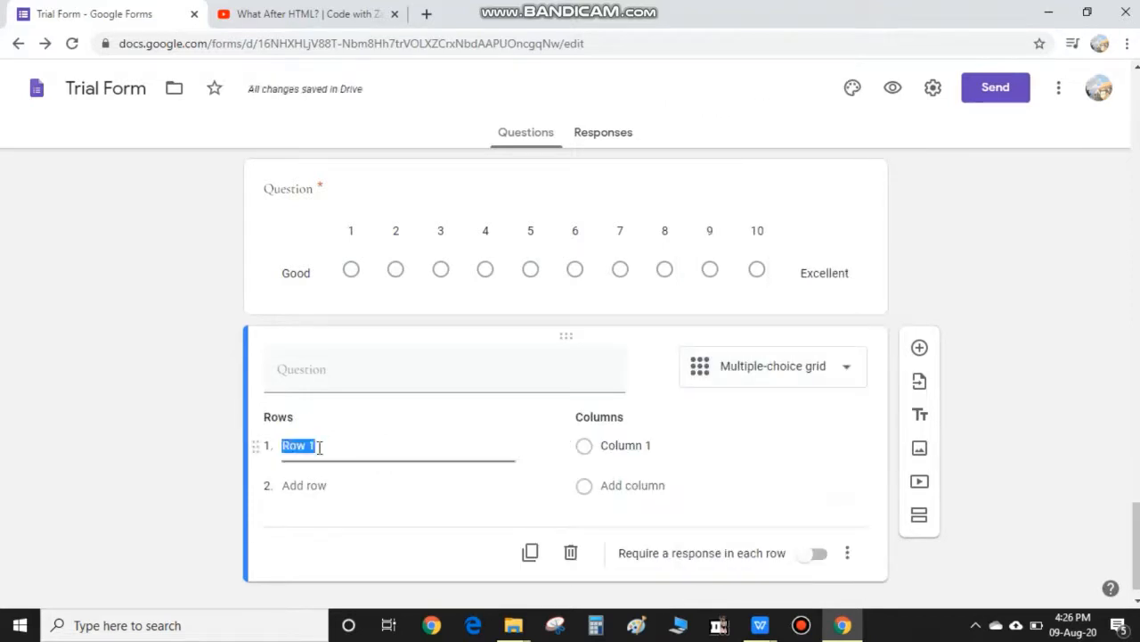
{"action": "type", "text": "Are you a man?"}
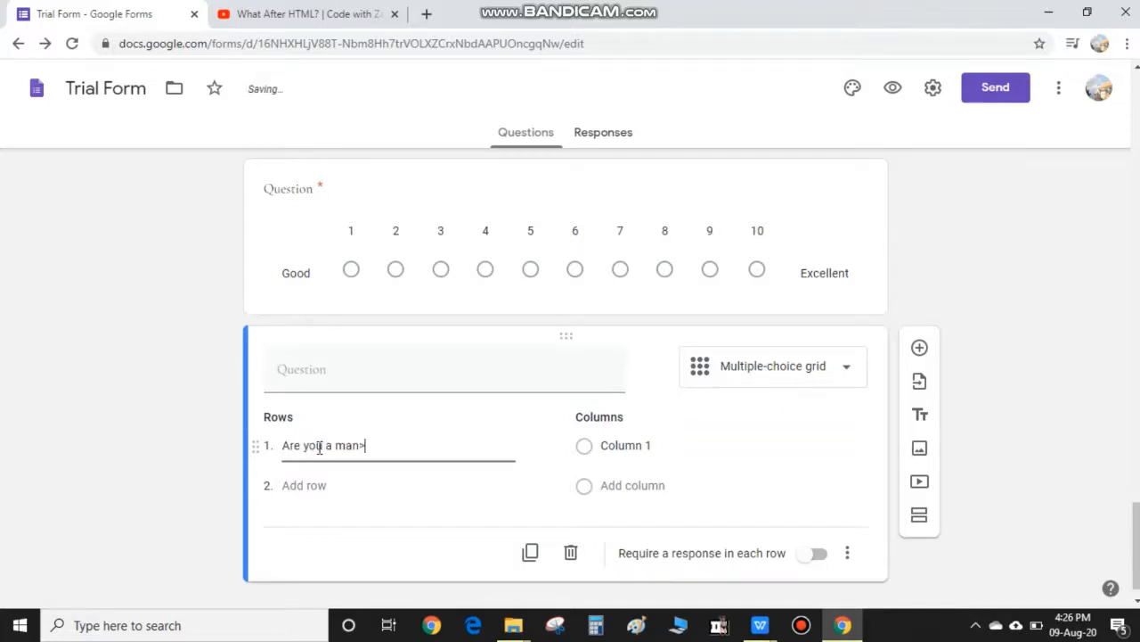
Set the grid columns to Yes and No, then add a new question.
{"action": "left_click", "coordinate": [639, 445]}
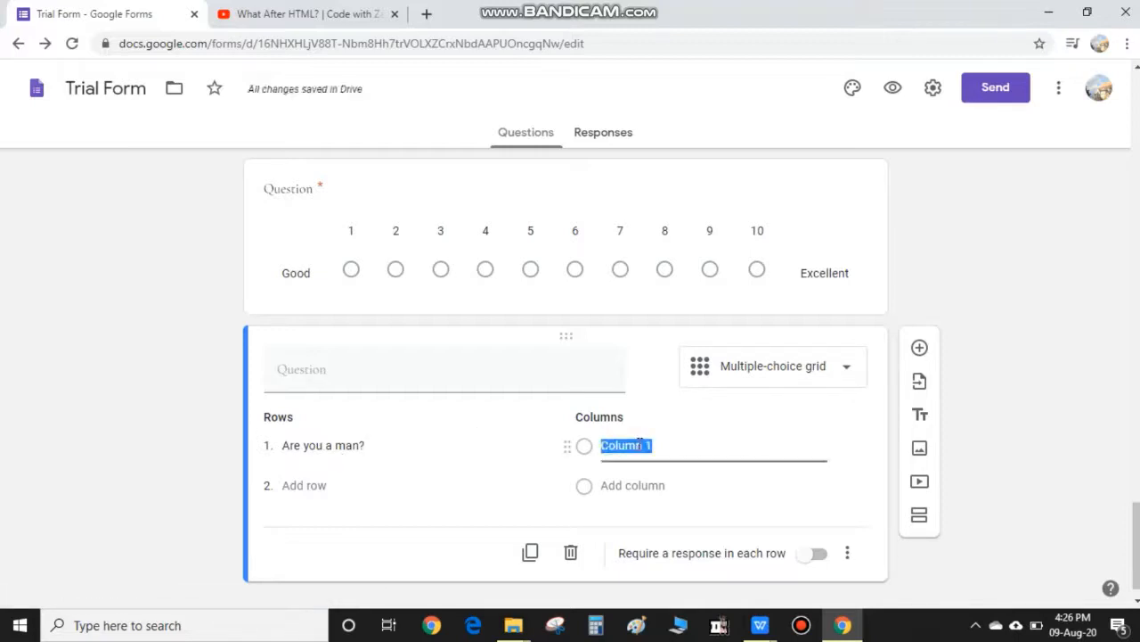
{"action": "key", "text": "BackSpace"}
{"action": "type", "text": "Yes"}
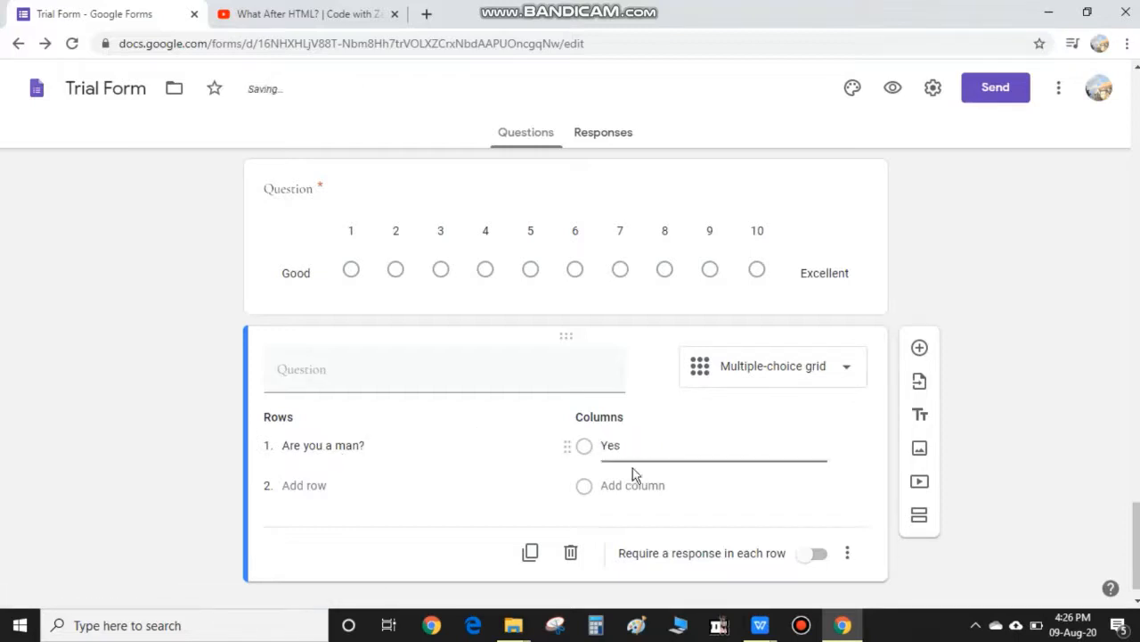
{"action": "left_click", "coordinate": [626, 485]}
{"action": "type", "text": "No"}
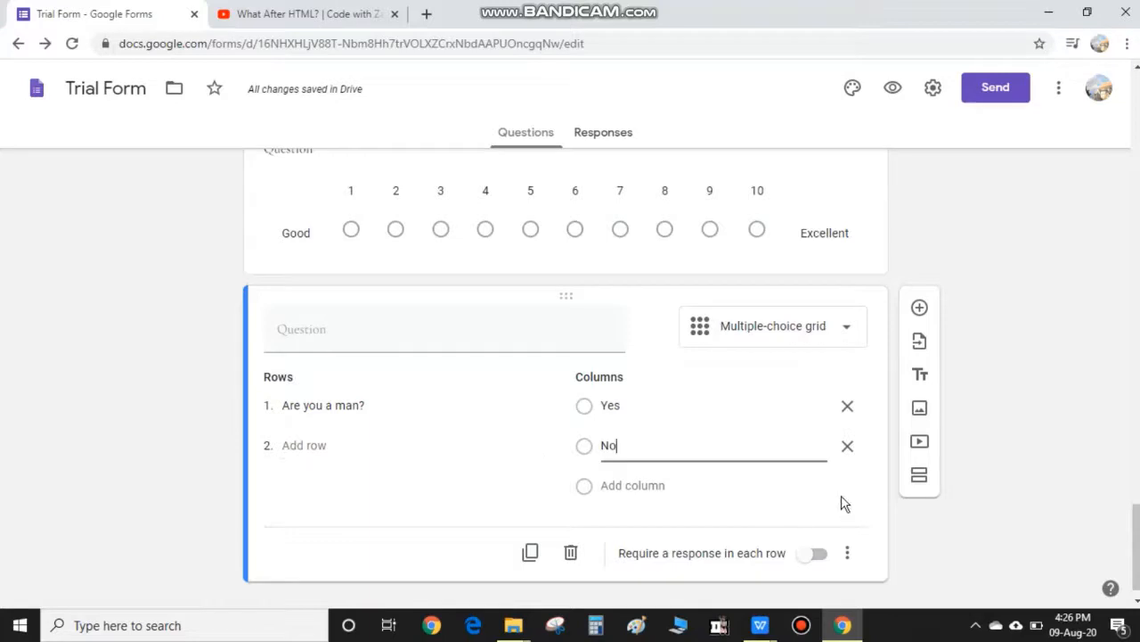
{"action": "left_click", "coordinate": [921, 306]}
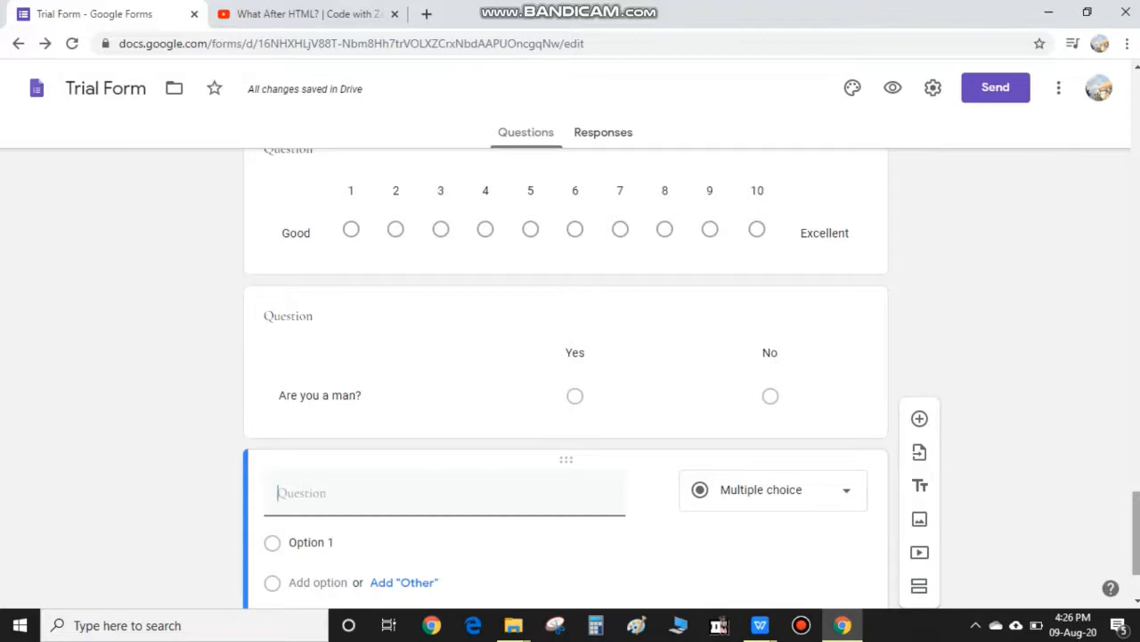
{"action": "scroll", "coordinate": [1071, 518], "scroll_direction": "down", "scroll_amount": 2}
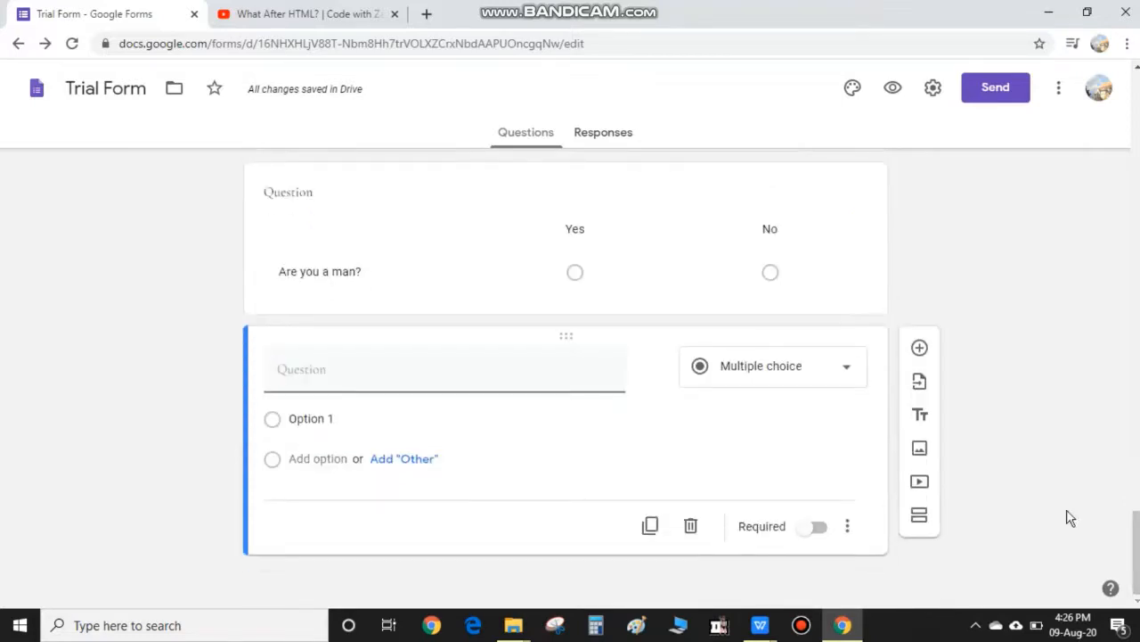
Make the question a tick box grid with the row 'Are you a man?'.
{"action": "scroll", "coordinate": [1071, 518], "scroll_direction": "up", "scroll_amount": 1}
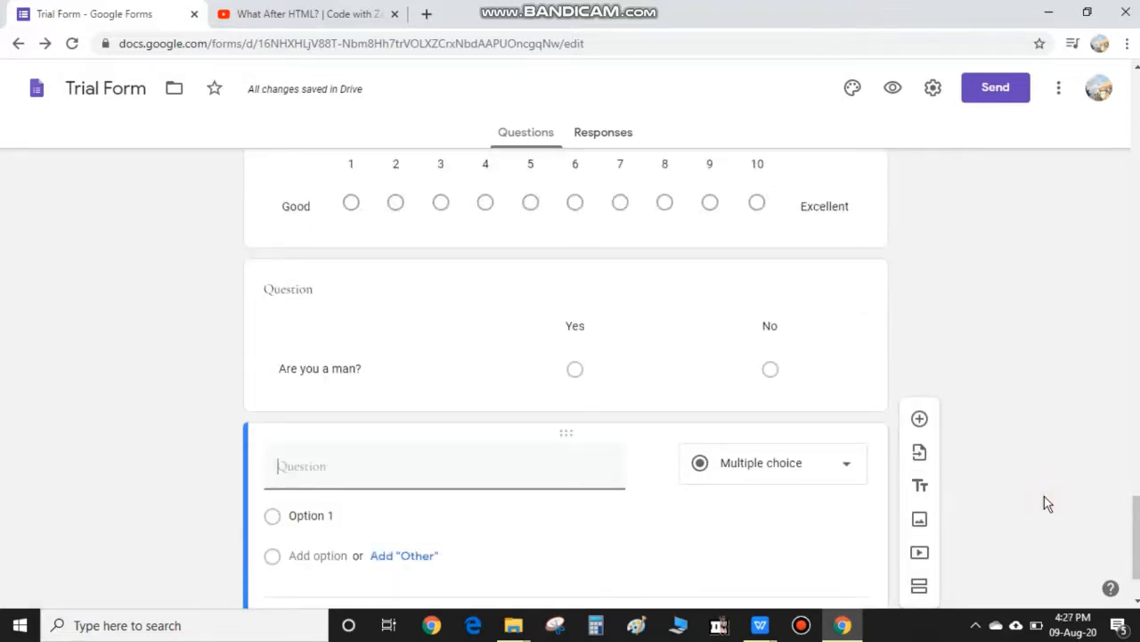
{"action": "left_click", "coordinate": [773, 459]}
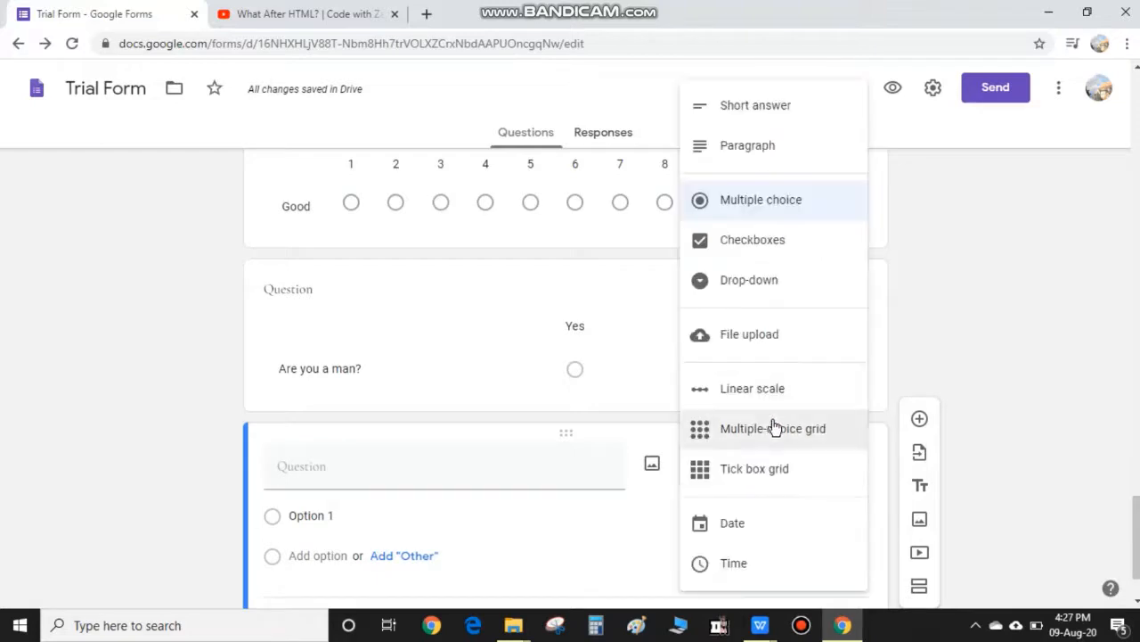
{"action": "left_click", "coordinate": [797, 472]}
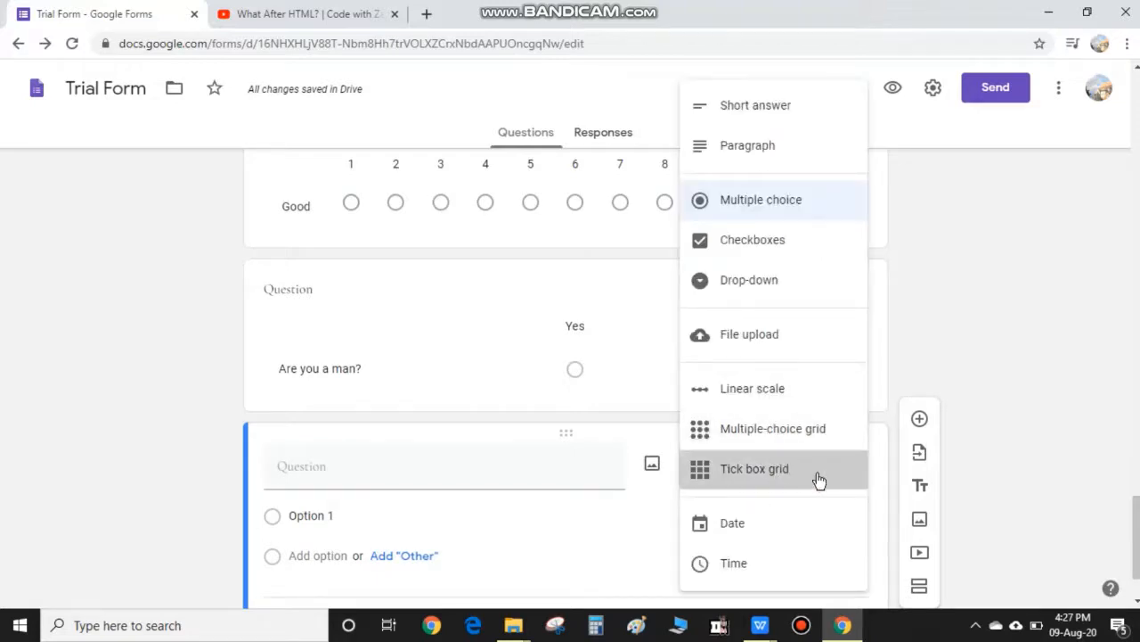
{"action": "scroll", "coordinate": [1136, 543], "scroll_direction": "down", "scroll_amount": 2}
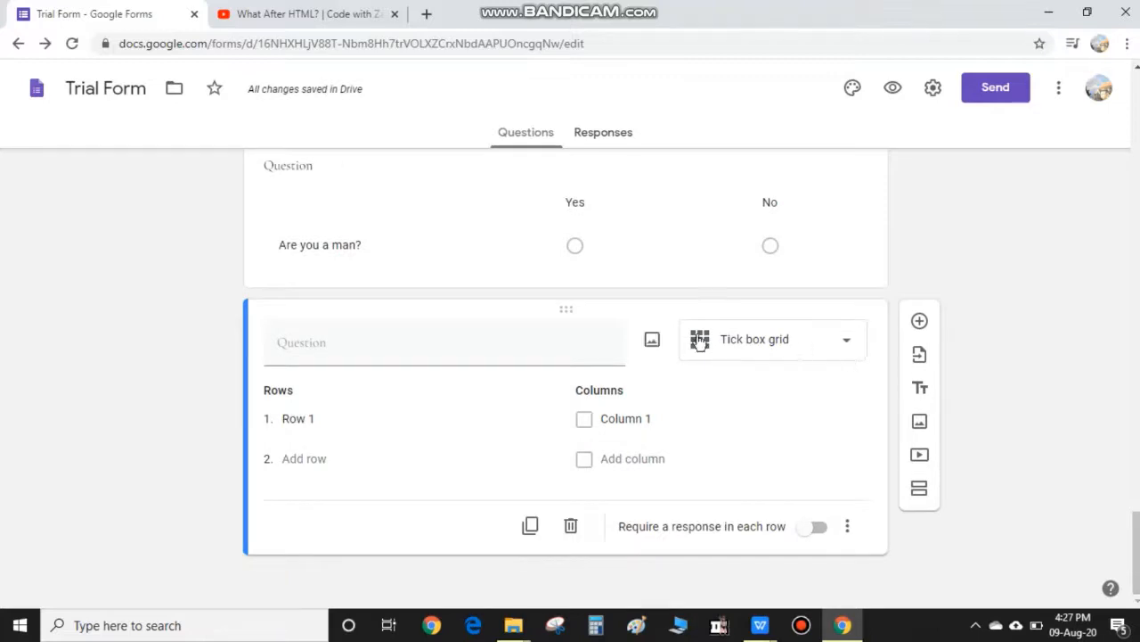
{"action": "left_click", "coordinate": [330, 419]}
{"action": "key", "text": "BackSpace"}
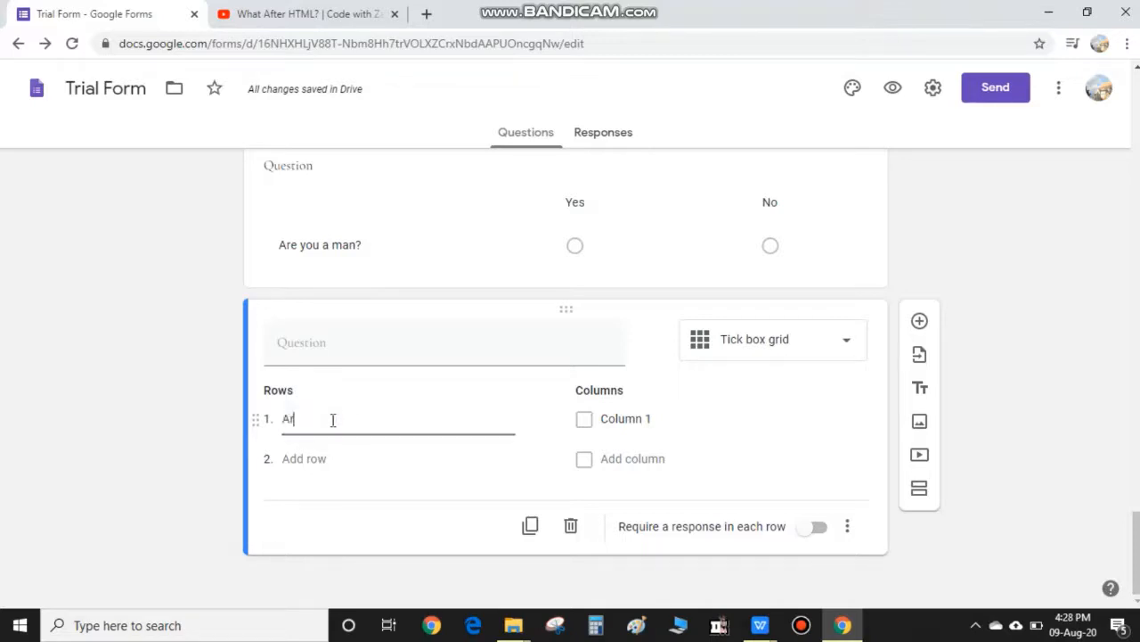
{"action": "type", "text": "Are you a"}
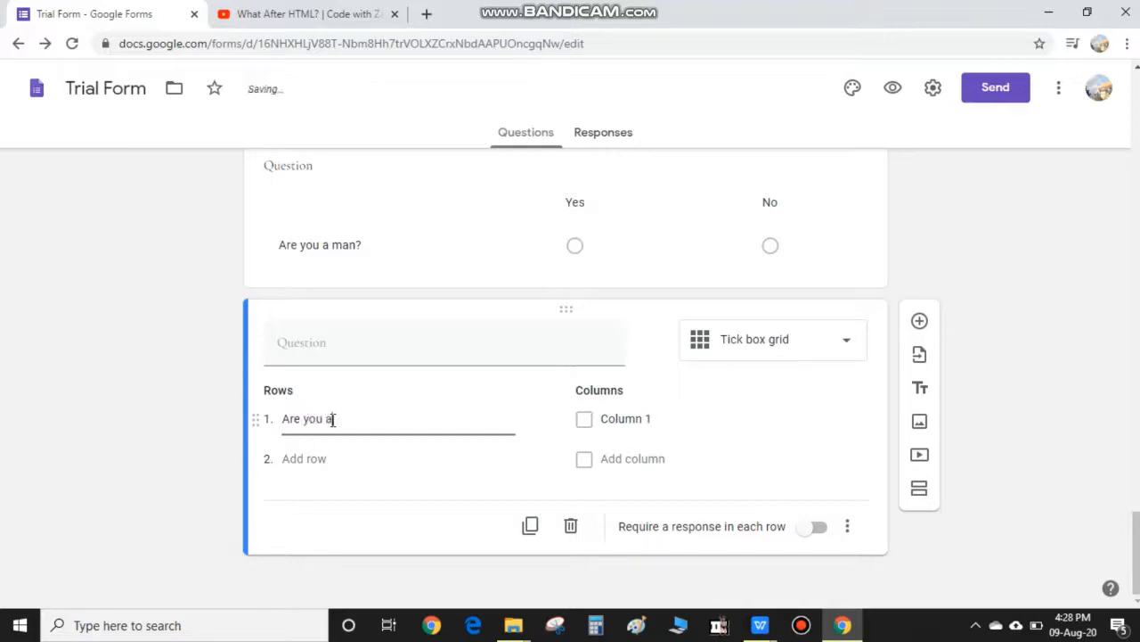
{"action": "type", "text": " man?"}
Give the tick box grid columns Yes and No, then add another question.
{"action": "left_click", "coordinate": [616, 417]}
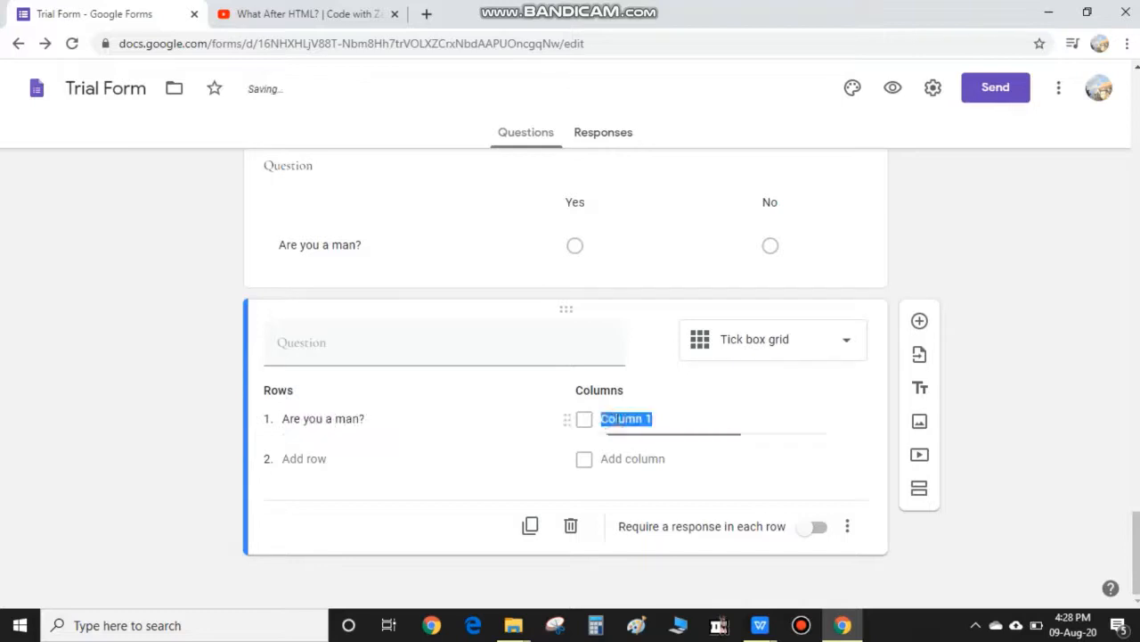
{"action": "type", "text": "Ye"}
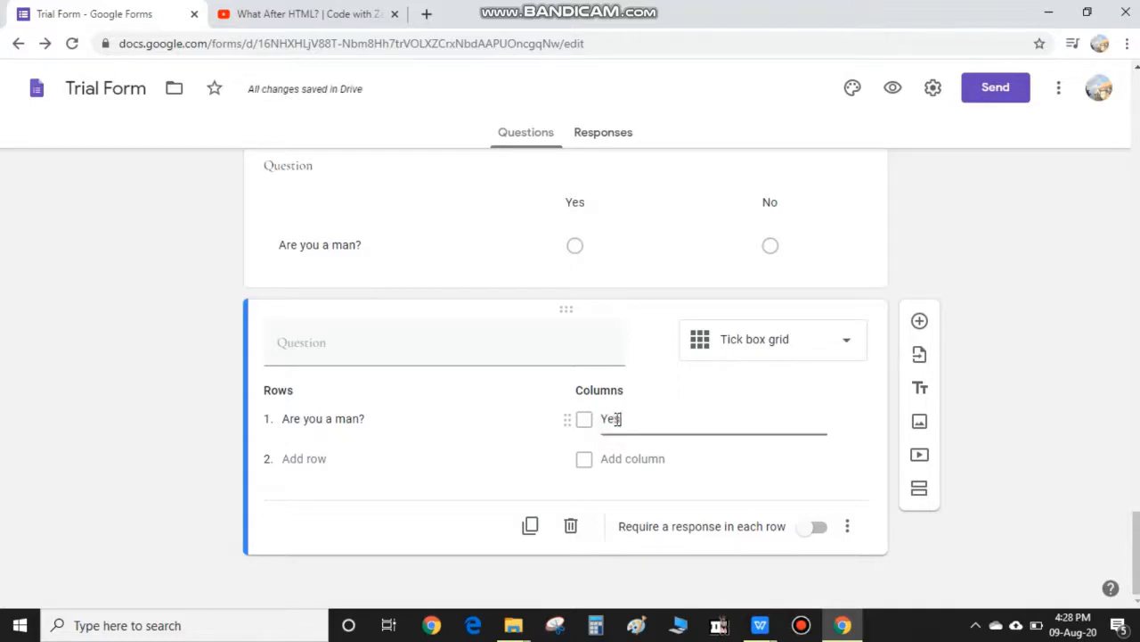
{"action": "type", "text": "s"}
{"action": "left_click", "coordinate": [624, 458]}
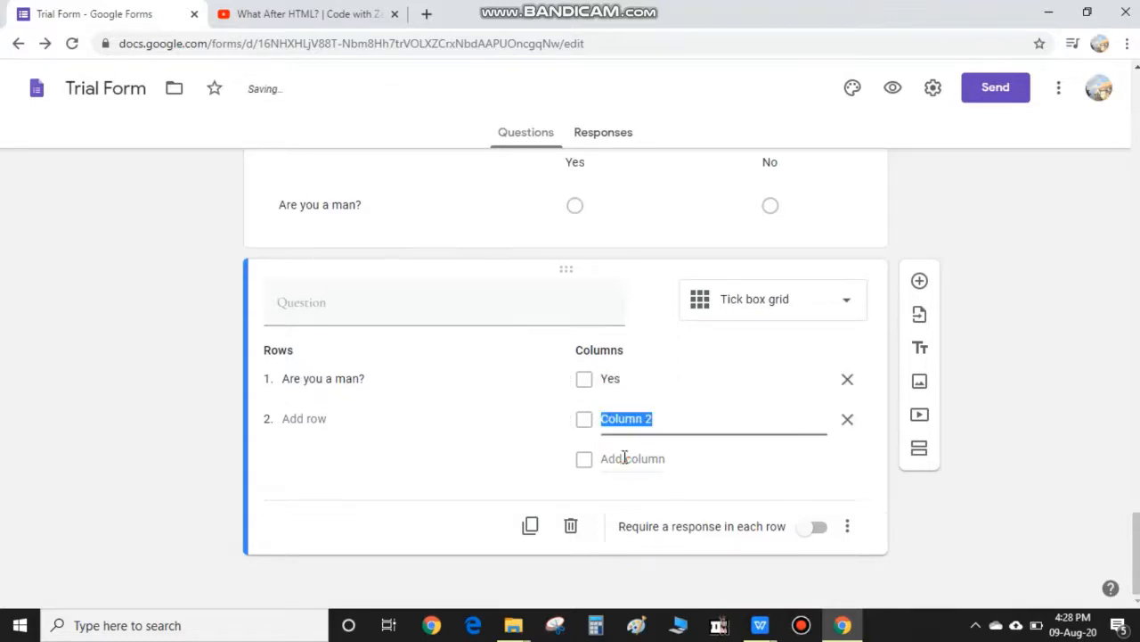
{"action": "type", "text": "No"}
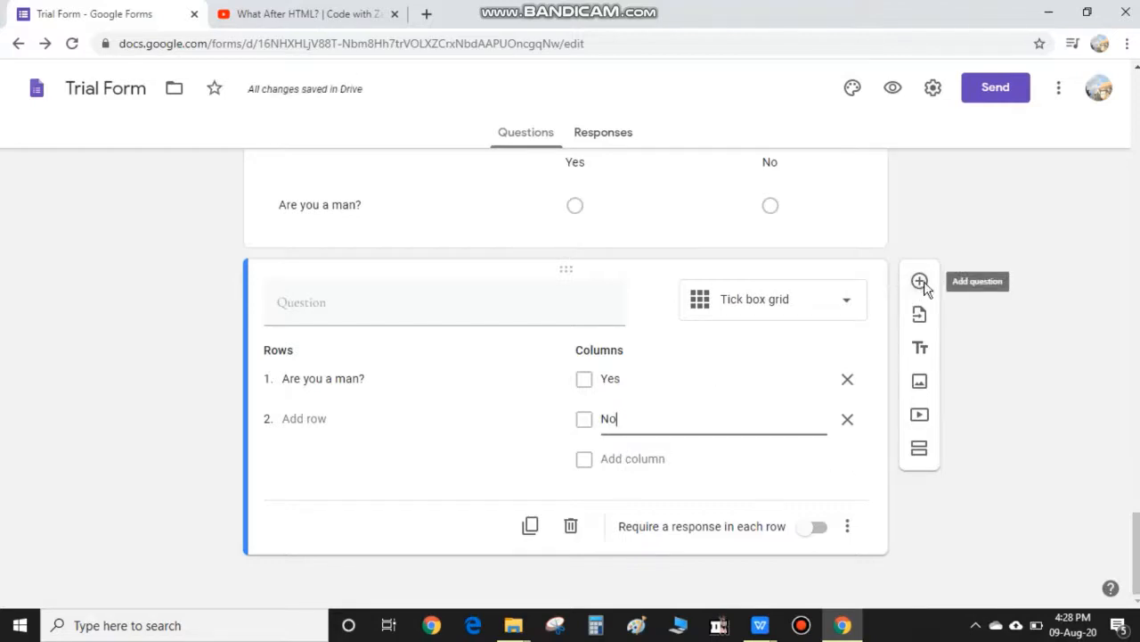
{"action": "left_click", "coordinate": [920, 282]}
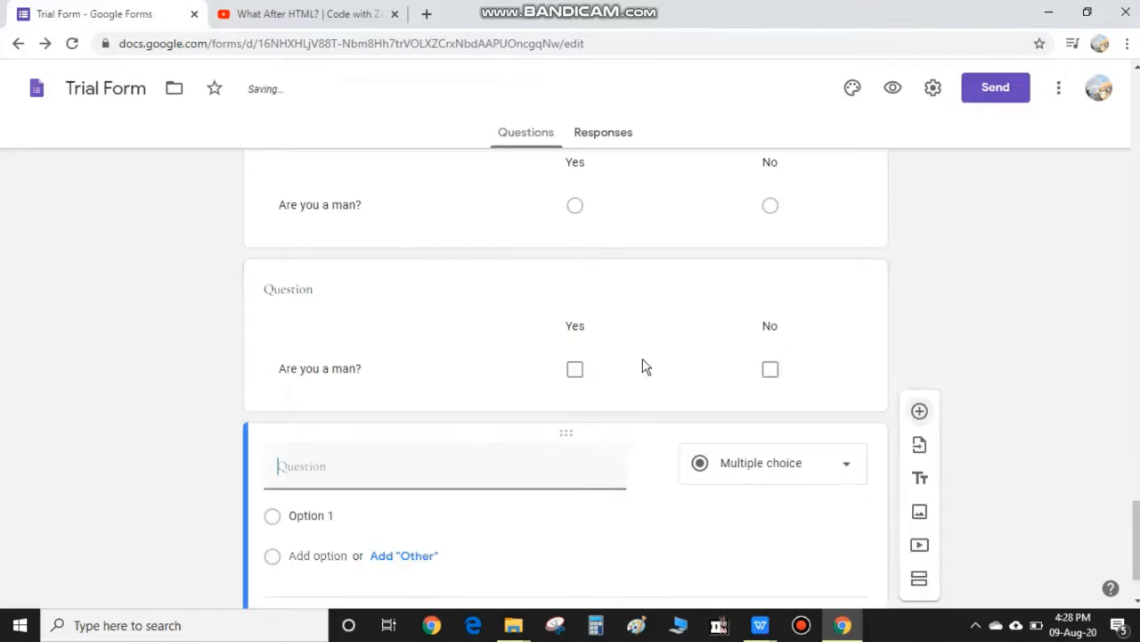
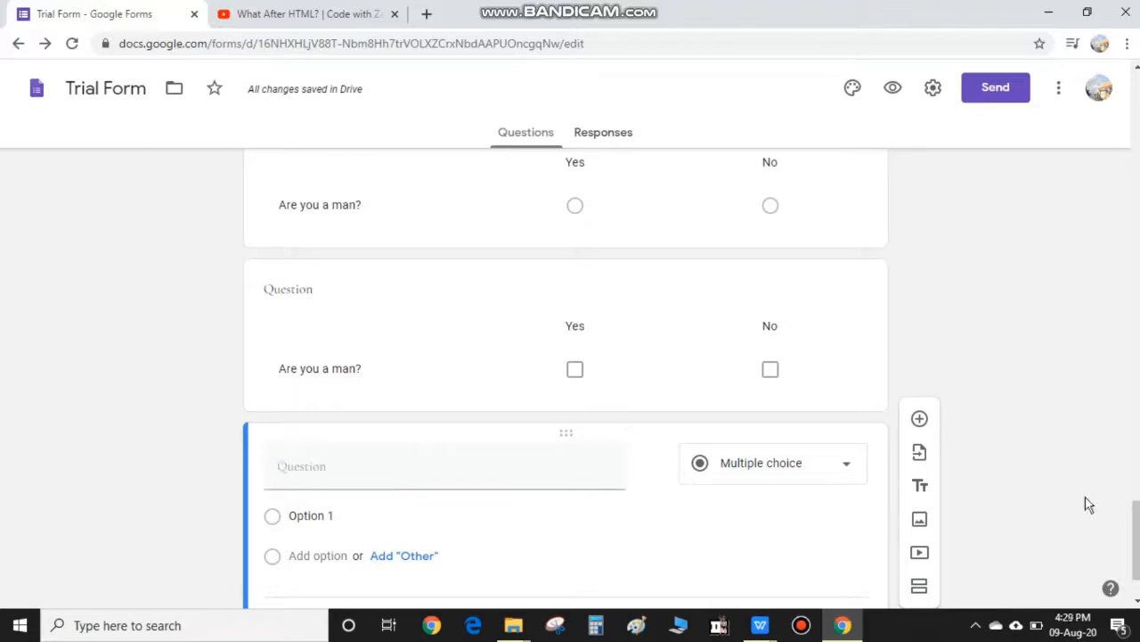
Make the blank question a required Date question, then add a third section after it.
{"action": "scroll", "coordinate": [1087, 504], "scroll_direction": "down", "scroll_amount": 2}
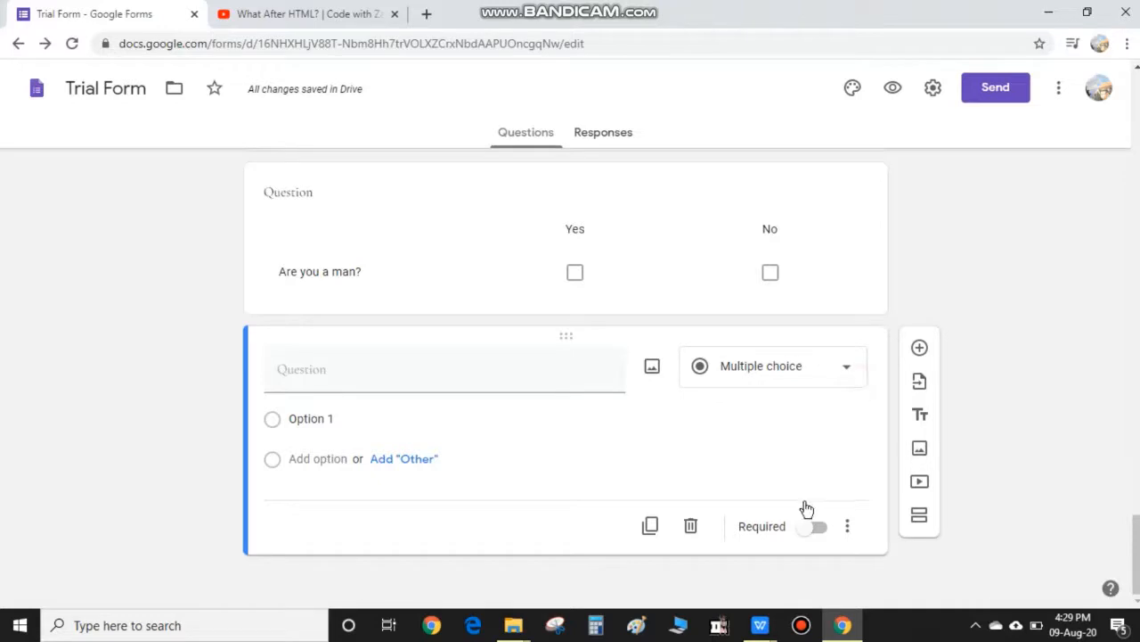
{"action": "left_click", "coordinate": [784, 365]}
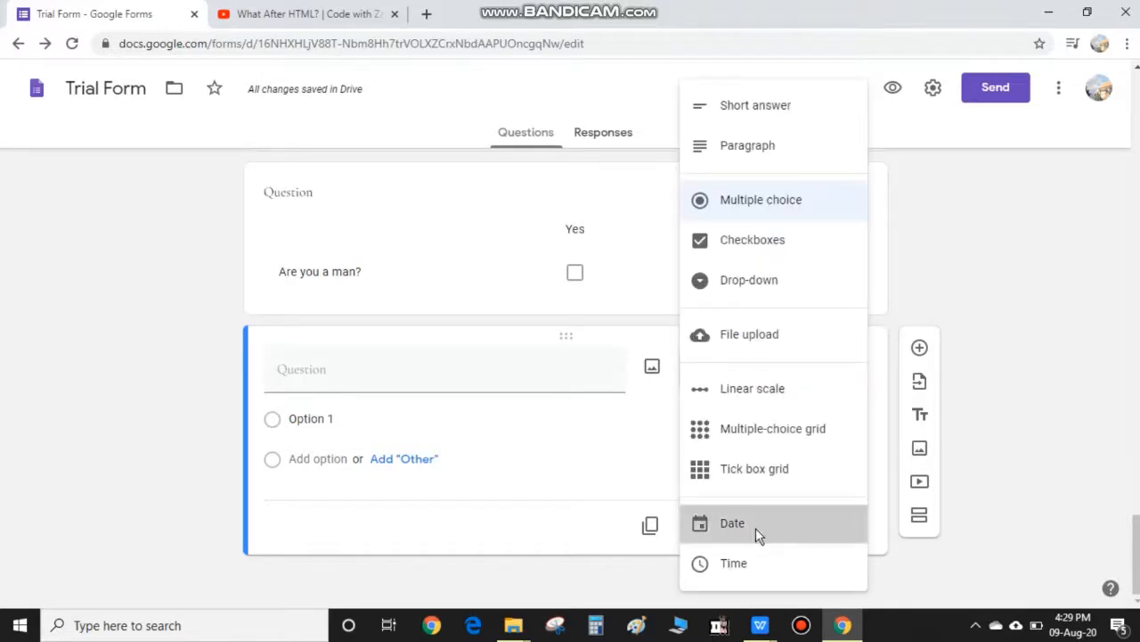
{"action": "left_click", "coordinate": [756, 534]}
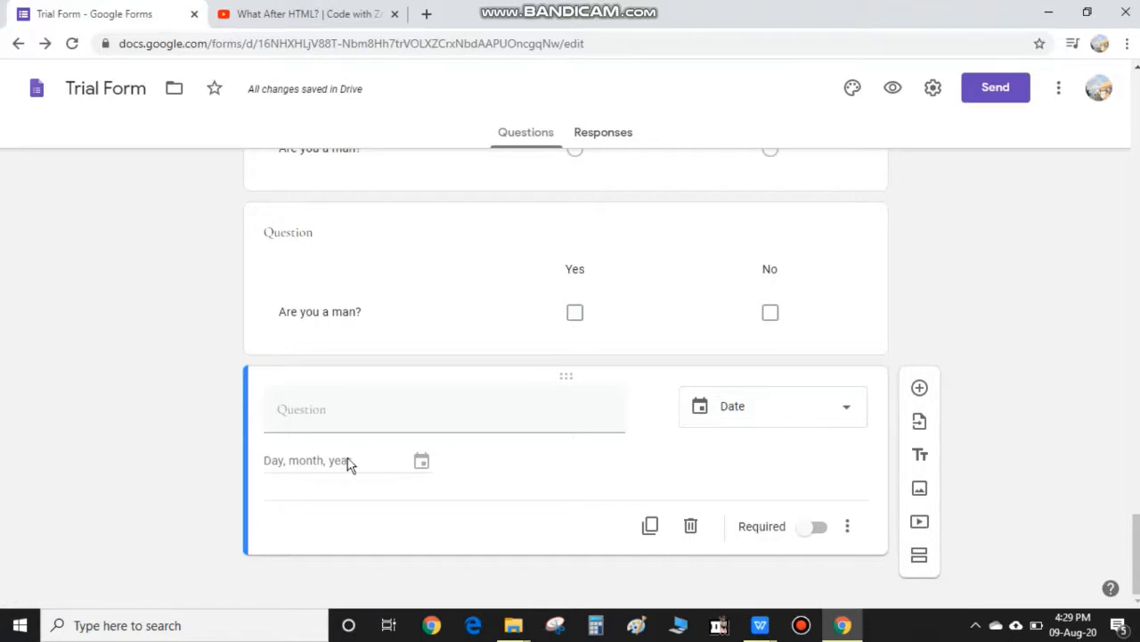
{"action": "left_click", "coordinate": [818, 527]}
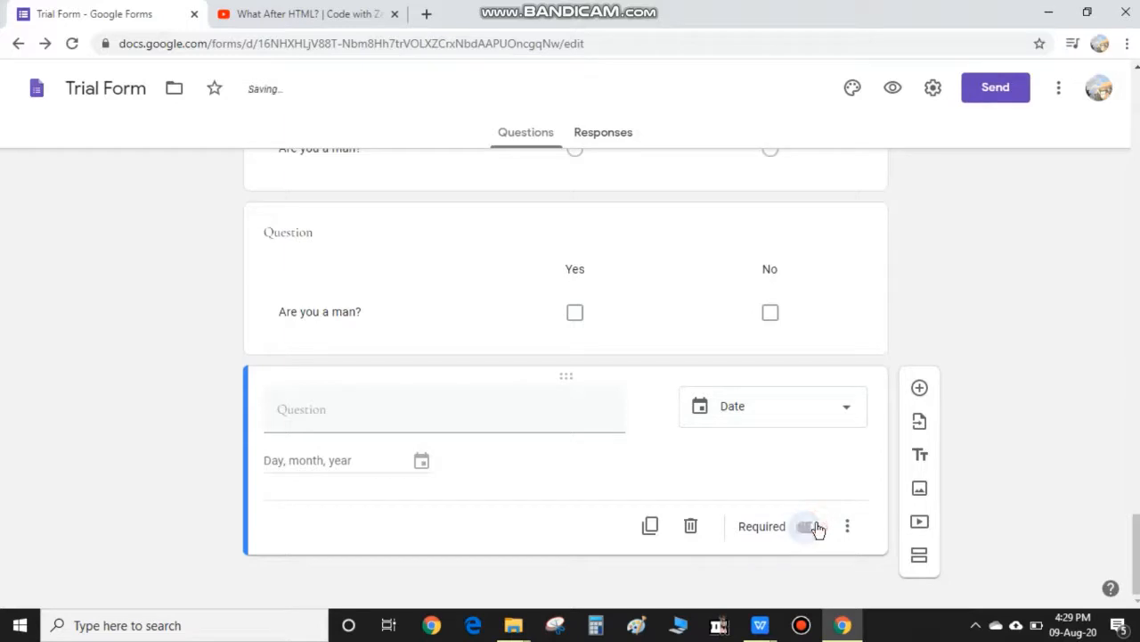
{"action": "left_click", "coordinate": [925, 552]}
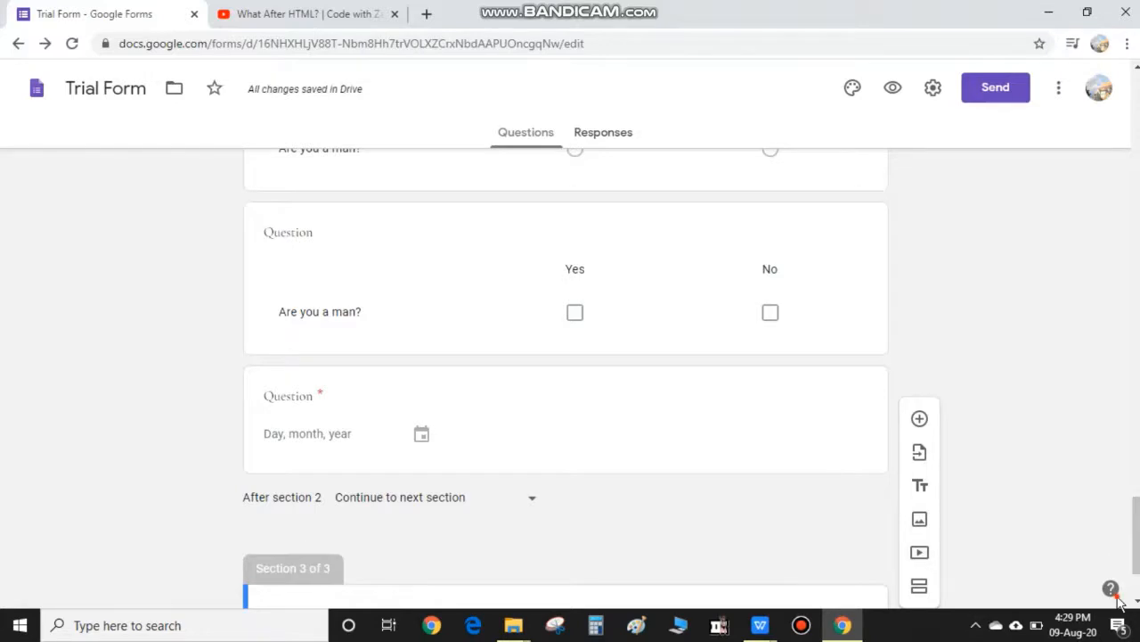
Rename the new untitled section to 'Time'.
{"action": "scroll", "coordinate": [745, 549], "scroll_direction": "down", "scroll_amount": 2}
{"action": "left_click", "coordinate": [501, 491]}
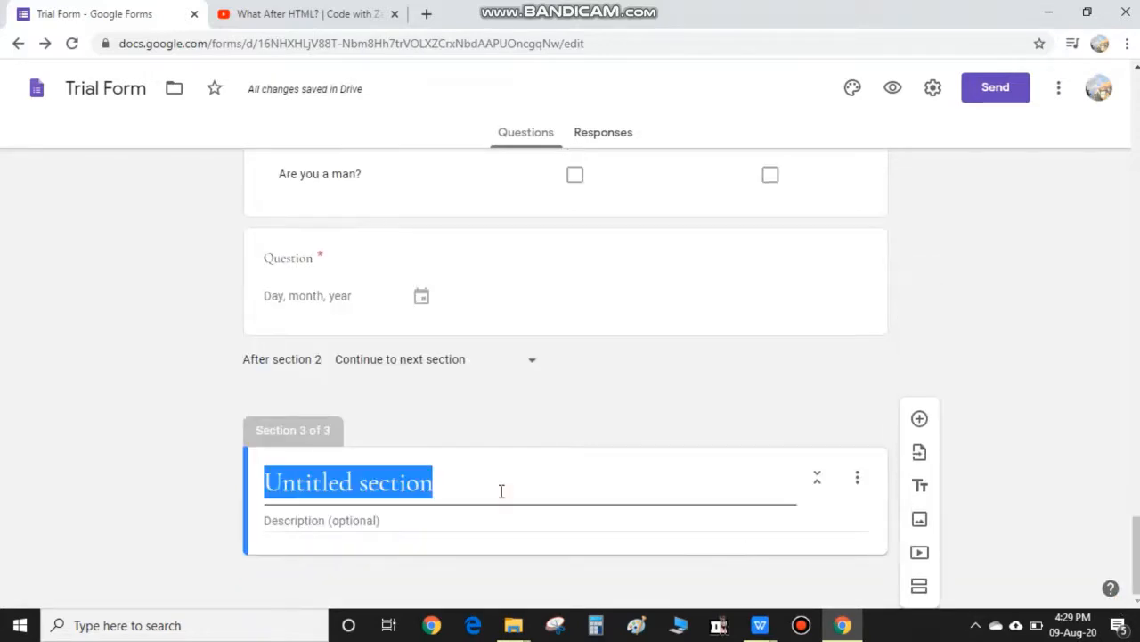
{"action": "key", "text": "BackSpace"}
{"action": "type", "text": "Time"}
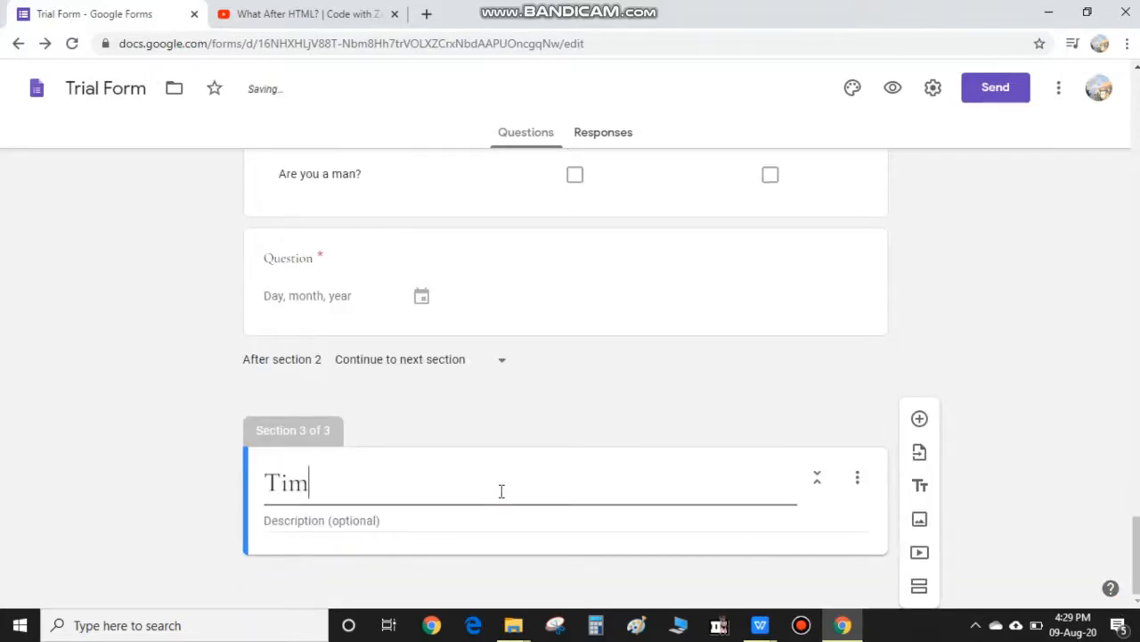
Add a required Time question to the Time section.
{"action": "left_click", "coordinate": [919, 421]}
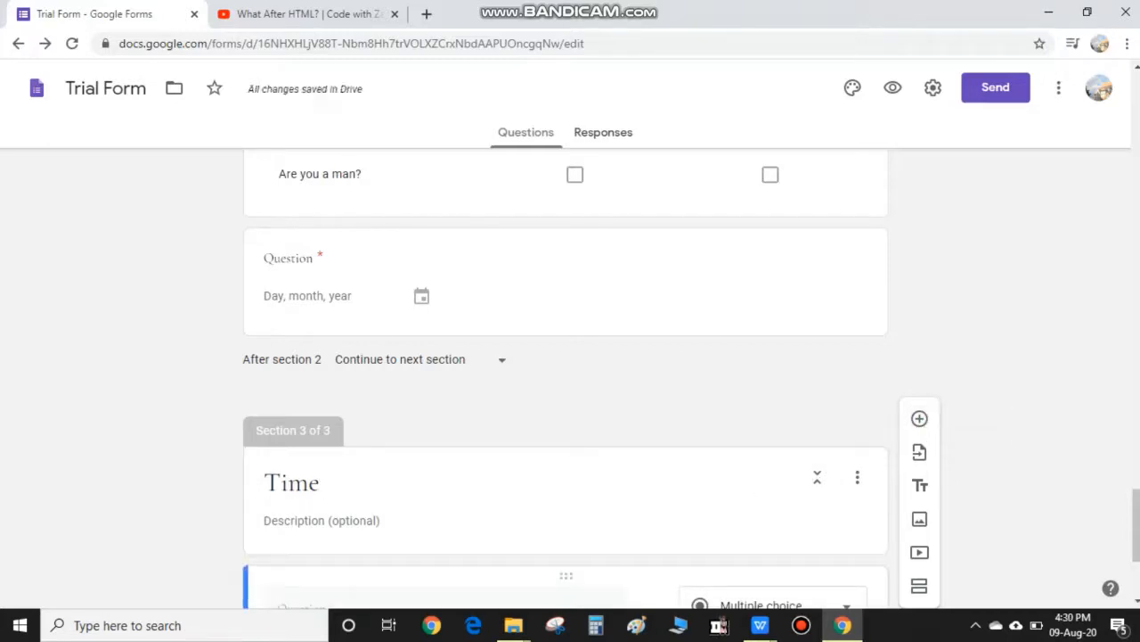
{"action": "scroll", "coordinate": [1114, 535], "scroll_direction": "down", "scroll_amount": 3}
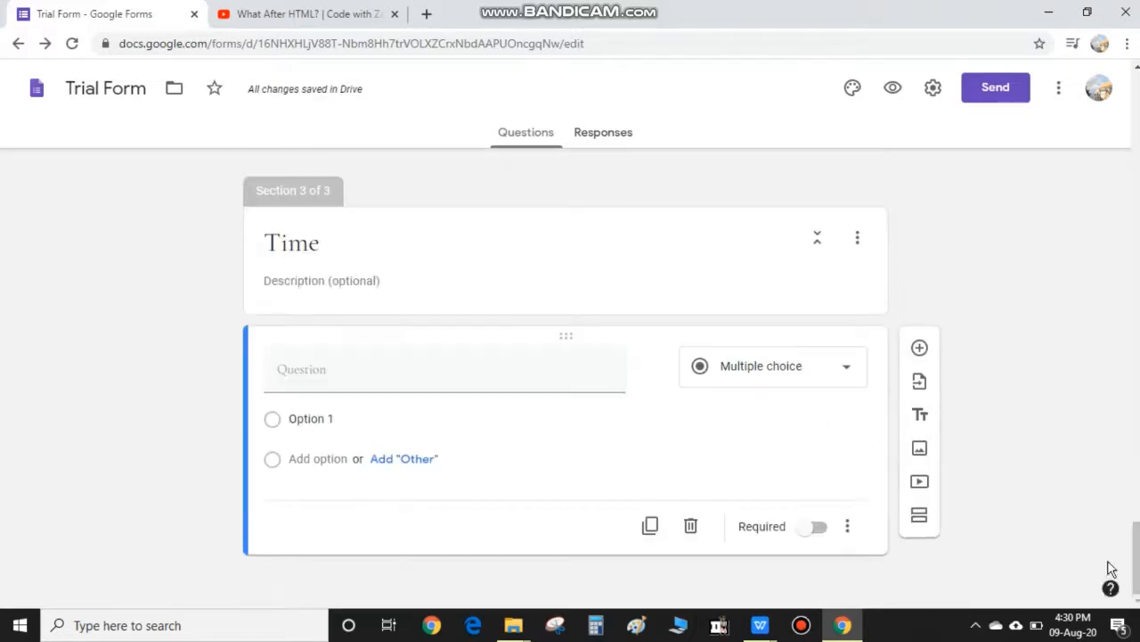
{"action": "left_click", "coordinate": [860, 380]}
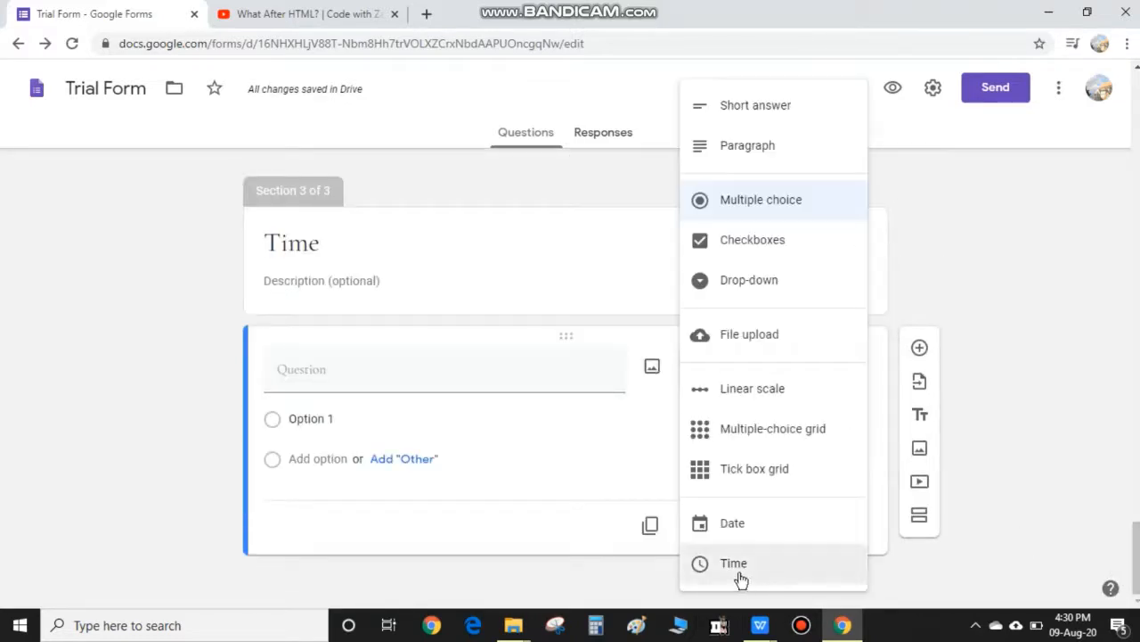
{"action": "left_click", "coordinate": [735, 563]}
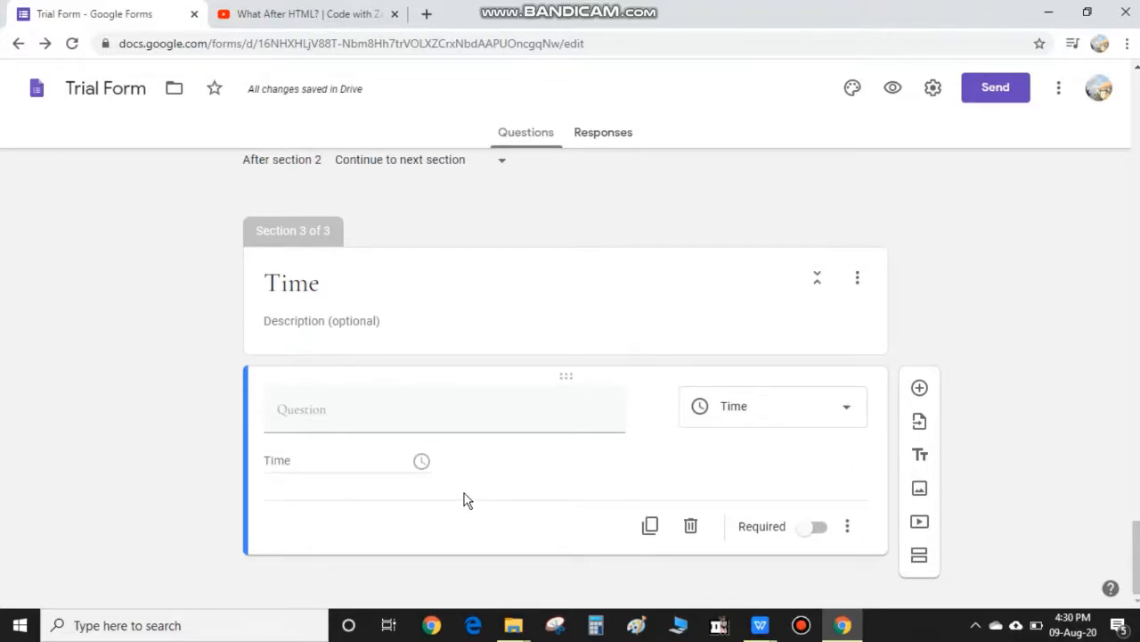
{"action": "left_click", "coordinate": [818, 528]}
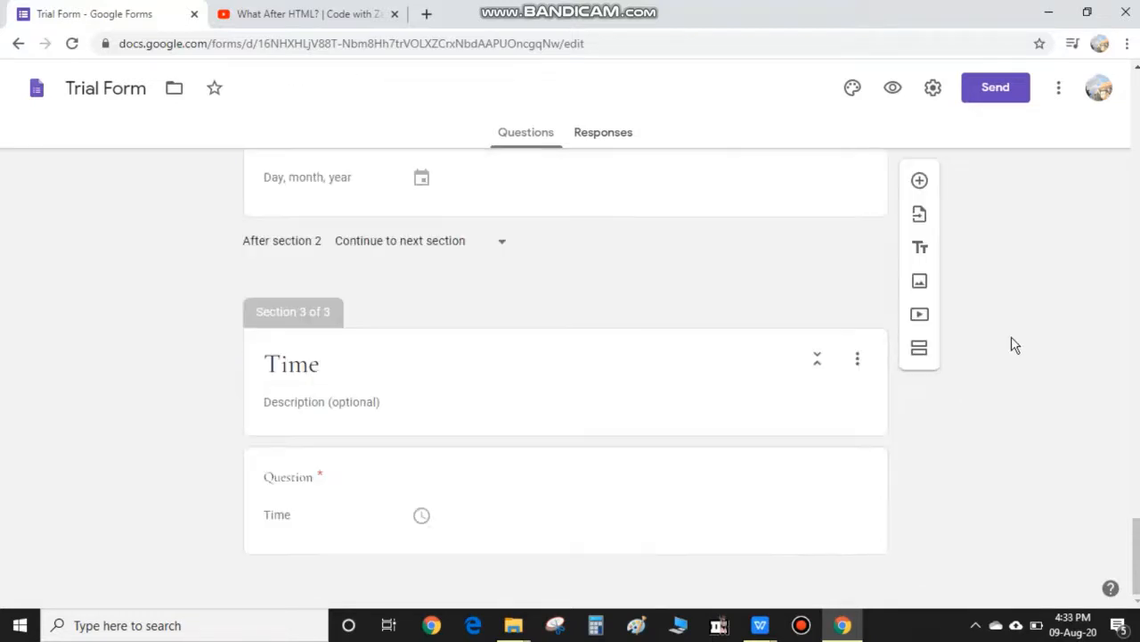
Preview the form as a respondent and enter a test Gmail address in Email address.
{"action": "left_click", "coordinate": [895, 89]}
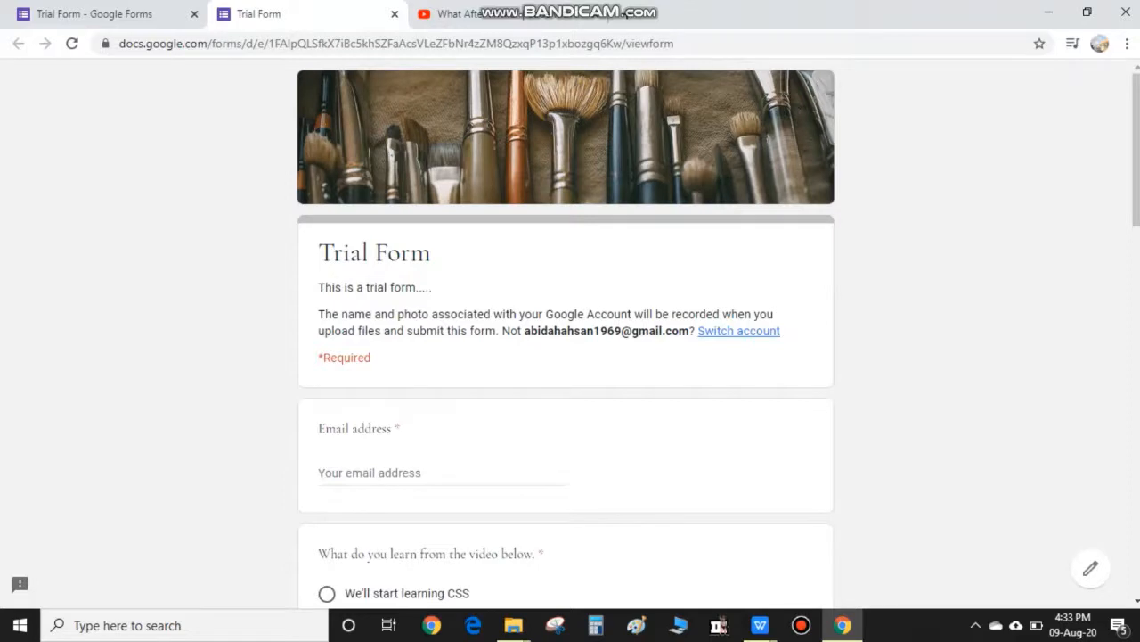
{"action": "scroll", "coordinate": [691, 300], "scroll_direction": "down", "scroll_amount": 2}
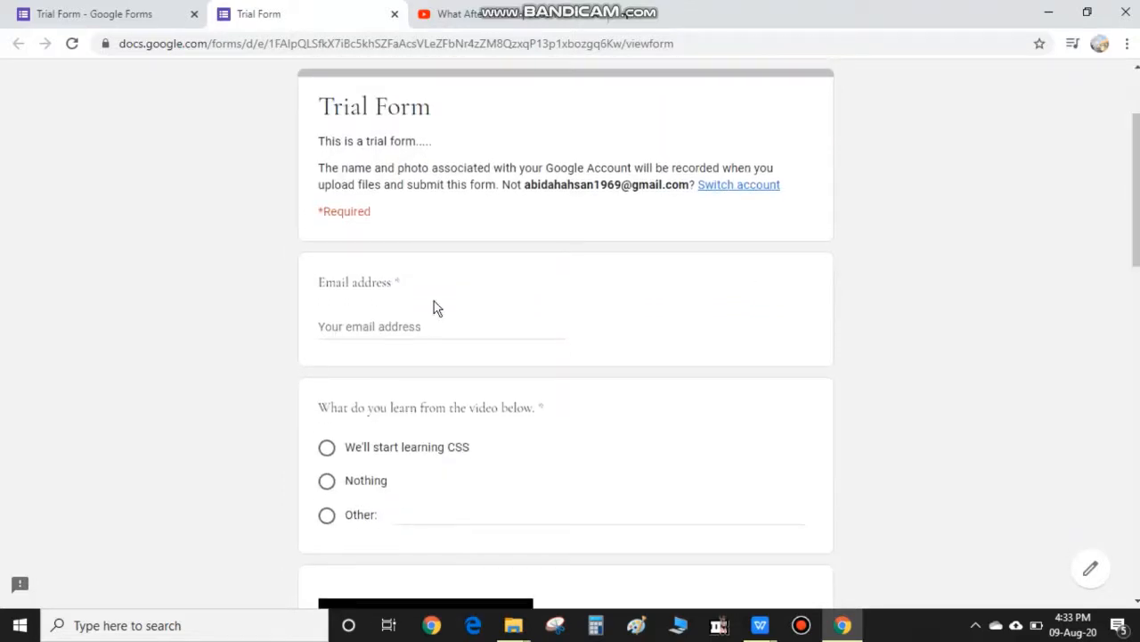
{"action": "left_click", "coordinate": [377, 332]}
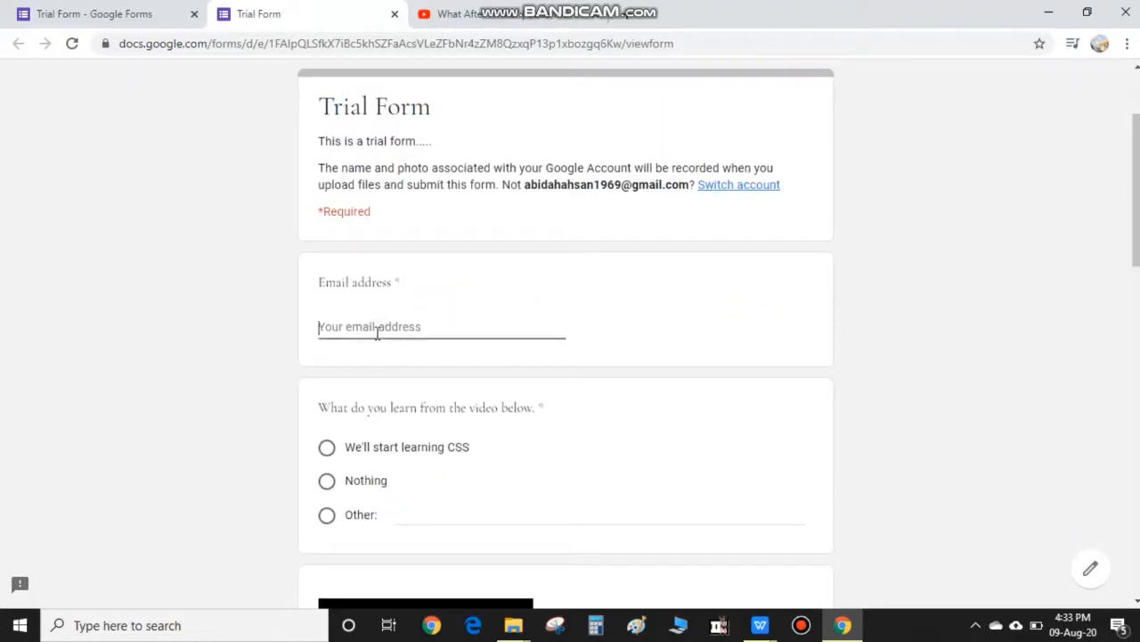
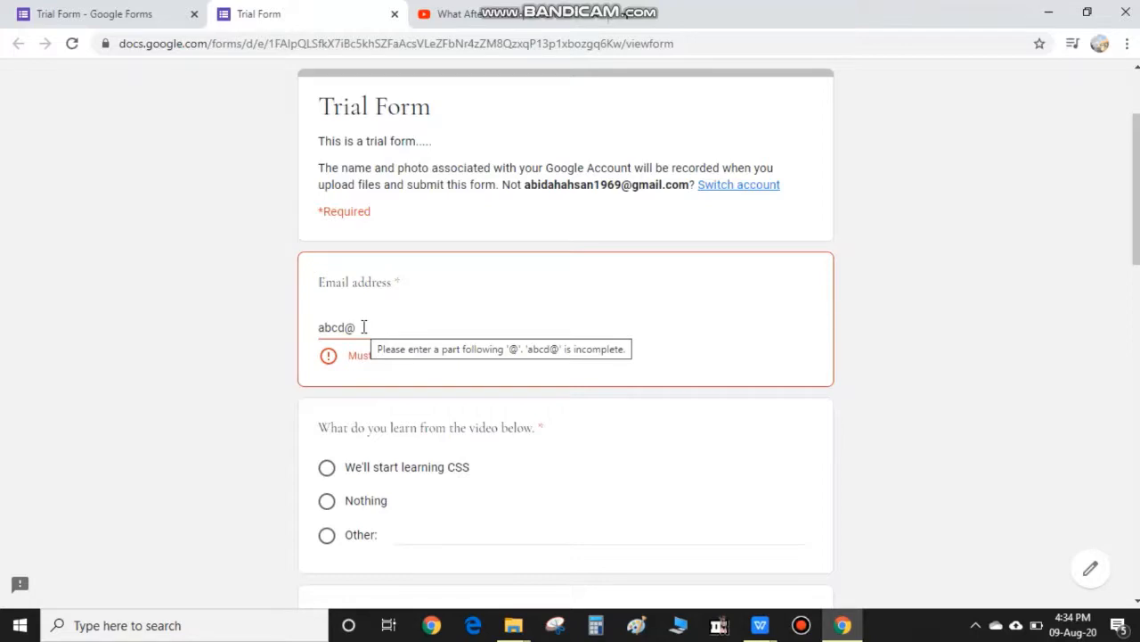
{"action": "left_click", "coordinate": [353, 328]}
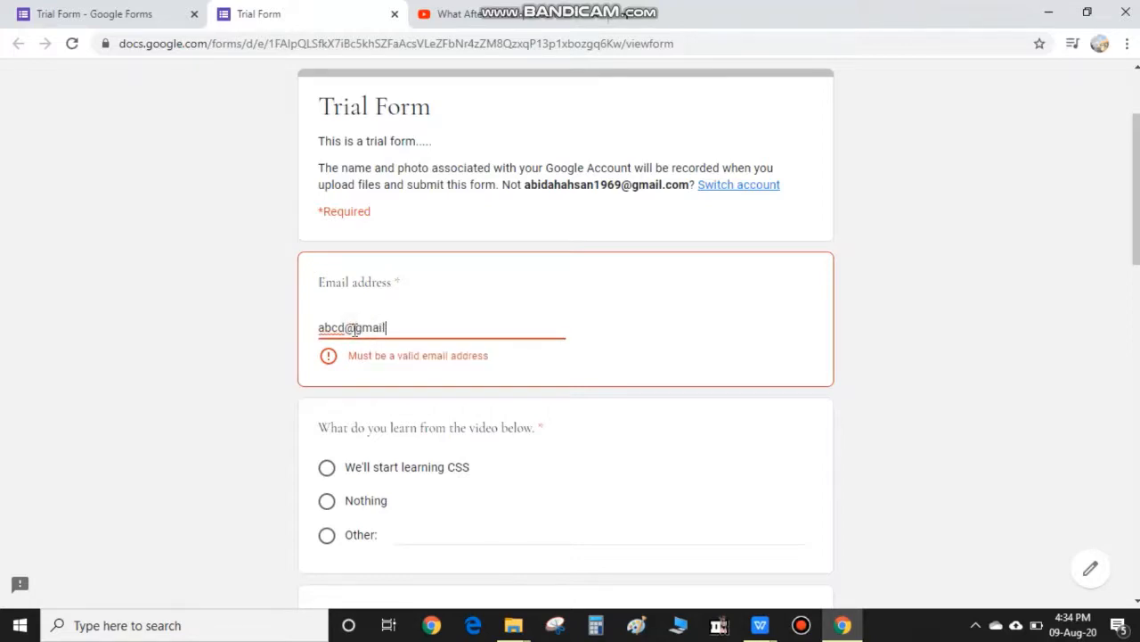
{"action": "type", "text": "gmail.com"}
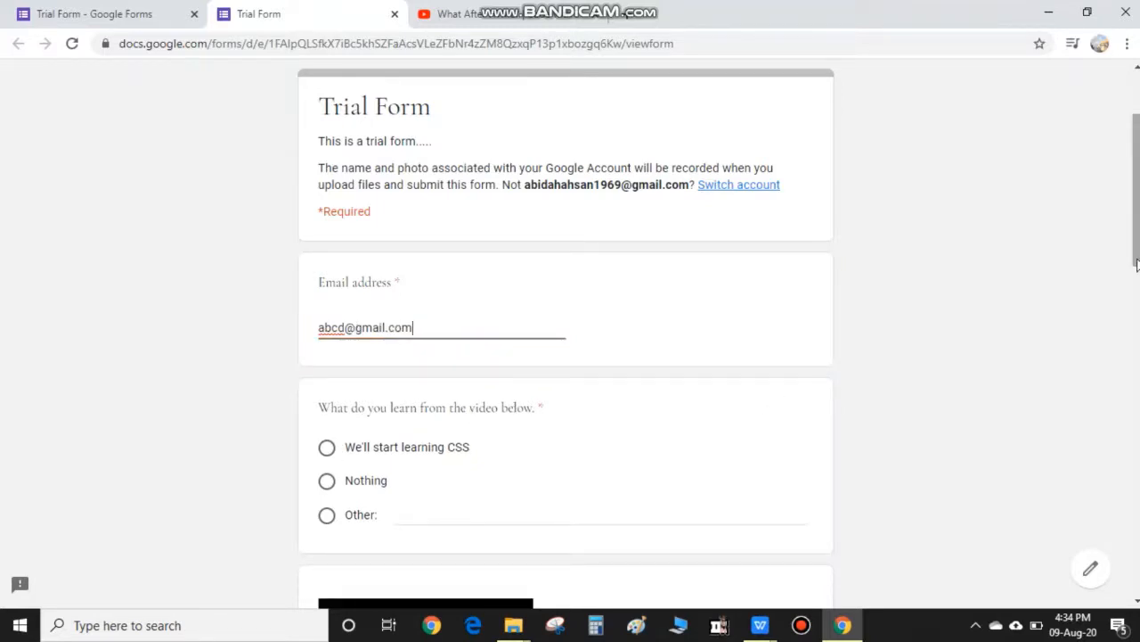
Try several answers on the first choice question, settling on Other with 'ksnjs'.
{"action": "left_click_drag", "start_coordinate": [1137, 263], "coordinate": [1123, 306]}
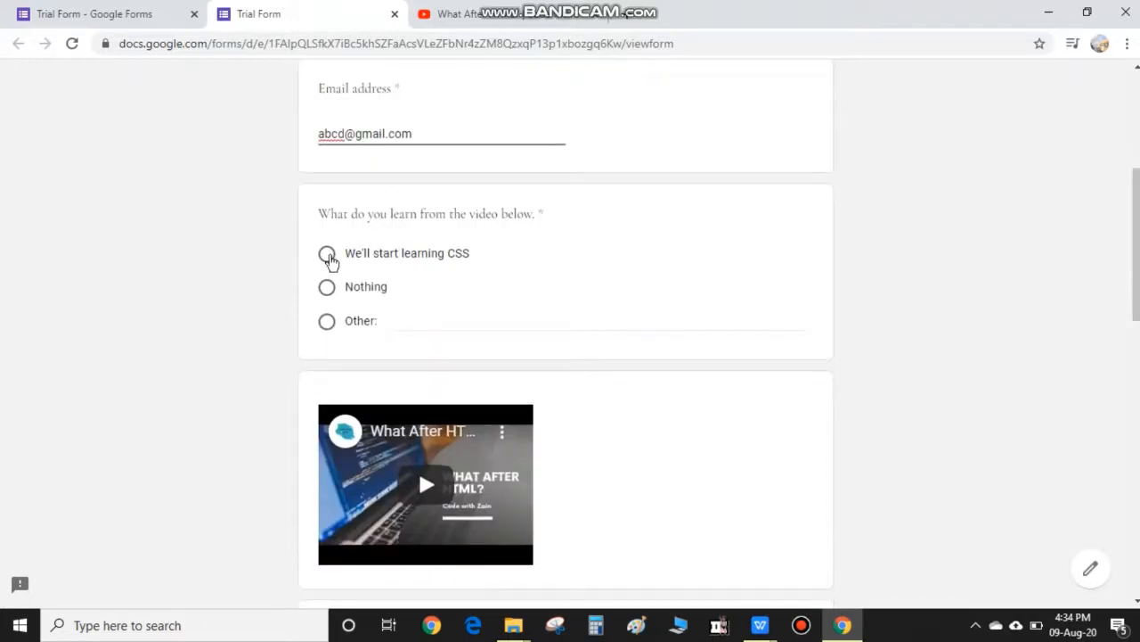
{"action": "left_click", "coordinate": [328, 255]}
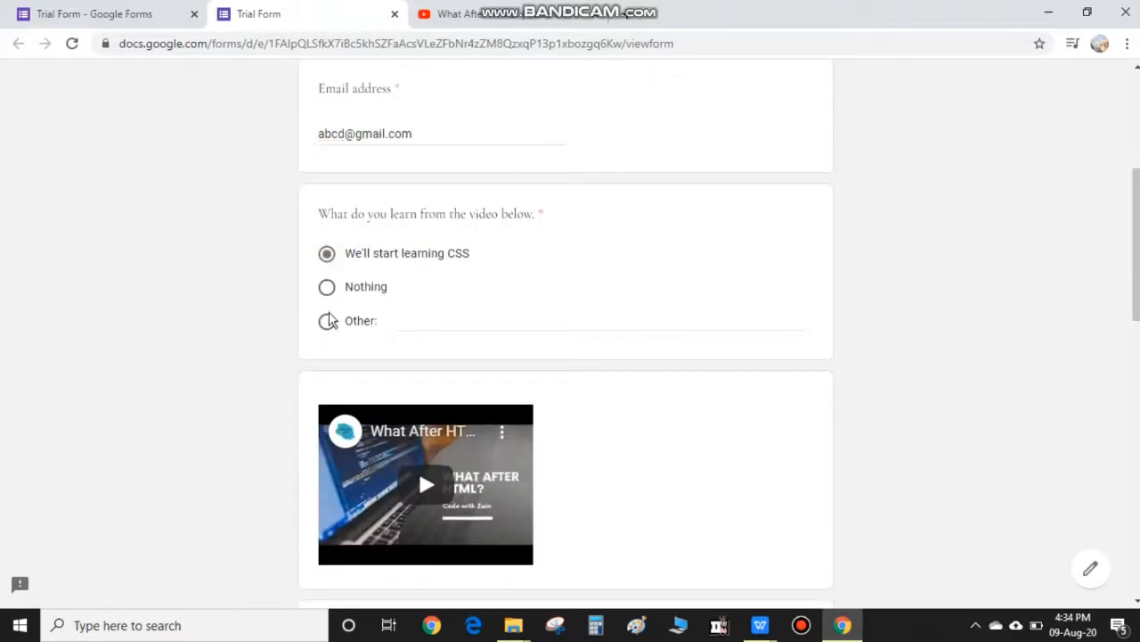
{"action": "left_click", "coordinate": [328, 288]}
{"action": "left_click", "coordinate": [372, 323]}
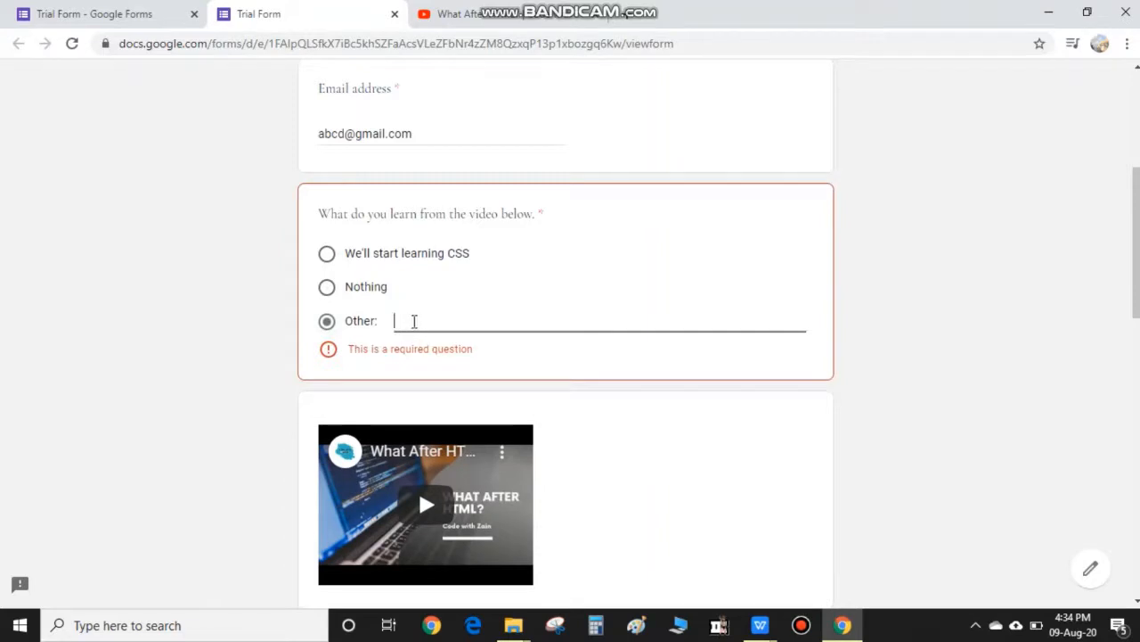
{"action": "type", "text": "d"}
{"action": "key", "text": "BackSpace"}
{"action": "type", "text": "ksnjs"}
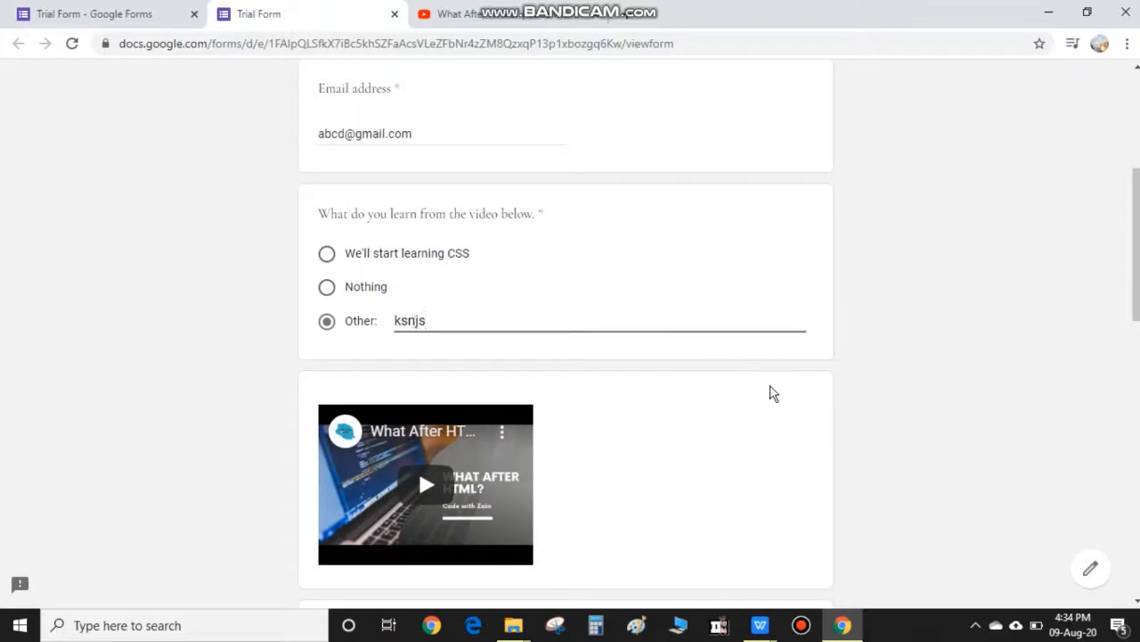
Play and pause the embedded video, then start typing a name for Name.
{"action": "scroll", "coordinate": [418, 468], "scroll_direction": "down", "scroll_amount": 4}
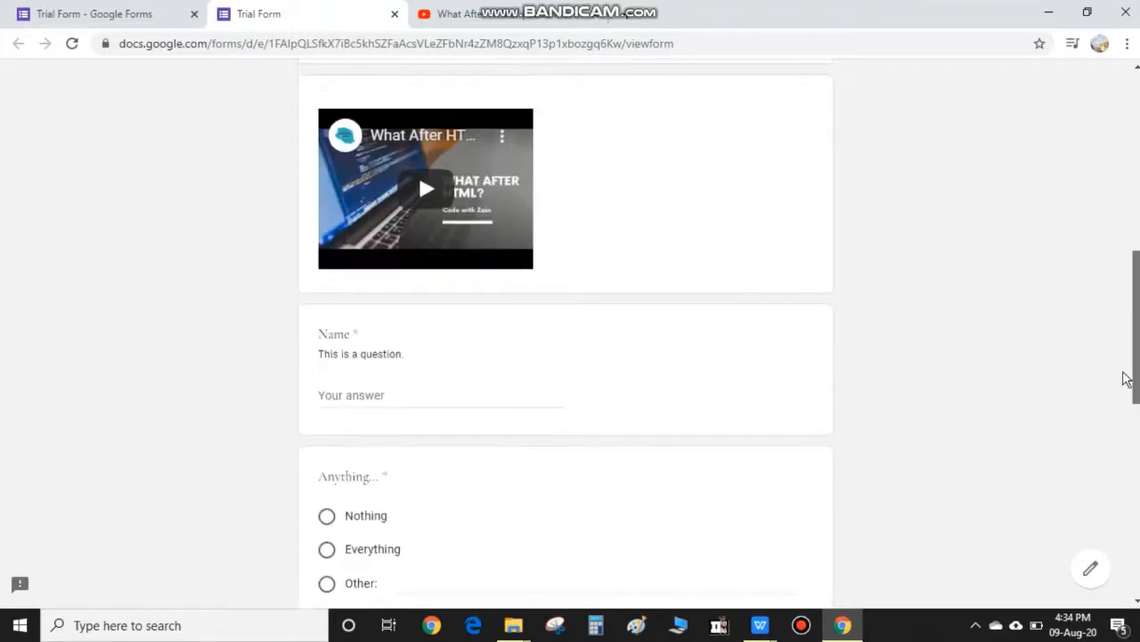
{"action": "left_click", "coordinate": [422, 171]}
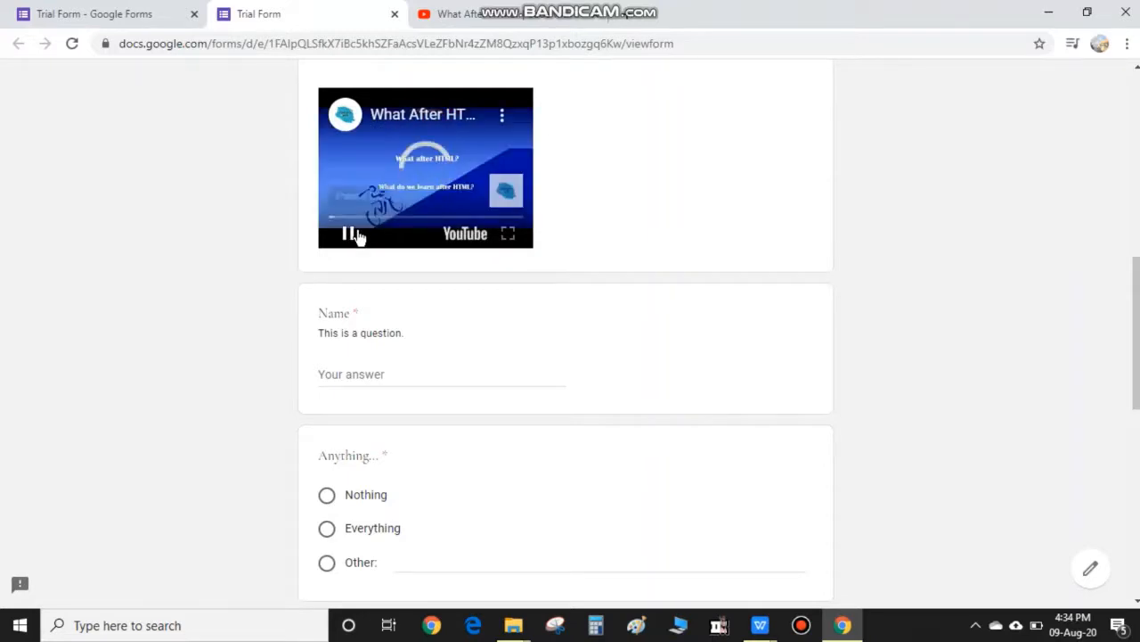
{"action": "left_click", "coordinate": [357, 234]}
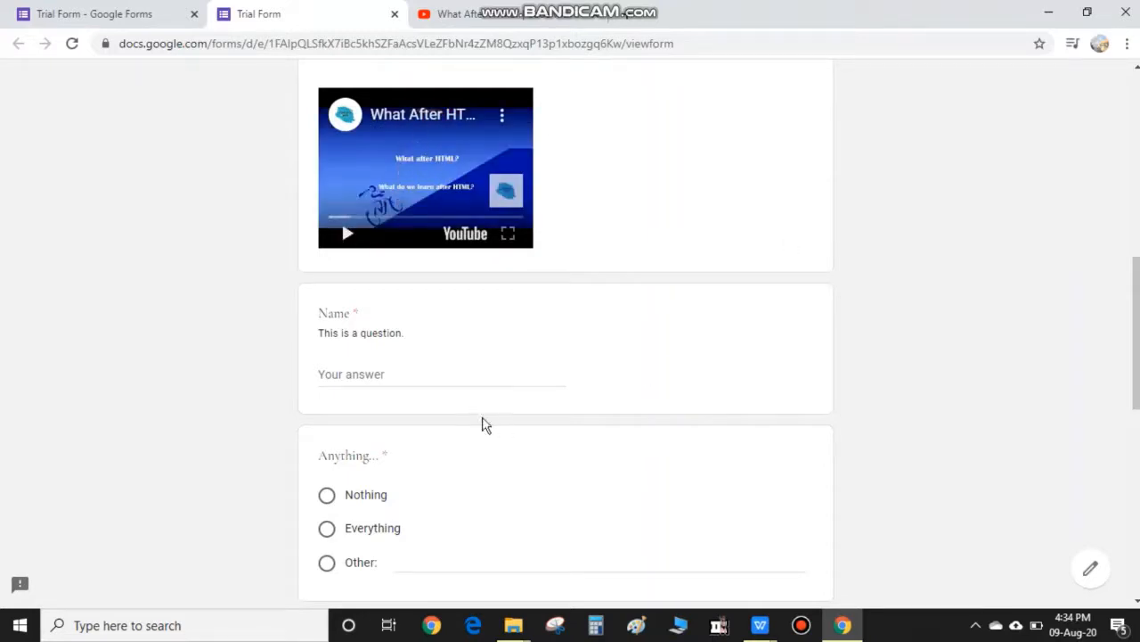
{"action": "left_click", "coordinate": [368, 375]}
{"action": "type", "text": "Mr. A"}
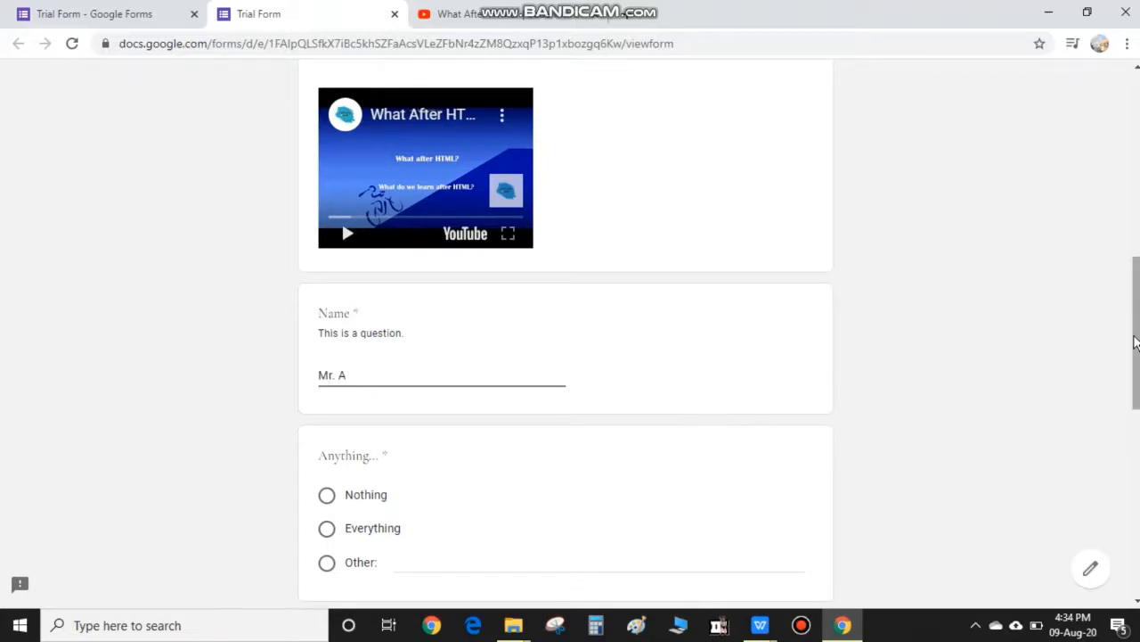
Answer Anything with Nothing and write 'I am a boy' under Write Anything.
{"action": "scroll", "coordinate": [1133, 339], "scroll_direction": "down", "scroll_amount": 2}
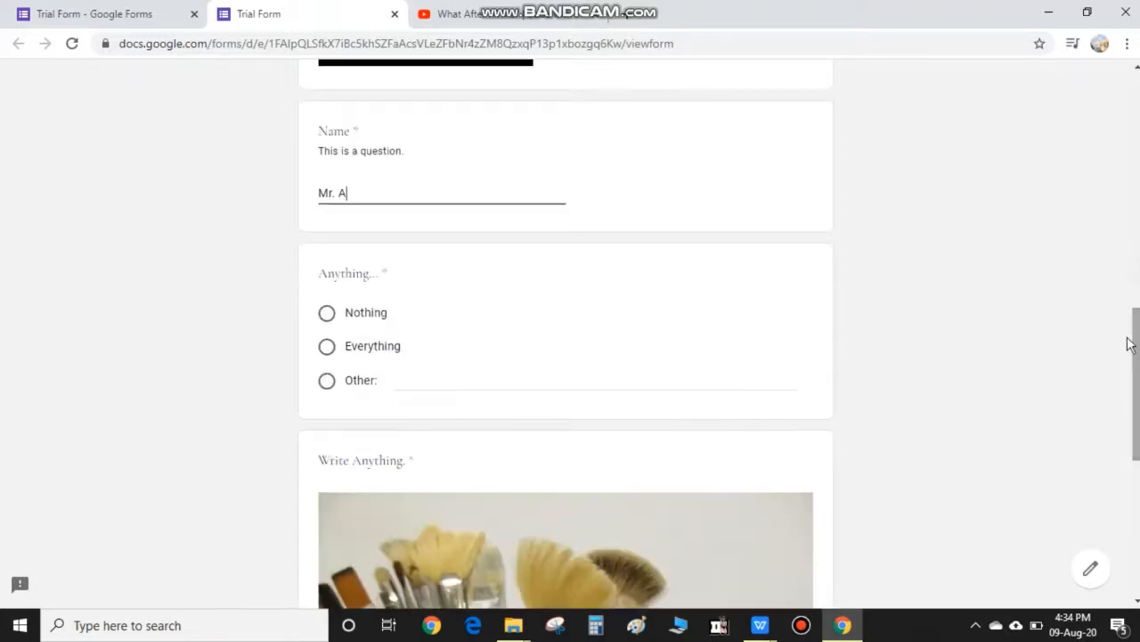
{"action": "left_click", "coordinate": [327, 313]}
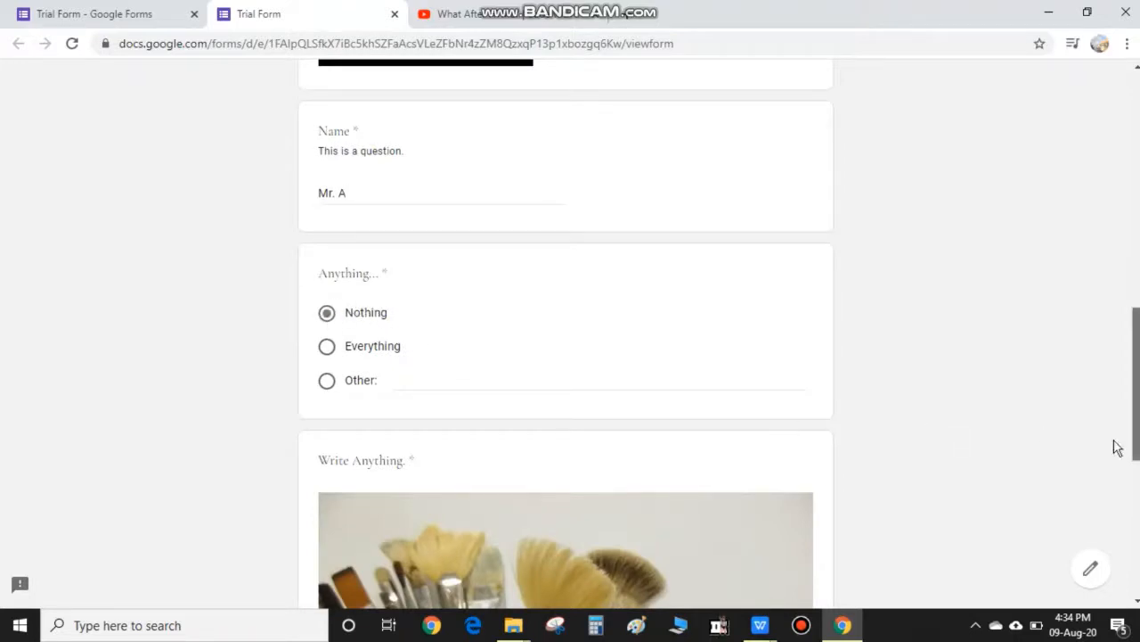
{"action": "scroll", "coordinate": [1118, 447], "scroll_direction": "down", "scroll_amount": 5}
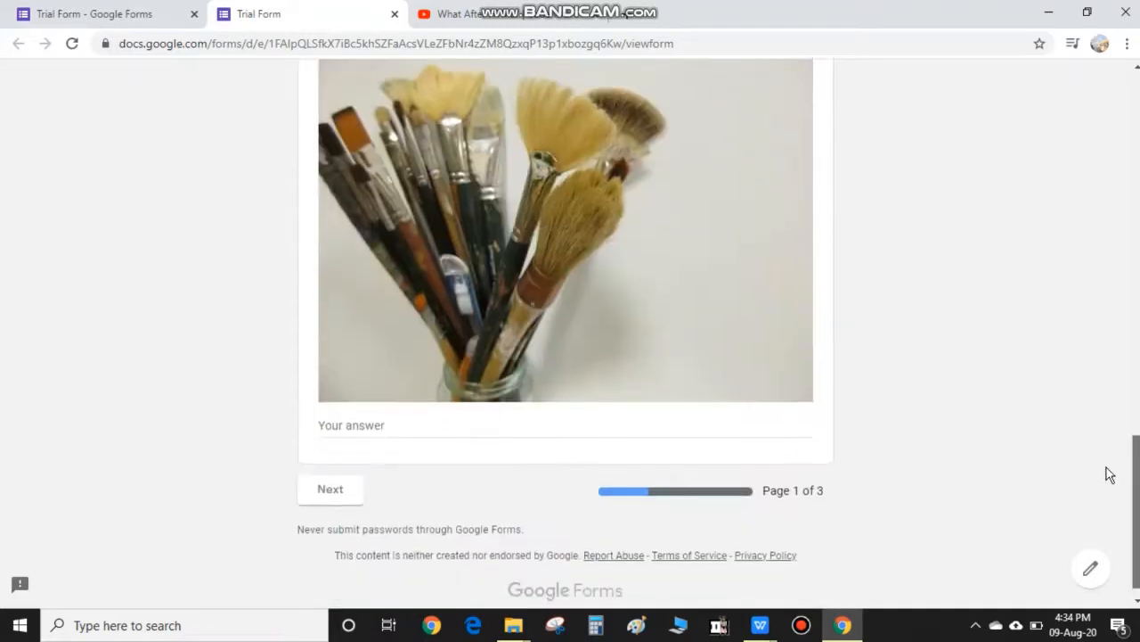
{"action": "left_click", "coordinate": [491, 434]}
{"action": "type", "text": "I am"}
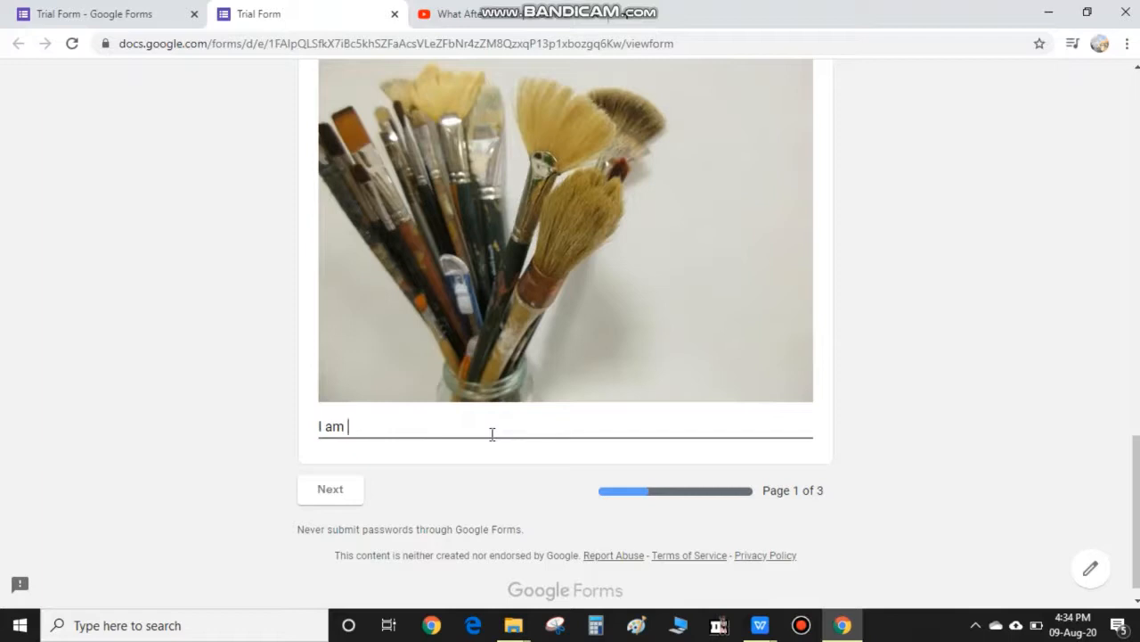
{"action": "type", "text": " a boy."}
Go to page 2 and choose 3rd for Your Class.
{"action": "left_click", "coordinate": [334, 488]}
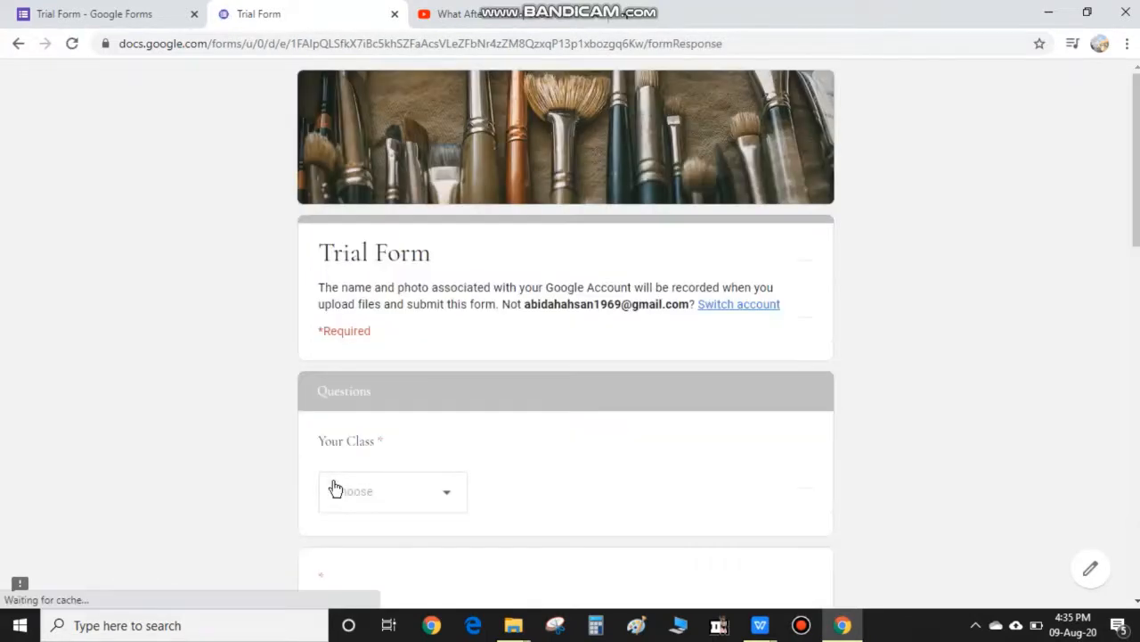
{"action": "scroll", "coordinate": [936, 285], "scroll_direction": "down", "scroll_amount": 3}
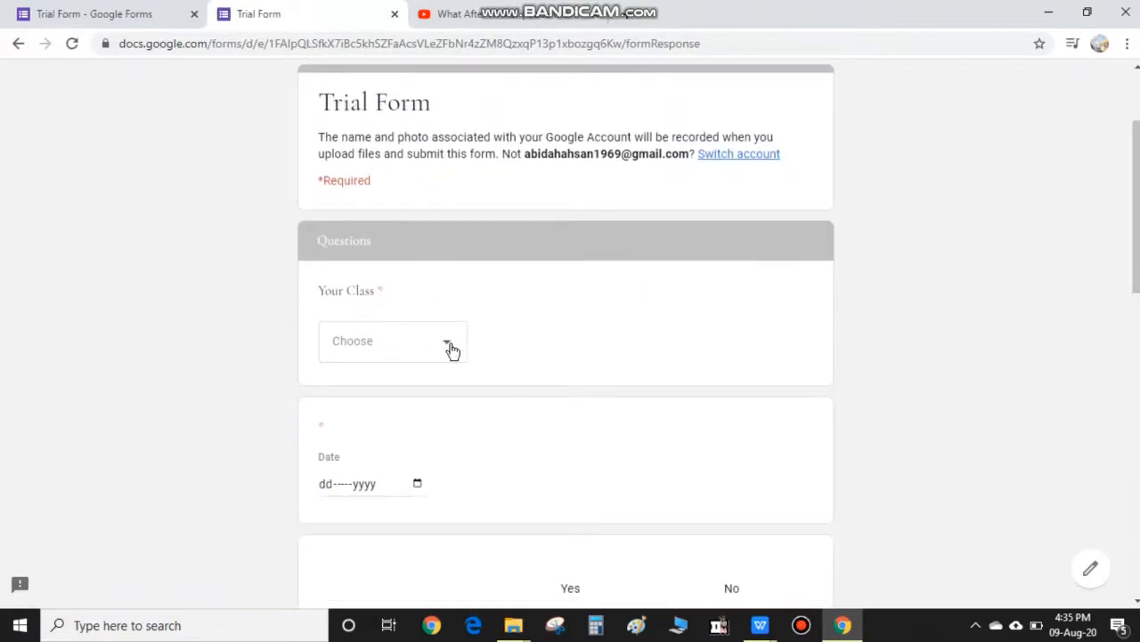
{"action": "left_click", "coordinate": [453, 350]}
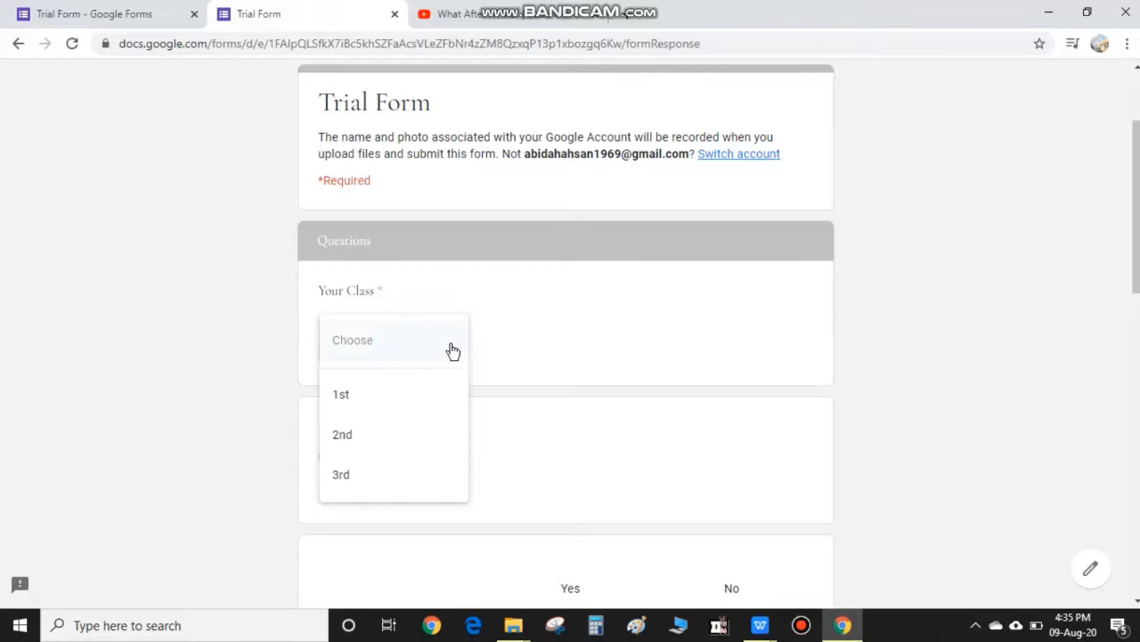
{"action": "left_click", "coordinate": [361, 472]}
Set the Date answer to 10 August 2020.
{"action": "left_click_drag", "start_coordinate": [1133, 247], "coordinate": [642, 317]}
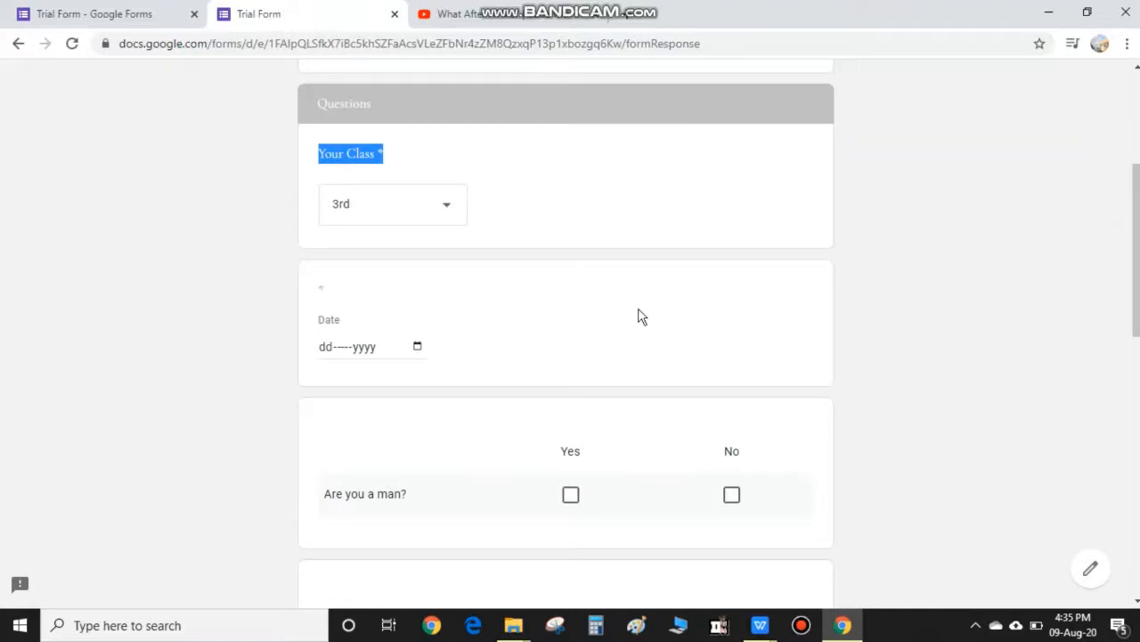
{"action": "left_click", "coordinate": [416, 349]}
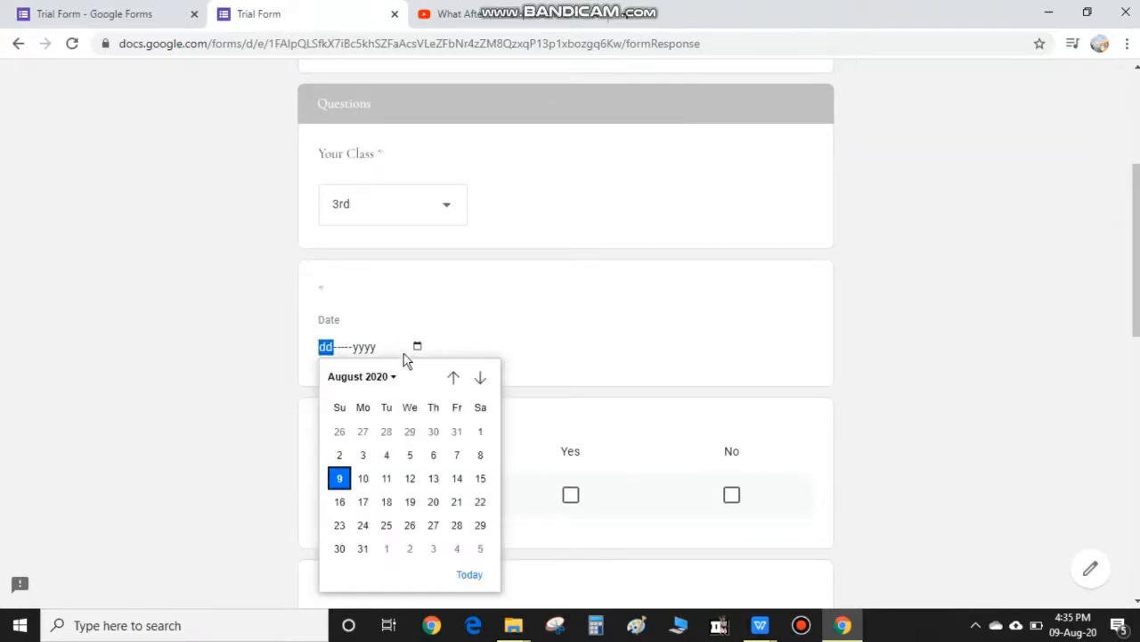
{"action": "left_click", "coordinate": [364, 480]}
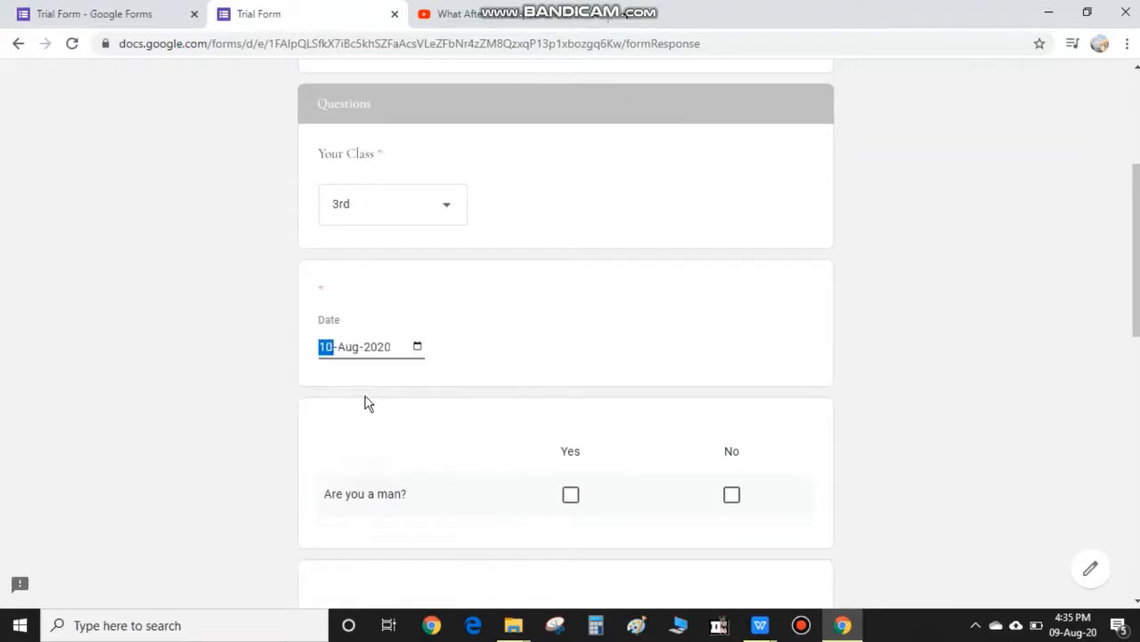
{"action": "left_click", "coordinate": [380, 353]}
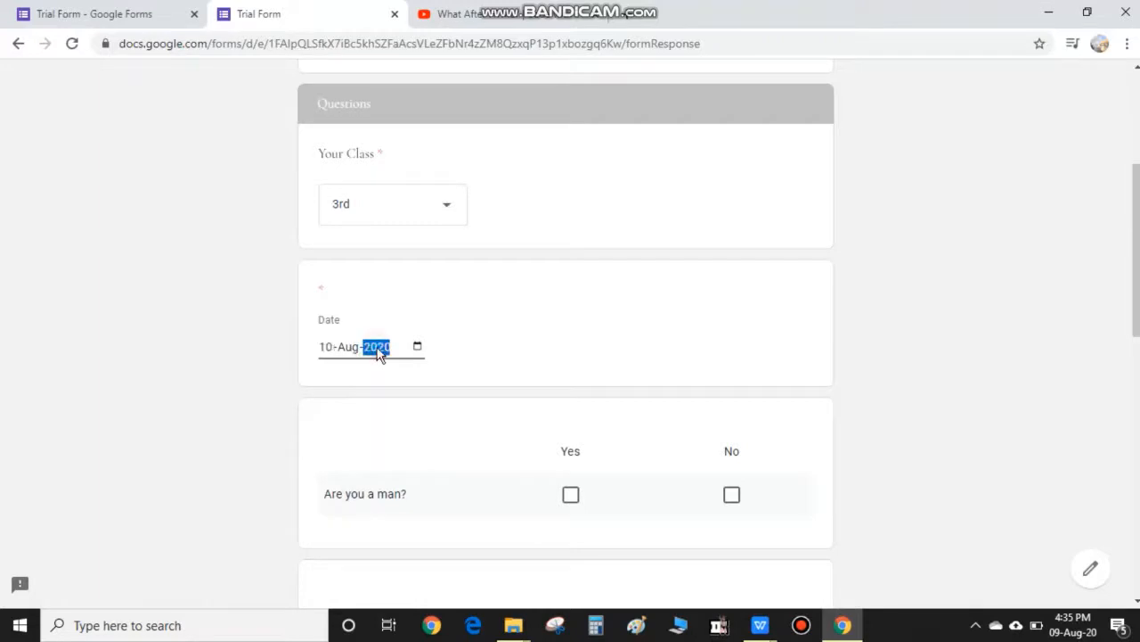
{"action": "left_click", "coordinate": [500, 372]}
Tick both Yes and No in the tick box grid, and answer No in the radio grid.
{"action": "scroll", "coordinate": [1138, 320], "scroll_direction": "down", "scroll_amount": 2}
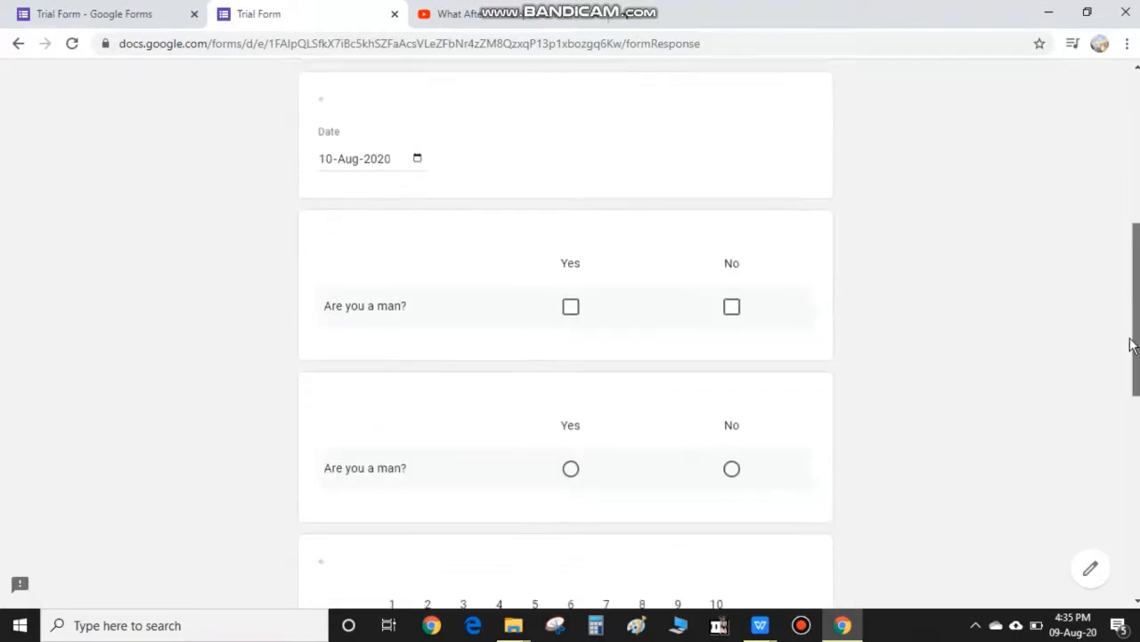
{"action": "left_click", "coordinate": [574, 300]}
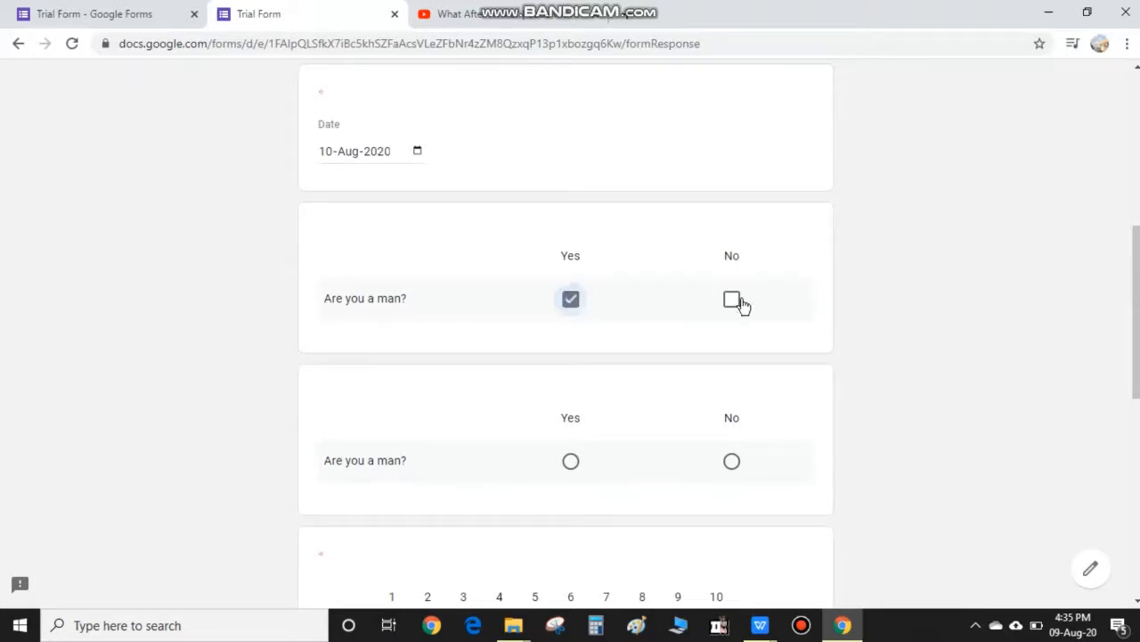
{"action": "left_click", "coordinate": [735, 300]}
{"action": "left_click", "coordinate": [571, 462]}
{"action": "left_click", "coordinate": [731, 463]}
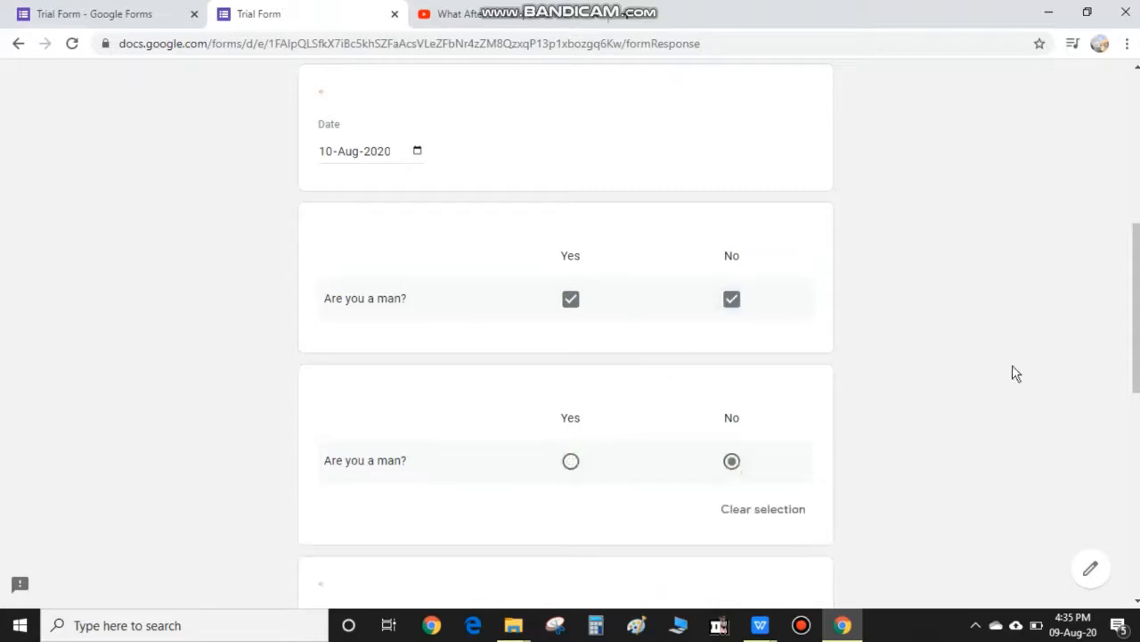
Rate the Good–Excellent scale 3.
{"action": "scroll", "coordinate": [1124, 374], "scroll_direction": "down", "scroll_amount": 3}
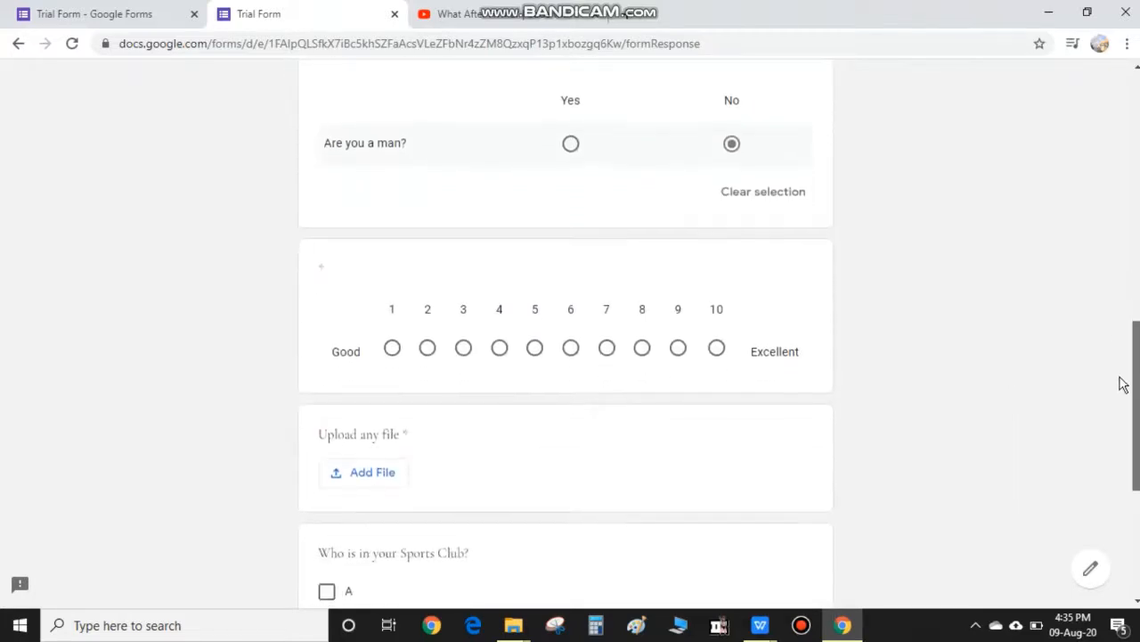
{"action": "left_click", "coordinate": [393, 351]}
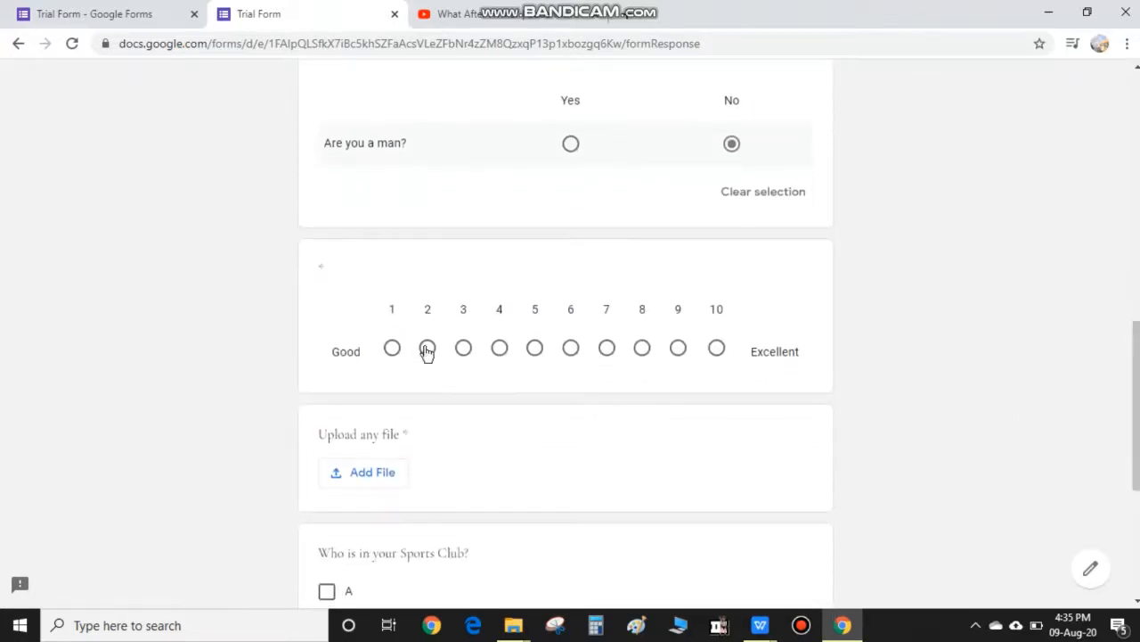
{"action": "left_click", "coordinate": [427, 348]}
{"action": "left_click", "coordinate": [465, 352]}
{"action": "left_click", "coordinate": [464, 349]}
{"action": "scroll", "coordinate": [774, 424], "scroll_direction": "down", "scroll_amount": 3}
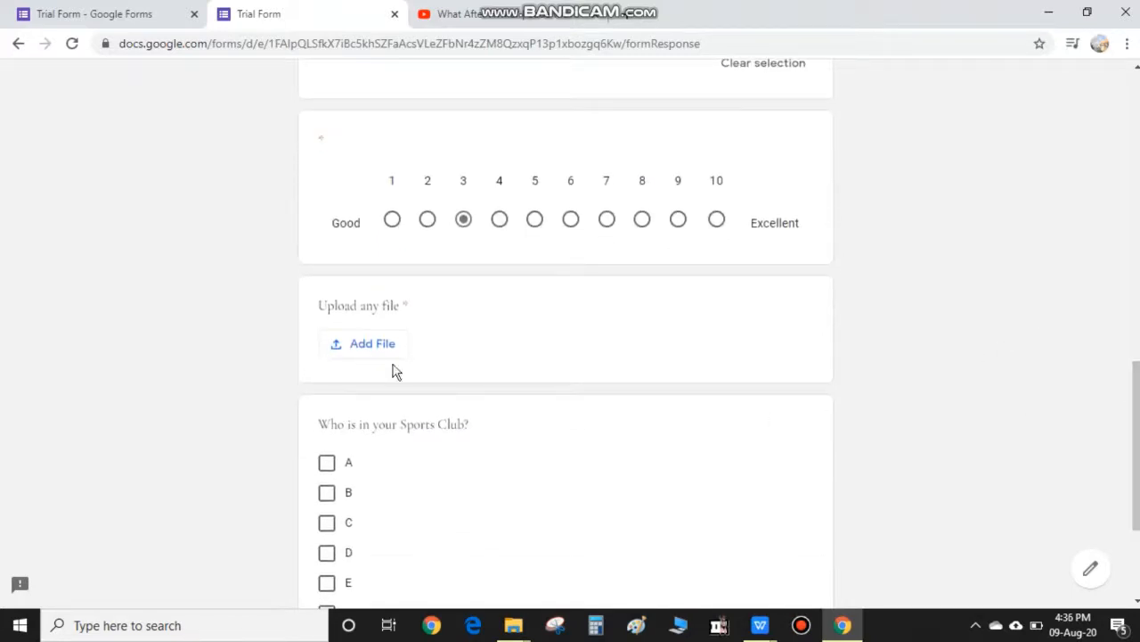
Upload New Microsoft Word Document (3).docx from the computer to Upload any file.
{"action": "left_click", "coordinate": [376, 347]}
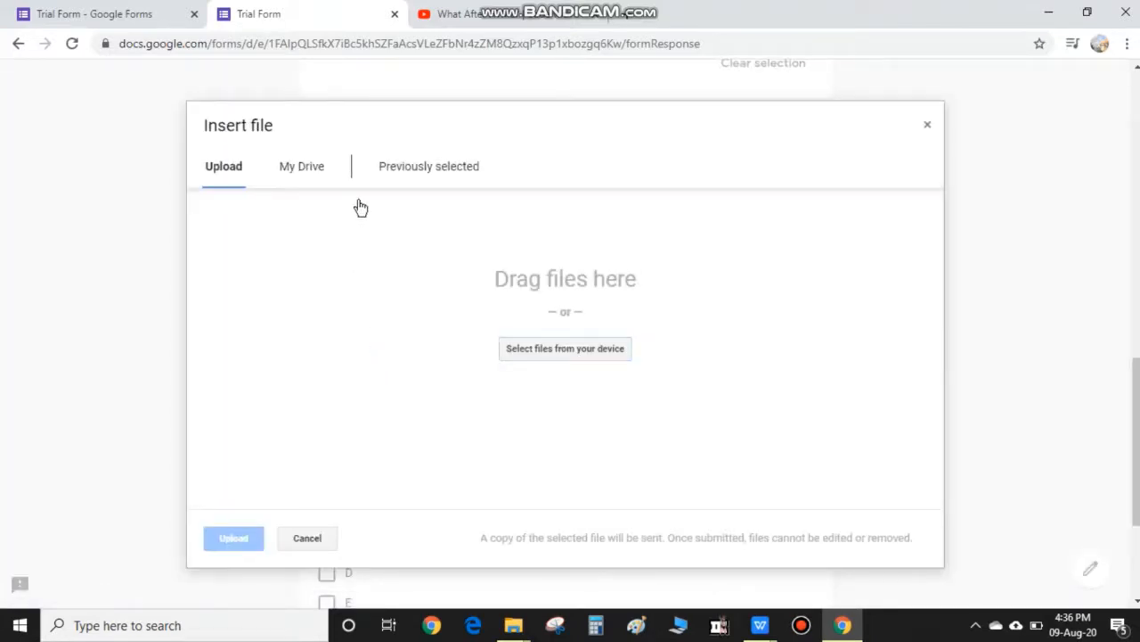
{"action": "left_click", "coordinate": [535, 353]}
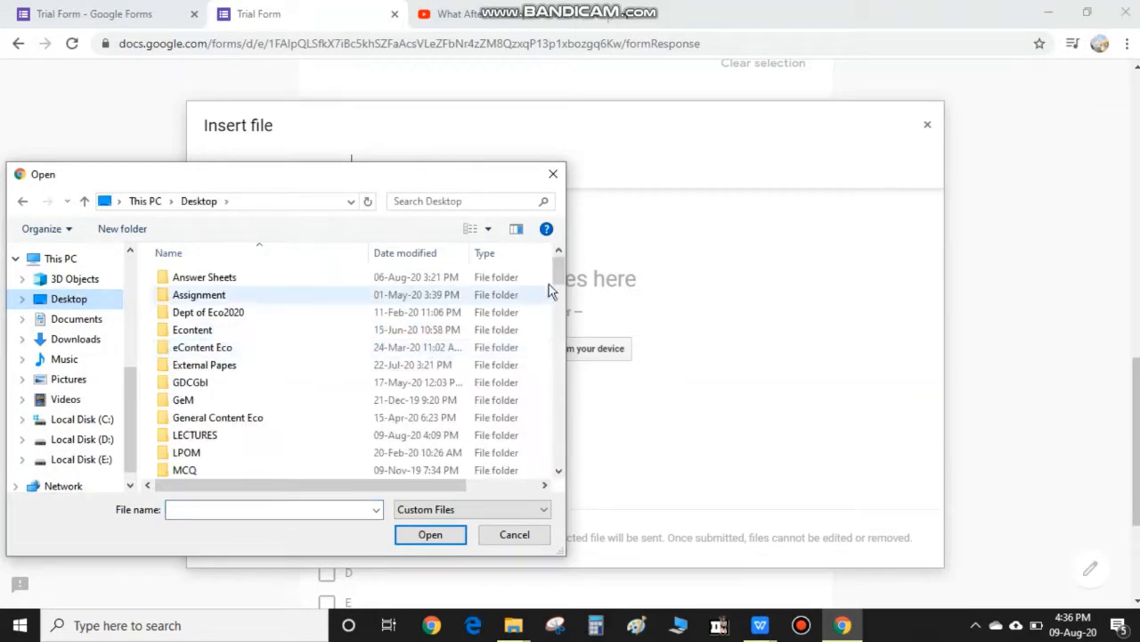
{"action": "left_click_drag", "start_coordinate": [559, 272], "coordinate": [537, 473]}
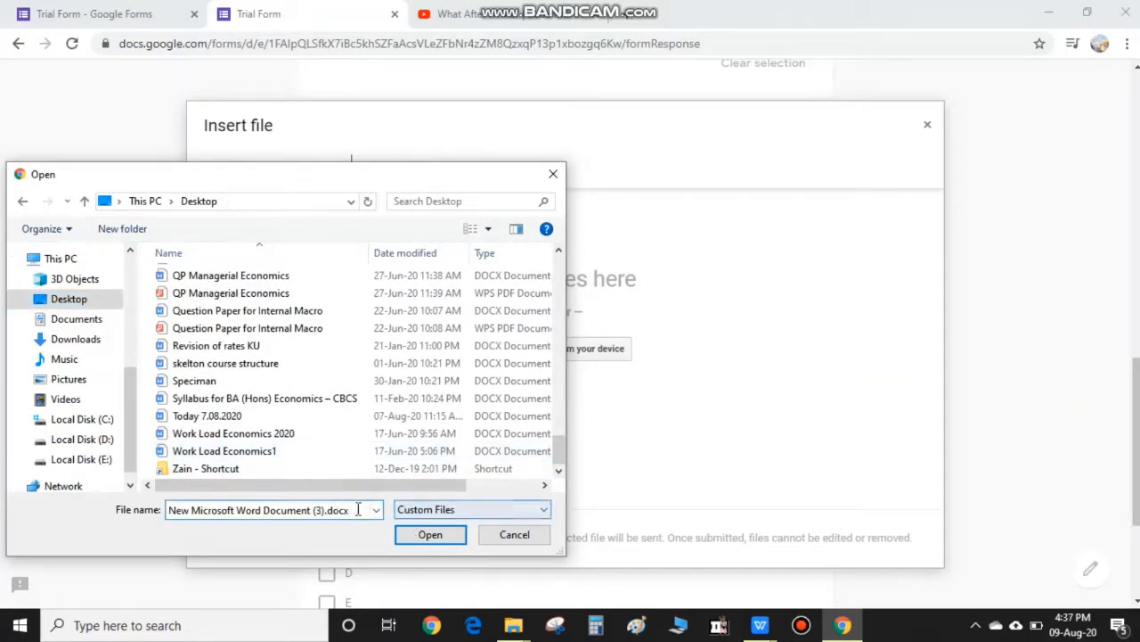
{"action": "left_click", "coordinate": [430, 534]}
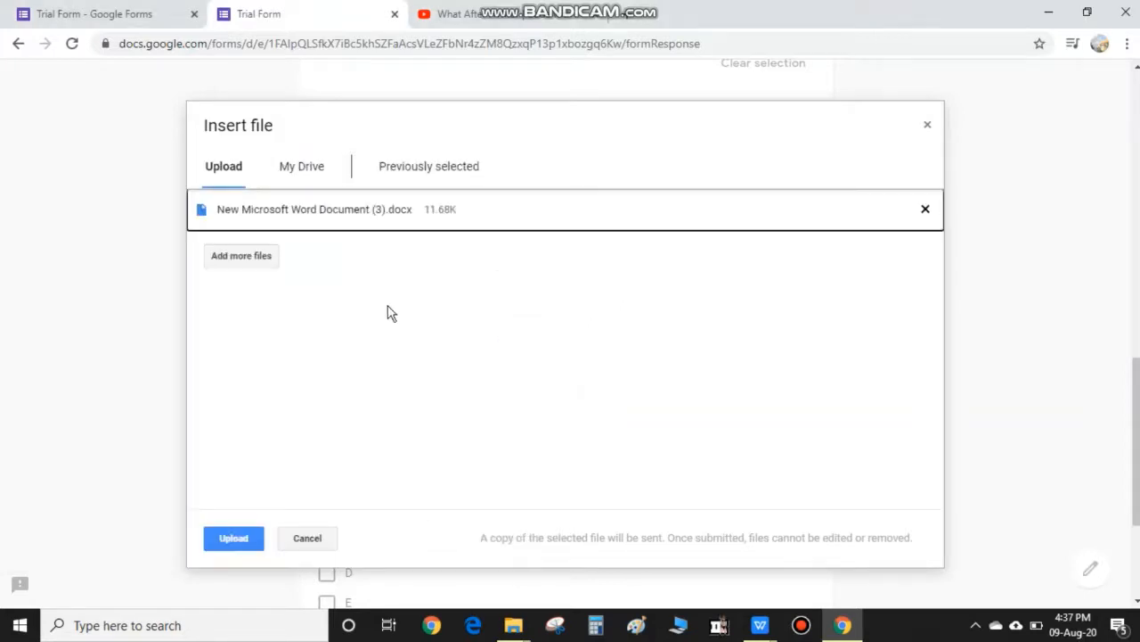
{"action": "left_click", "coordinate": [236, 544]}
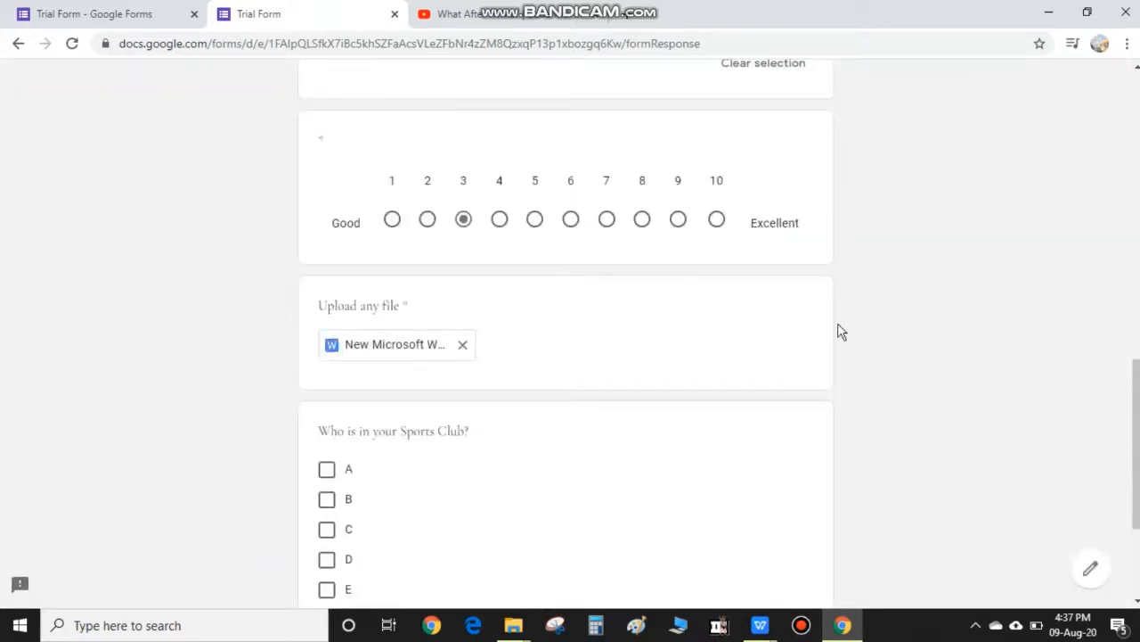
Mark A, B, C and D as Sports Club members and continue to the next page.
{"action": "scroll", "coordinate": [947, 332], "scroll_direction": "down", "scroll_amount": 2}
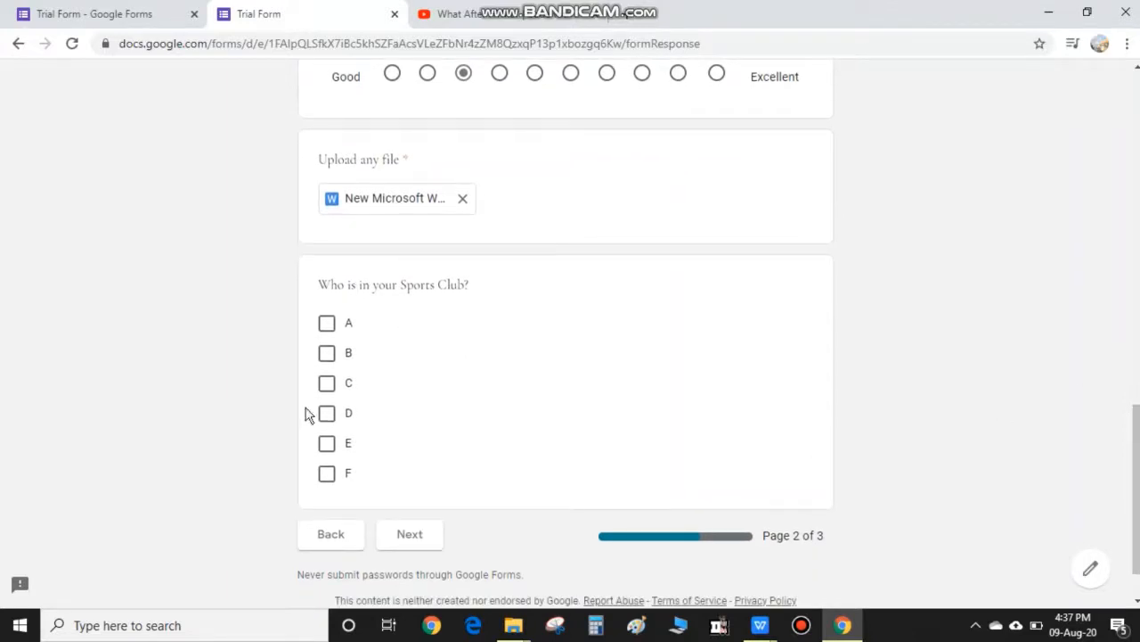
{"action": "left_click", "coordinate": [331, 325]}
{"action": "left_click", "coordinate": [328, 356]}
{"action": "left_click", "coordinate": [327, 411]}
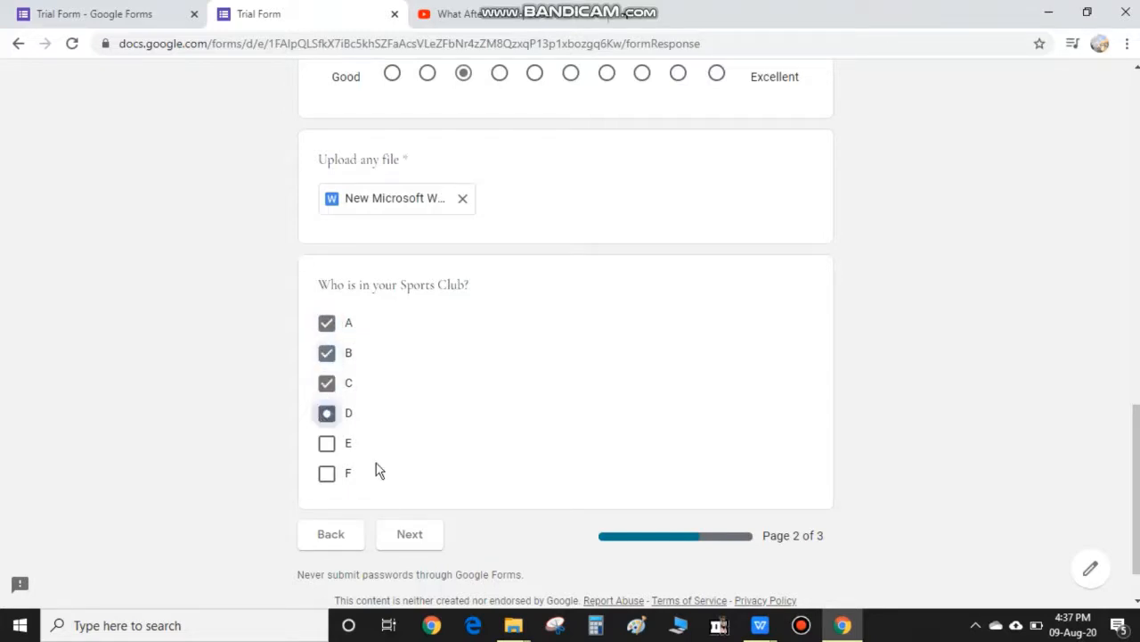
{"action": "left_click", "coordinate": [403, 539]}
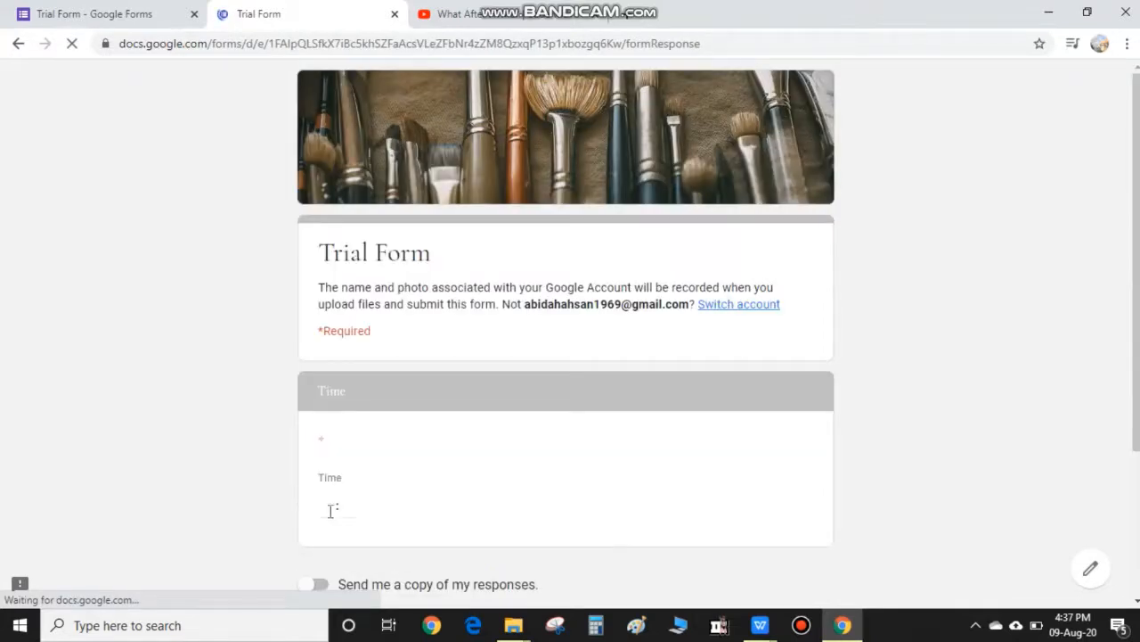
Enter 12:32 as the Time answer.
{"action": "left_click", "coordinate": [331, 511]}
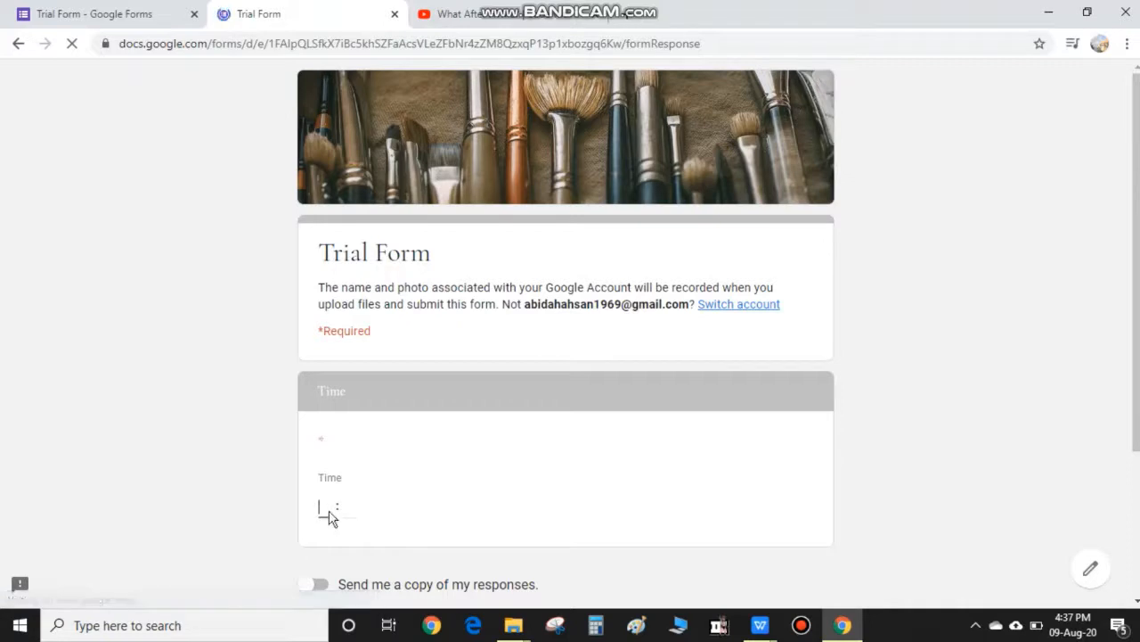
{"action": "type", "text": "12"}
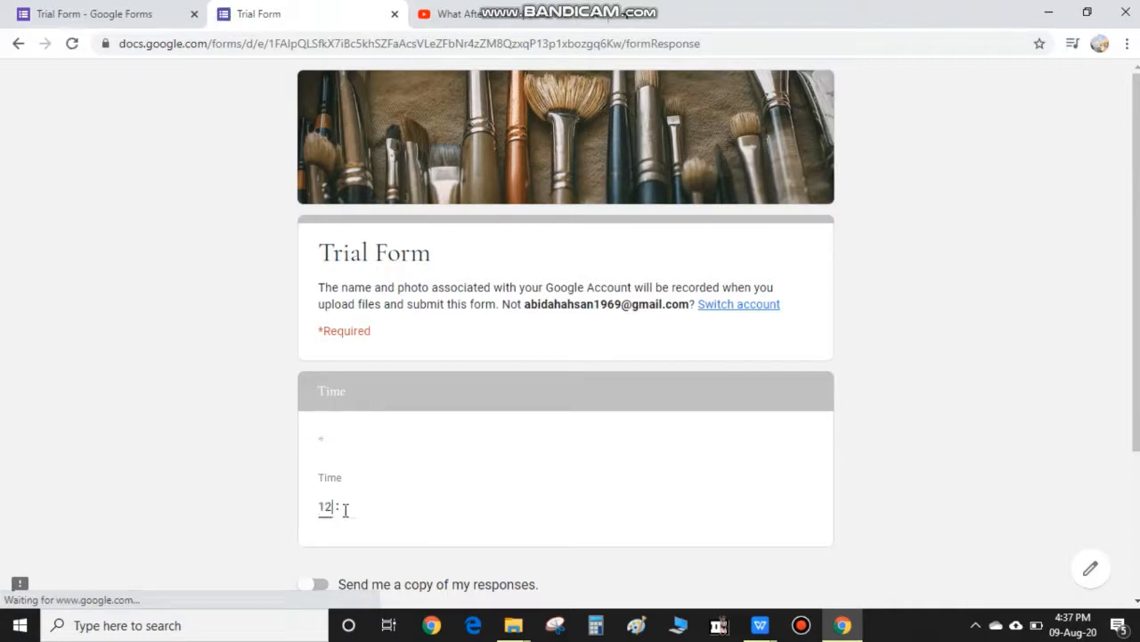
{"action": "left_click", "coordinate": [346, 509]}
{"action": "type", "text": "32"}
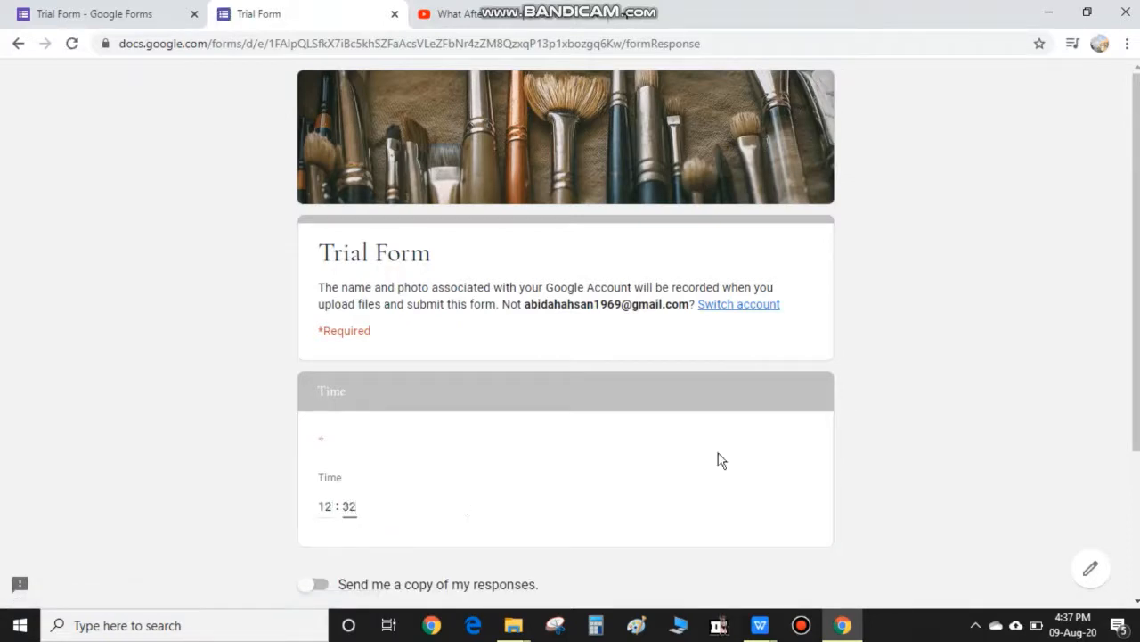
Leave 'Send me a copy' off and submit the response.
{"action": "scroll", "coordinate": [1136, 445], "scroll_direction": "down", "scroll_amount": 3}
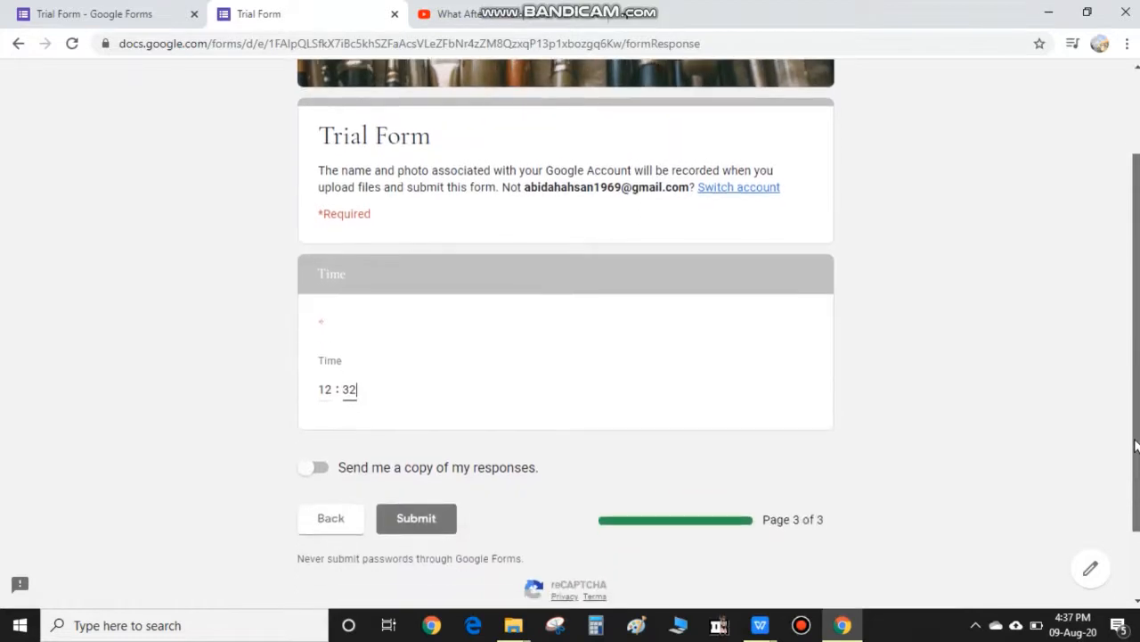
{"action": "left_click", "coordinate": [319, 470]}
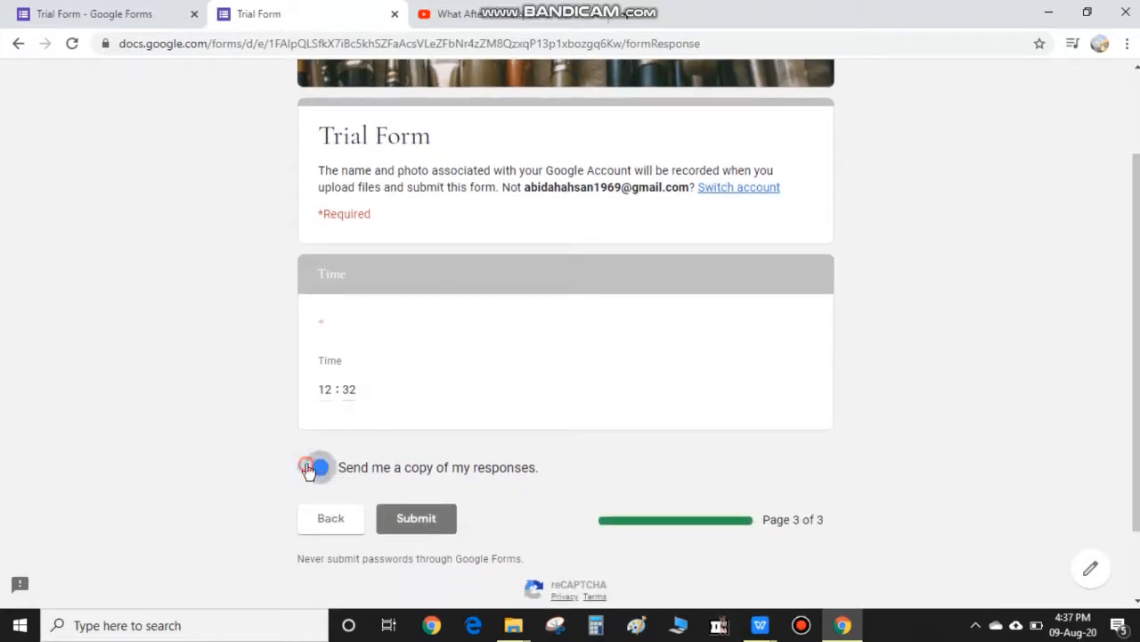
{"action": "left_click", "coordinate": [317, 471]}
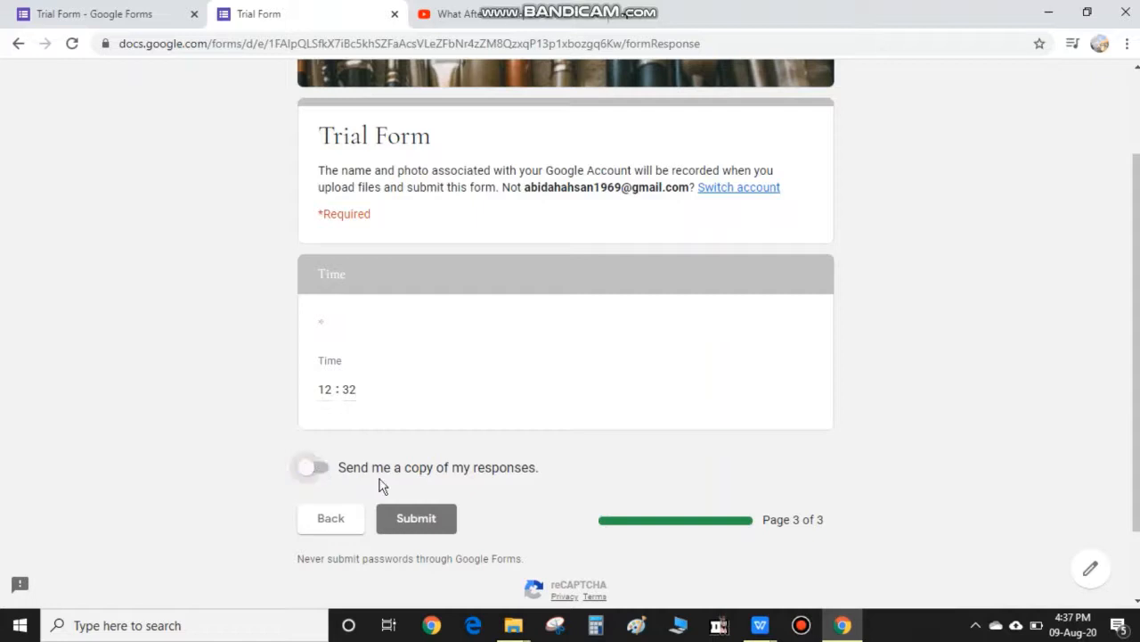
{"action": "left_click", "coordinate": [443, 520]}
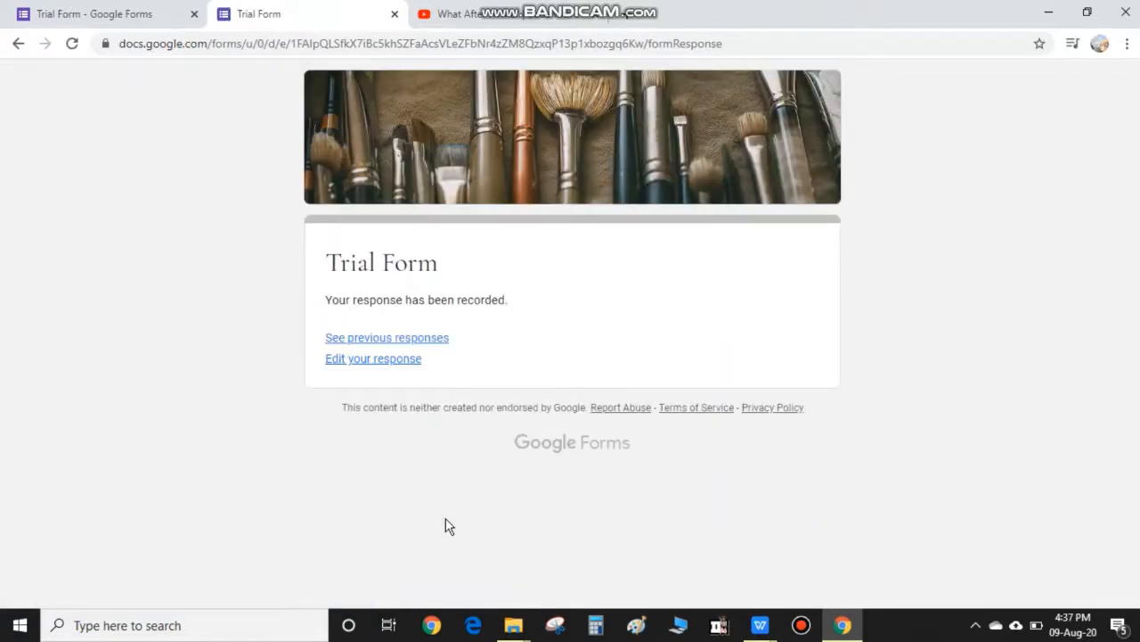
Reopen the submitted response for editing, then close the respondent tab and confirm Leave.
{"action": "left_click", "coordinate": [376, 360]}
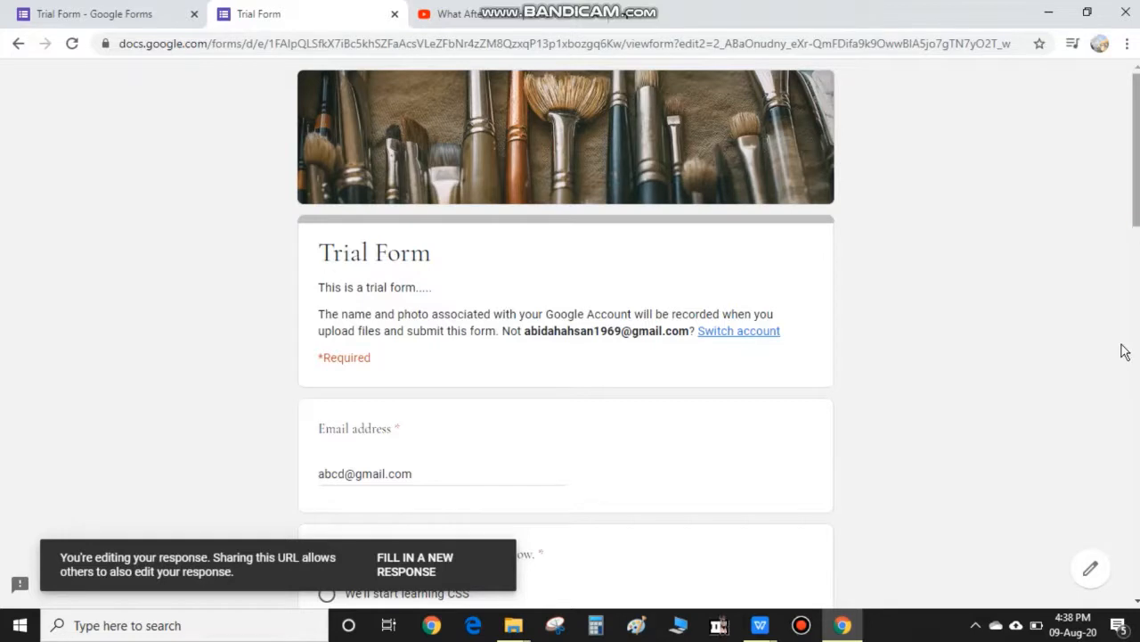
{"action": "scroll", "coordinate": [1123, 348], "scroll_direction": "down", "scroll_amount": 5}
{"action": "scroll", "coordinate": [1123, 349], "scroll_direction": "up", "scroll_amount": 5}
{"action": "left_click", "coordinate": [396, 16]}
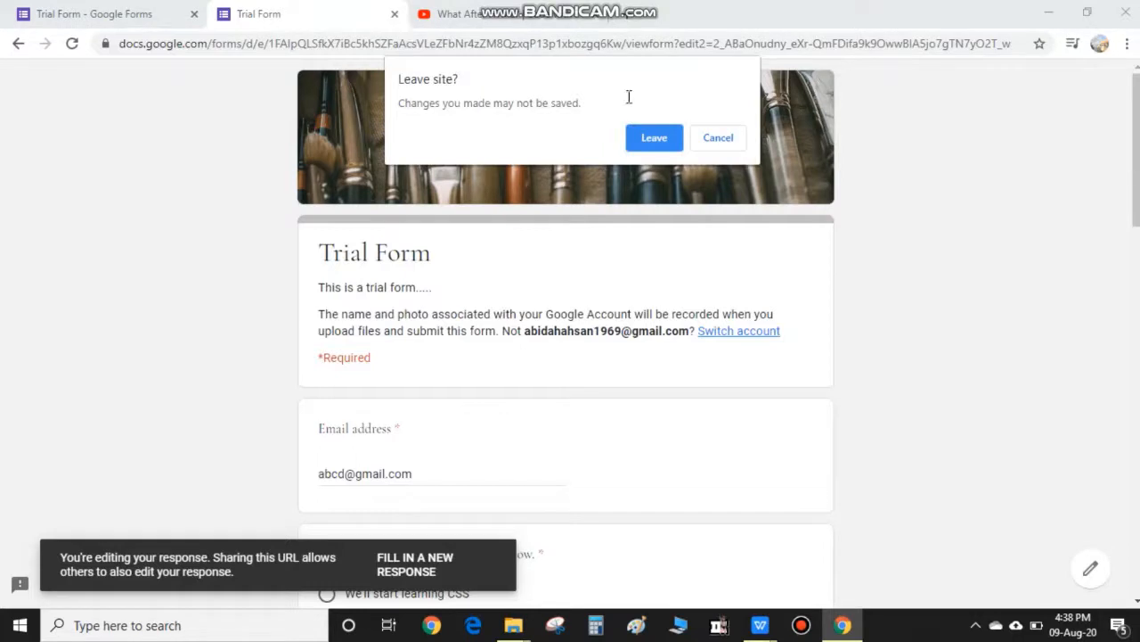
{"action": "left_click", "coordinate": [658, 138]}
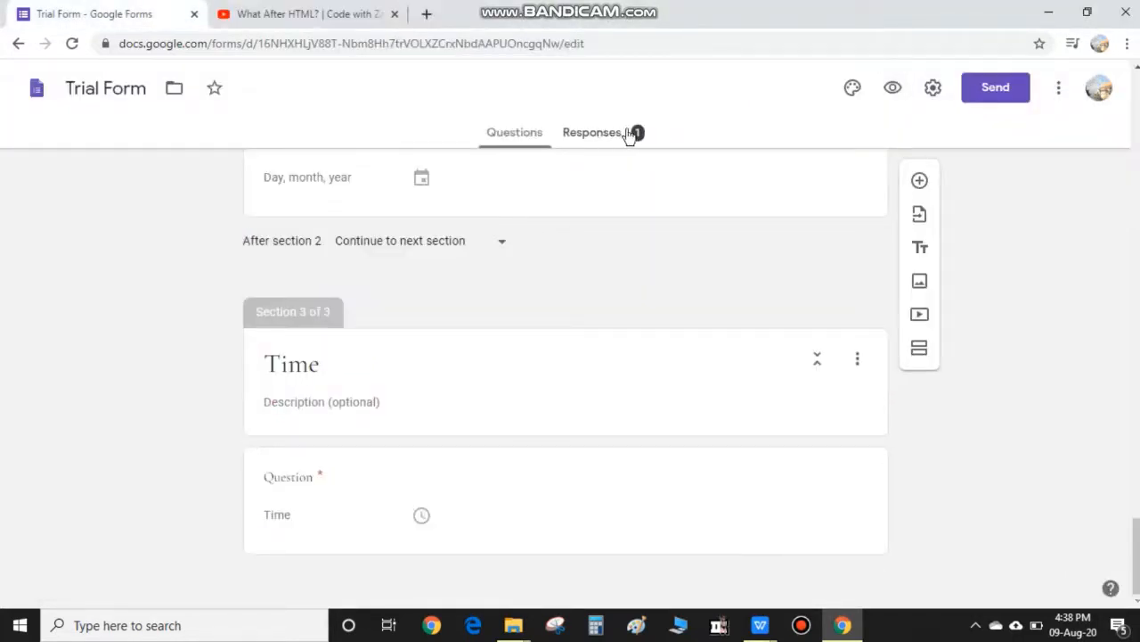
Open Responses and scroll through the single response's charts down to Time and back up.
{"action": "left_click", "coordinate": [624, 133]}
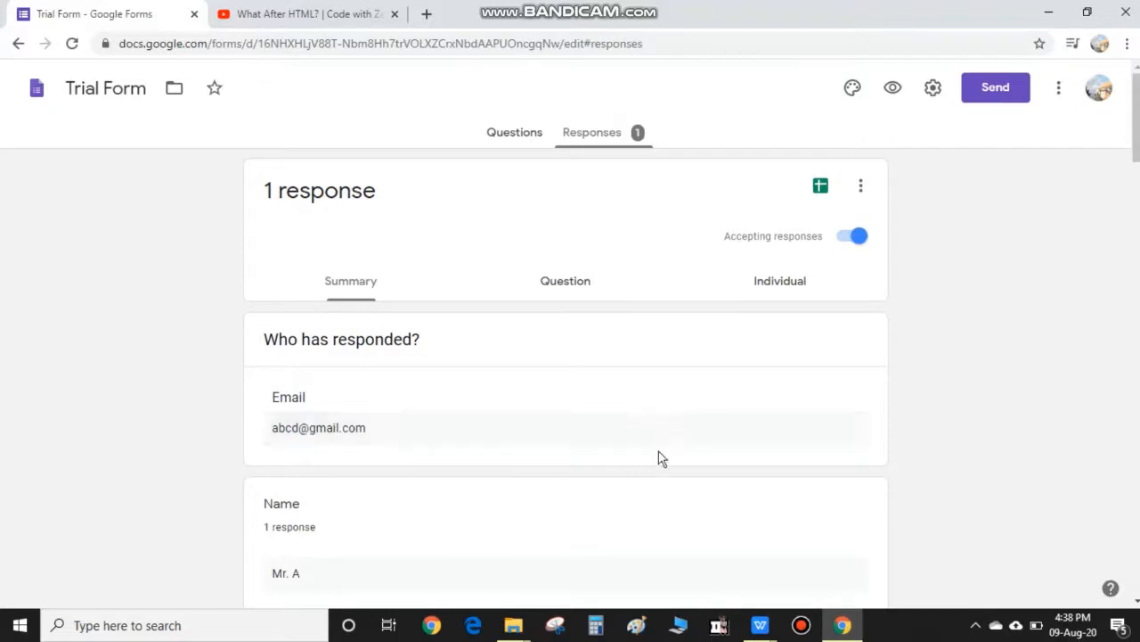
{"action": "left_click_drag", "start_coordinate": [1136, 131], "coordinate": [1134, 258]}
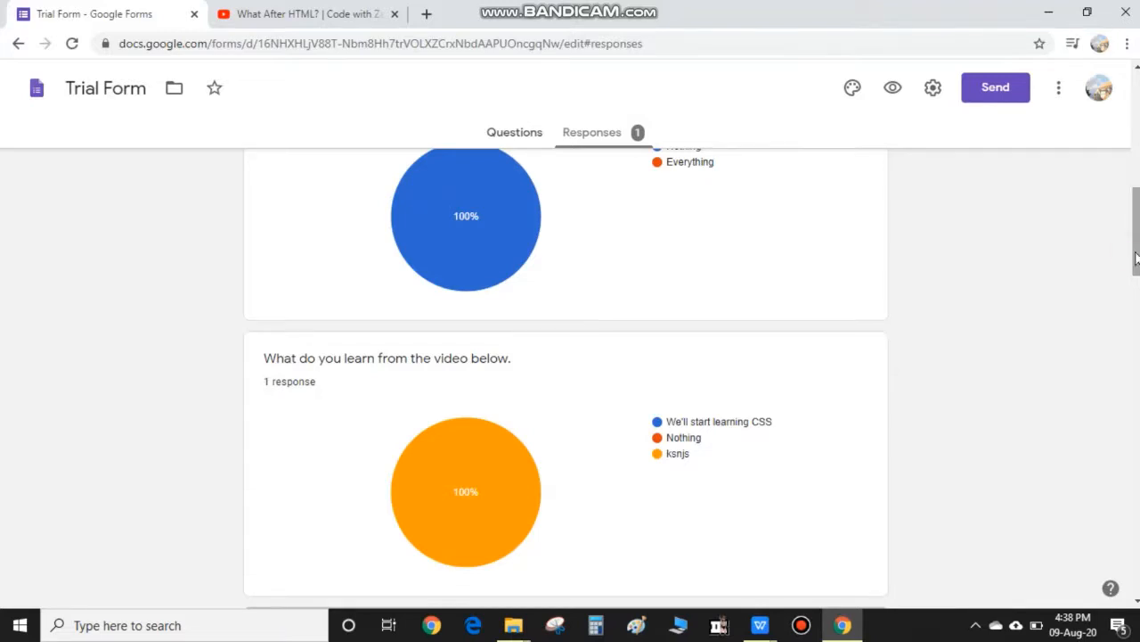
{"action": "scroll", "coordinate": [1134, 258], "scroll_direction": "down", "scroll_amount": 1}
{"action": "scroll", "coordinate": [1130, 320], "scroll_direction": "down", "scroll_amount": 4}
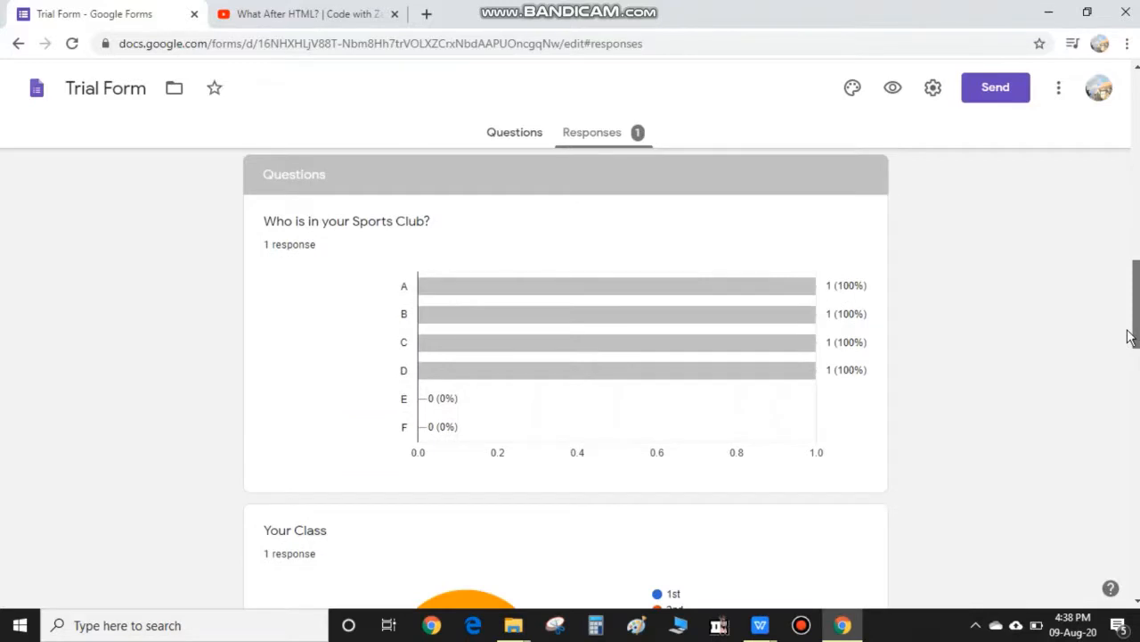
{"action": "left_click_drag", "start_coordinate": [1130, 335], "coordinate": [1132, 413]}
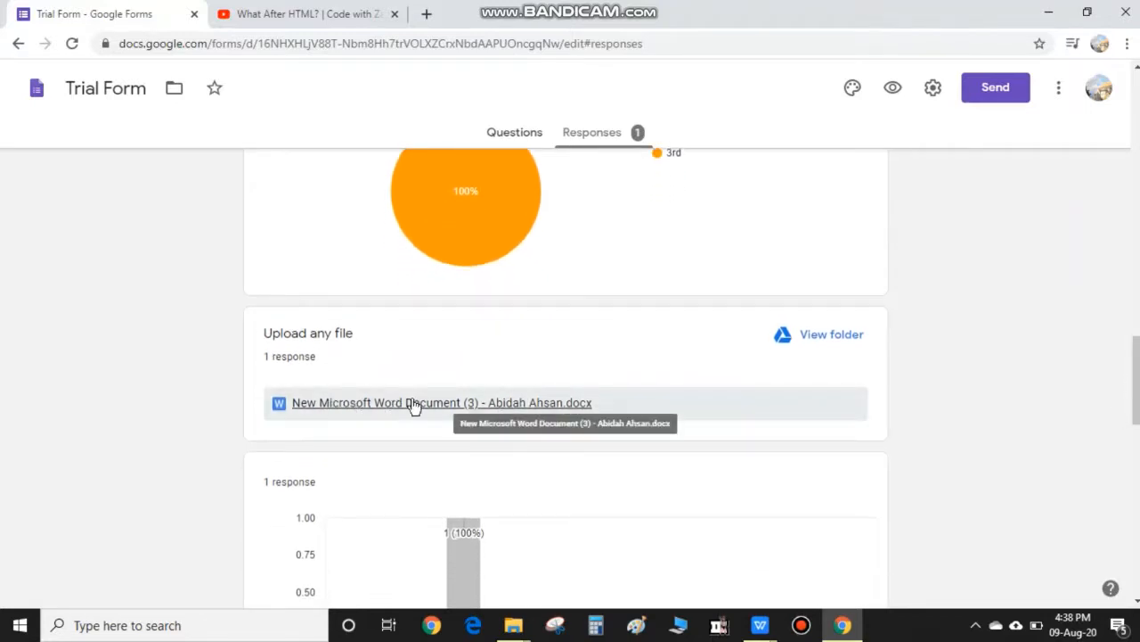
{"action": "left_click_drag", "start_coordinate": [1132, 364], "coordinate": [1096, 553]}
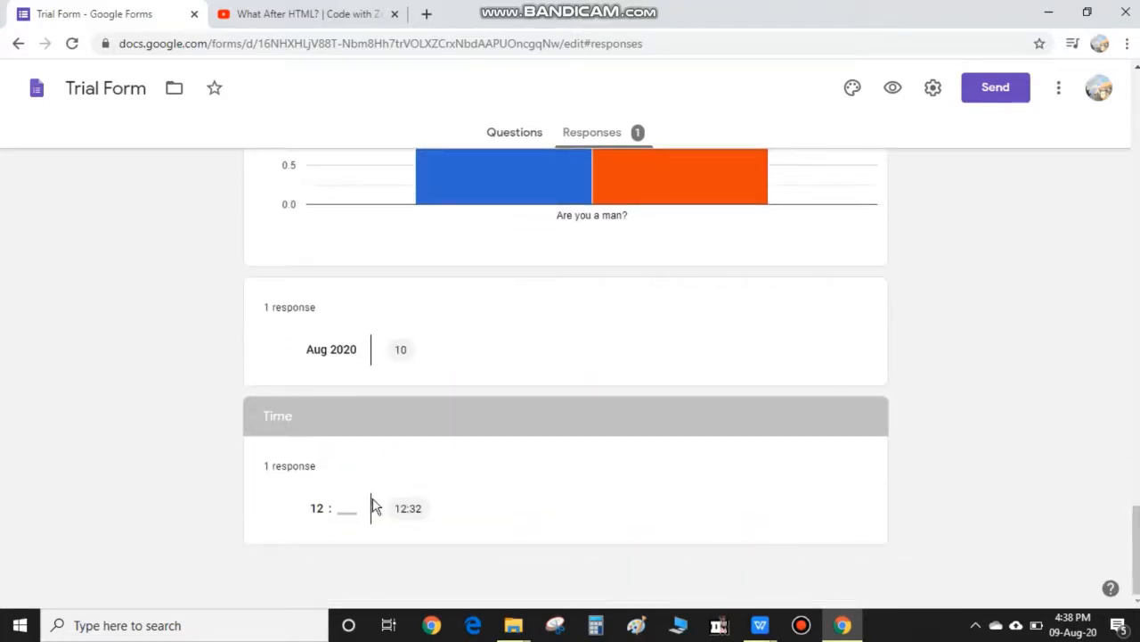
{"action": "left_click_drag", "start_coordinate": [1135, 548], "coordinate": [1135, 115]}
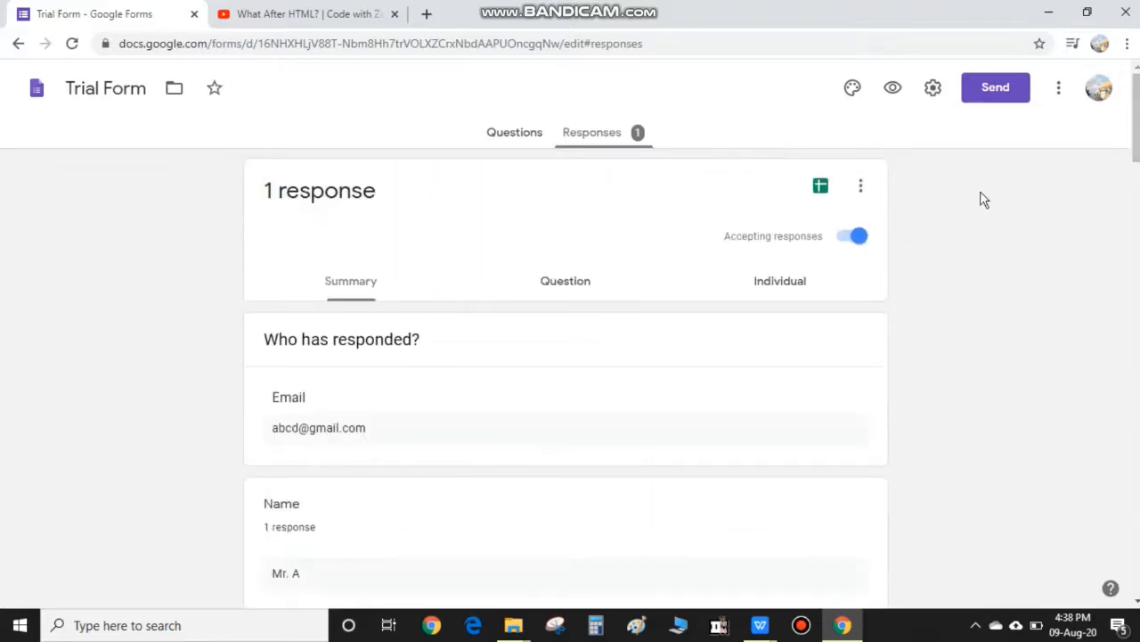
Turn off Accepting responses and link responses to a new spreadsheet, Trial Form (Responses).
{"action": "left_click", "coordinate": [851, 238]}
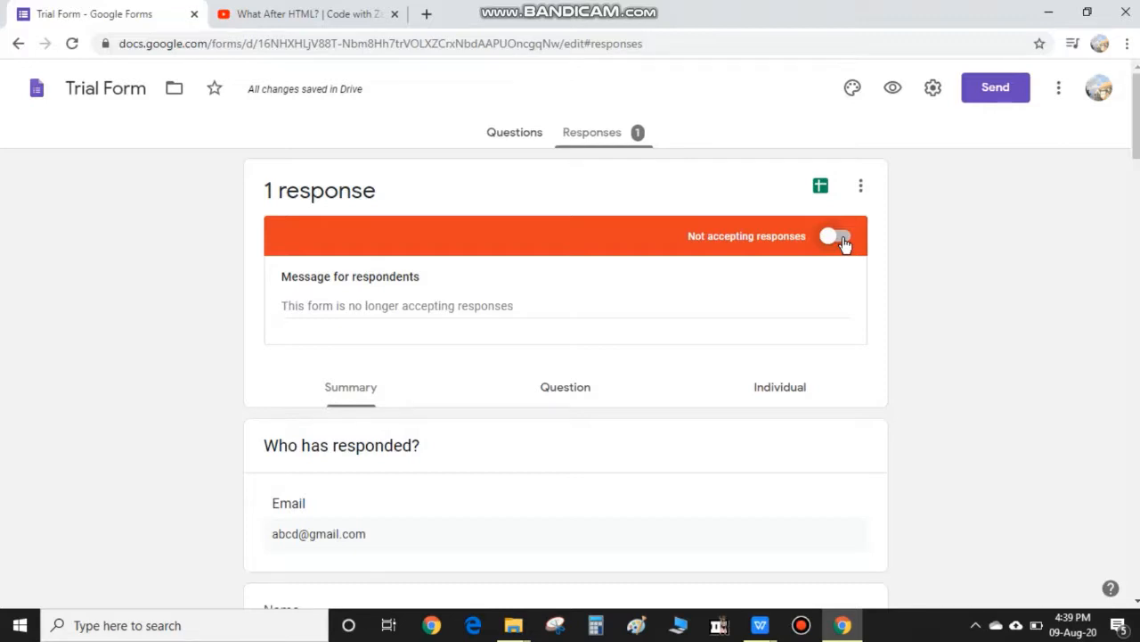
{"action": "left_click", "coordinate": [821, 188]}
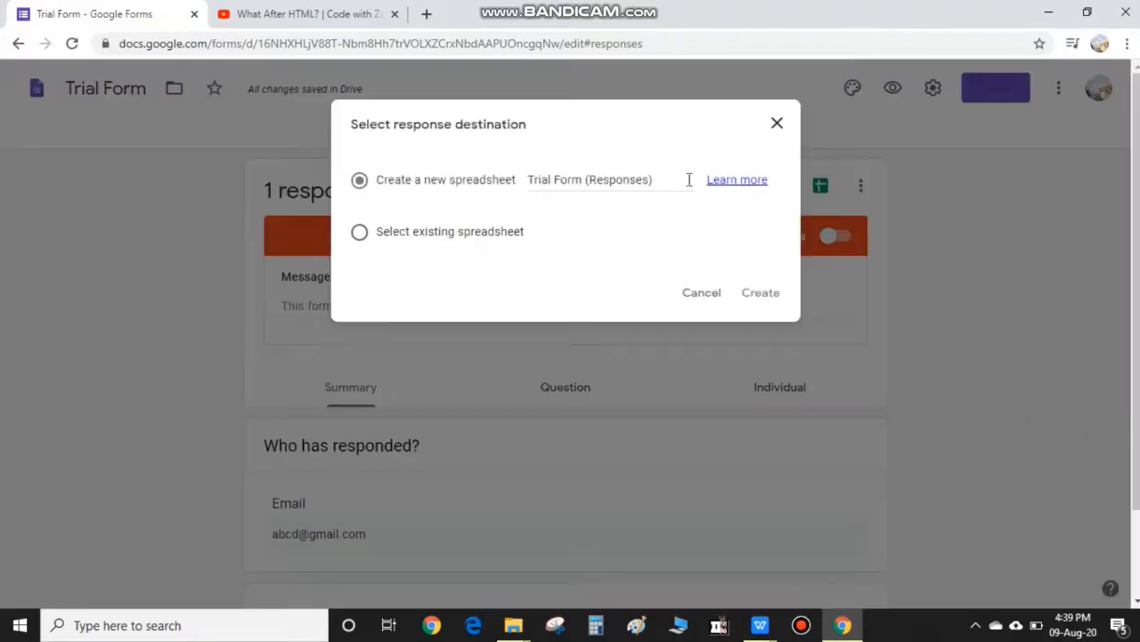
{"action": "left_click", "coordinate": [757, 294]}
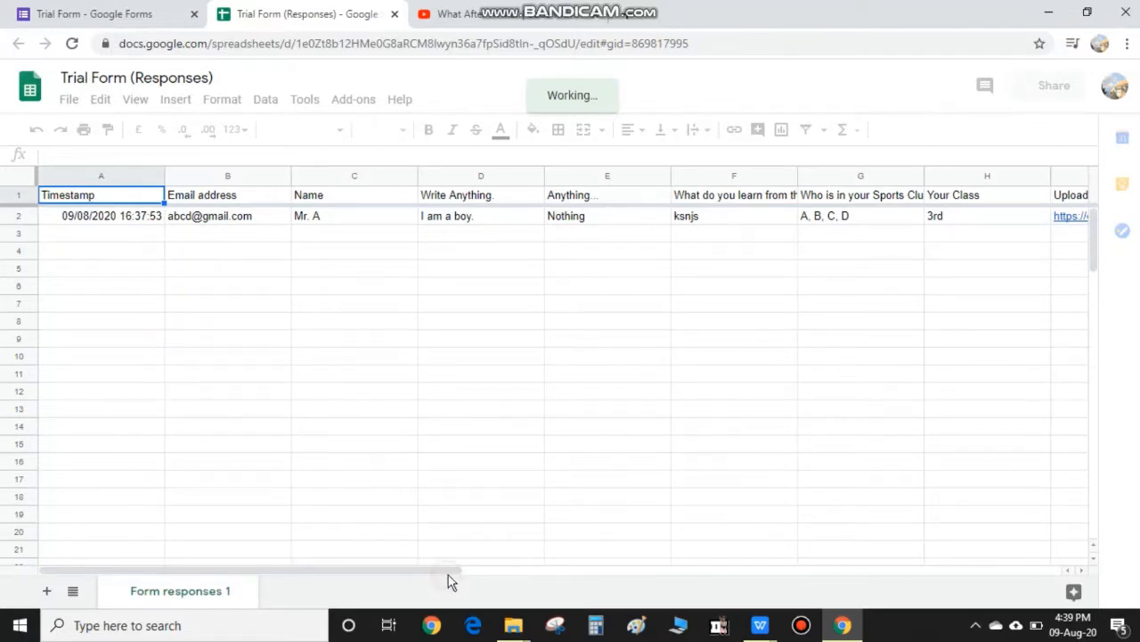
Scroll across the response row to the 12:32:00 time column, then back to column A.
{"action": "left_click_drag", "start_coordinate": [448, 569], "coordinate": [553, 577]}
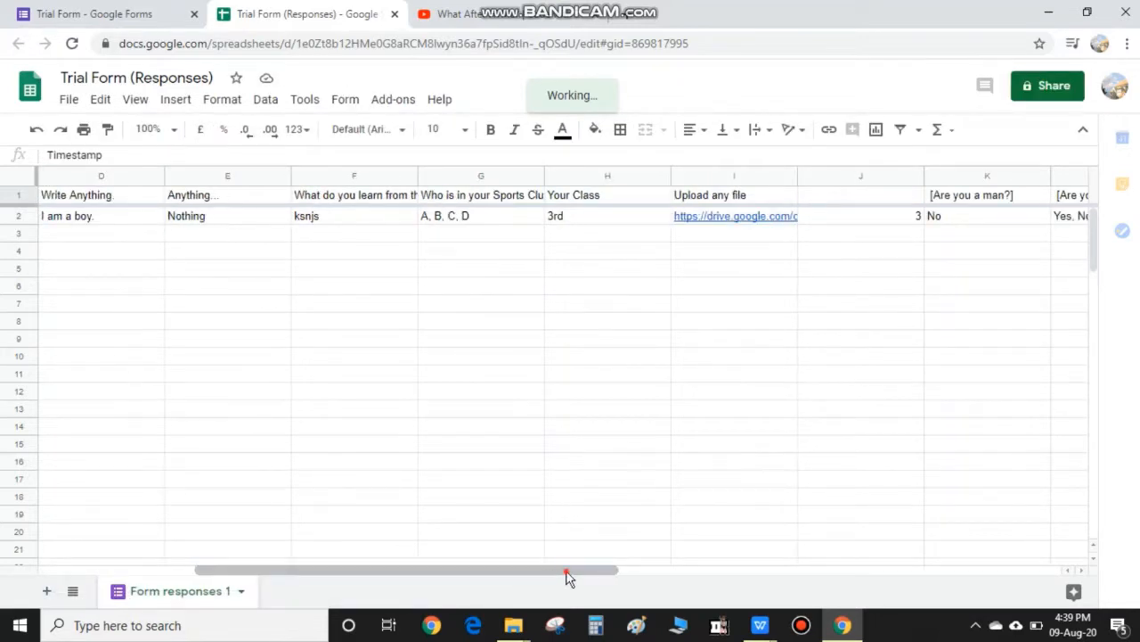
{"action": "left_click_drag", "start_coordinate": [573, 573], "coordinate": [683, 576]}
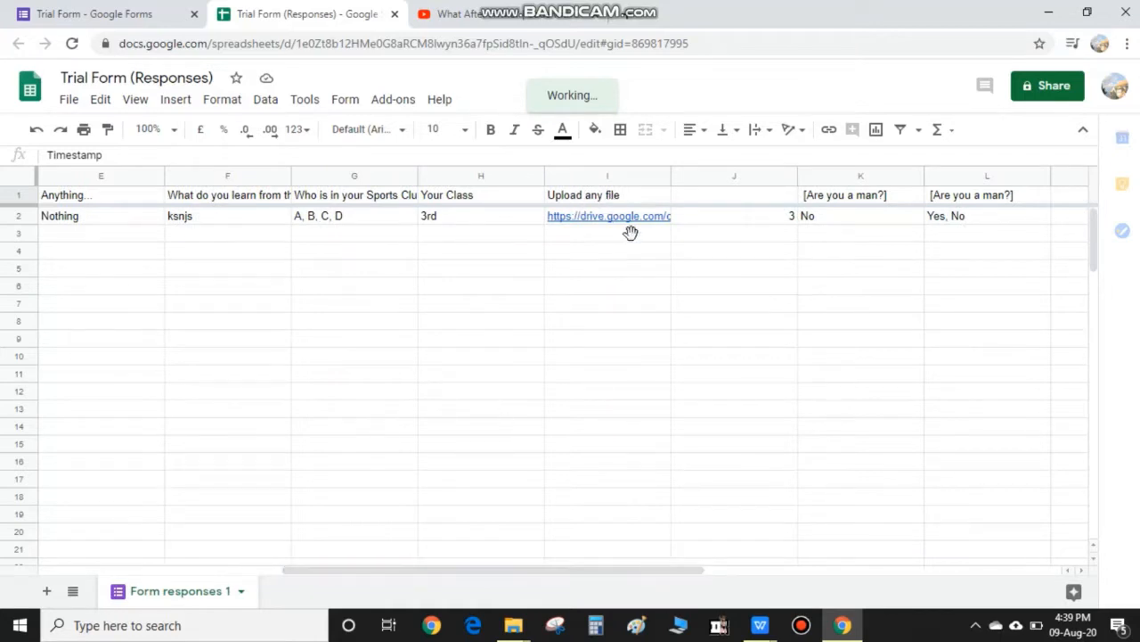
{"action": "left_click_drag", "start_coordinate": [392, 569], "coordinate": [517, 568]}
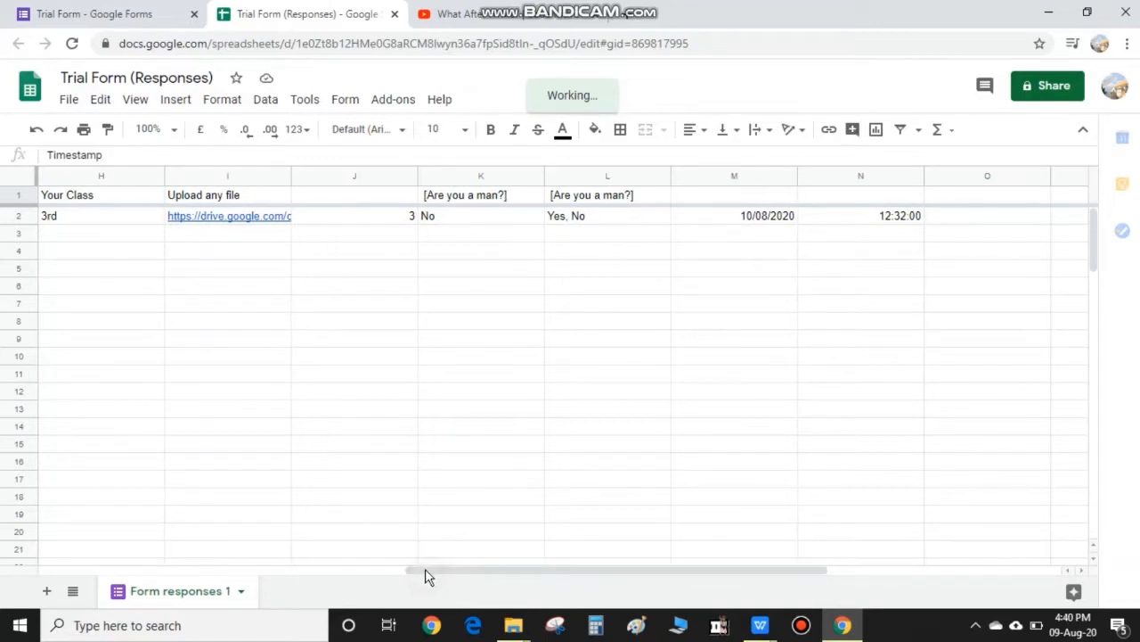
{"action": "left_click_drag", "start_coordinate": [425, 569], "coordinate": [3, 588]}
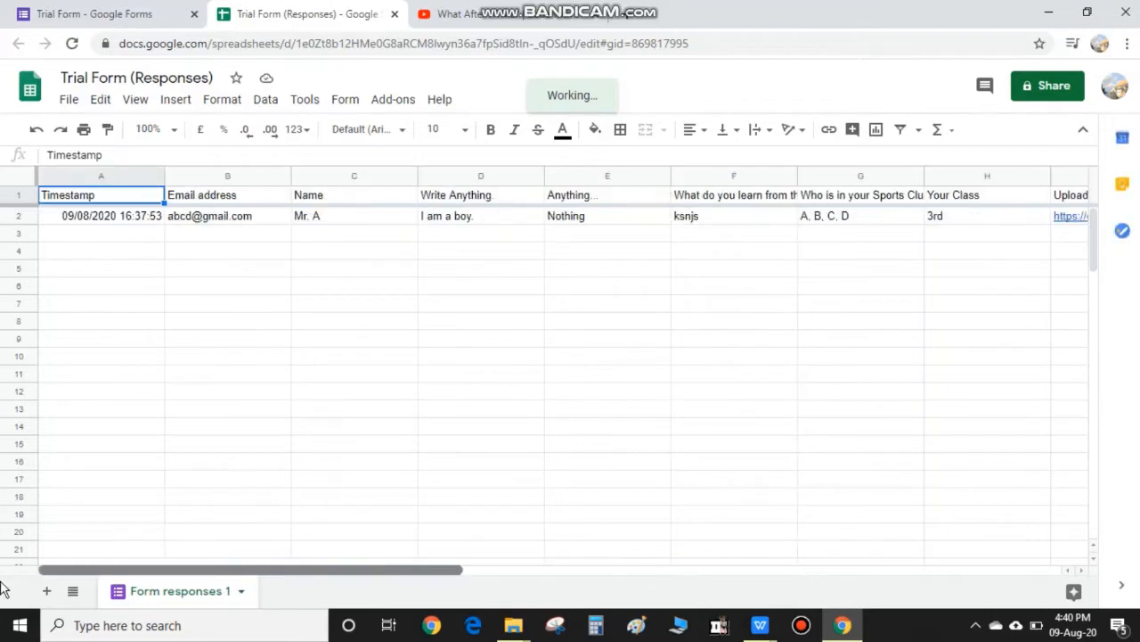
Dismiss the edit-history tip on the responses spreadsheet.
{"action": "left_click", "coordinate": [977, 628]}
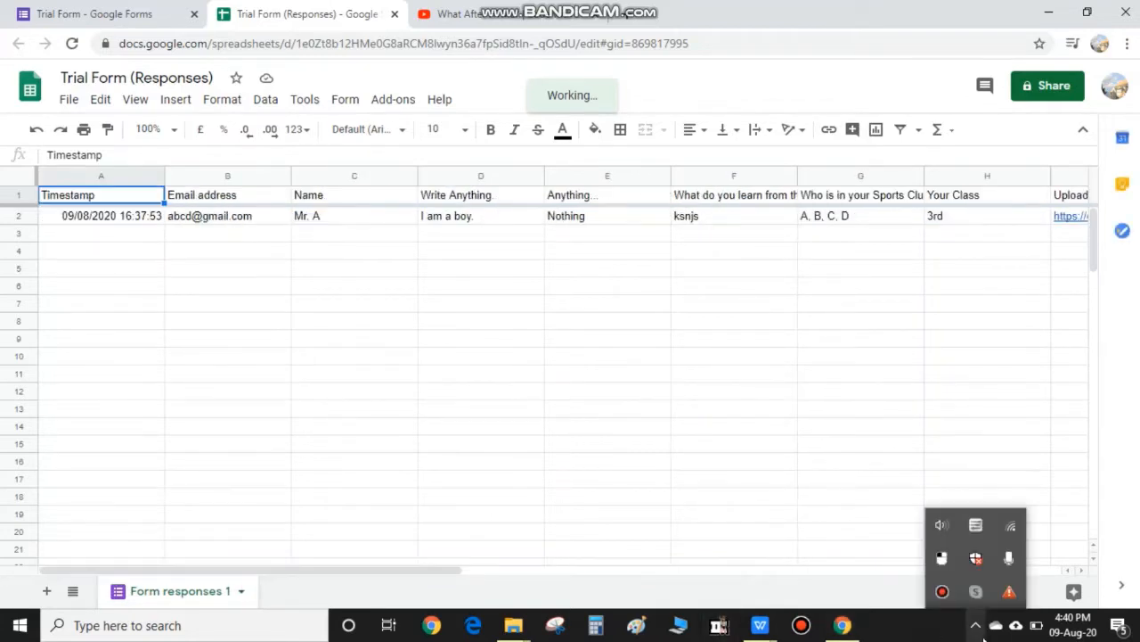
{"action": "left_click", "coordinate": [978, 627]}
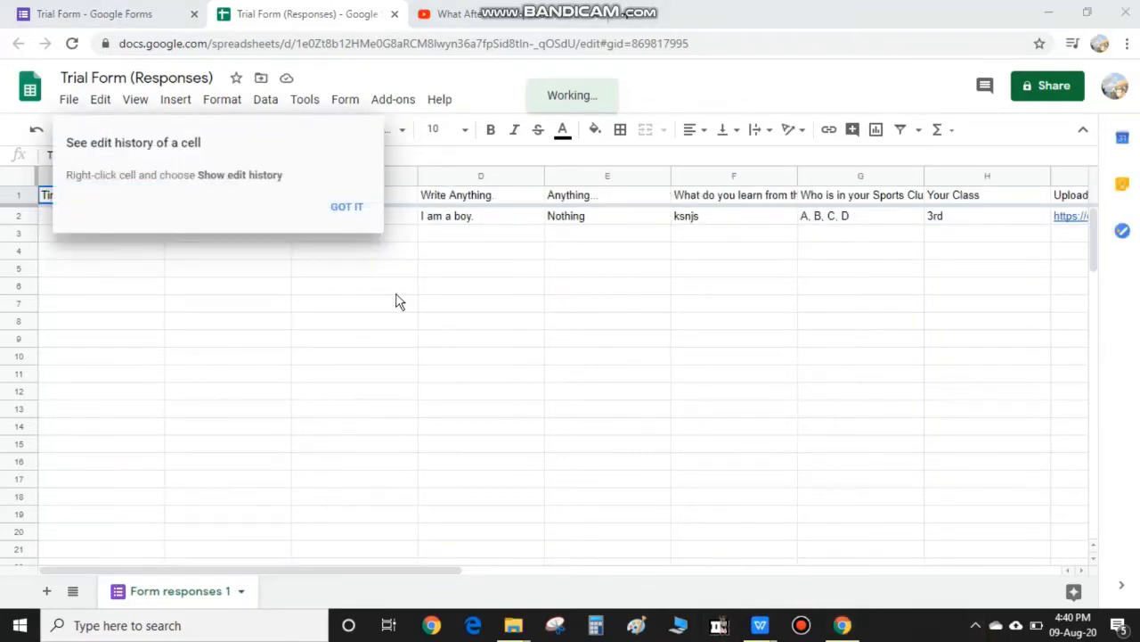
{"action": "left_click", "coordinate": [362, 212]}
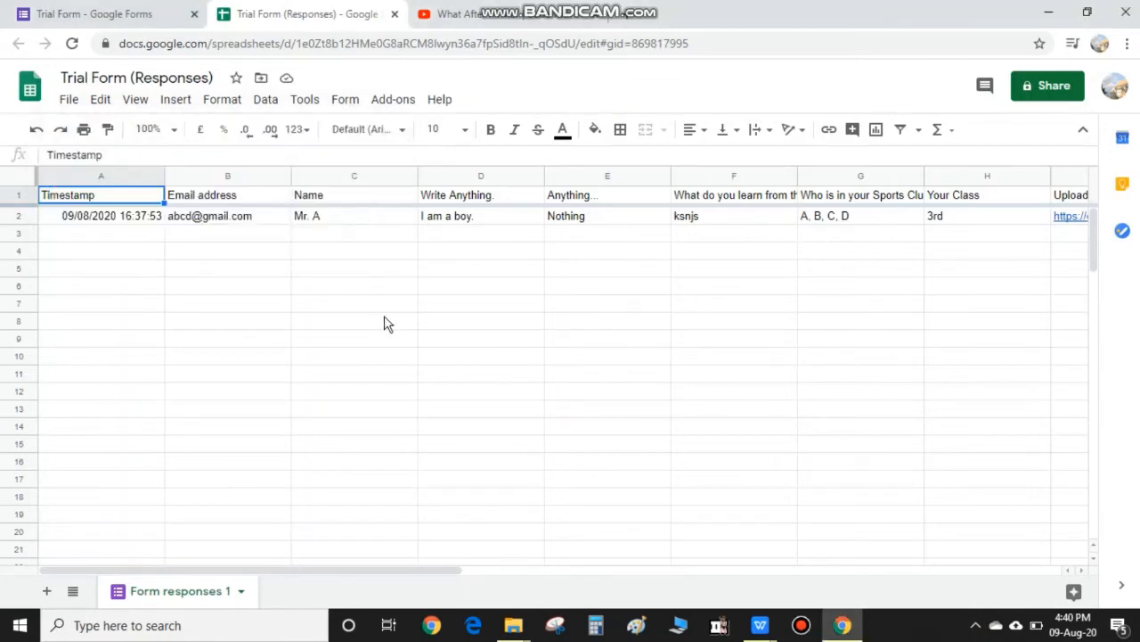